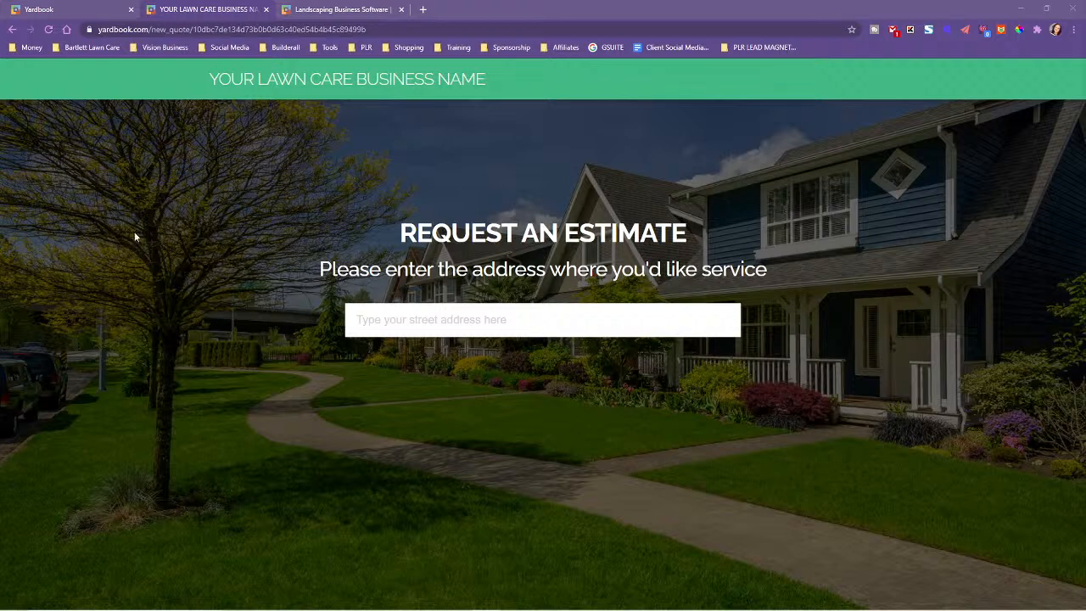
Compare the Yardbook dashboard, the Request an Estimate page and the Find My Invoice page
{"action": "left_click", "coordinate": [112, 8]}
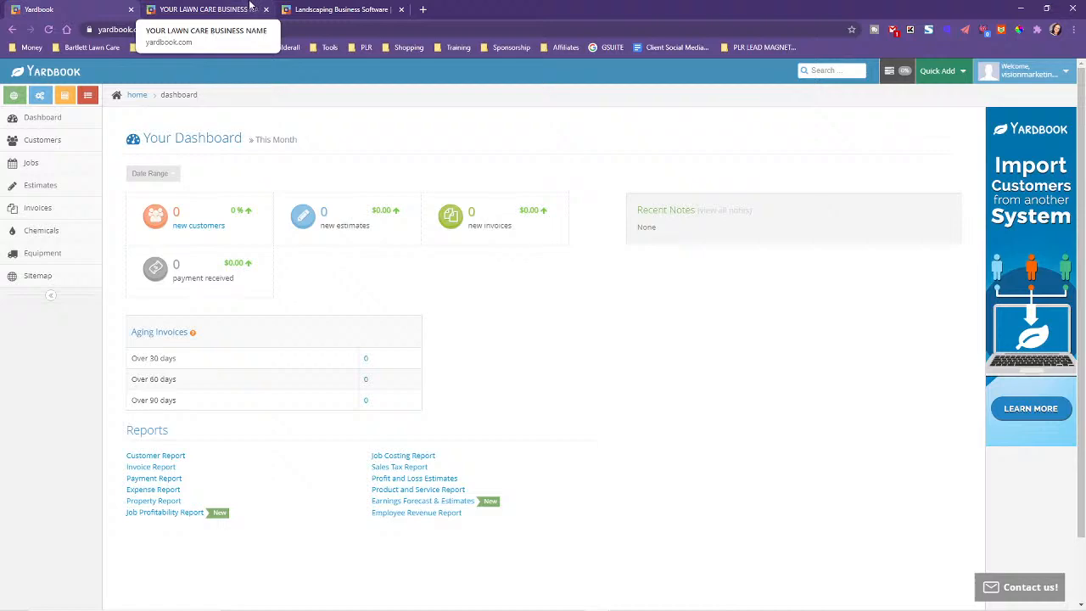
{"action": "left_click", "coordinate": [231, 7]}
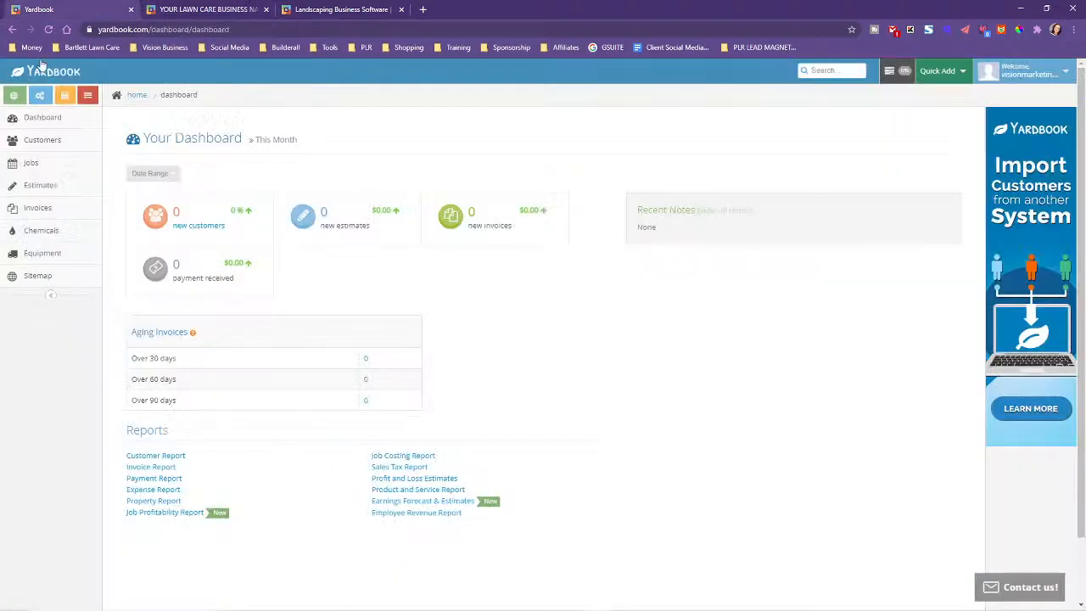
{"action": "left_click", "coordinate": [44, 9]}
{"action": "left_click", "coordinate": [360, 8]}
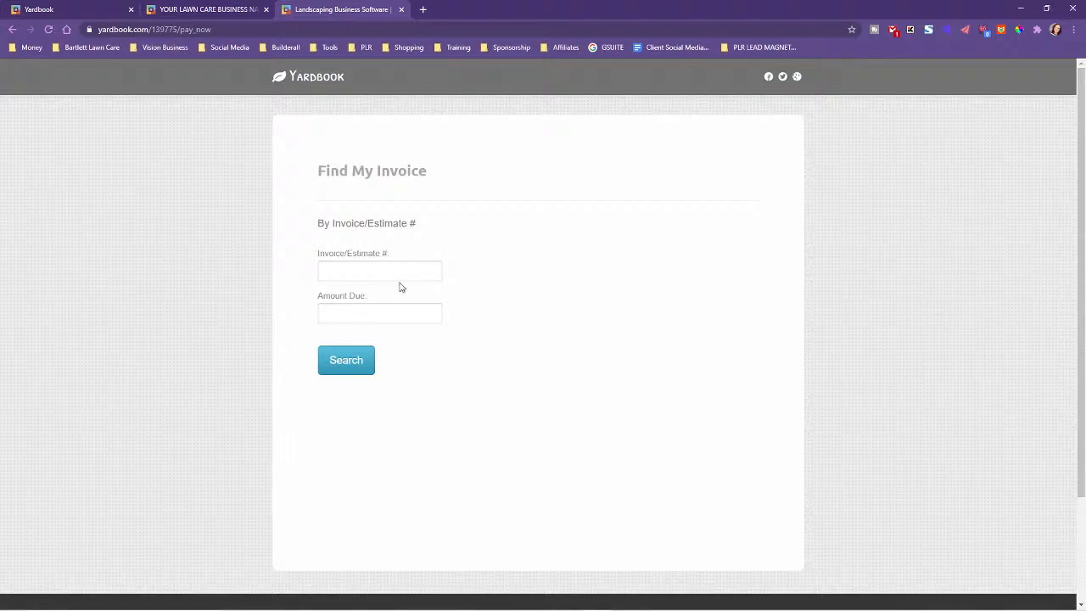
{"action": "left_click", "coordinate": [51, 9]}
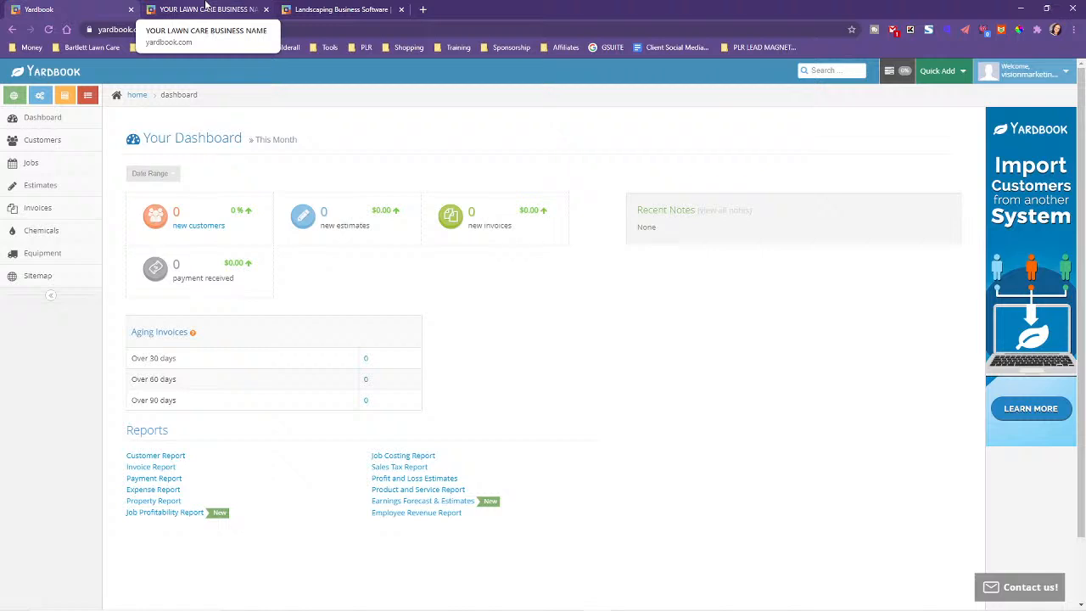
{"action": "left_click", "coordinate": [206, 7]}
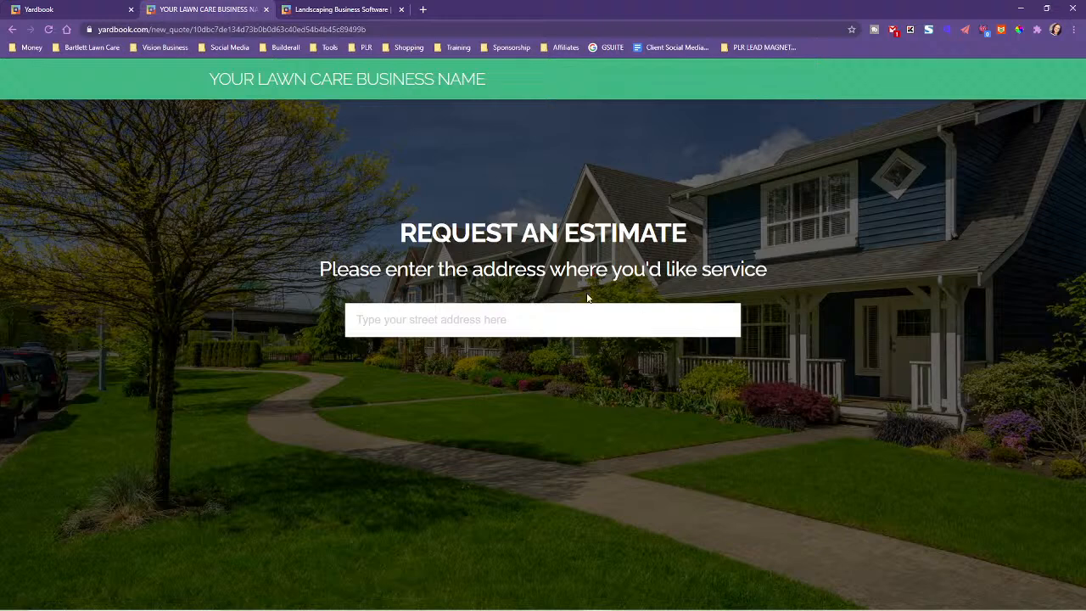
{"action": "left_click", "coordinate": [343, 7]}
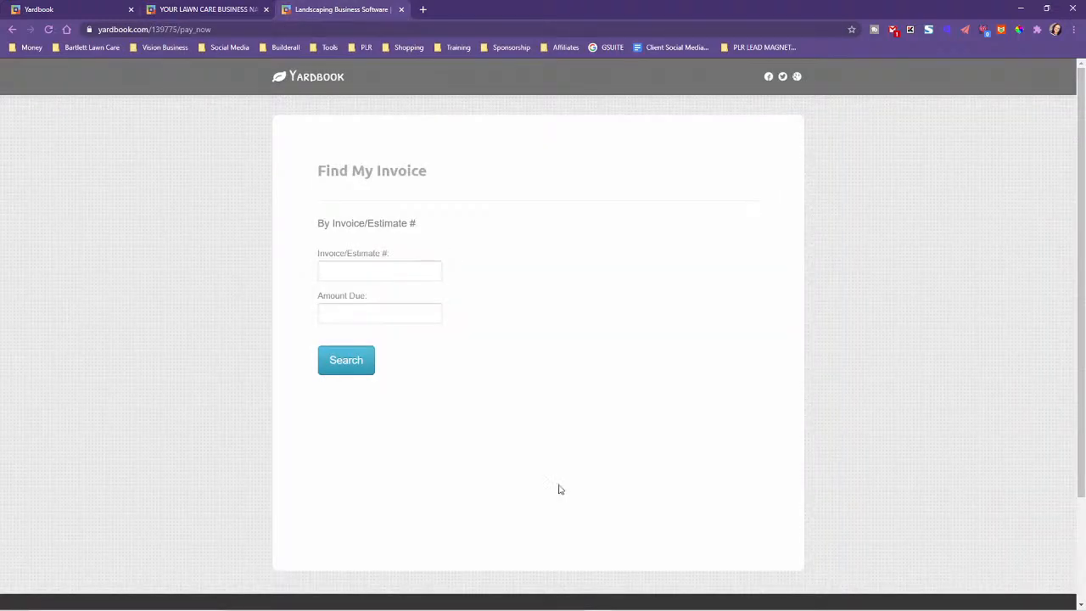
{"action": "left_click", "coordinate": [161, 7]}
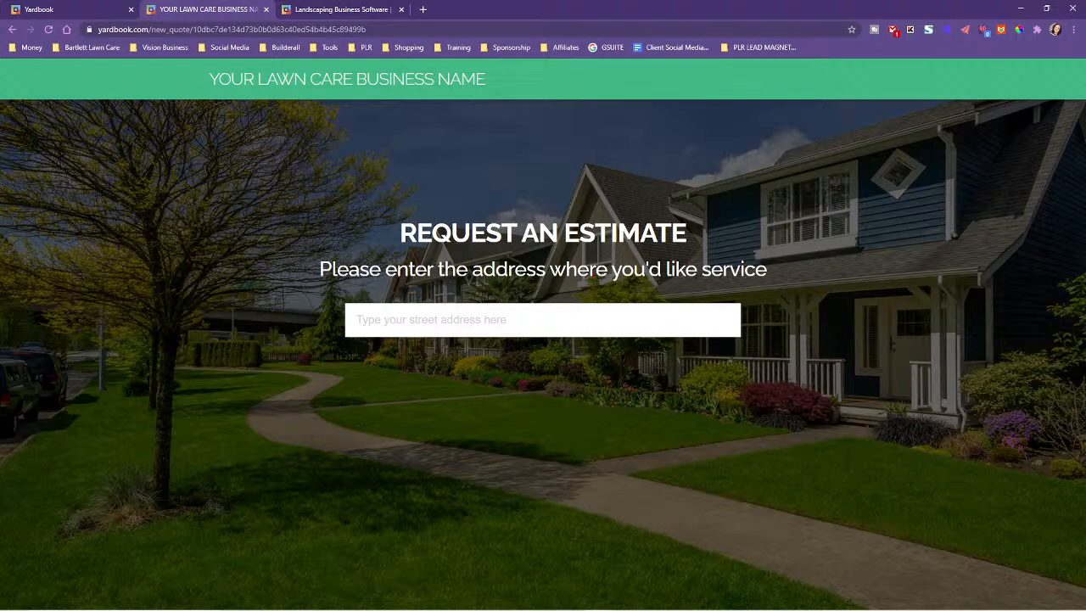
Review the Lawn Care Clients notes in Notepad, covering the website pages and agency funnel outline, and move them out of view
{"action": "left_click_drag", "start_coordinate": [1085, 82], "coordinate": [881, 94]}
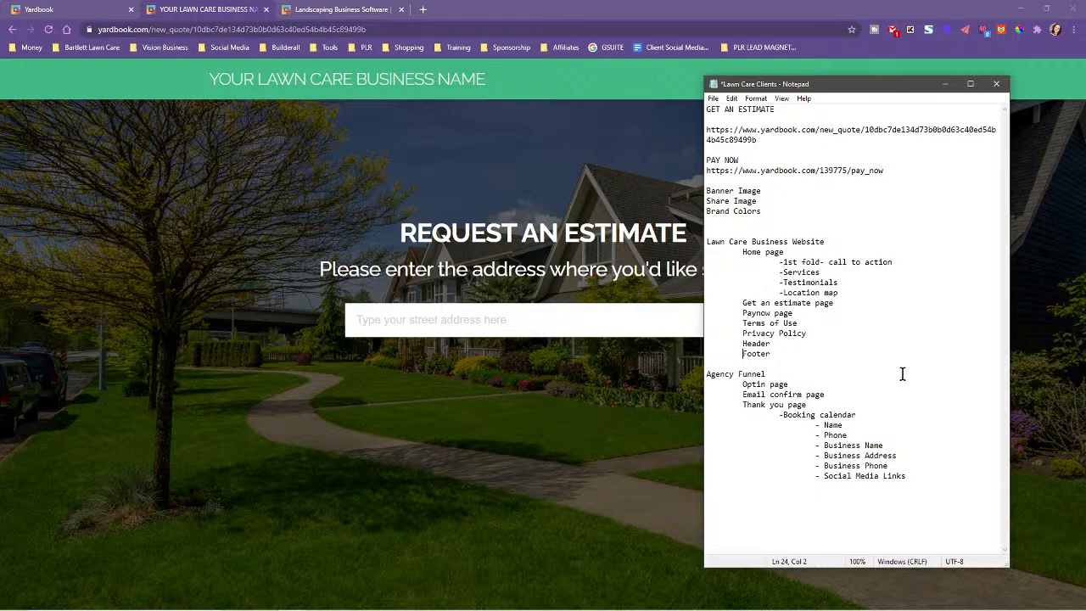
{"action": "left_click_drag", "start_coordinate": [858, 88], "coordinate": [807, 62]}
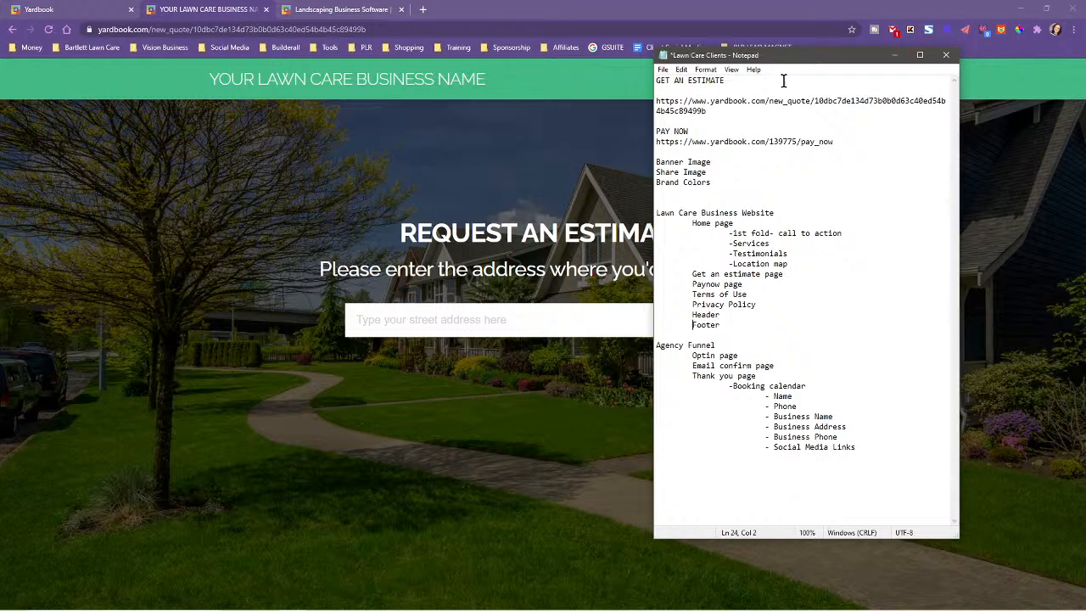
{"action": "left_click_drag", "start_coordinate": [785, 62], "coordinate": [1085, 122]}
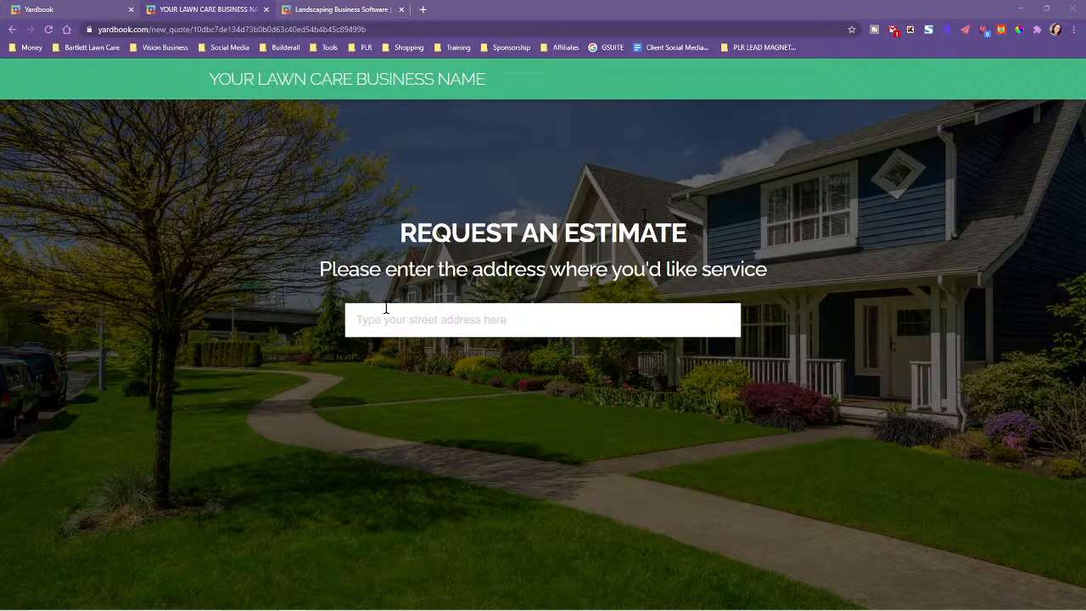
Extract the estimate page's images with Gallerify and start downloading the 2000x1325 JPG of the houses
{"action": "left_click", "coordinate": [1003, 31]}
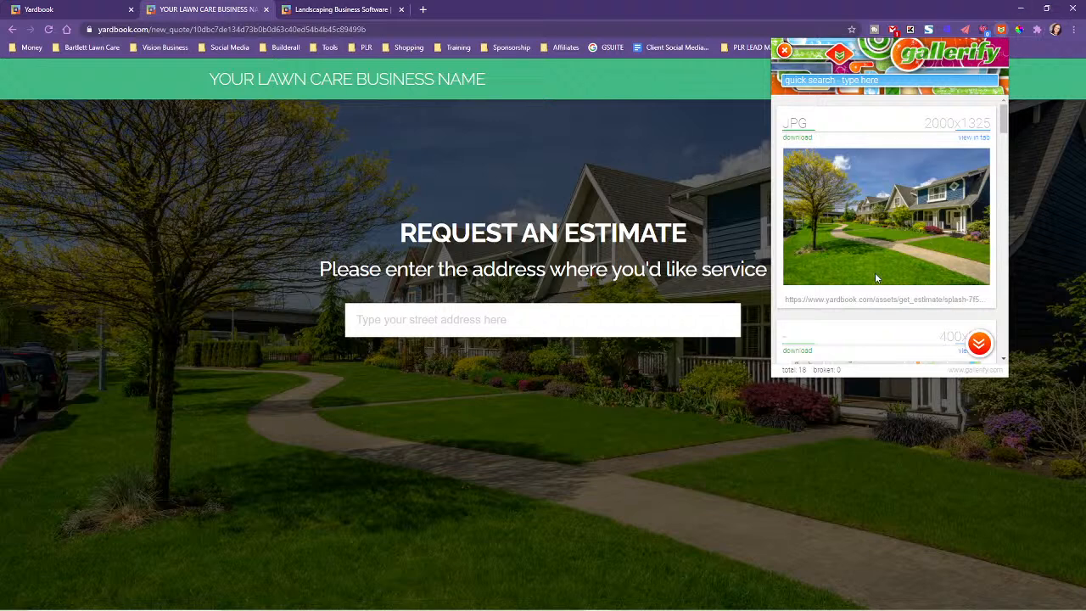
{"action": "scroll", "coordinate": [914, 263], "scroll_direction": "down", "scroll_amount": 10}
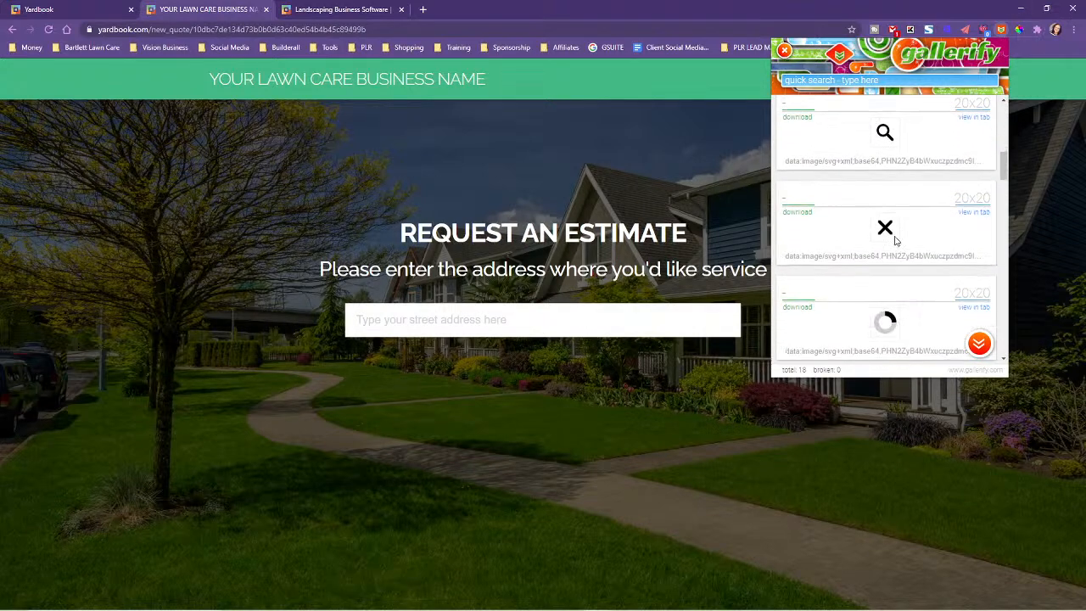
{"action": "scroll", "coordinate": [914, 263], "scroll_direction": "up", "scroll_amount": 10}
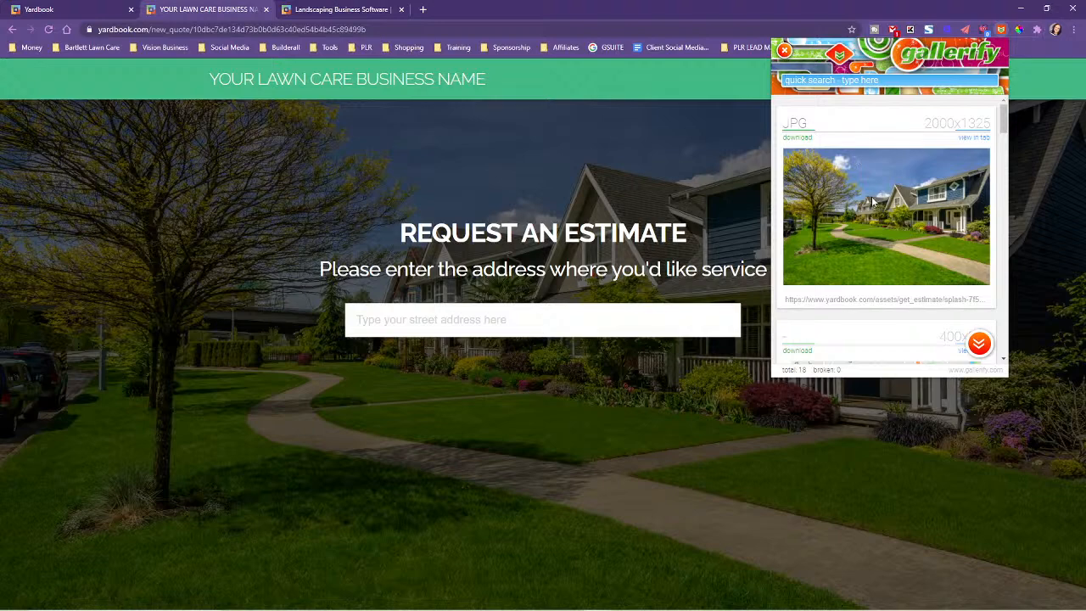
{"action": "left_click", "coordinate": [792, 139]}
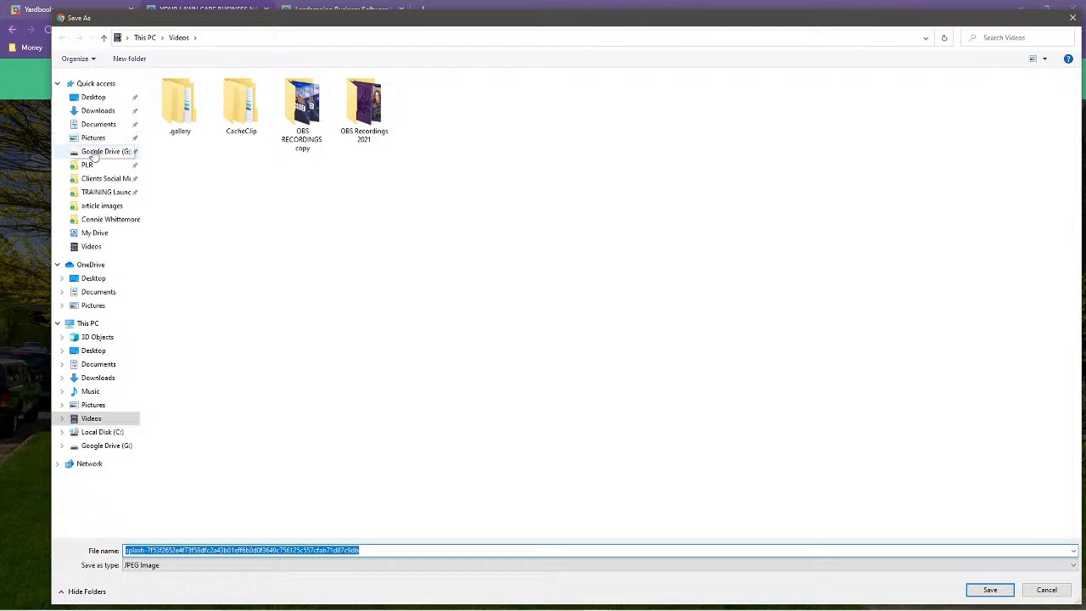
Create a new folder named "Lawn Care Template" in Google Drive's My Drive for the download
{"action": "left_click", "coordinate": [95, 234]}
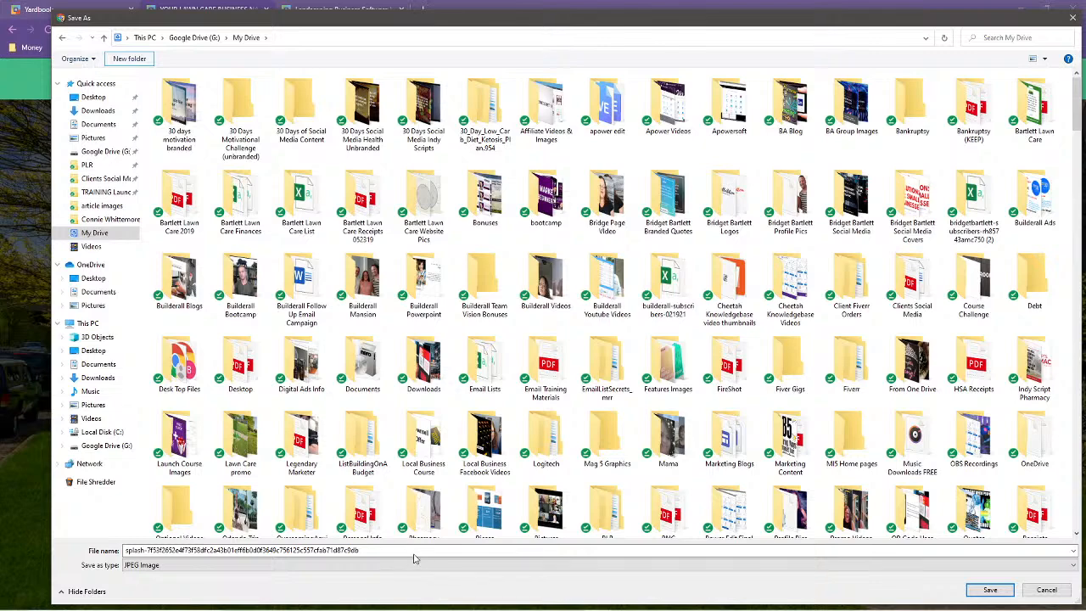
{"action": "left_click", "coordinate": [130, 59]}
{"action": "scroll", "coordinate": [795, 314], "scroll_direction": "down", "scroll_amount": 3}
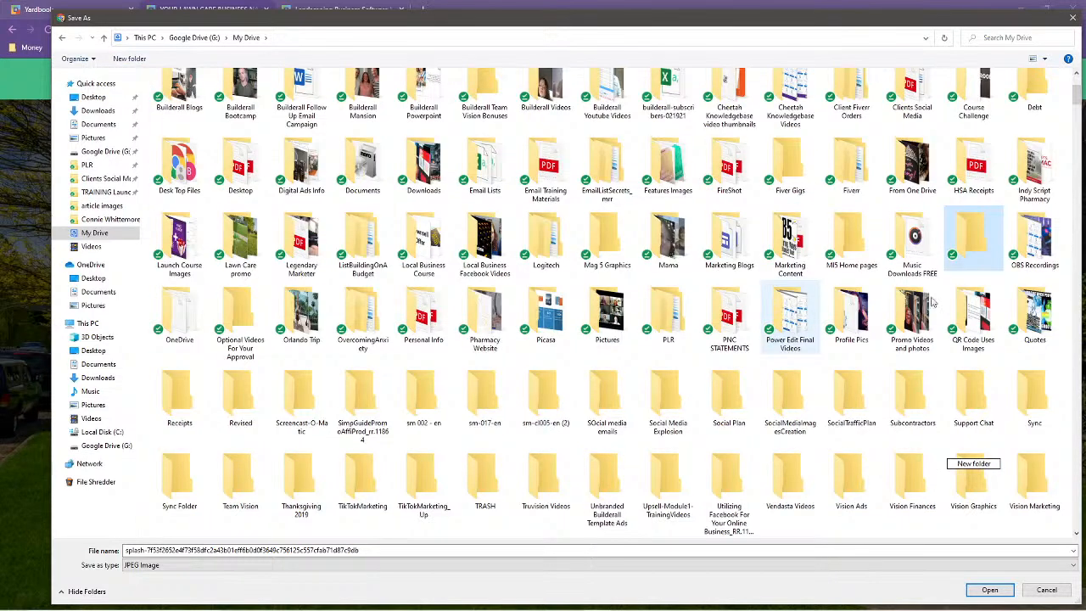
{"action": "scroll", "coordinate": [978, 440], "scroll_direction": "up", "scroll_amount": 2}
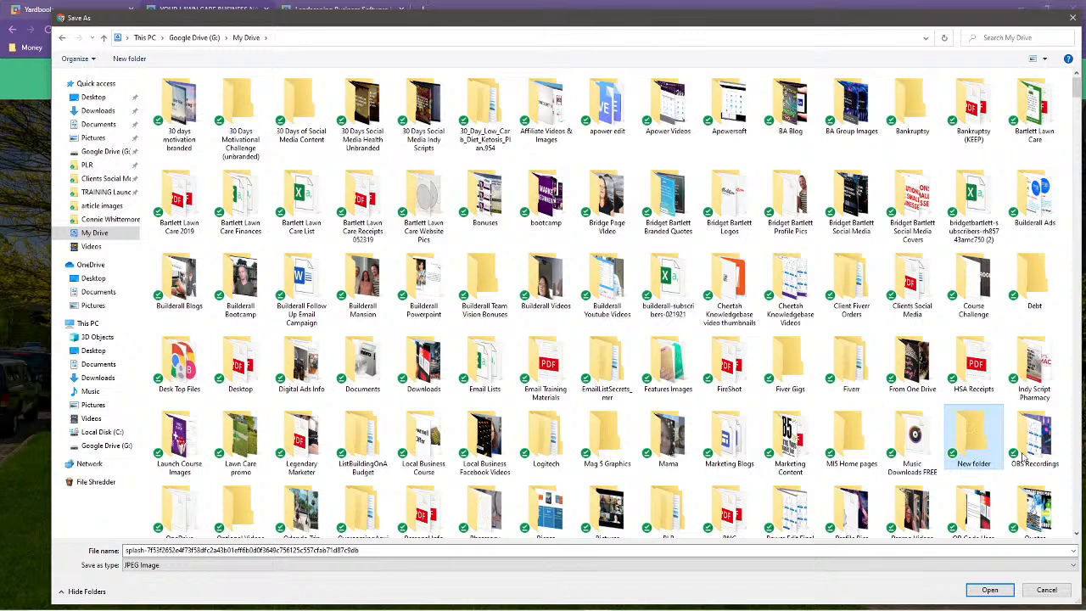
{"action": "right_click", "coordinate": [967, 451]}
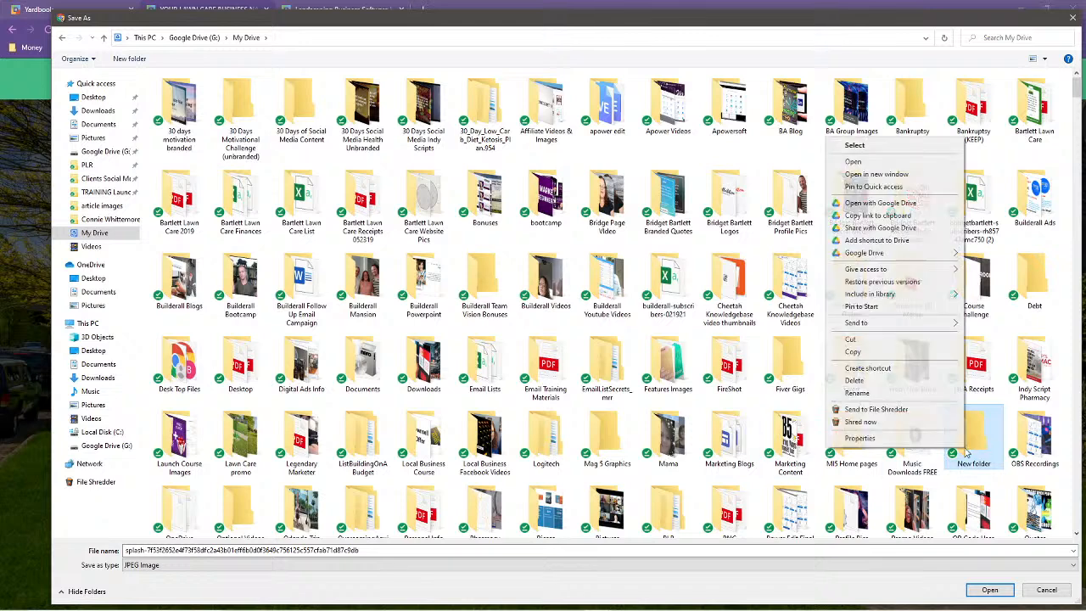
{"action": "left_click", "coordinate": [887, 393]}
{"action": "type", "text": "Lawn Care Template"}
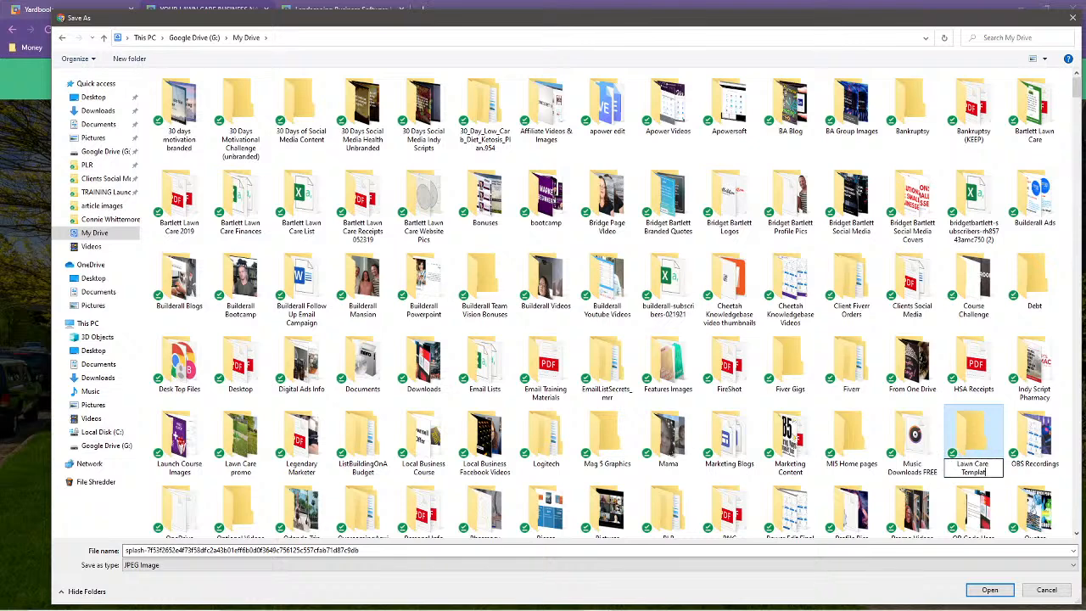
Save the JPG in the Lawn Care Template folder as "Header Image" and close Gallerify
{"action": "double_click", "coordinate": [962, 444]}
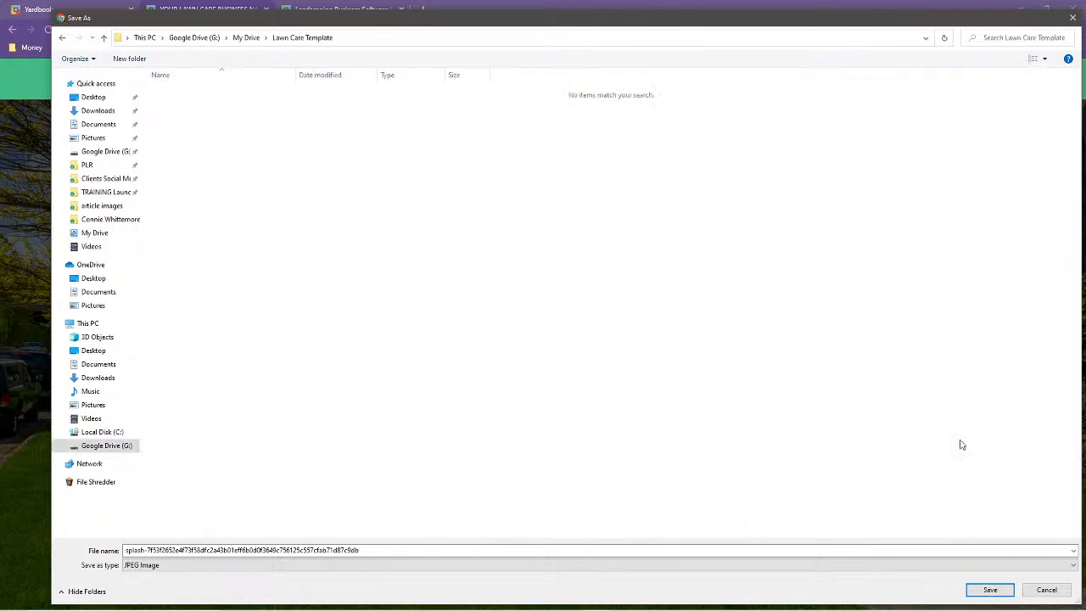
{"action": "left_click", "coordinate": [378, 550]}
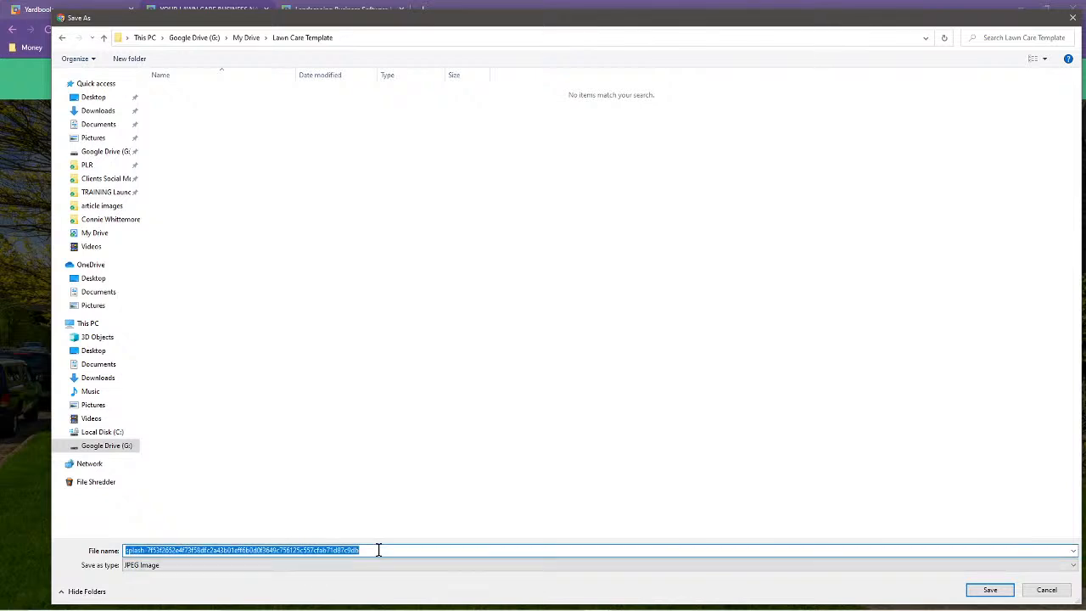
{"action": "type", "text": "Header "}
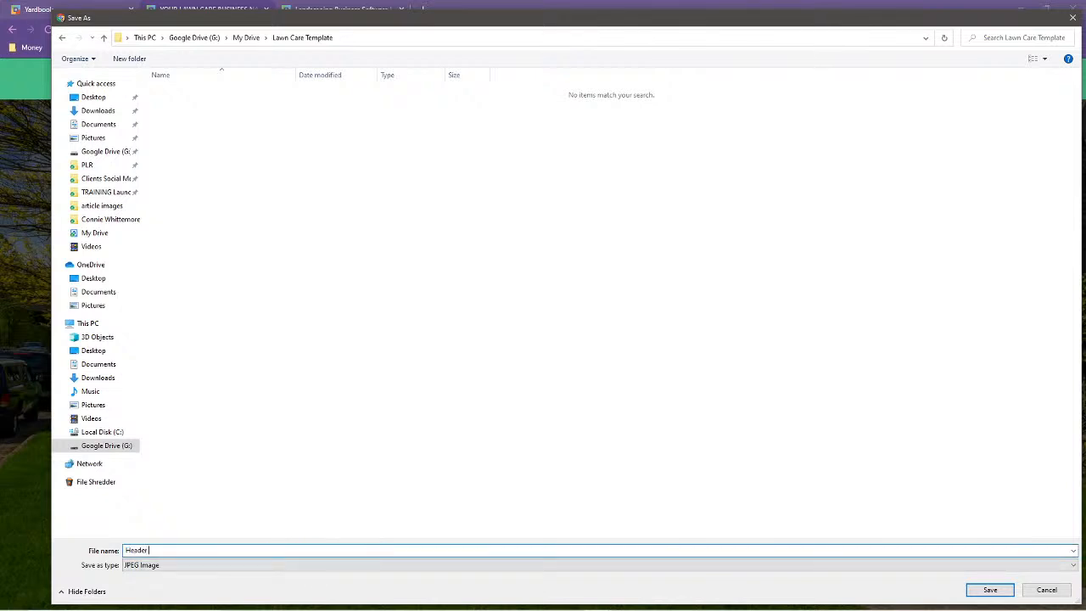
{"action": "type", "text": "Image"}
{"action": "left_click", "coordinate": [990, 590]}
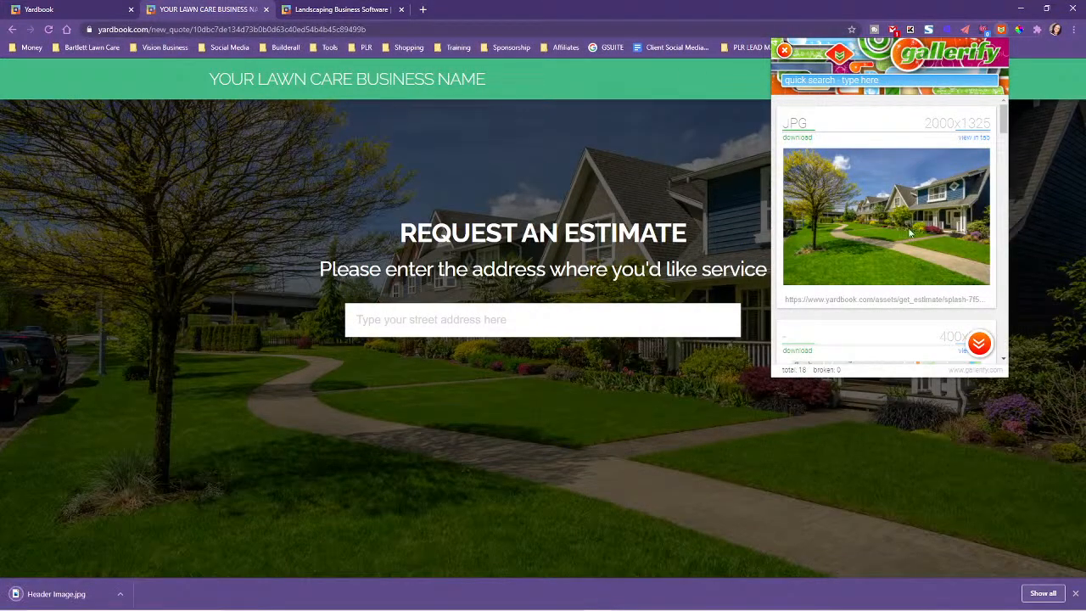
{"action": "left_click", "coordinate": [1061, 214]}
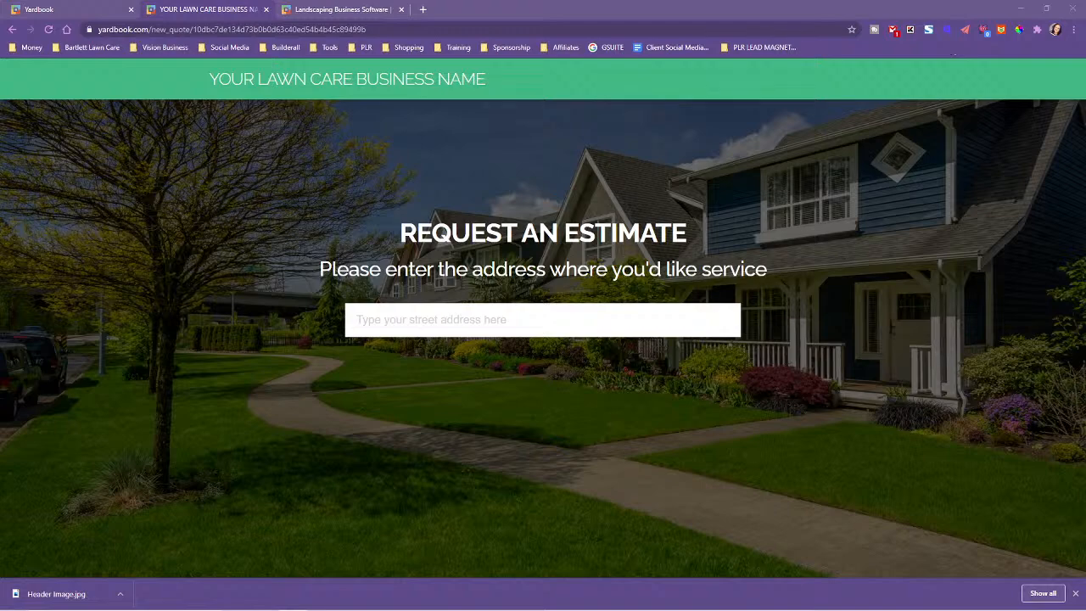
Check the Brand Colors item in the notes and sample the estimate page's green header bar with ColorPick Eyedropper
{"action": "left_click_drag", "start_coordinate": [1085, 47], "coordinate": [567, 48]}
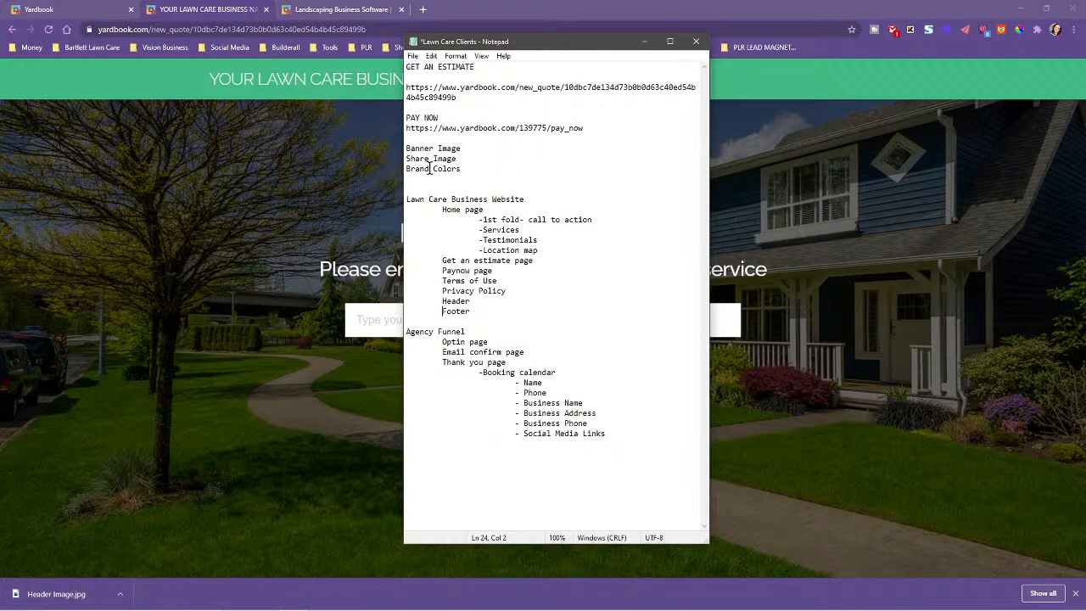
{"action": "left_click_drag", "start_coordinate": [552, 48], "coordinate": [1085, 51]}
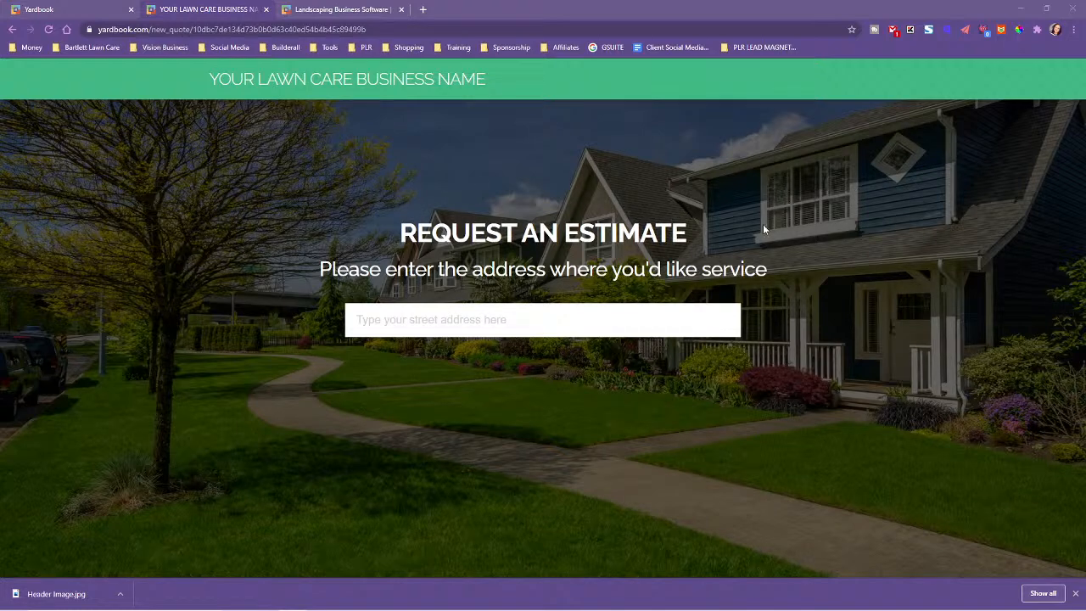
{"action": "left_click", "coordinate": [1020, 31]}
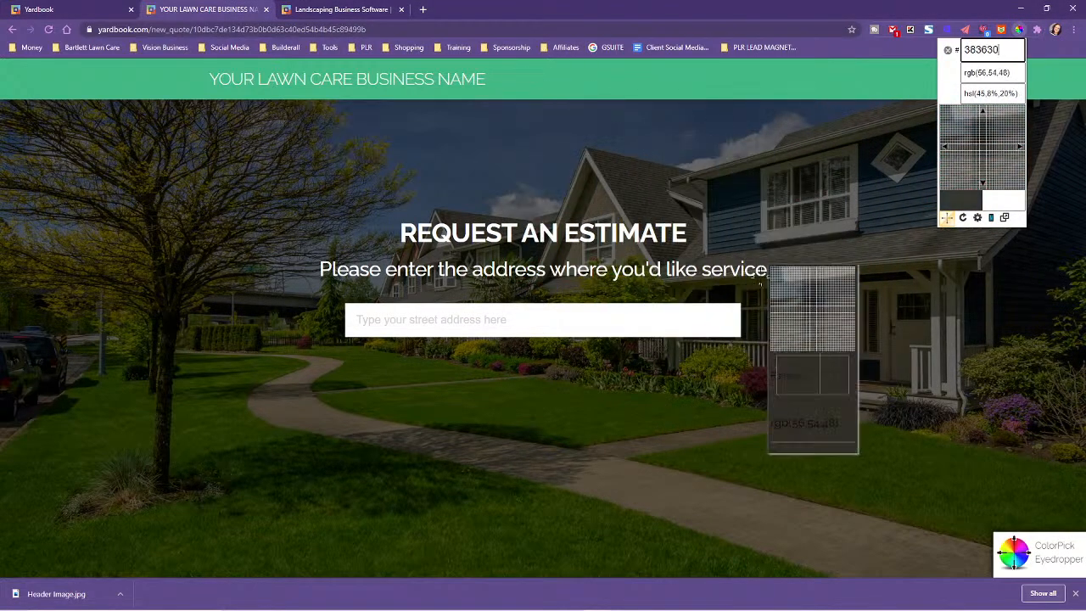
{"action": "left_click", "coordinate": [711, 76]}
{"action": "key", "text": "ctrl+c"}
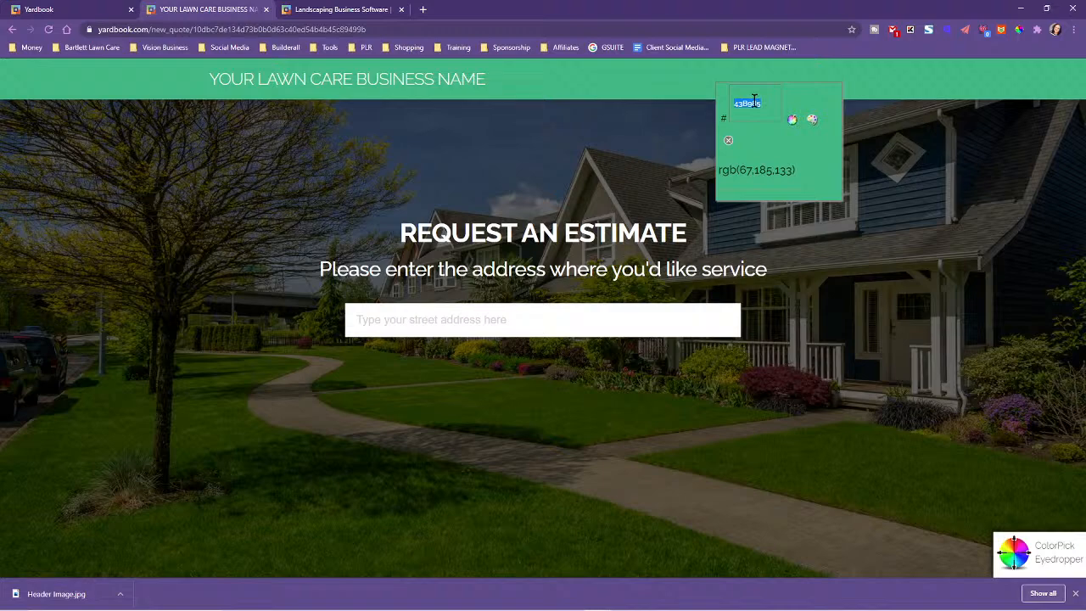
Add the indented line "Green #43B985" under Brand Colors in the Notepad notes, followed by an empty line
{"action": "left_click_drag", "start_coordinate": [1085, 51], "coordinate": [616, 45]}
{"action": "left_click", "coordinate": [512, 167]}
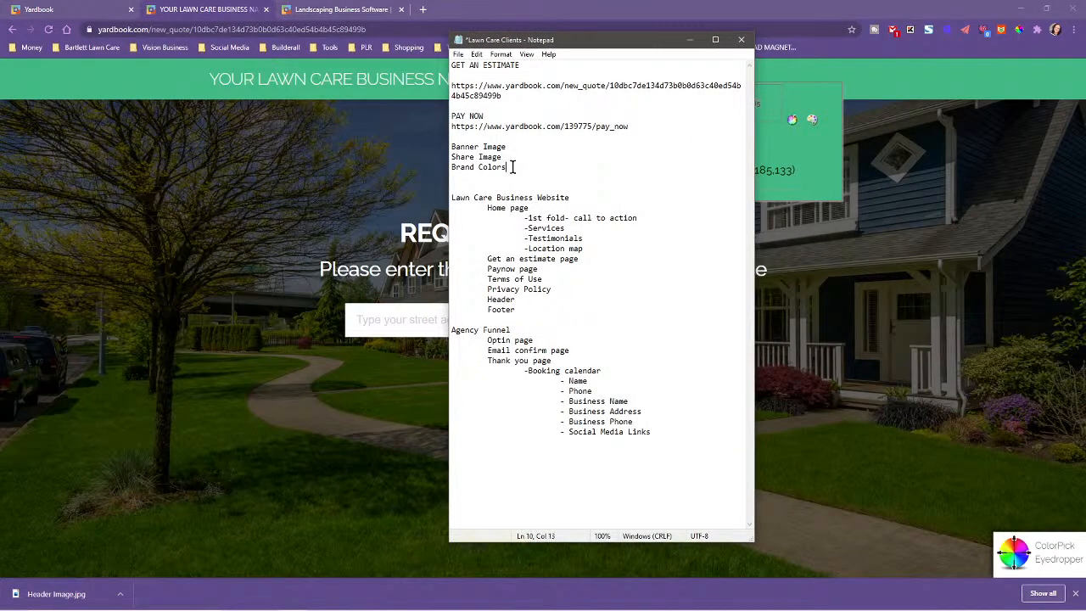
{"action": "key", "text": "Return"}
{"action": "key", "text": "ctrl+v"}
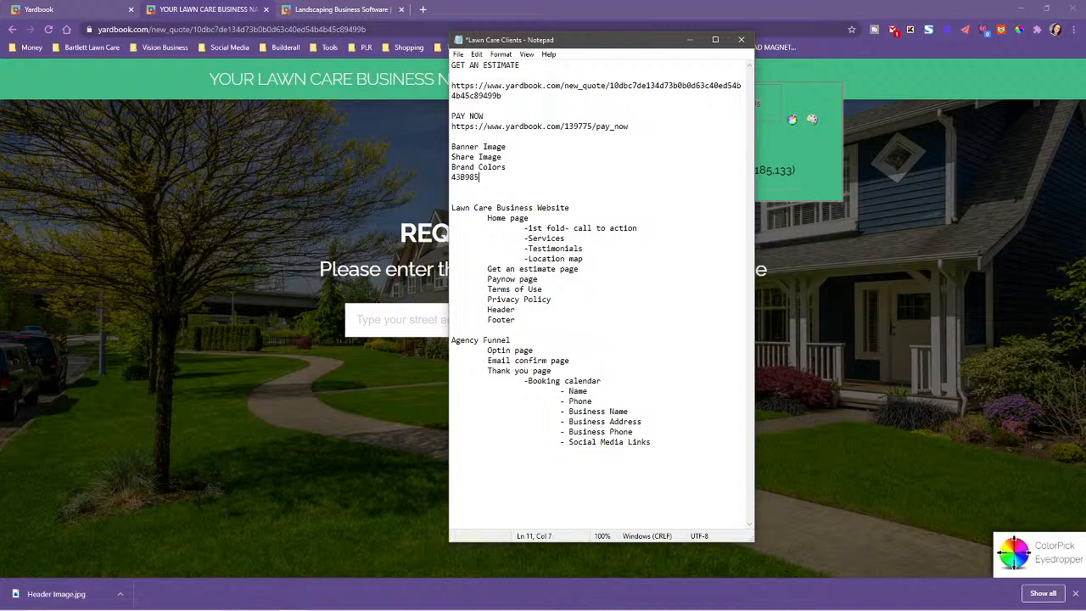
{"action": "left_click", "coordinate": [452, 177]}
{"action": "type", "text": "Green #"}
{"action": "left_click", "coordinate": [451, 177]}
{"action": "key", "text": "Tab"}
{"action": "left_click", "coordinate": [555, 181]}
{"action": "key", "text": "Return"}
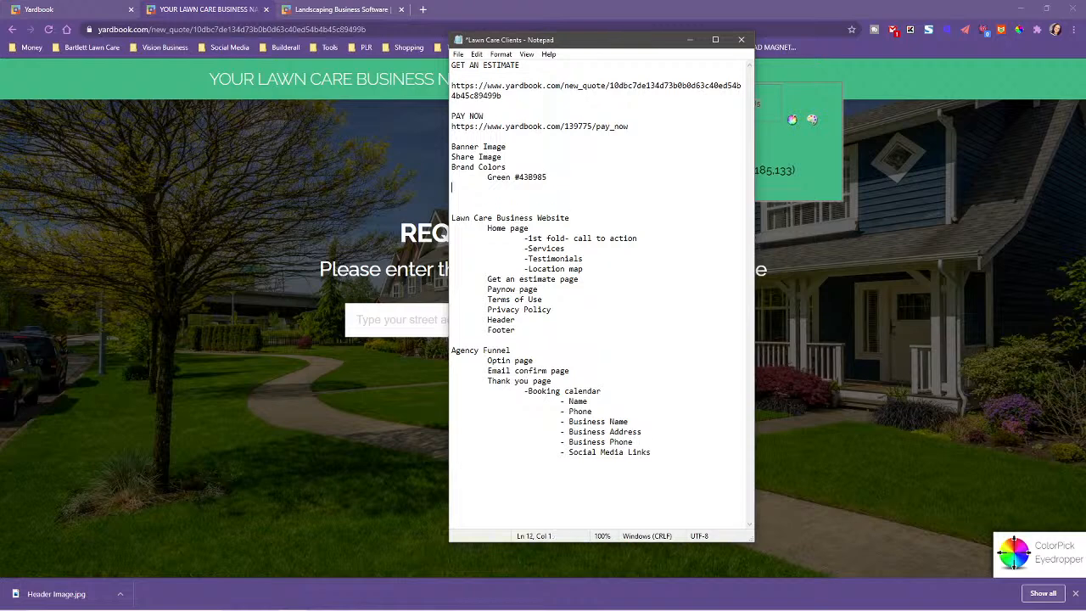
Move the notes aside and sample the dark blue siding of the house with ColorPick Eyedropper
{"action": "left_click_drag", "start_coordinate": [620, 40], "coordinate": [1085, 89]}
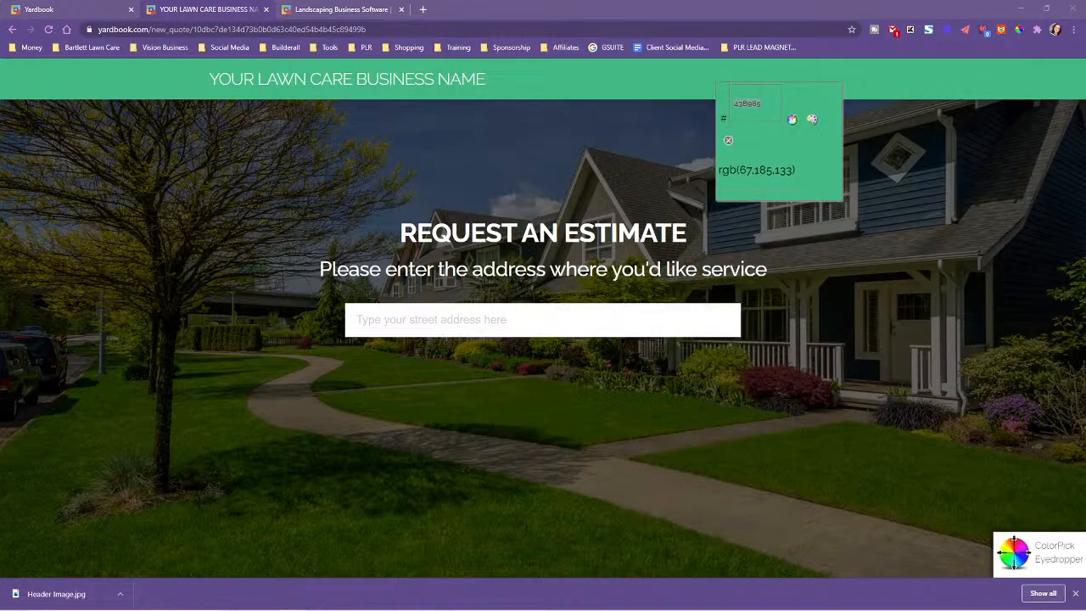
{"action": "left_click", "coordinate": [902, 201]}
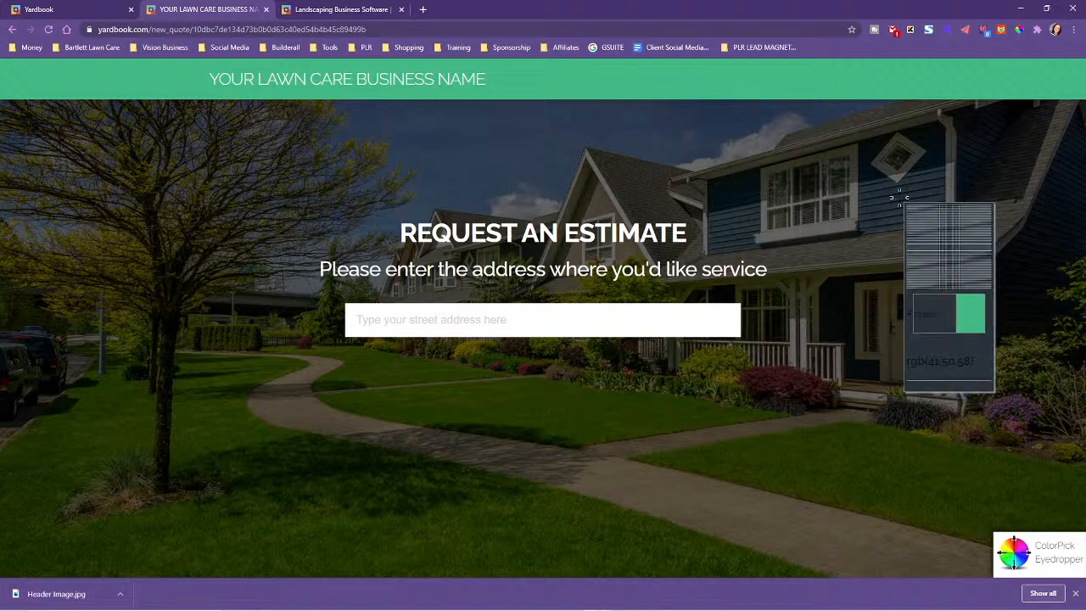
{"action": "left_click", "coordinate": [898, 197]}
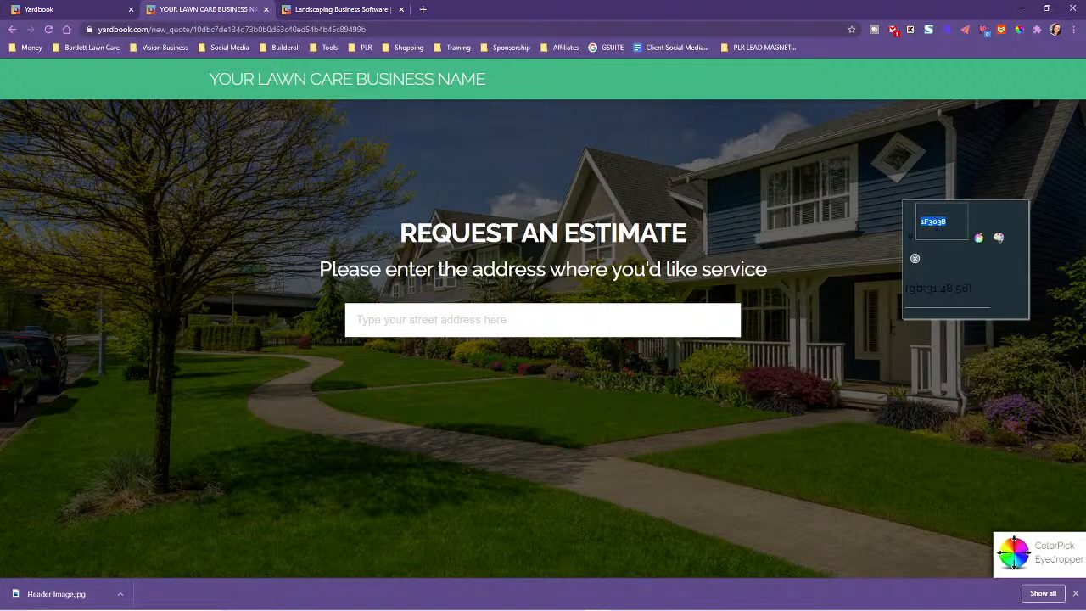
Add the indented line "Dark Blue #1F3038" below the Green entry under Brand Colors in the Notepad notes
{"action": "key", "text": "alt+Tab"}
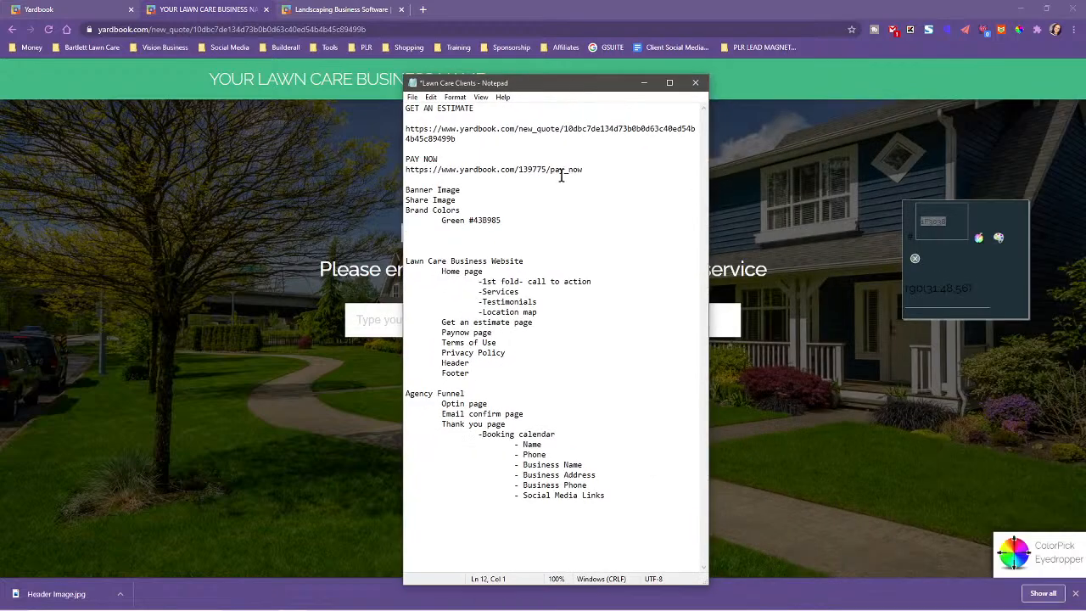
{"action": "left_click", "coordinate": [512, 219]}
{"action": "key", "text": "Return"}
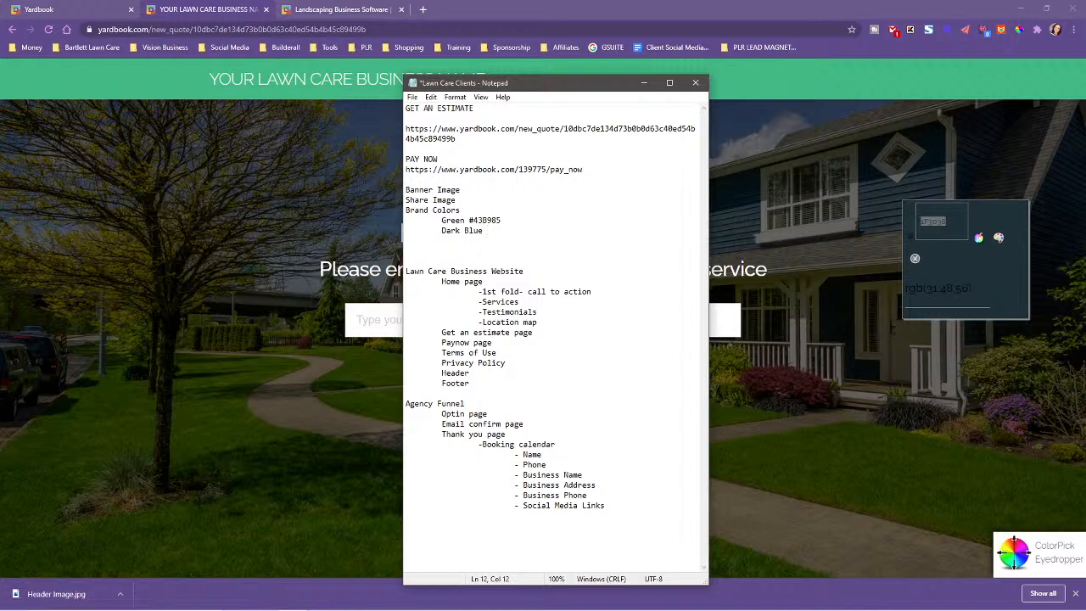
{"action": "type", "text": "Dark Blue"}
{"action": "type", "text": "1F3038"}
{"action": "type", "text": "#"}
Move the notes off the estimate page and sample the dark green of the lawn with ColorPick Eyedropper
{"action": "left_click_drag", "start_coordinate": [535, 84], "coordinate": [1085, 120]}
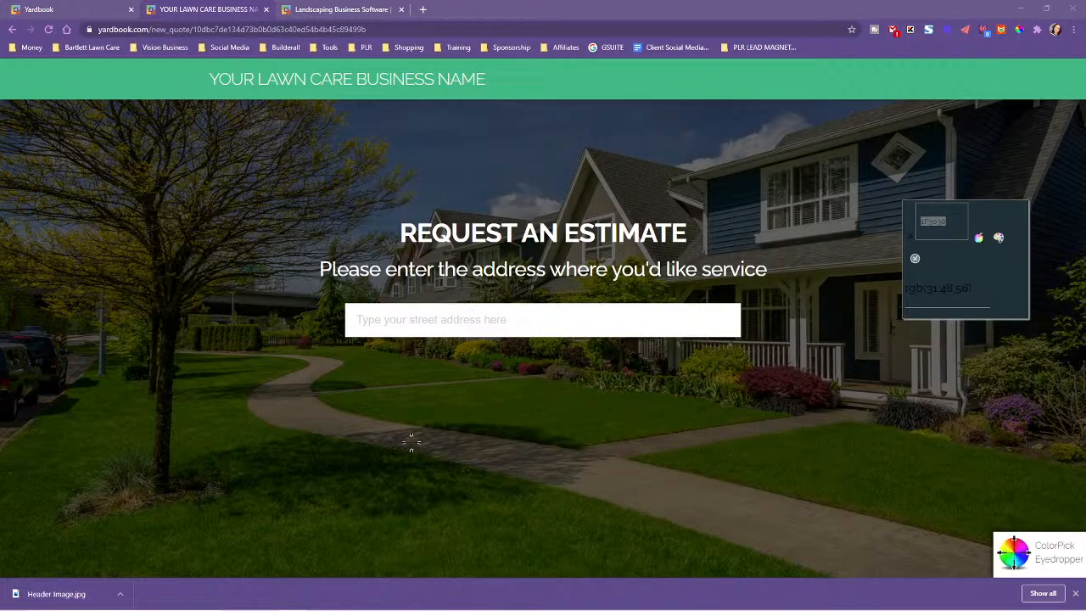
{"action": "left_click", "coordinate": [319, 544]}
{"action": "mouse_move", "coordinate": [371, 440]}
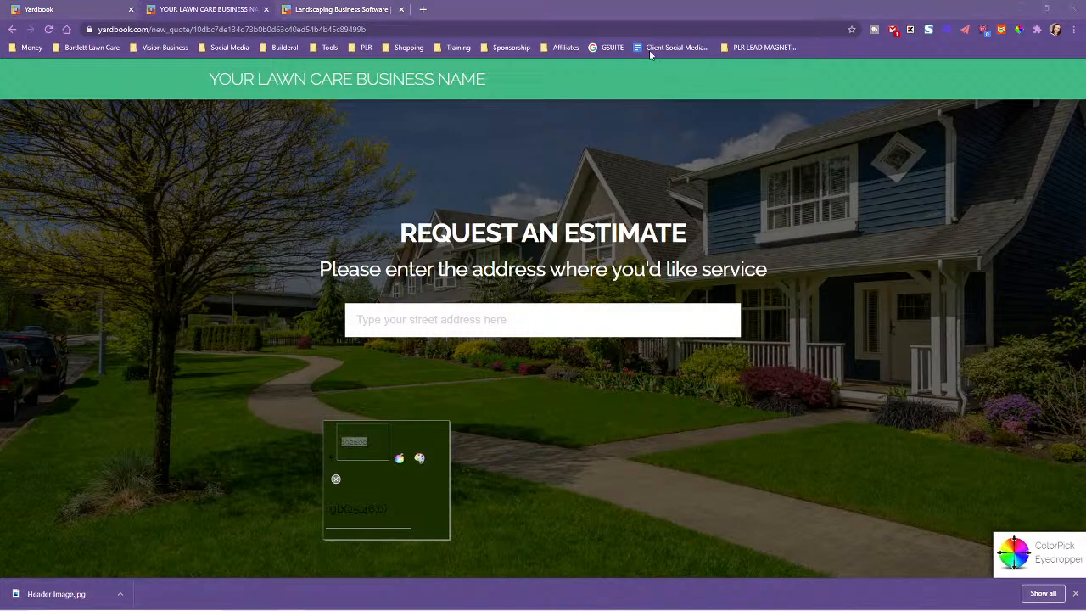
Add the line "Dark Green #192E00" below Dark Blue in the notes and move the notes off the page again
{"action": "left_click_drag", "start_coordinate": [1, 127], "coordinate": [536, 46]}
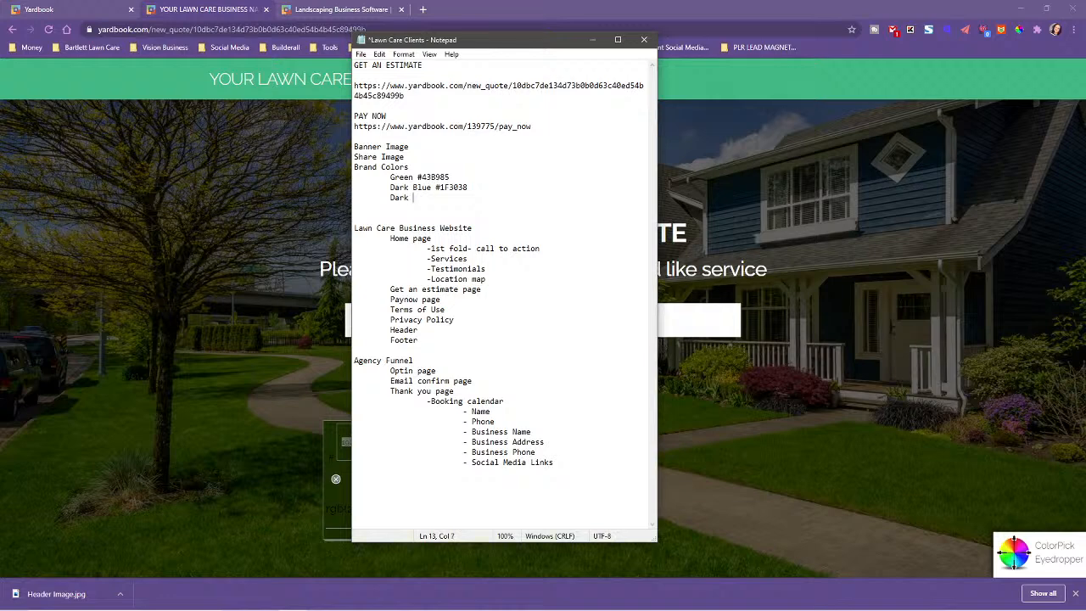
{"action": "type", "text": "een"}
{"action": "type", "text": "192E00"}
{"action": "type", "text": "#"}
{"action": "left_click_drag", "start_coordinate": [502, 44], "coordinate": [1085, 50]}
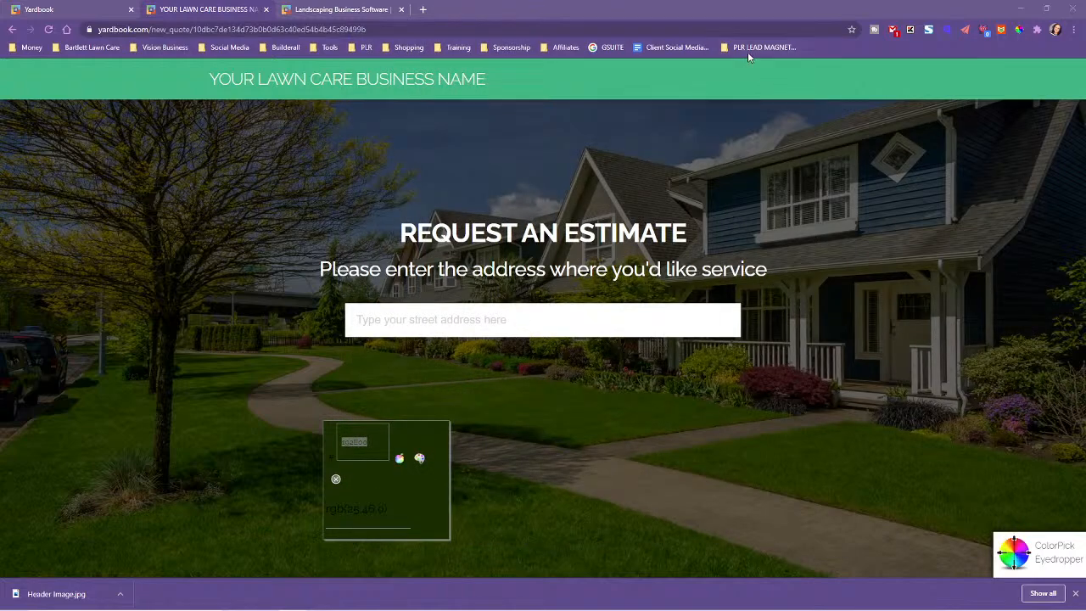
Open Chrome's extension management page and look through the installed extensions for a font identifier
{"action": "left_click", "coordinate": [1037, 29]}
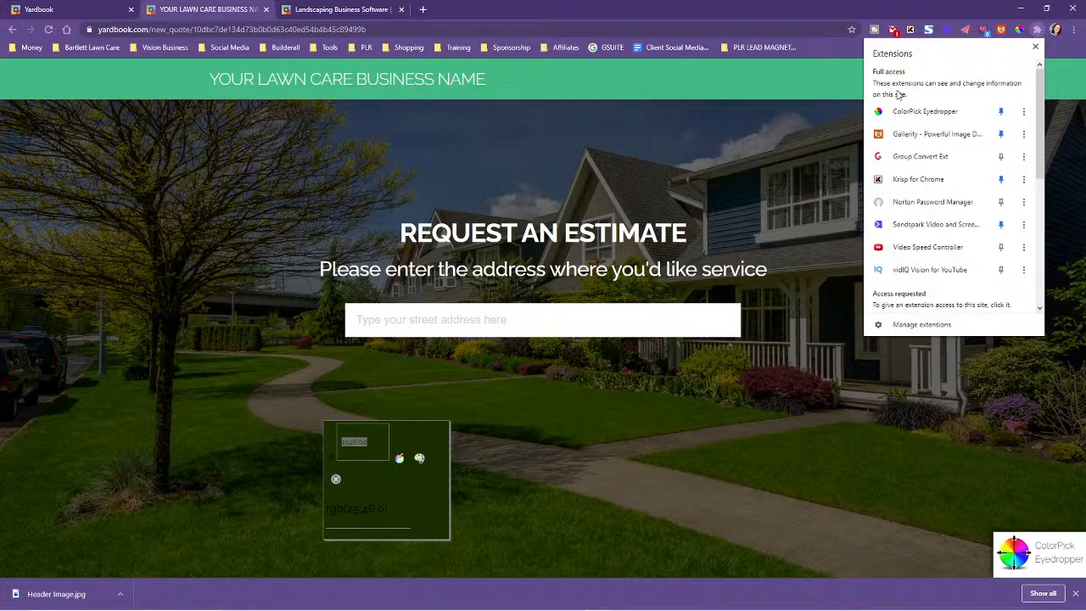
{"action": "left_click", "coordinate": [922, 325]}
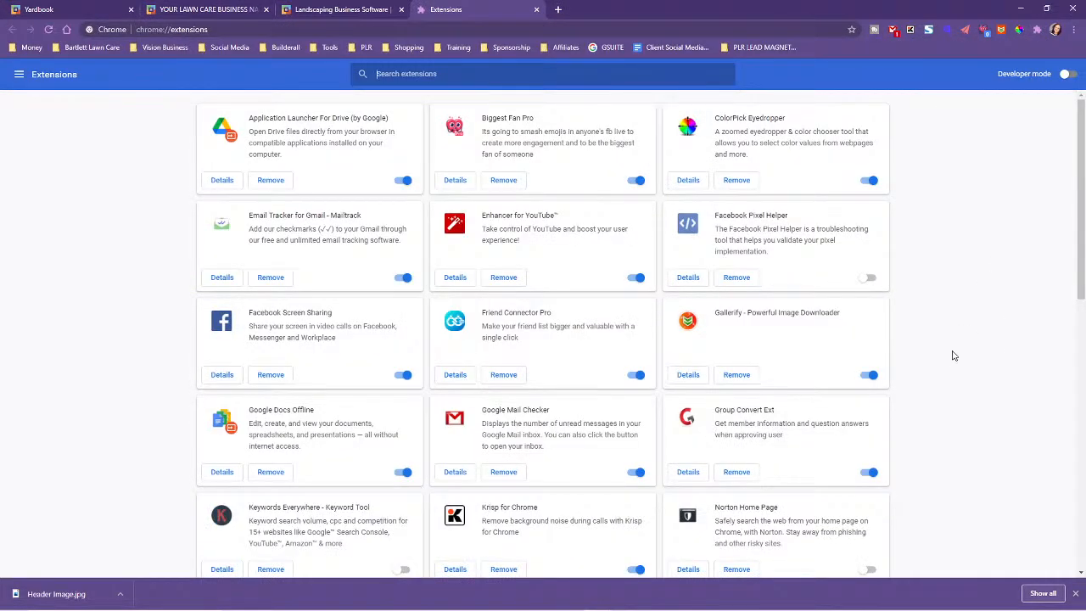
{"action": "scroll", "coordinate": [953, 355], "scroll_direction": "down", "scroll_amount": 3}
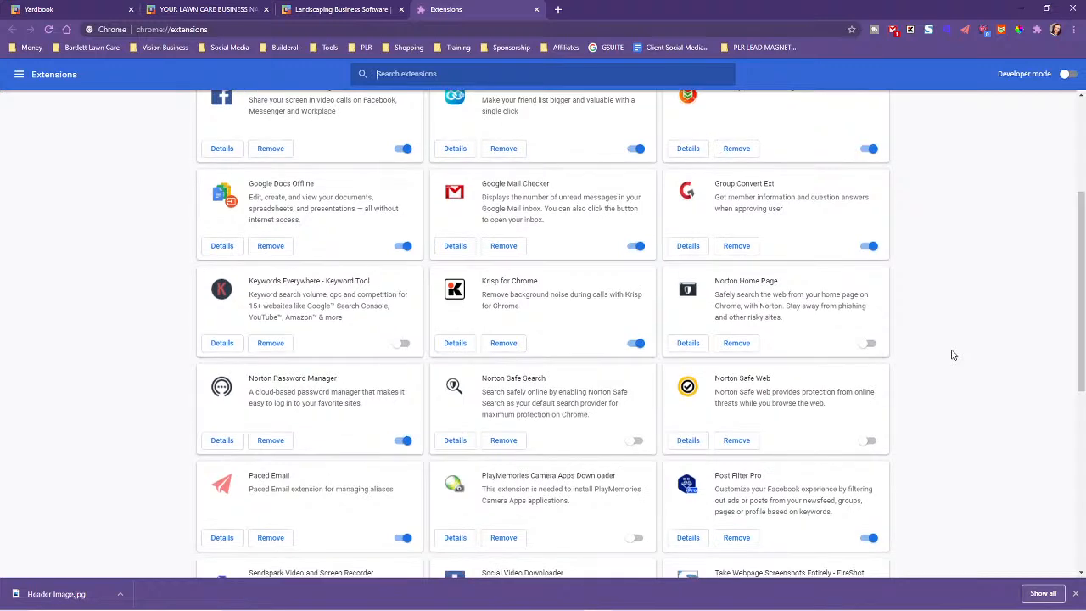
{"action": "scroll", "coordinate": [953, 355], "scroll_direction": "down", "scroll_amount": 5}
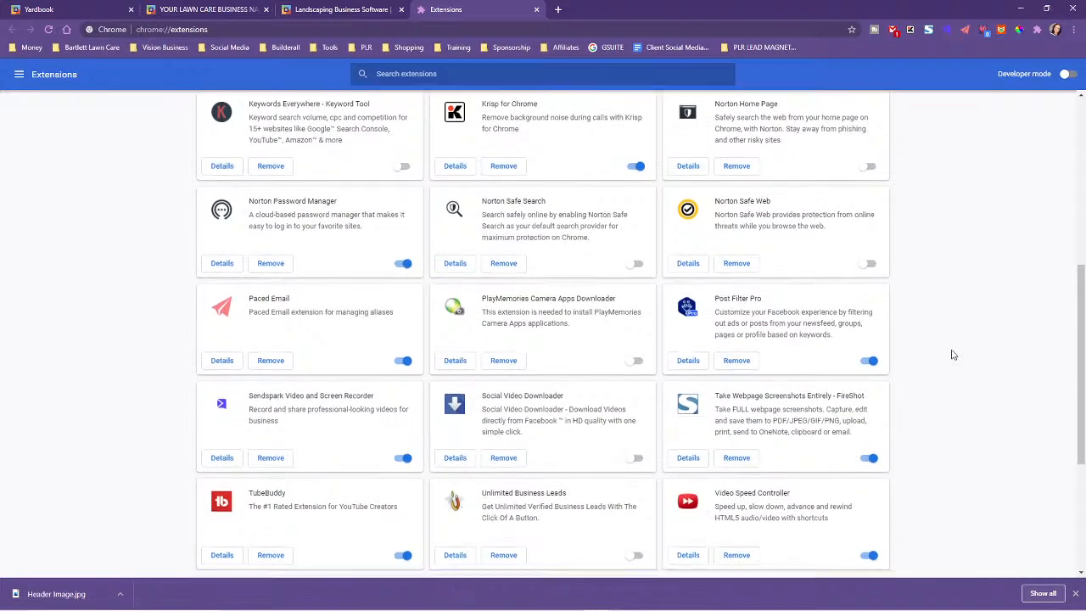
{"action": "scroll", "coordinate": [953, 354], "scroll_direction": "down", "scroll_amount": 1}
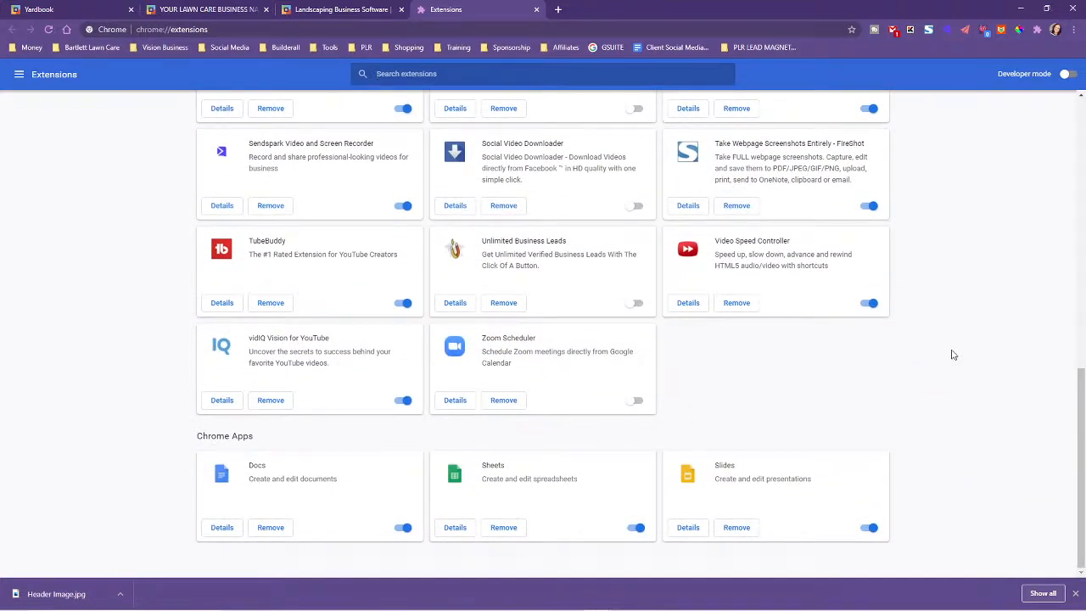
{"action": "scroll", "coordinate": [952, 354], "scroll_direction": "up", "scroll_amount": 2}
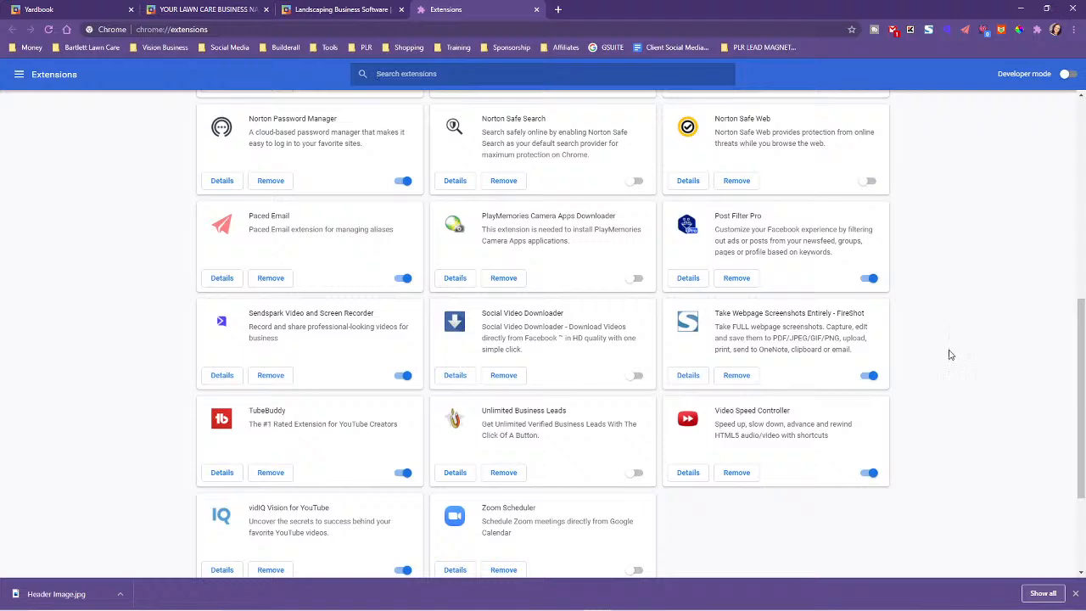
{"action": "scroll", "coordinate": [951, 355], "scroll_direction": "up", "scroll_amount": 4}
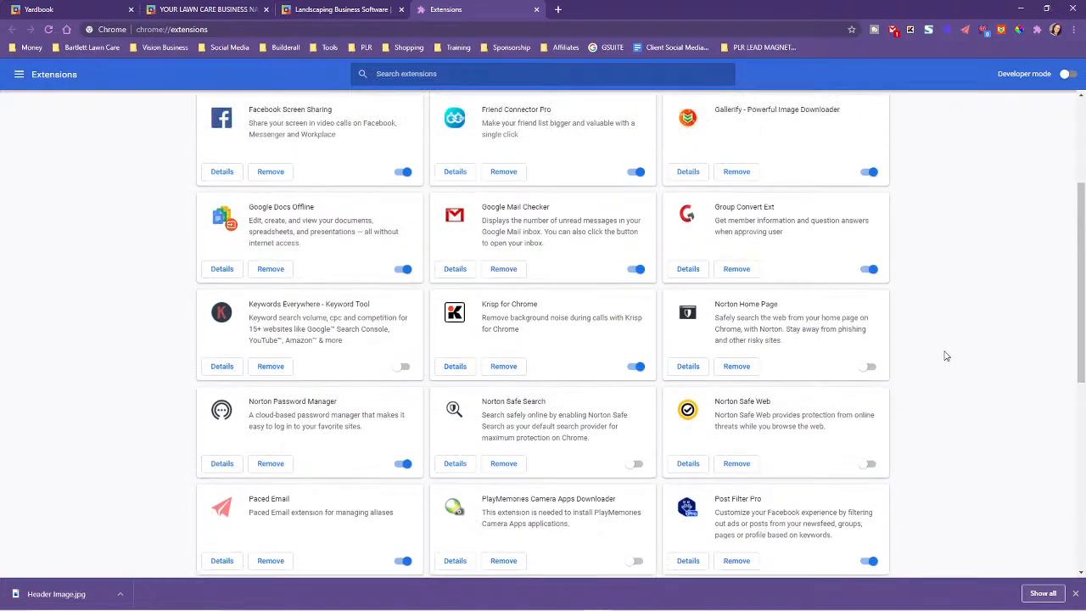
{"action": "scroll", "coordinate": [947, 357], "scroll_direction": "up", "scroll_amount": 3}
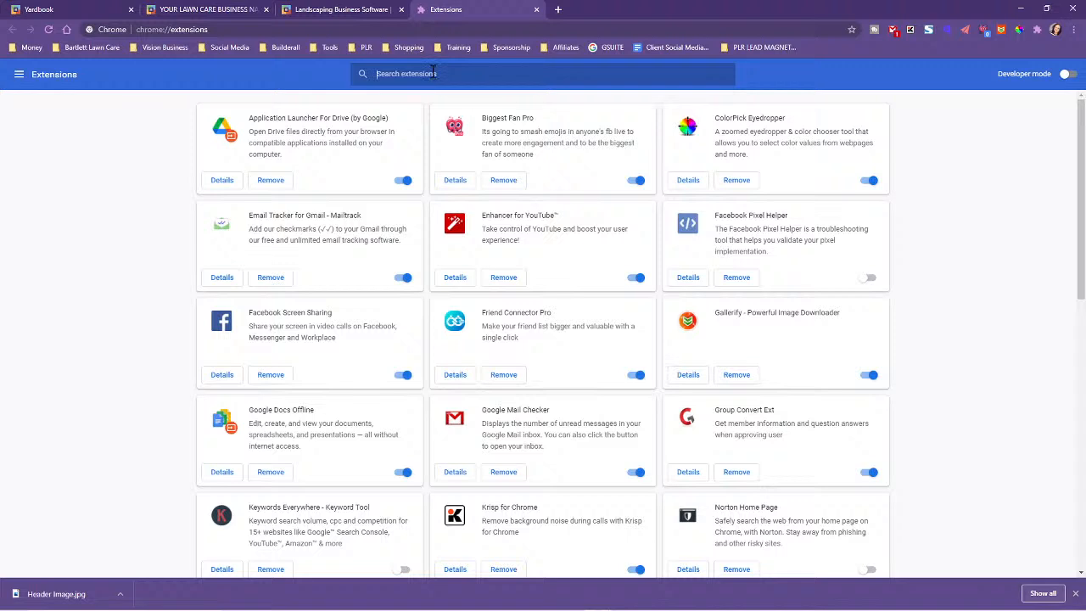
Search the installed extensions for "font" and check the quick extensions list for a font tool
{"action": "type", "text": "font"}
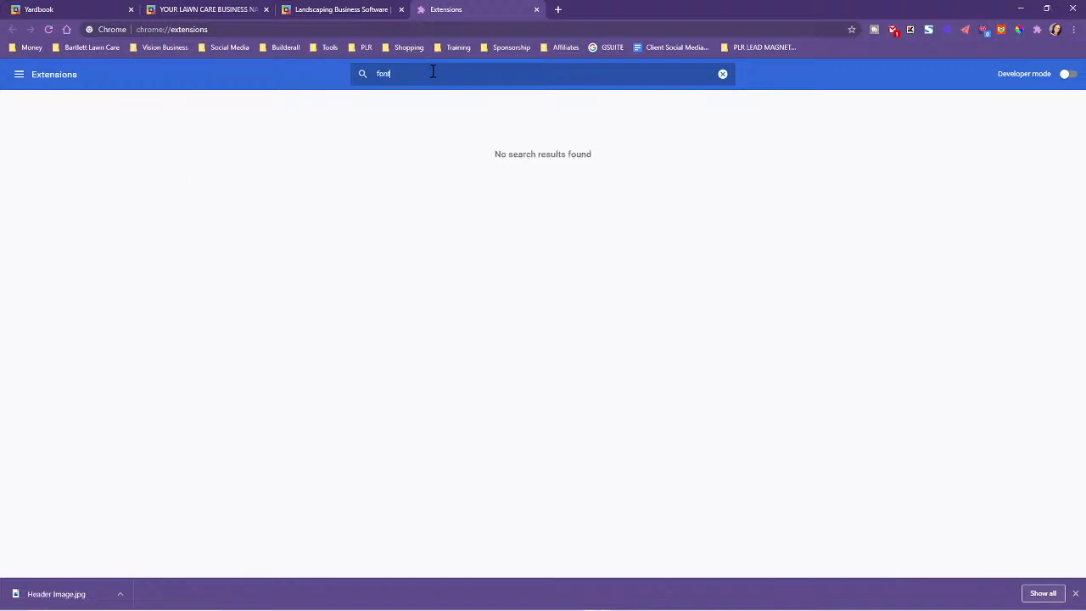
{"action": "double_click", "coordinate": [415, 73]}
{"action": "left_click", "coordinate": [1038, 30]}
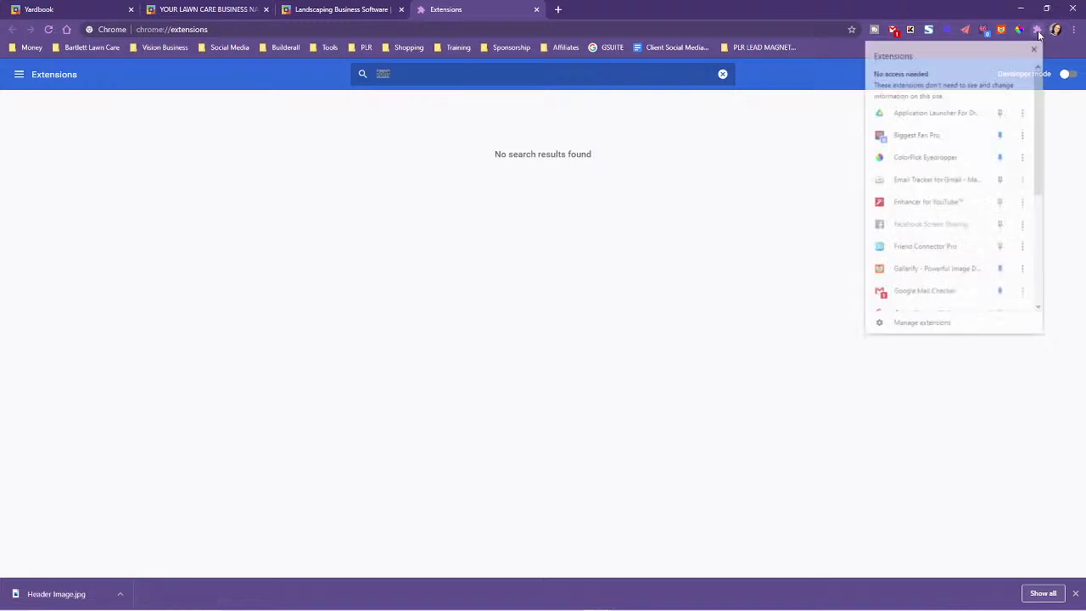
{"action": "scroll", "coordinate": [933, 229], "scroll_direction": "down", "scroll_amount": 1}
{"action": "scroll", "coordinate": [934, 229], "scroll_direction": "down", "scroll_amount": 4}
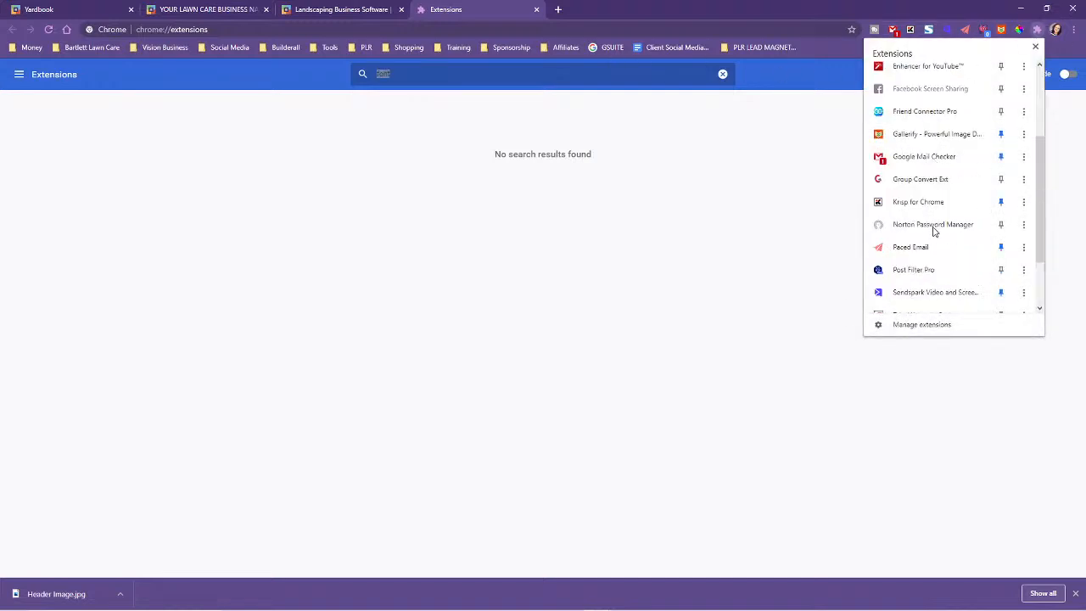
{"action": "left_click", "coordinate": [923, 325]}
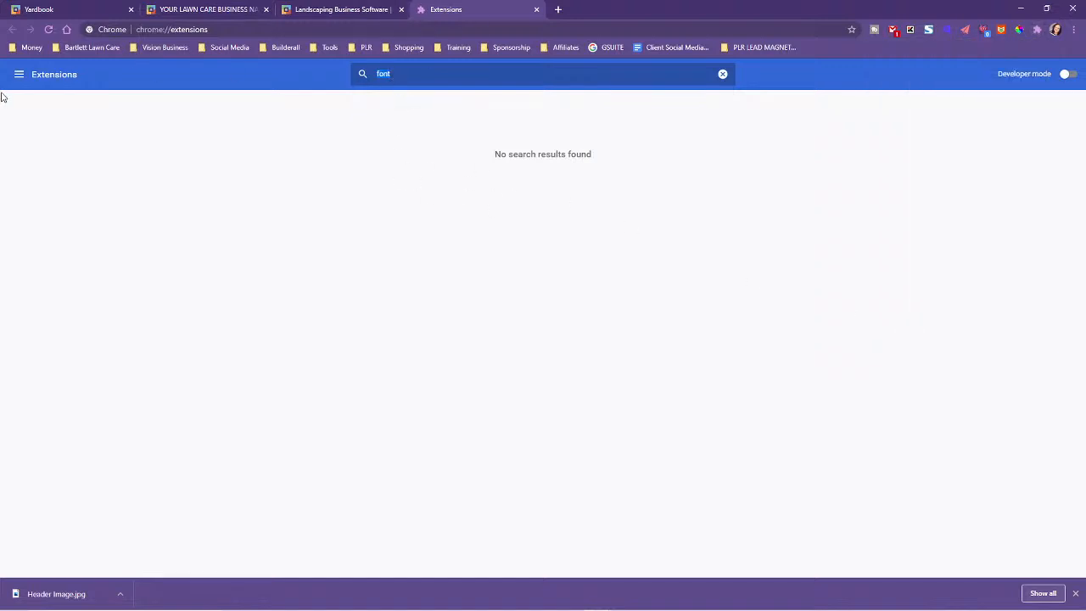
Search Google for "wha the font" in place of the extensions page
{"action": "left_click", "coordinate": [369, 30]}
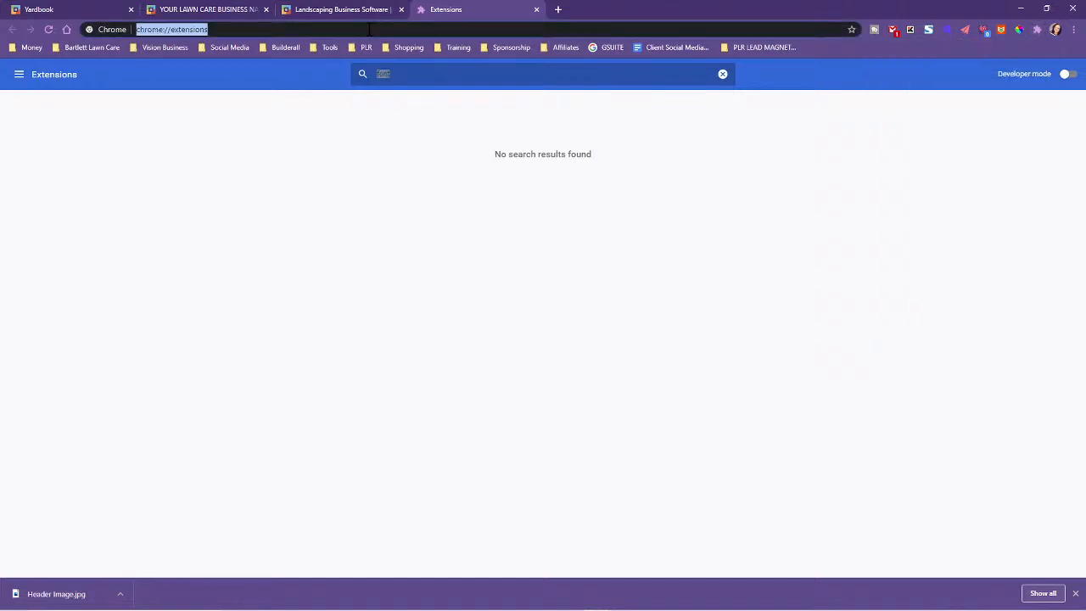
{"action": "type", "text": "wha tht d"}
{"action": "key", "text": "BackSpace"}
{"action": "key", "text": "BackSpace"}
{"action": "key", "text": "BackSpace"}
{"action": "type", "text": "e font"}
{"action": "key", "text": "Return"}
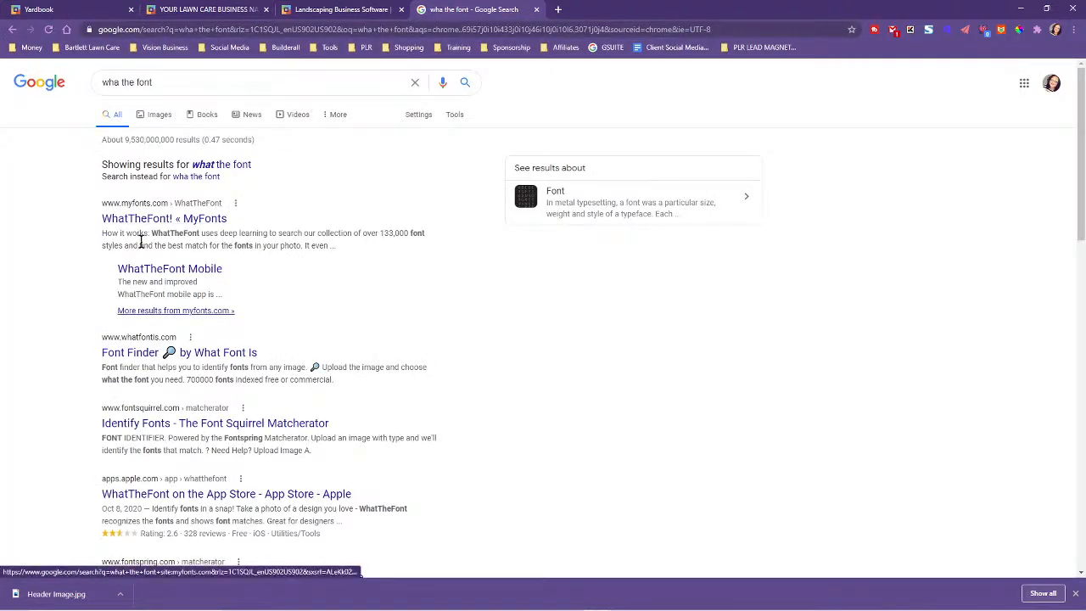
Refine the search to "wha the font extension" and open the "What Font - find font" Chrome Web Store listing
{"action": "left_click", "coordinate": [208, 81]}
{"action": "type", "text": "ex"}
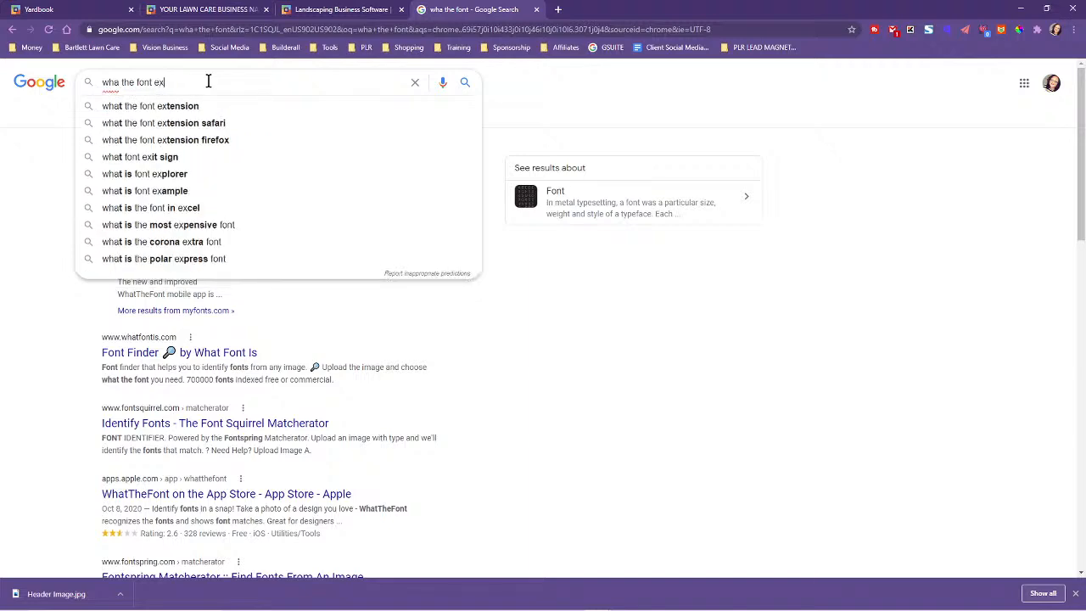
{"action": "type", "text": "tension"}
{"action": "key", "text": "Return"}
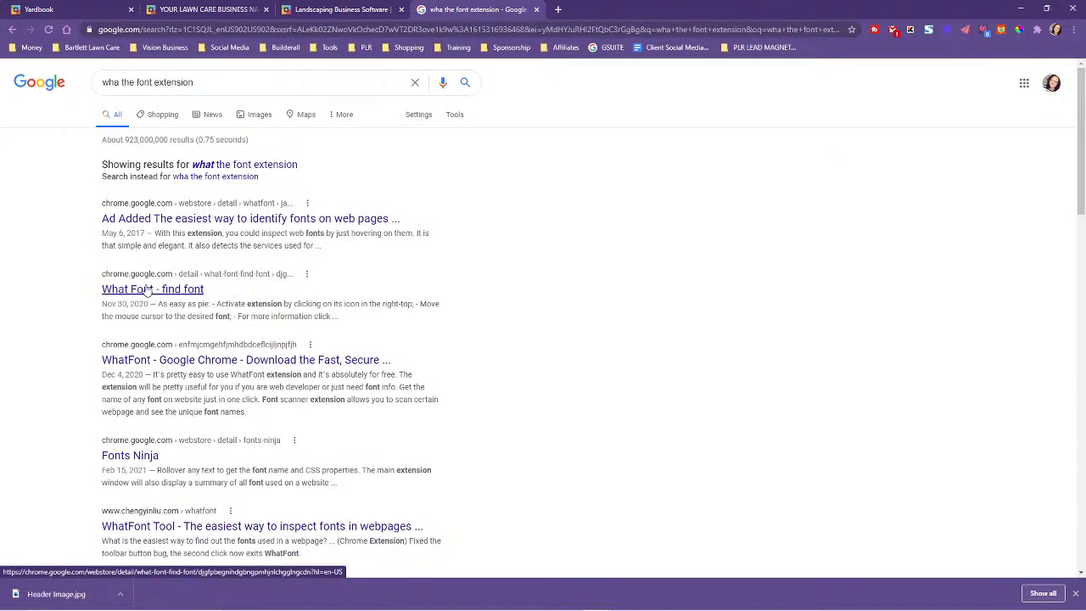
{"action": "left_click", "coordinate": [148, 289]}
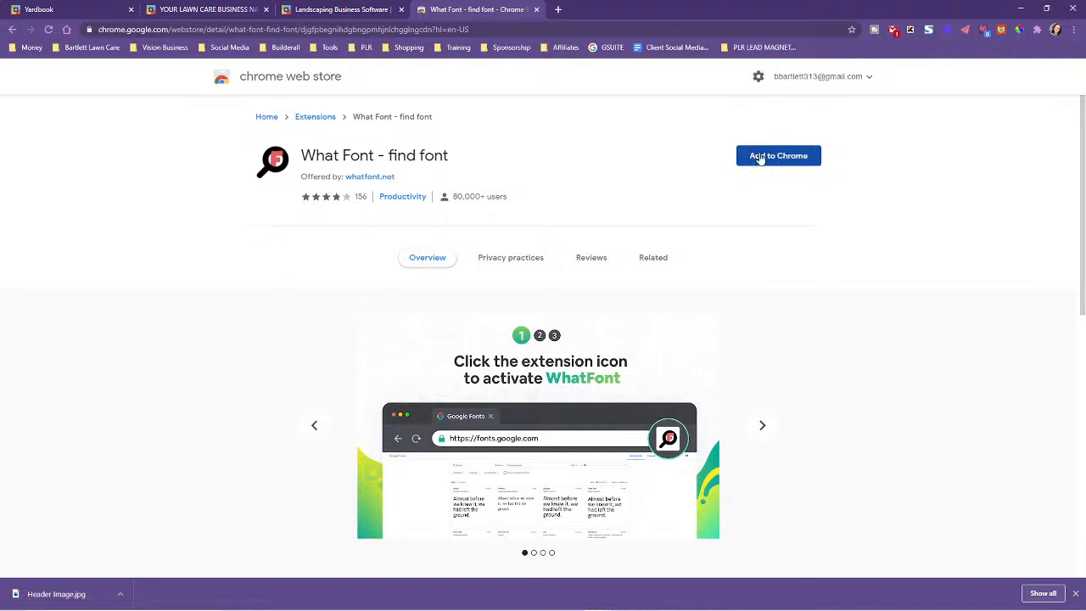
Install the "What Font - find font" extension in Chrome and close its welcome page
{"action": "left_click", "coordinate": [760, 159]}
{"action": "left_click", "coordinate": [550, 125]}
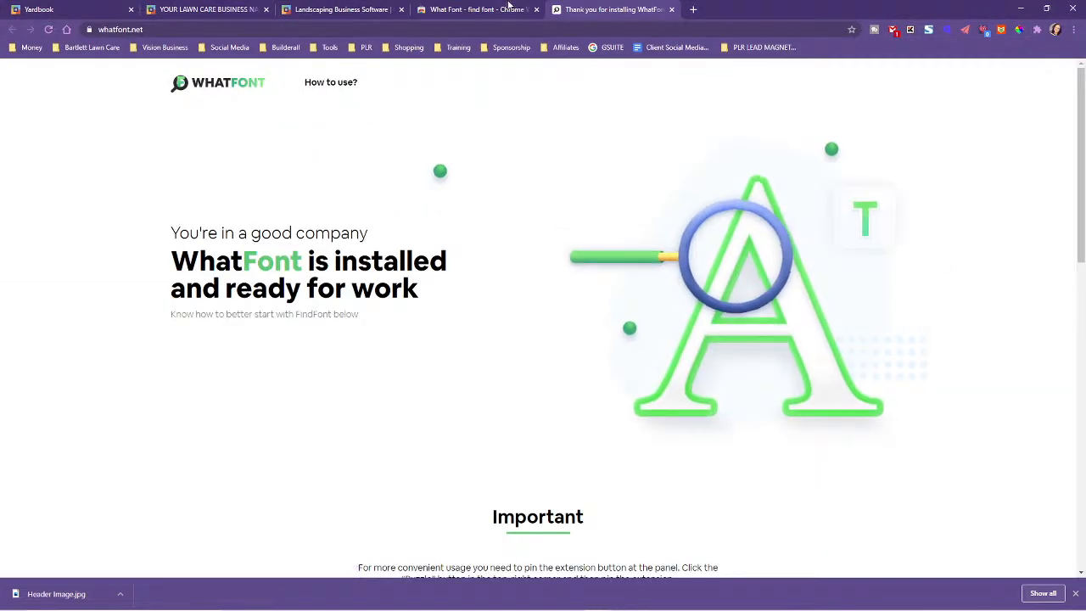
{"action": "left_click", "coordinate": [672, 9]}
Return to the Yardbook estimate page and try to run What Font from the extensions list
{"action": "left_click", "coordinate": [303, 7]}
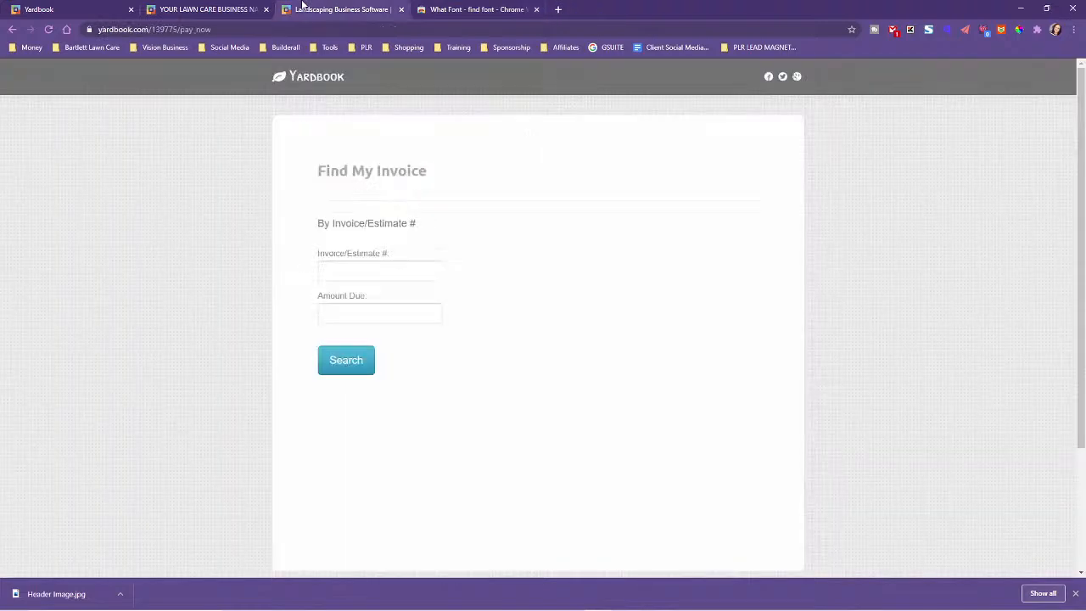
{"action": "left_click", "coordinate": [229, 9]}
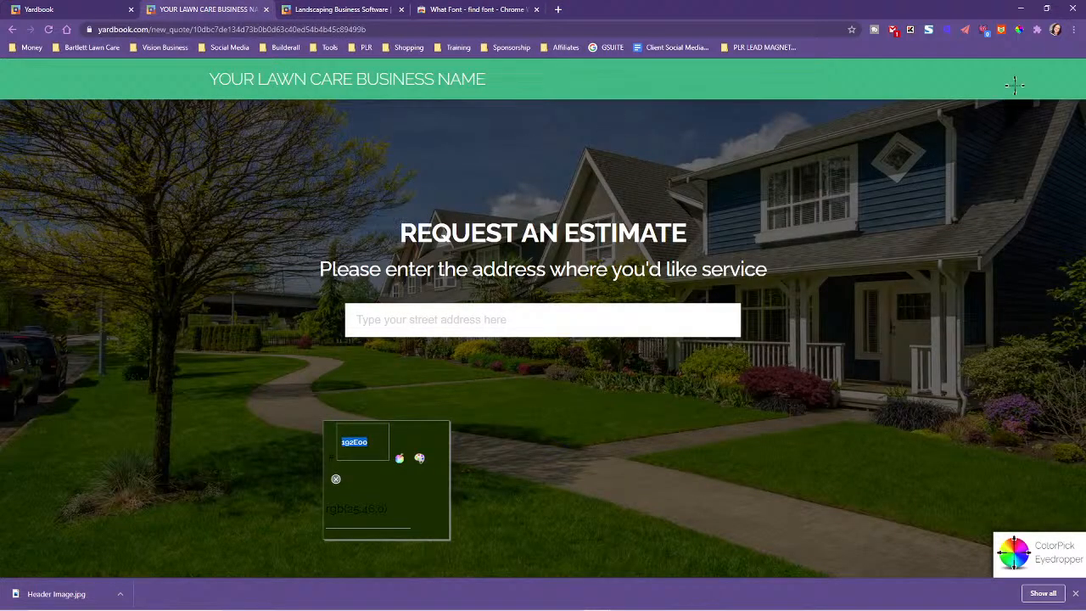
{"action": "left_click", "coordinate": [1038, 30]}
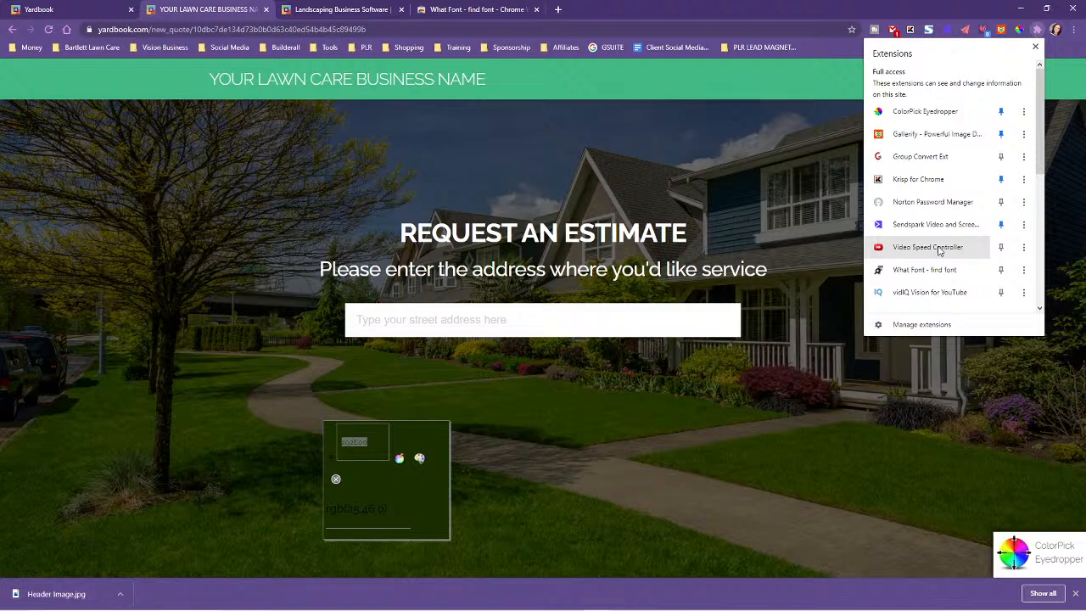
{"action": "scroll", "coordinate": [939, 250], "scroll_direction": "down", "scroll_amount": 2}
{"action": "left_click", "coordinate": [906, 201]}
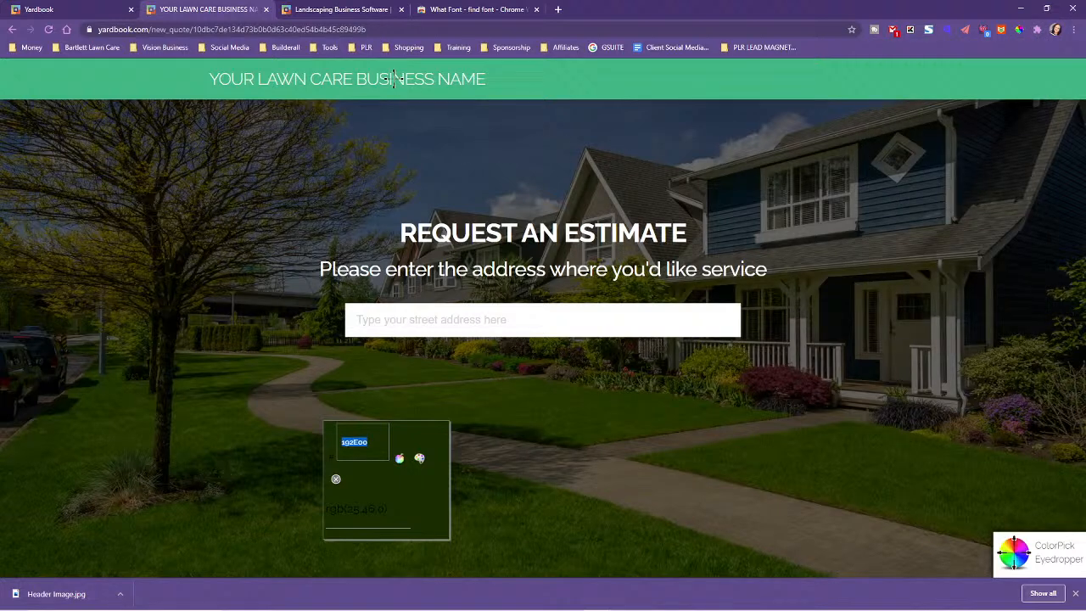
Unpin ColorPick Eyedropper and reload the estimate page to clear its color picker overlay
{"action": "left_click", "coordinate": [1019, 30]}
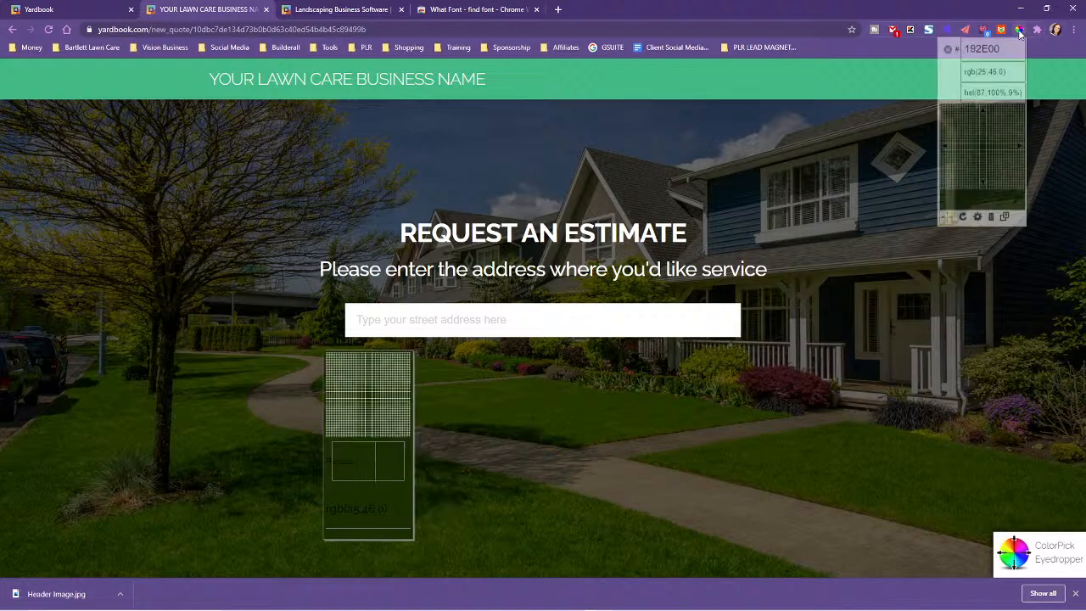
{"action": "right_click", "coordinate": [1021, 30]}
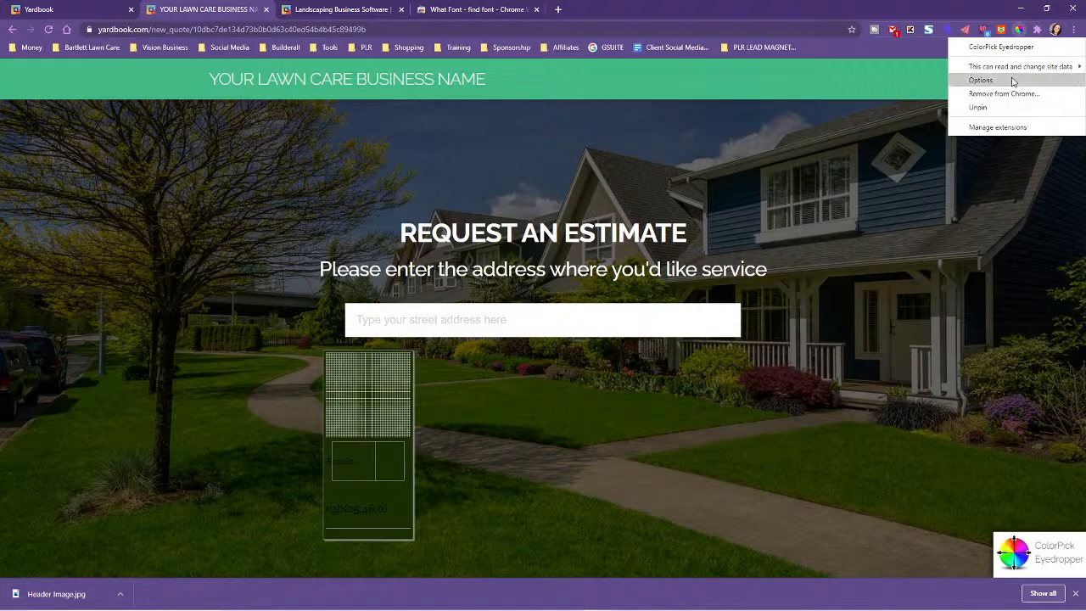
{"action": "left_click", "coordinate": [978, 107]}
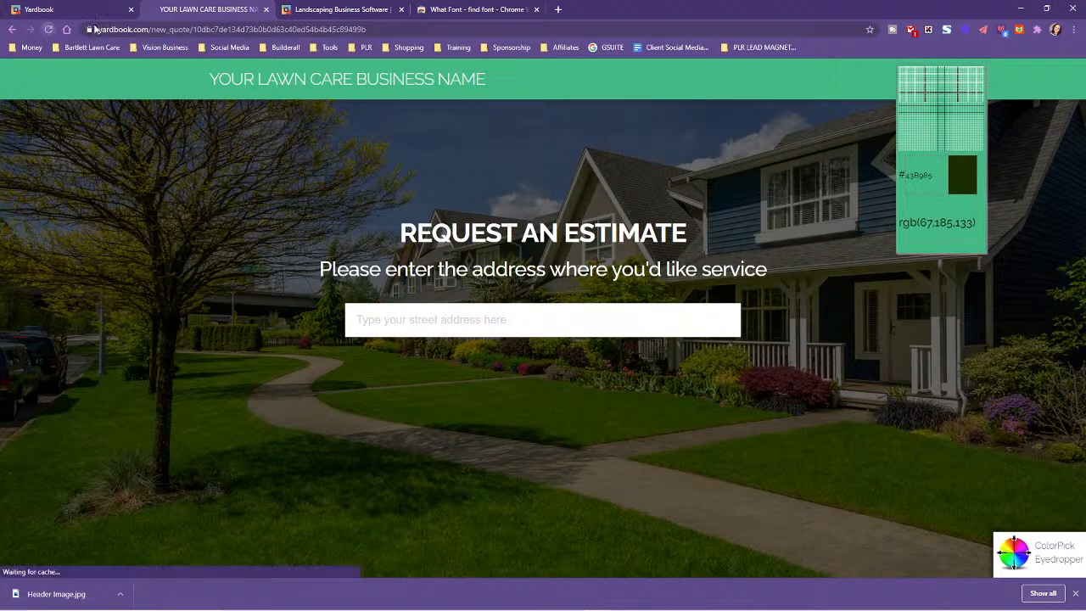
{"action": "left_click", "coordinate": [48, 29]}
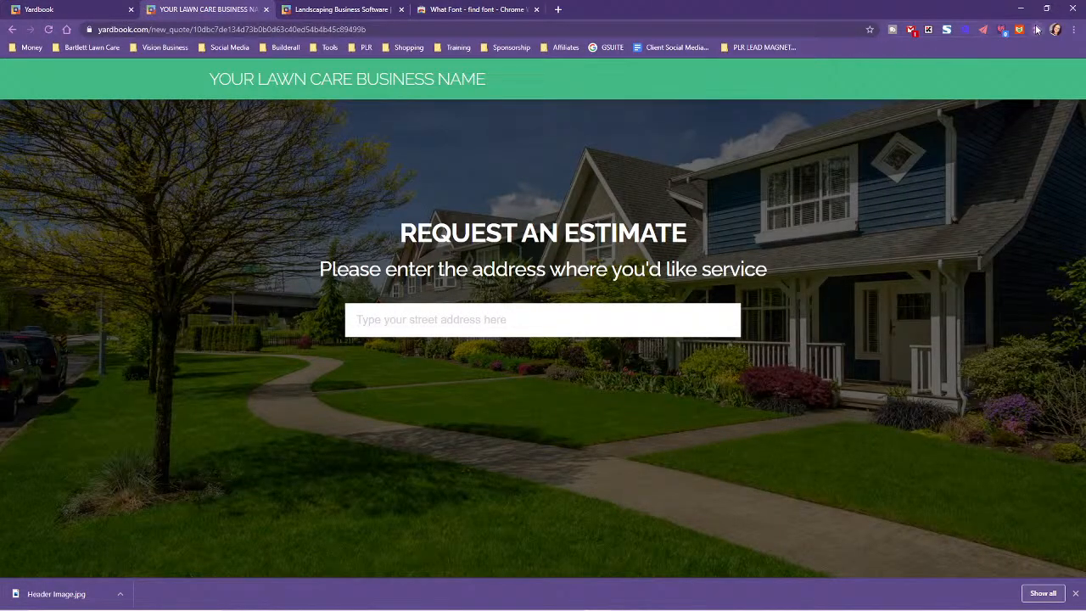
Pin the "What Font - find font" extension and activate it on the estimate page
{"action": "left_click", "coordinate": [1037, 31]}
{"action": "left_click", "coordinate": [998, 270]}
{"action": "left_click", "coordinate": [779, 80]}
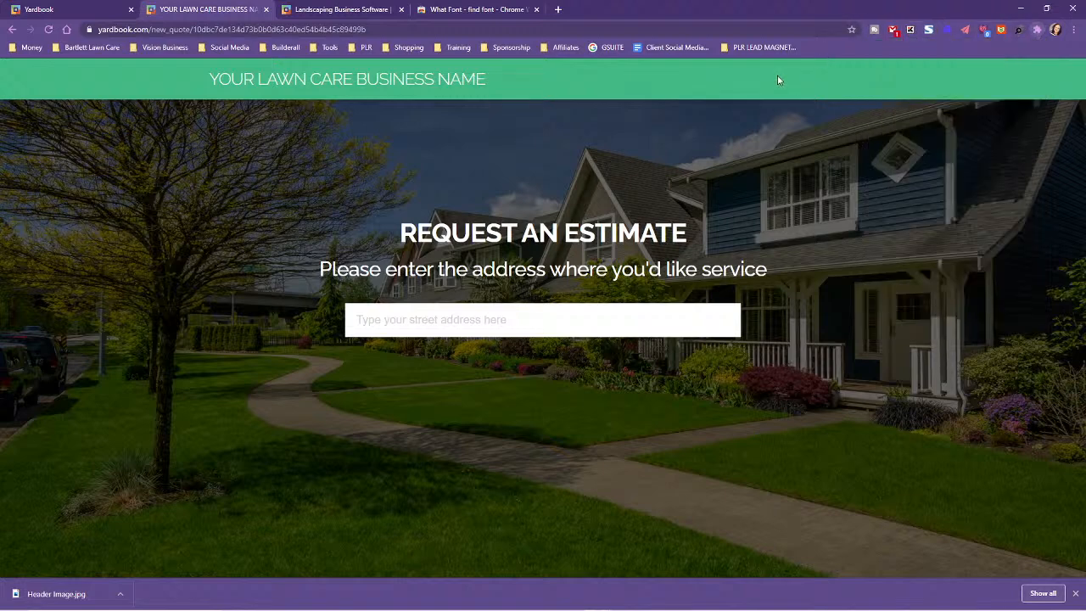
{"action": "left_click", "coordinate": [1019, 30]}
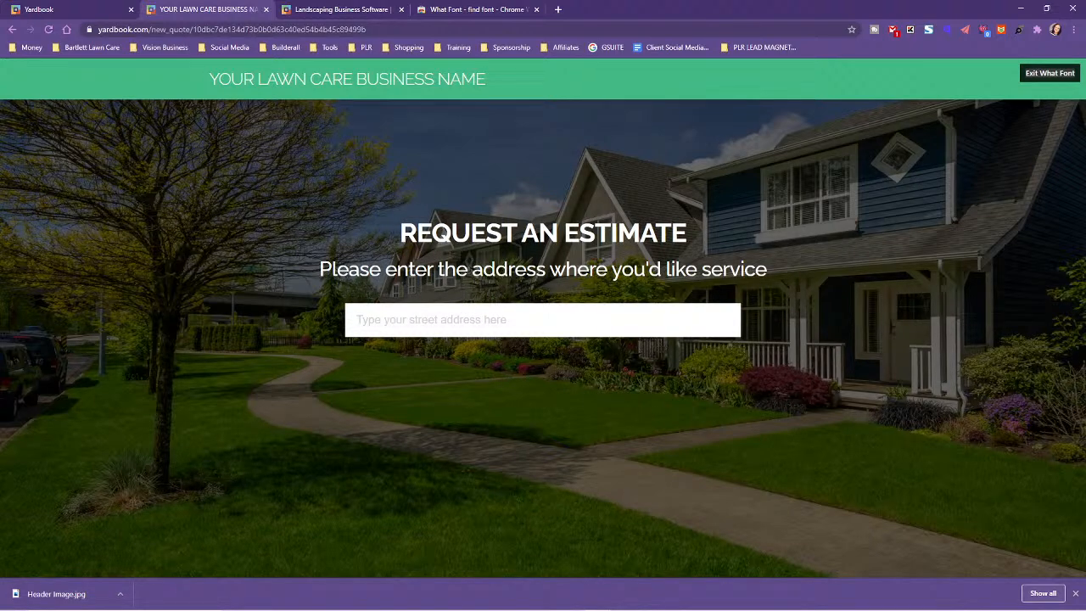
Record the font as "Font Ralway" below the brand colors in the Lawn Care Clients notes and exit What Font
{"action": "left_click_drag", "start_coordinate": [1085, 68], "coordinate": [670, 31]}
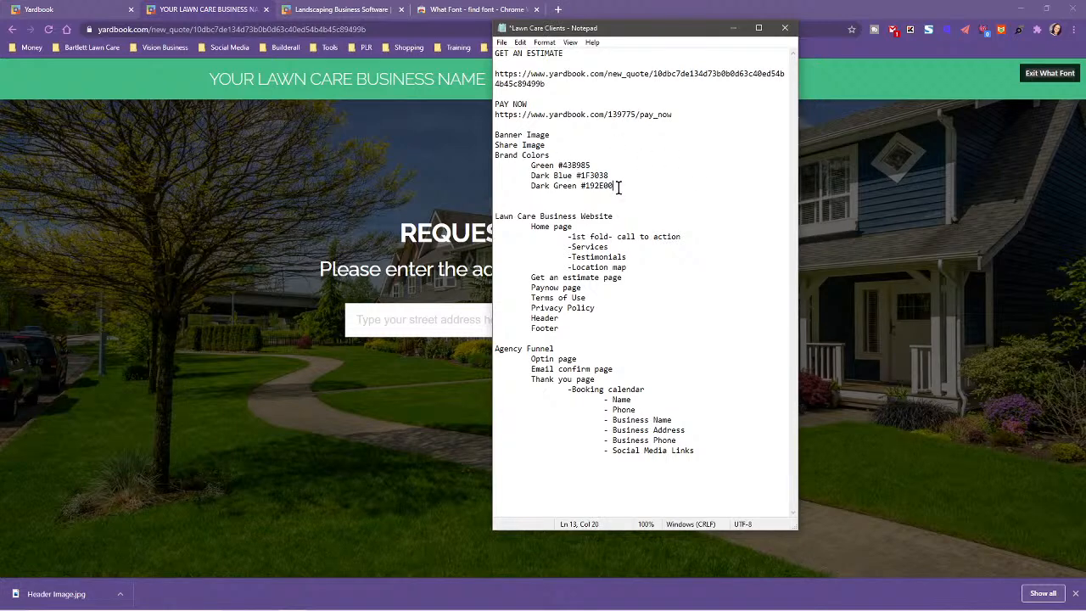
{"action": "key", "text": "Return"}
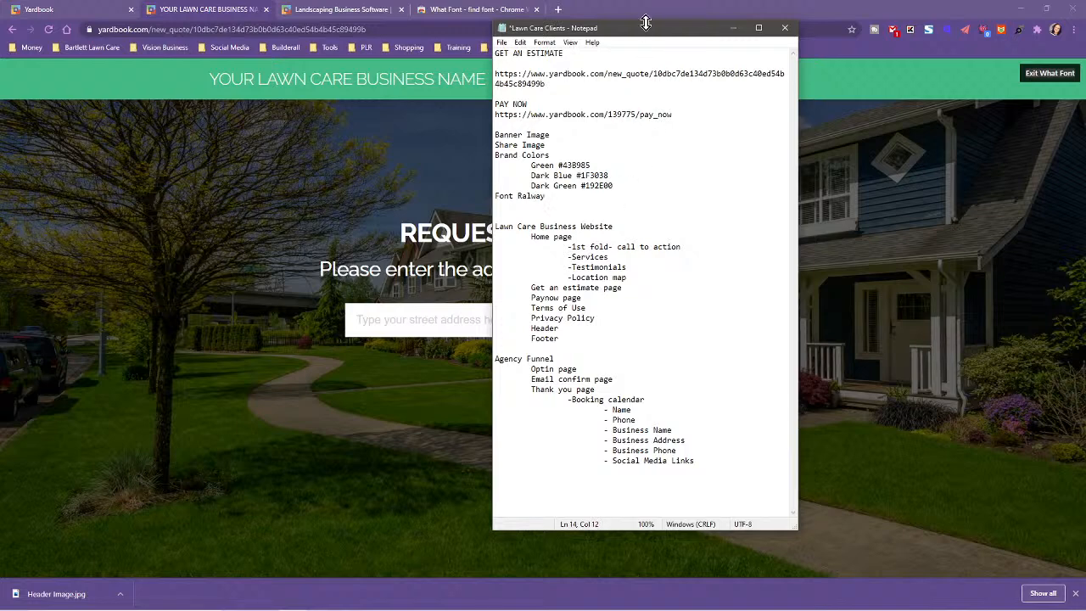
{"action": "left_click", "coordinate": [733, 28]}
{"action": "left_click", "coordinate": [1037, 72]}
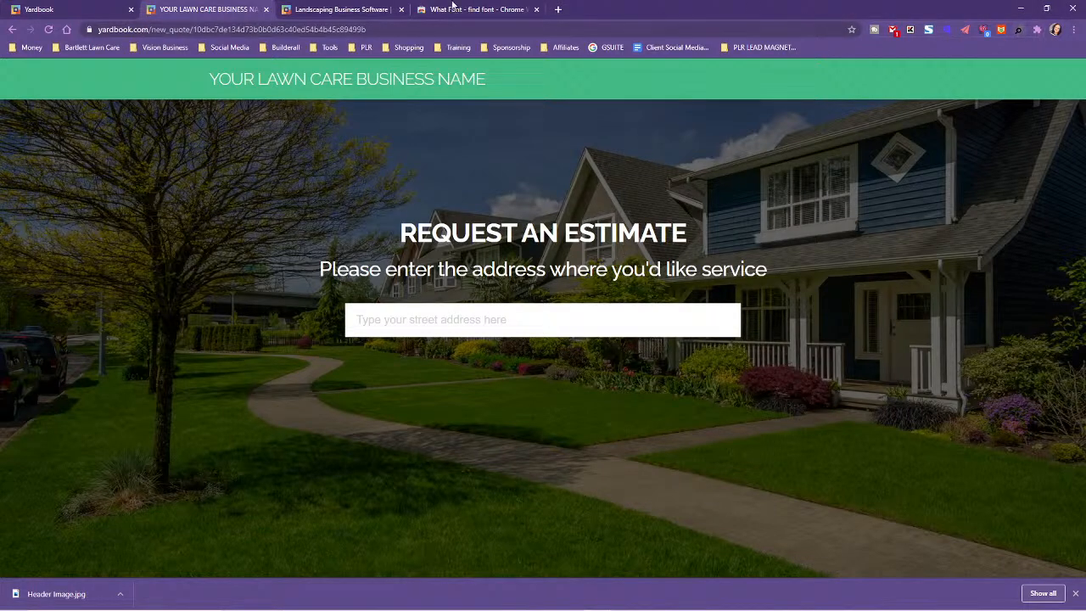
Switch to the Builderall Cheetah website, duplicate the Request an Estimate page and open request-an-estimate for editing
{"action": "left_click", "coordinate": [482, 9]}
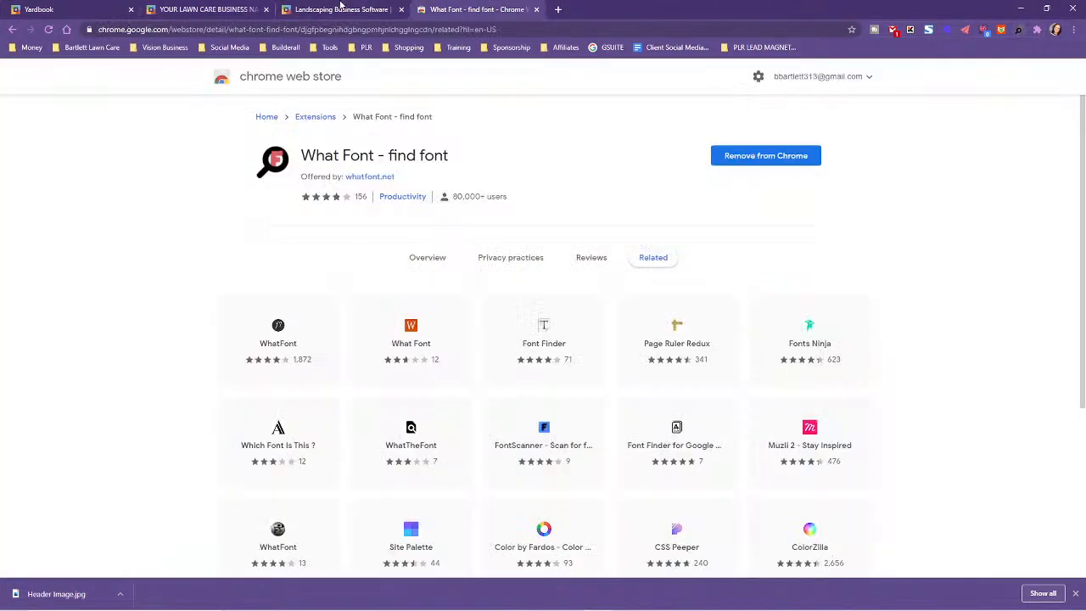
{"action": "left_click", "coordinate": [72, 7]}
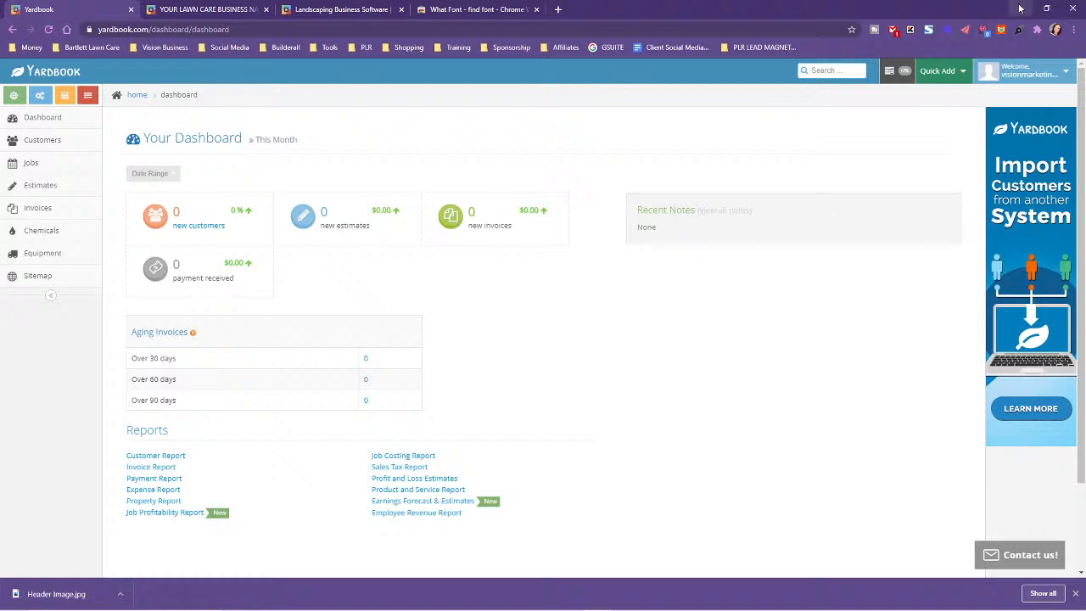
{"action": "left_click", "coordinate": [1020, 8]}
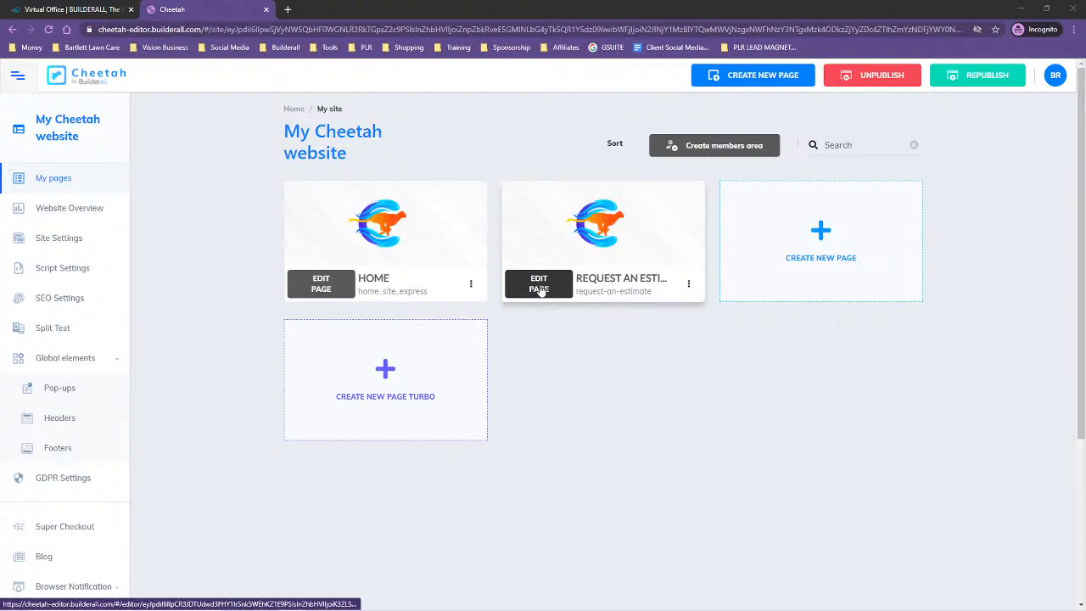
{"action": "left_click", "coordinate": [689, 287]}
{"action": "left_click", "coordinate": [624, 357]}
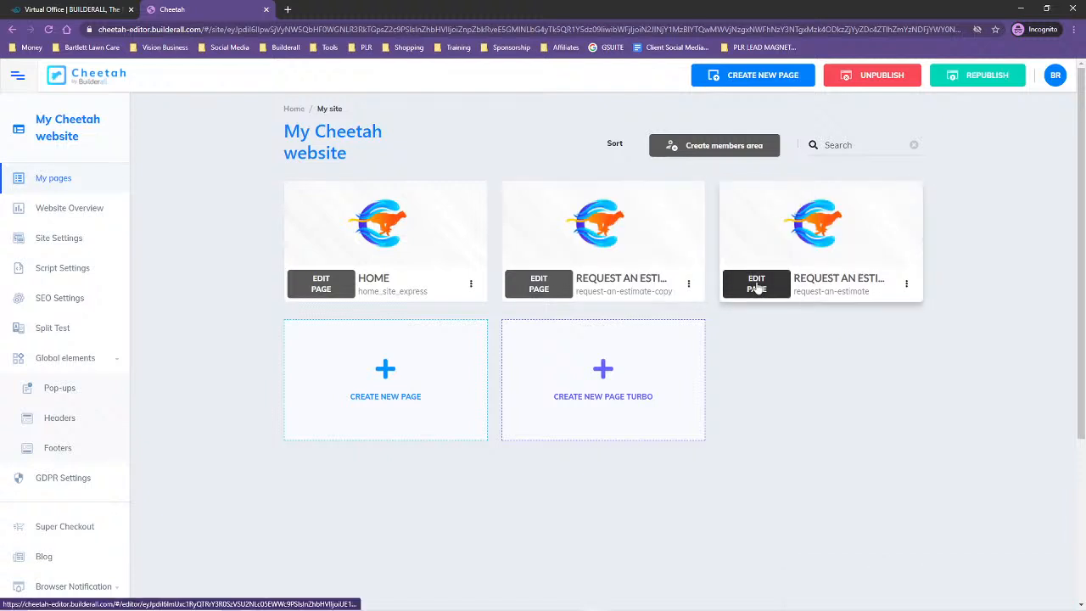
{"action": "left_click", "coordinate": [756, 285]}
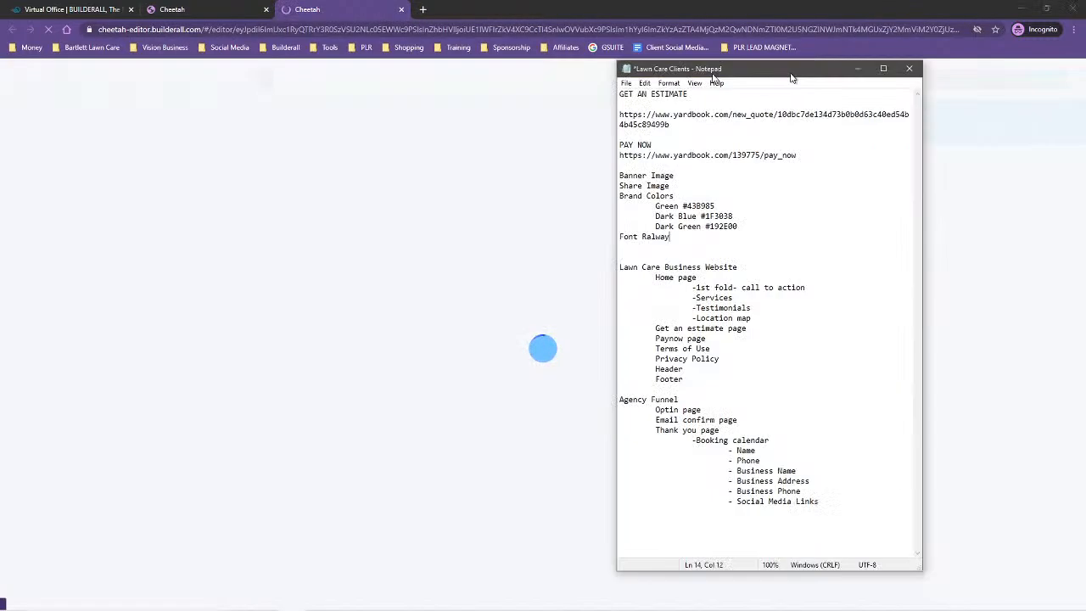
Copy the PAY NOW link from the notes and apply it as the embed URL of the page's iframe
{"action": "left_click_drag", "start_coordinate": [791, 74], "coordinate": [605, 63]}
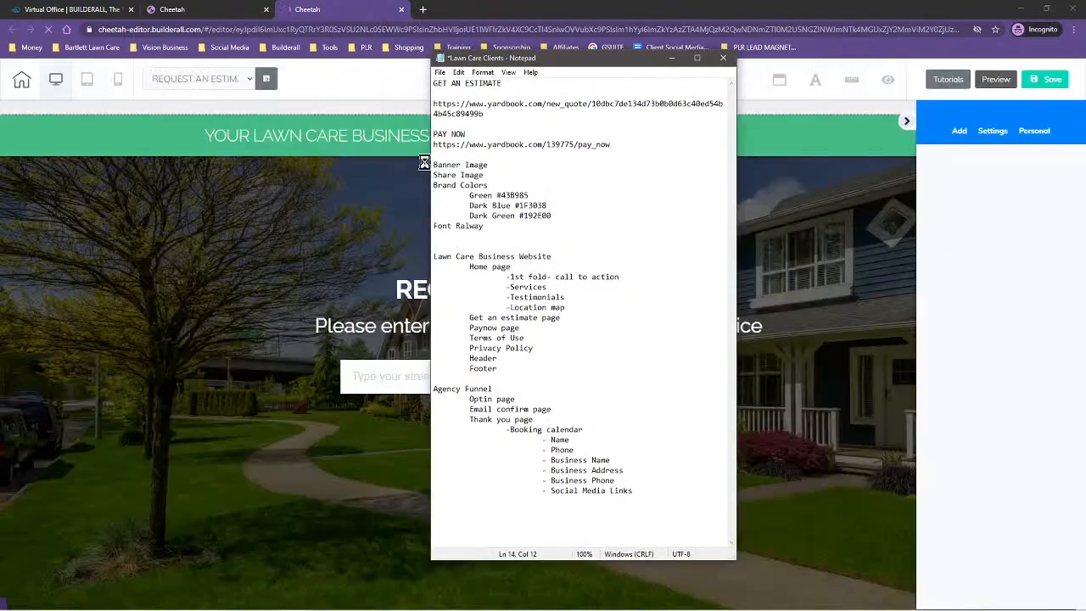
{"action": "left_click_drag", "start_coordinate": [435, 145], "coordinate": [582, 154]}
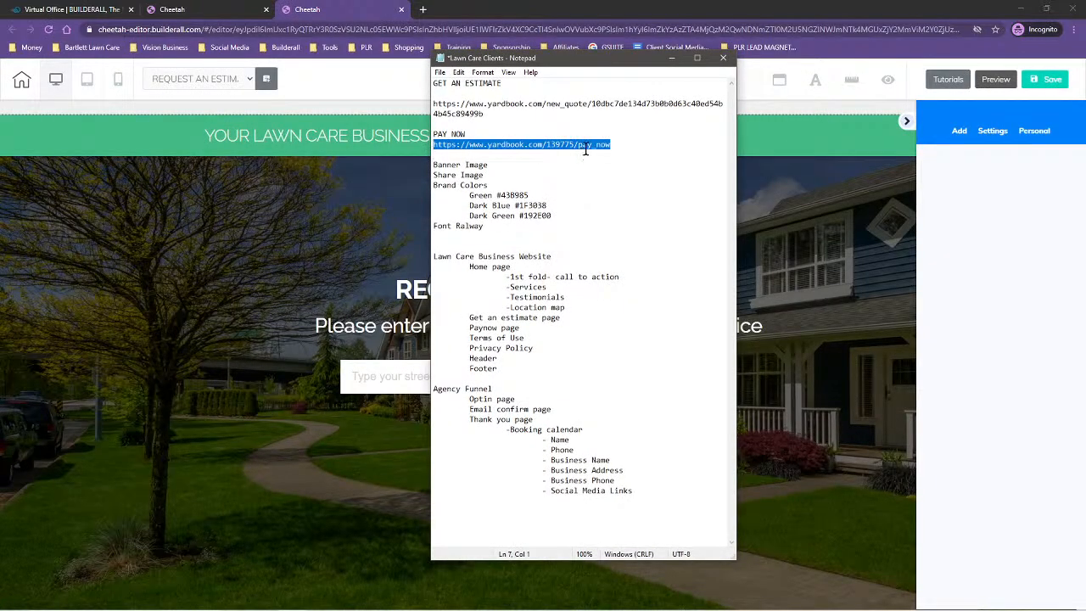
{"action": "left_click_drag", "start_coordinate": [625, 59], "coordinate": [1085, 89]}
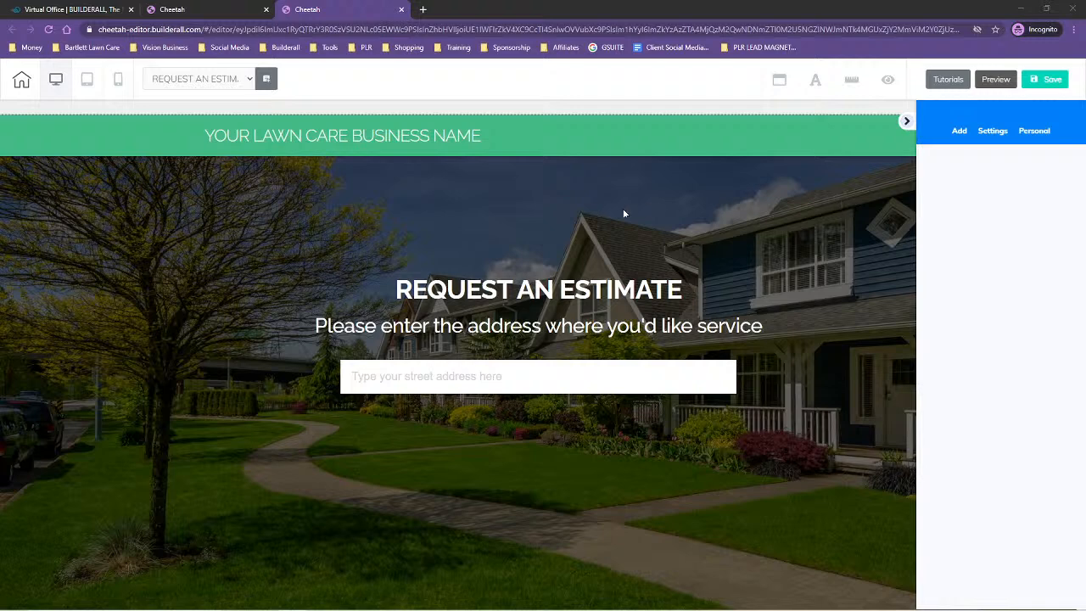
{"action": "left_click", "coordinate": [193, 180]}
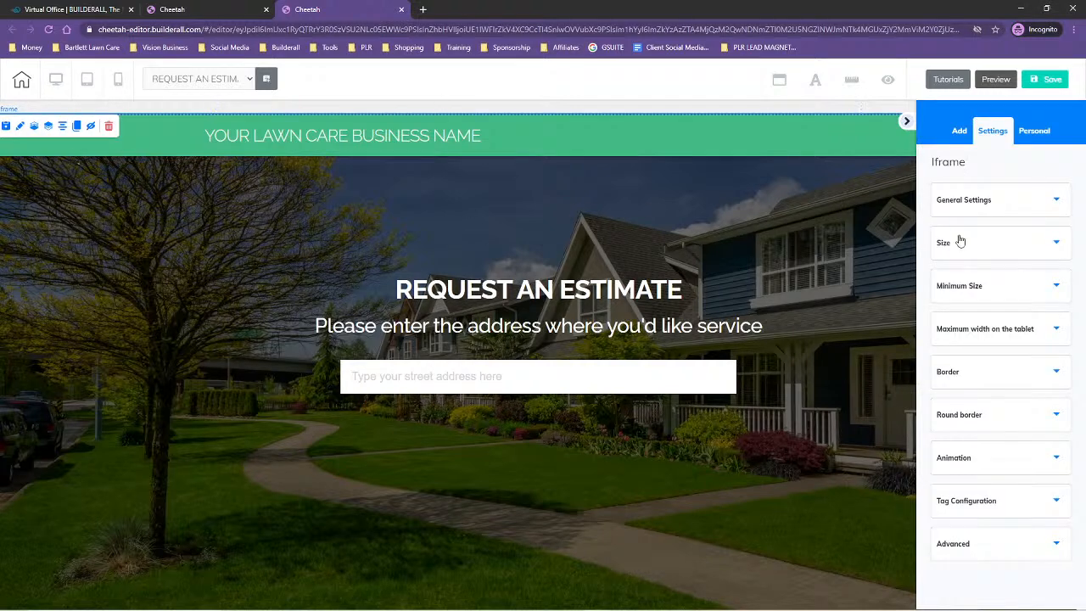
{"action": "left_click", "coordinate": [982, 199]}
{"action": "left_click", "coordinate": [931, 312]}
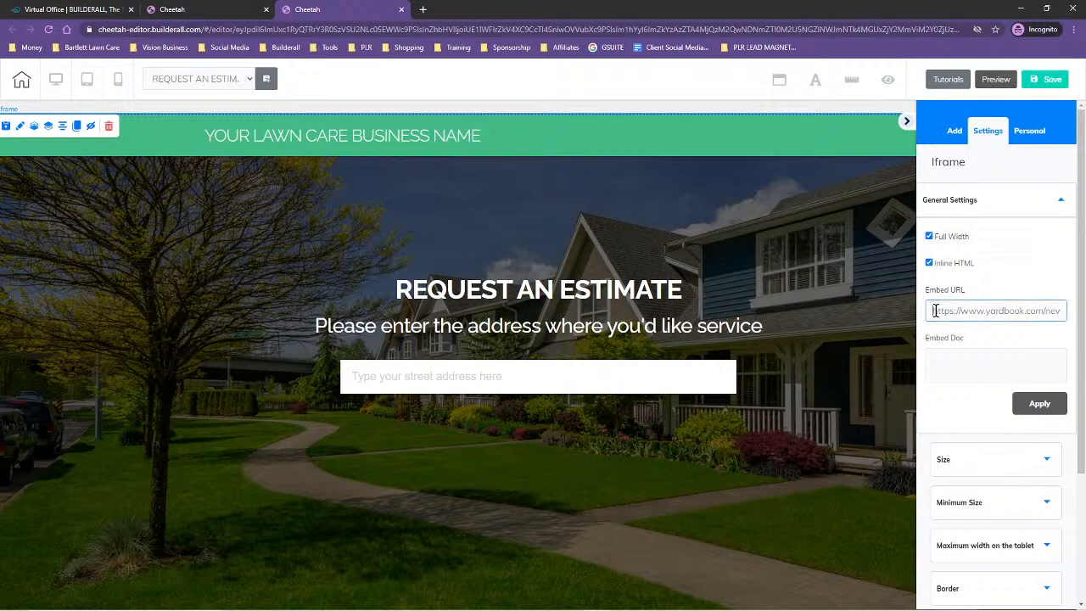
{"action": "key", "text": "ctrl+a"}
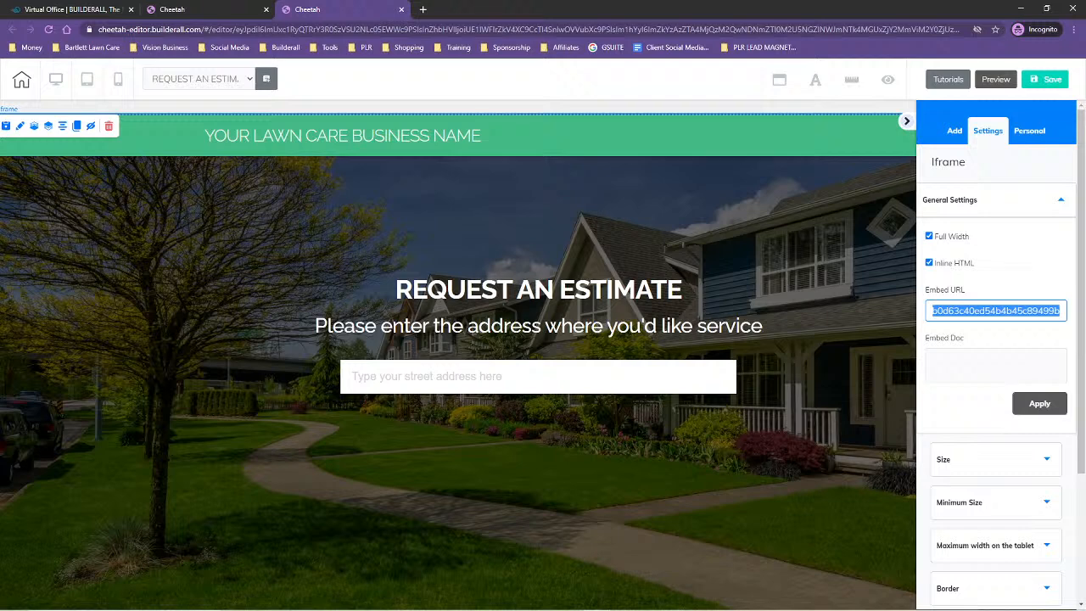
{"action": "key", "text": "ctrl+v"}
{"action": "left_click", "coordinate": [1042, 406]}
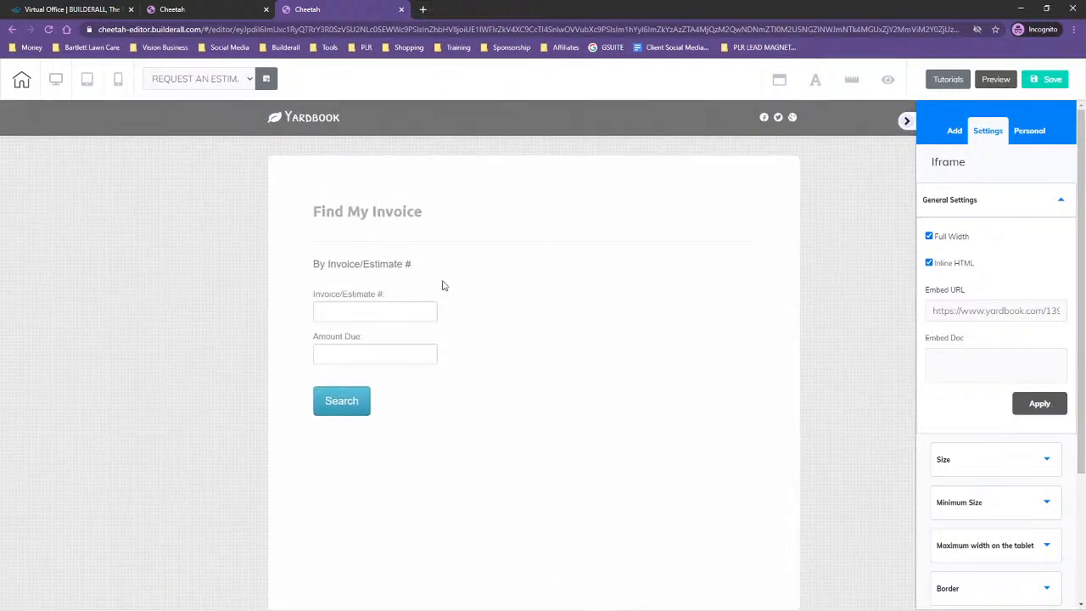
Save the pay-now page and publish the site, closing the publishing message
{"action": "left_click", "coordinate": [1037, 79]}
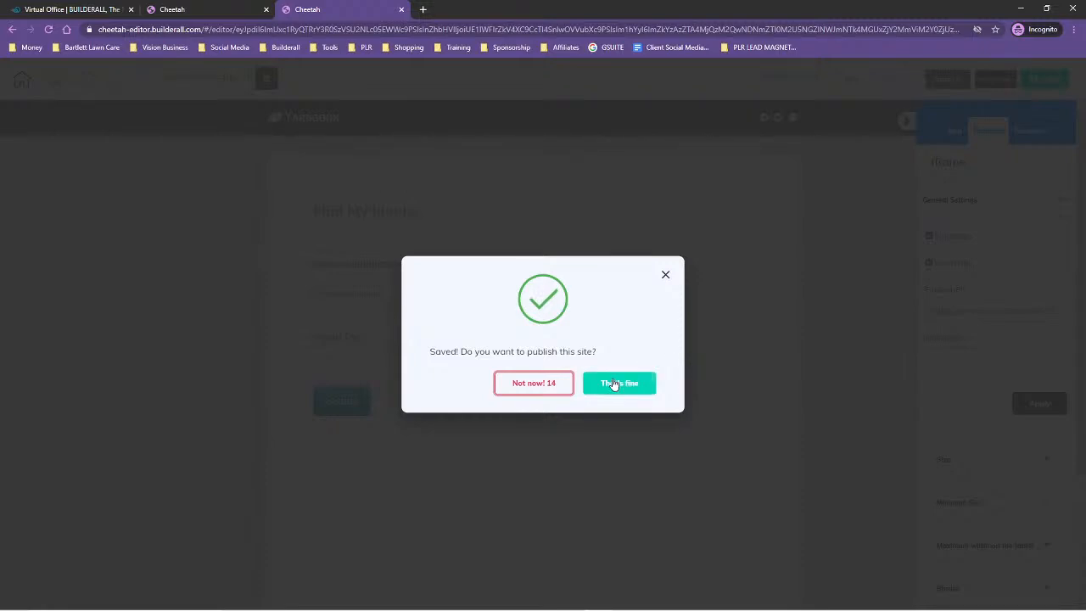
{"action": "left_click", "coordinate": [619, 383]}
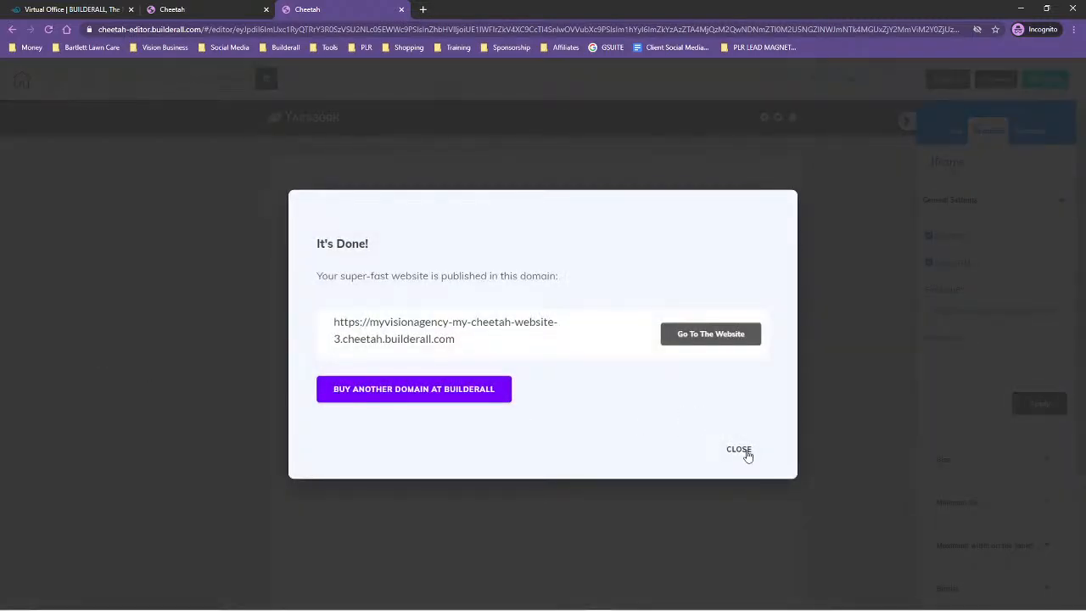
{"action": "left_click", "coordinate": [744, 454]}
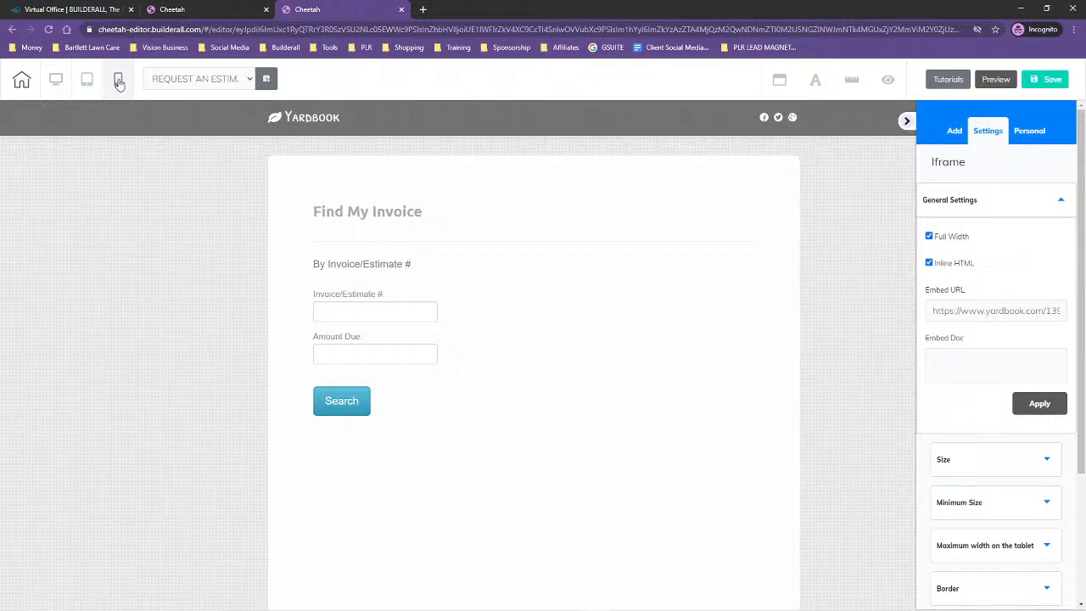
In the mobile layout, set the iframe's minimum height to 1486
{"action": "left_click", "coordinate": [119, 81]}
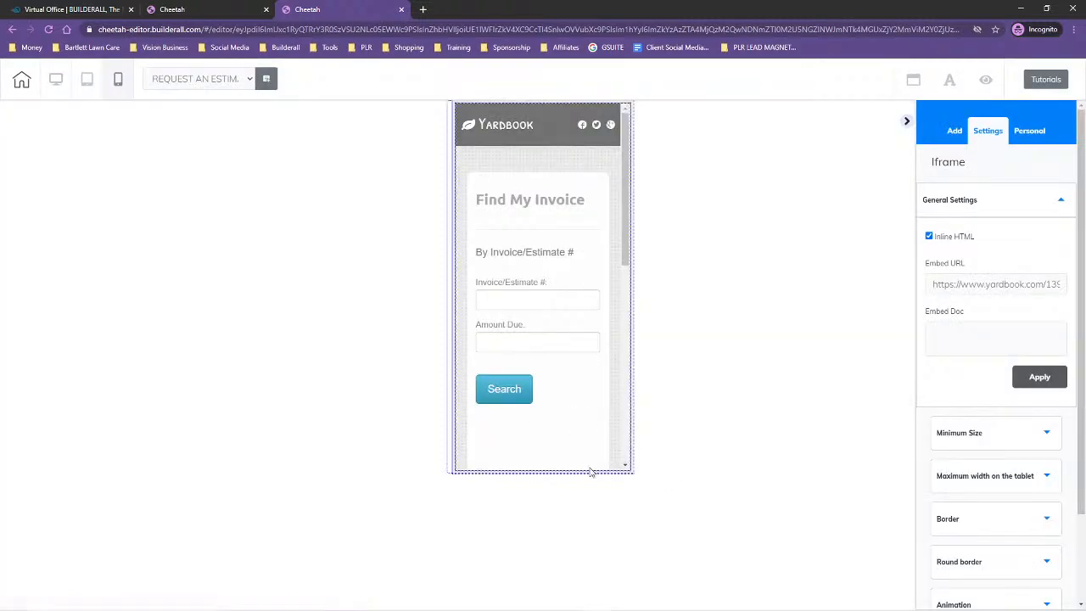
{"action": "mouse_move", "coordinate": [635, 303]}
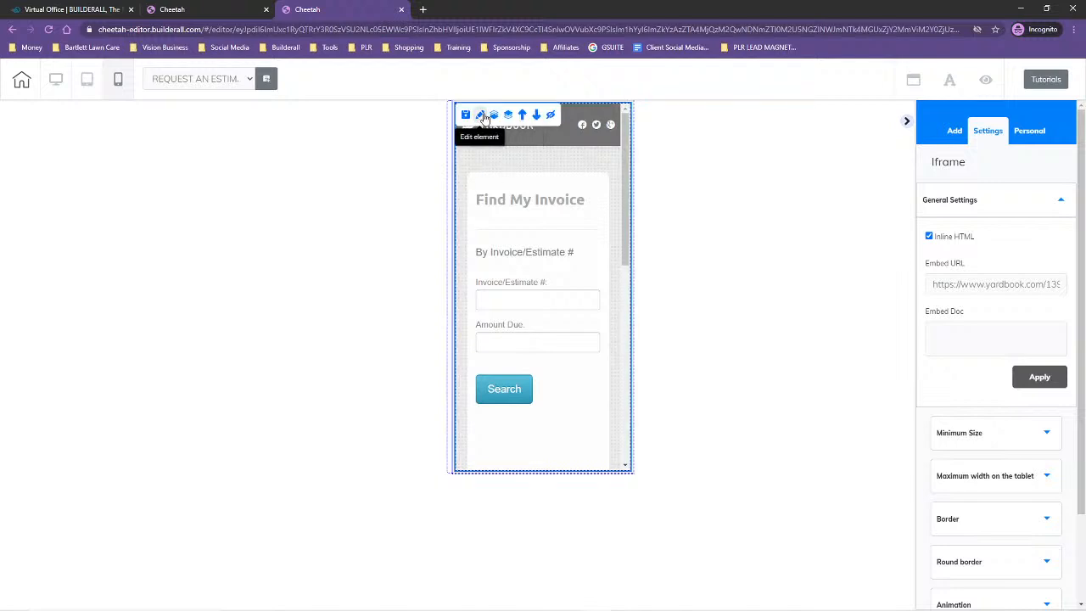
{"action": "left_click", "coordinate": [967, 432]}
{"action": "left_click_drag", "start_coordinate": [940, 305], "coordinate": [962, 301]}
{"action": "scroll", "coordinate": [771, 344], "scroll_direction": "down", "scroll_amount": 3}
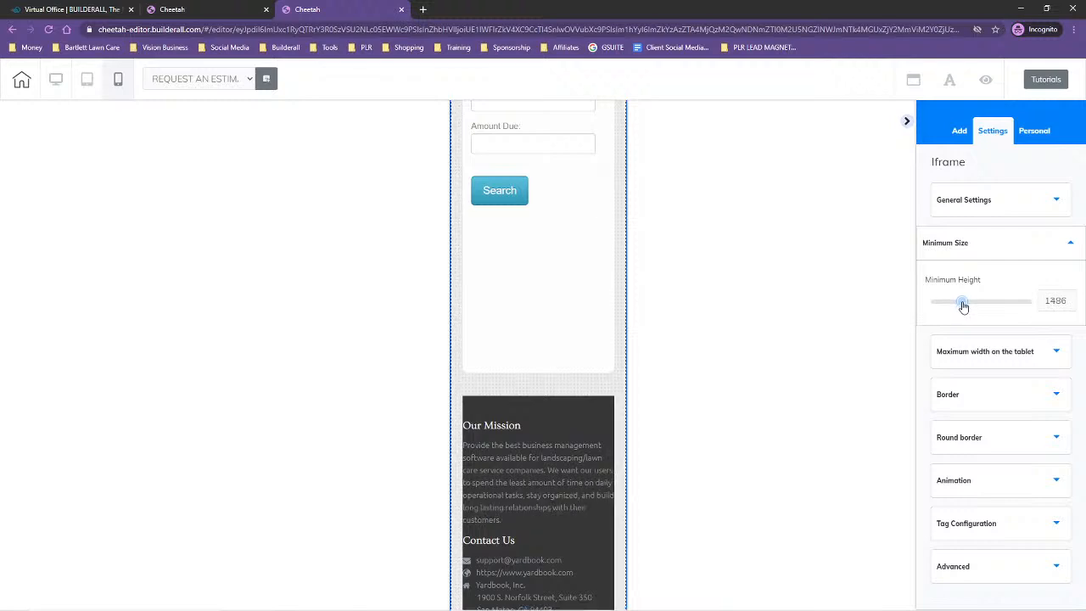
{"action": "scroll", "coordinate": [587, 440], "scroll_direction": "down", "scroll_amount": 2}
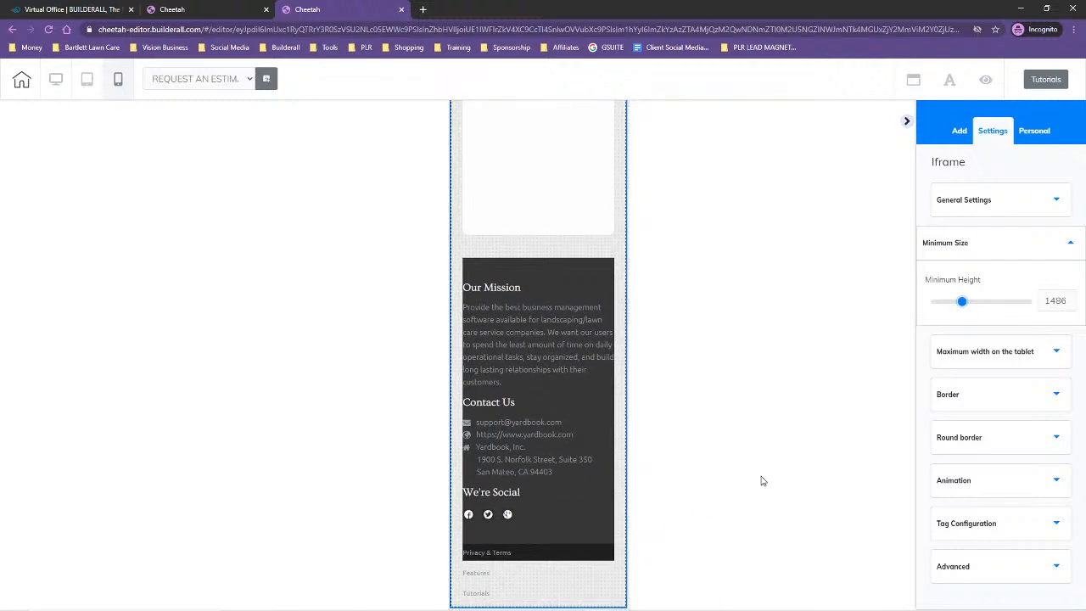
Set the iframe's combined left and right lateral spacing to 0 in the mobile layout
{"action": "left_click", "coordinate": [1021, 567]}
{"action": "scroll", "coordinate": [1027, 416], "scroll_direction": "down", "scroll_amount": 4}
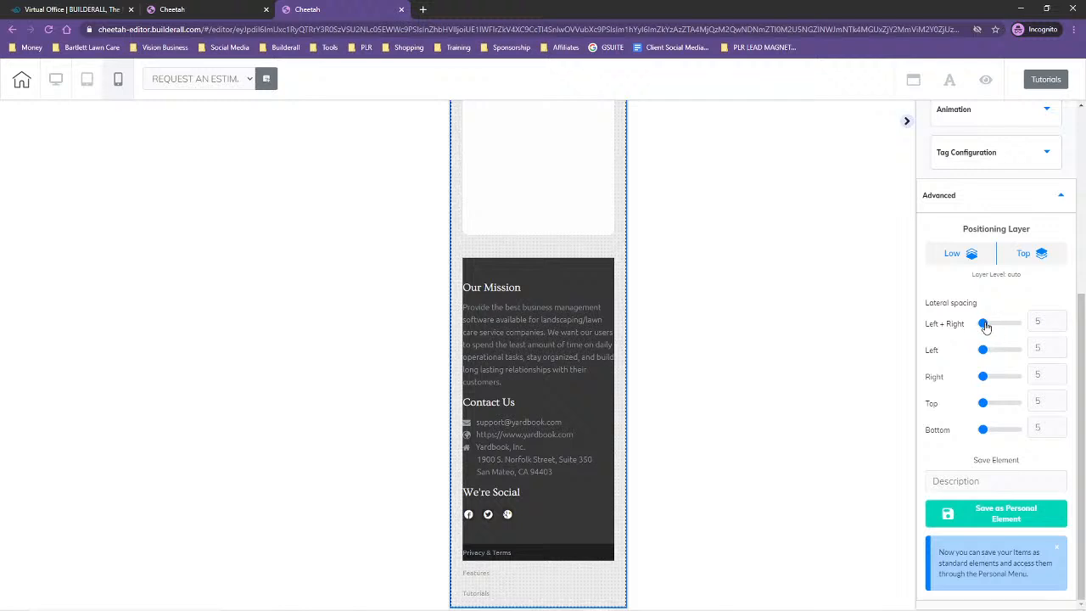
{"action": "left_click_drag", "start_coordinate": [984, 325], "coordinate": [965, 322]}
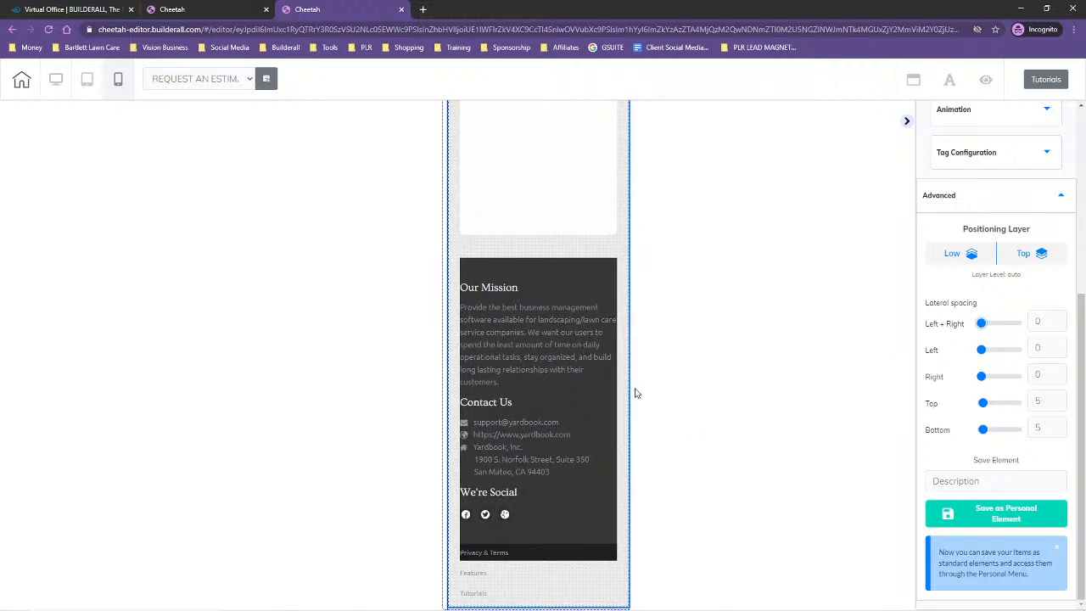
{"action": "scroll", "coordinate": [543, 396], "scroll_direction": "up", "scroll_amount": 4}
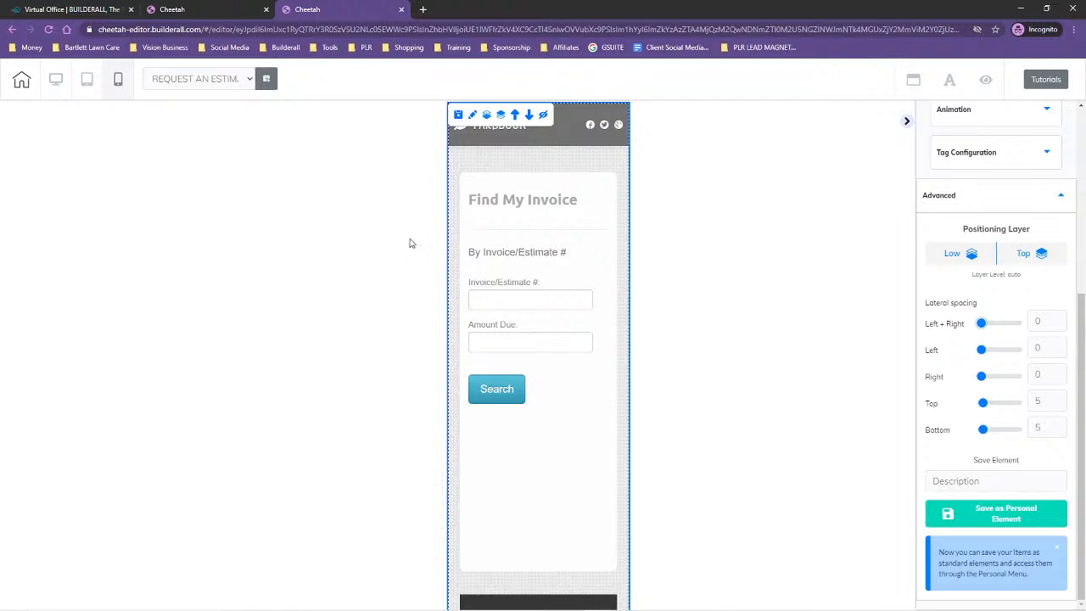
Return to the desktop layout, then save the page and publish the site again
{"action": "left_click", "coordinate": [55, 80]}
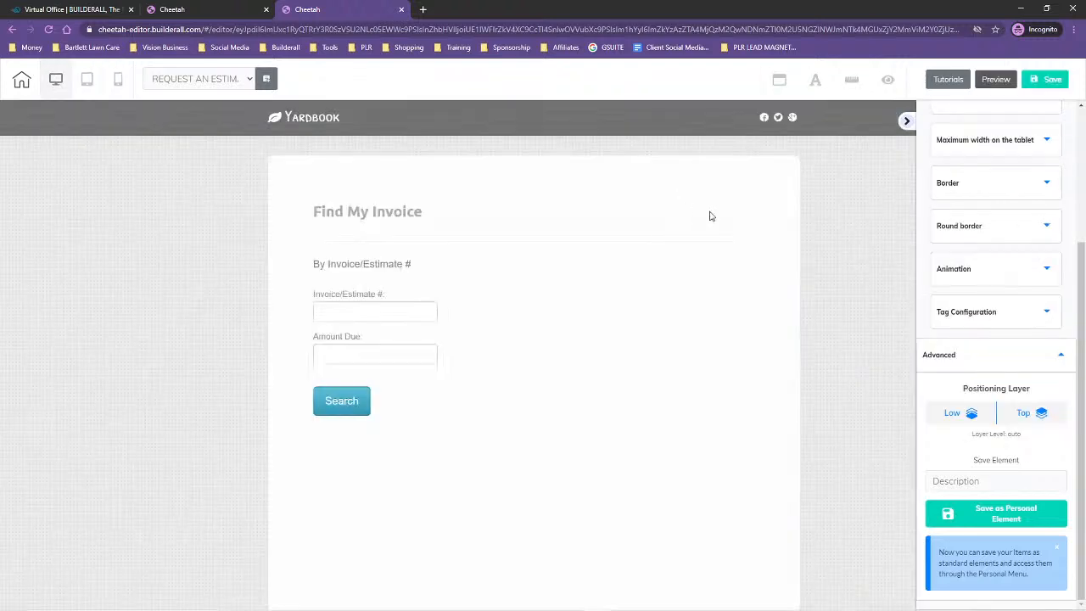
{"action": "left_click", "coordinate": [1044, 81]}
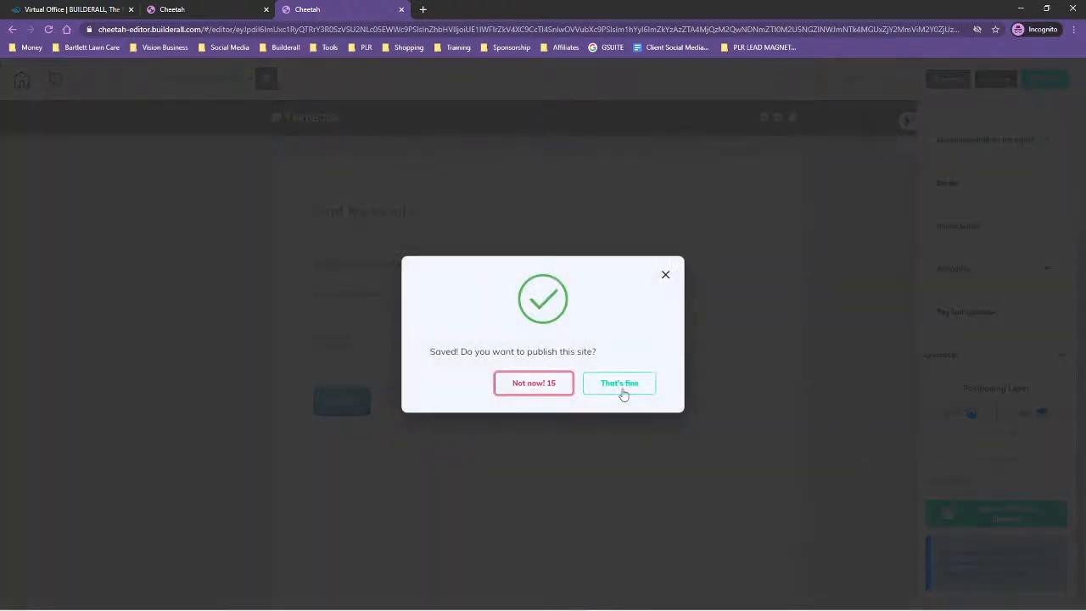
{"action": "left_click", "coordinate": [622, 389]}
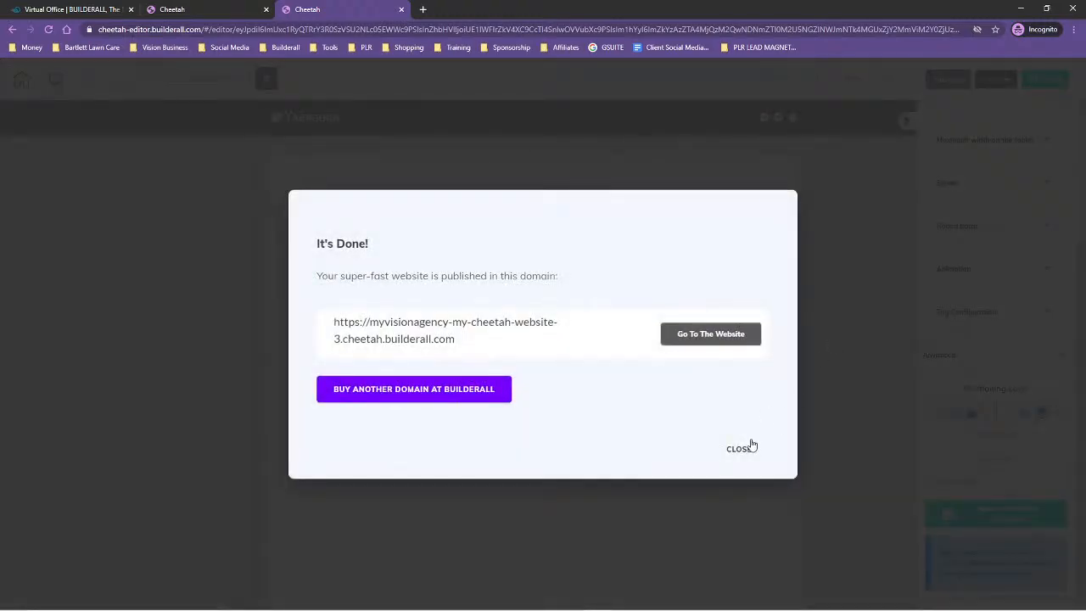
{"action": "left_click", "coordinate": [746, 449]}
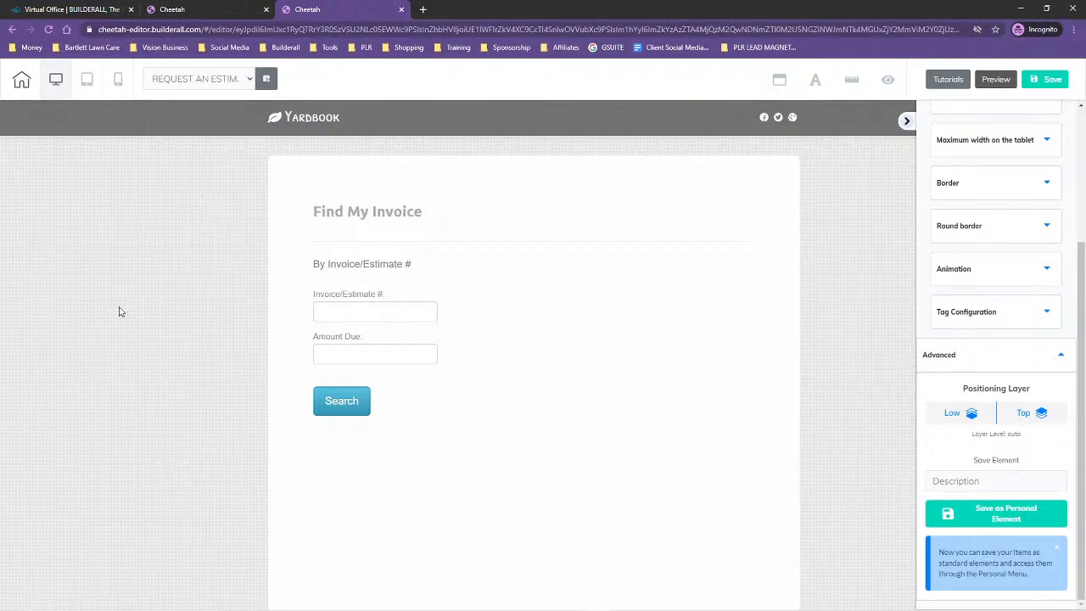
Leave the editor for the site's page list and start a new page
{"action": "left_click", "coordinate": [21, 81]}
{"action": "left_click", "coordinate": [551, 353]}
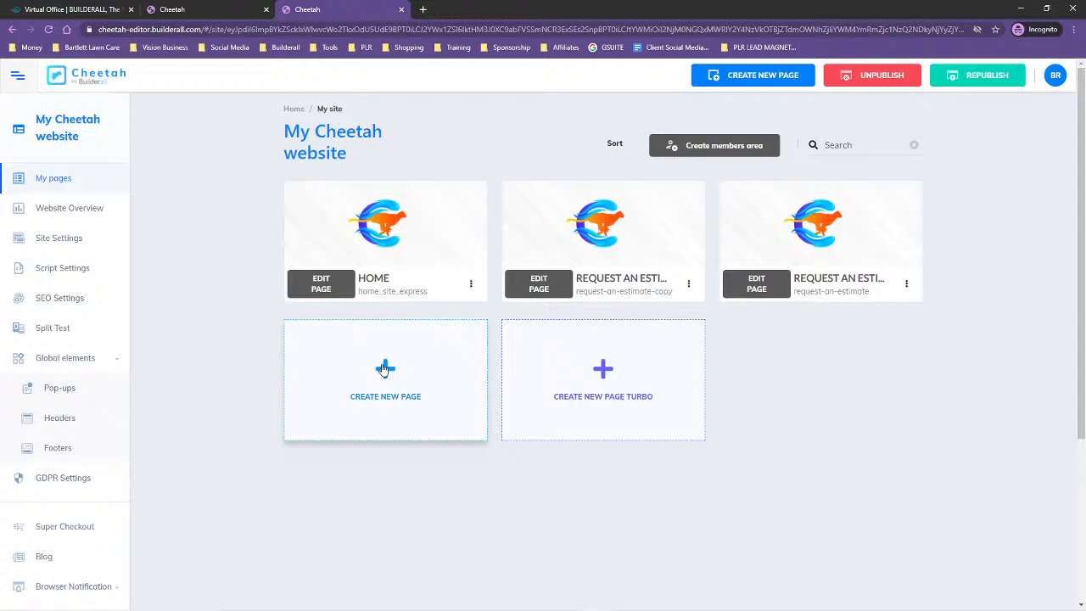
{"action": "left_click", "coordinate": [383, 370]}
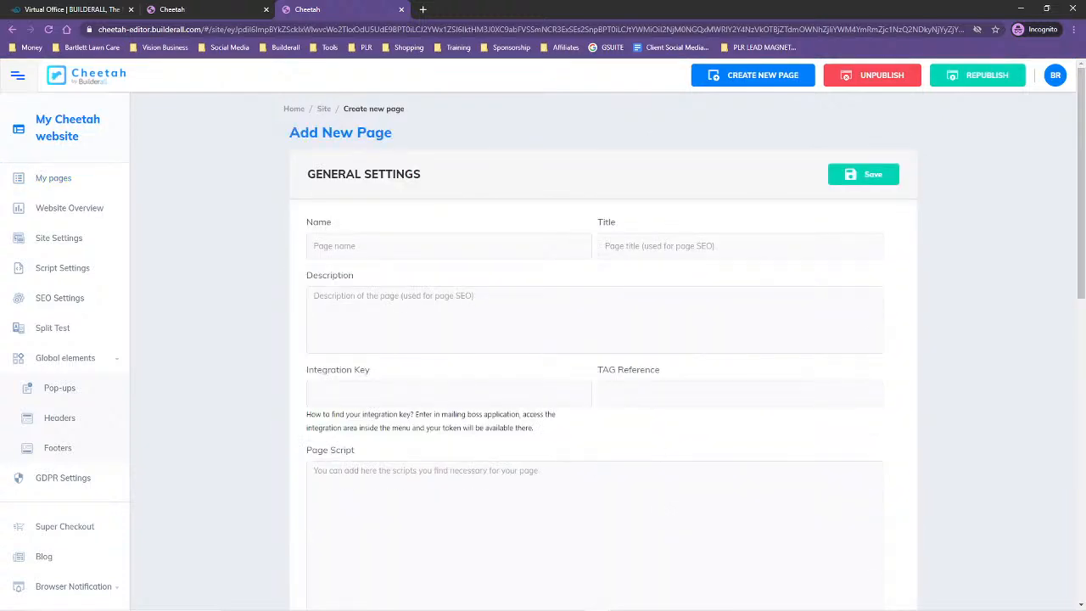
Check the website outline in the Lawn Care Clients notes, then fill in the new page's name, title and description as Terms of Use
{"action": "key", "text": "alt+Tab"}
{"action": "left_click", "coordinate": [761, 241]}
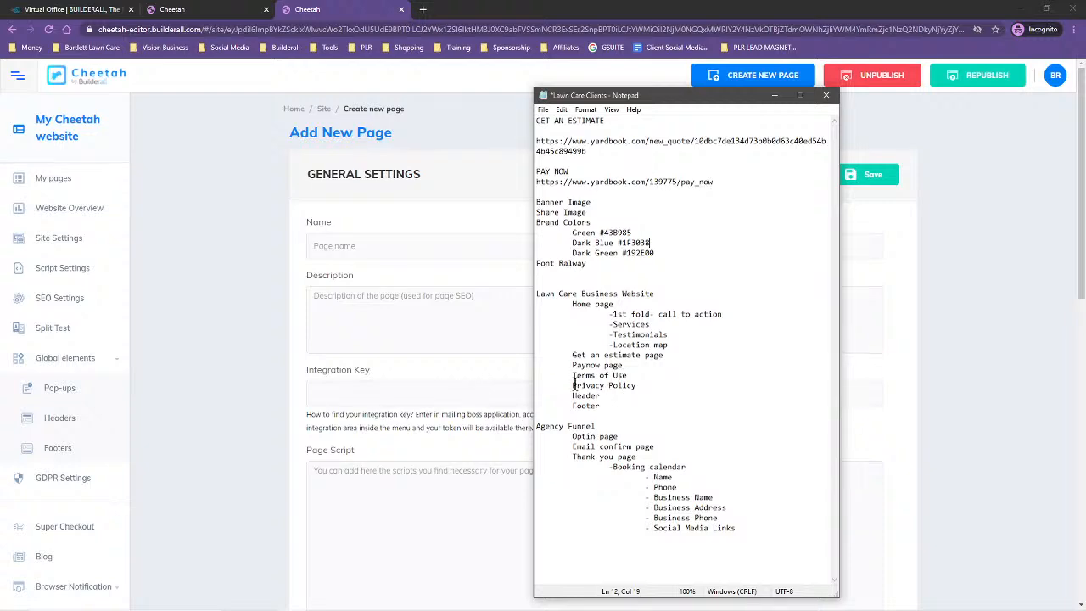
{"action": "key", "text": "alt+Tab"}
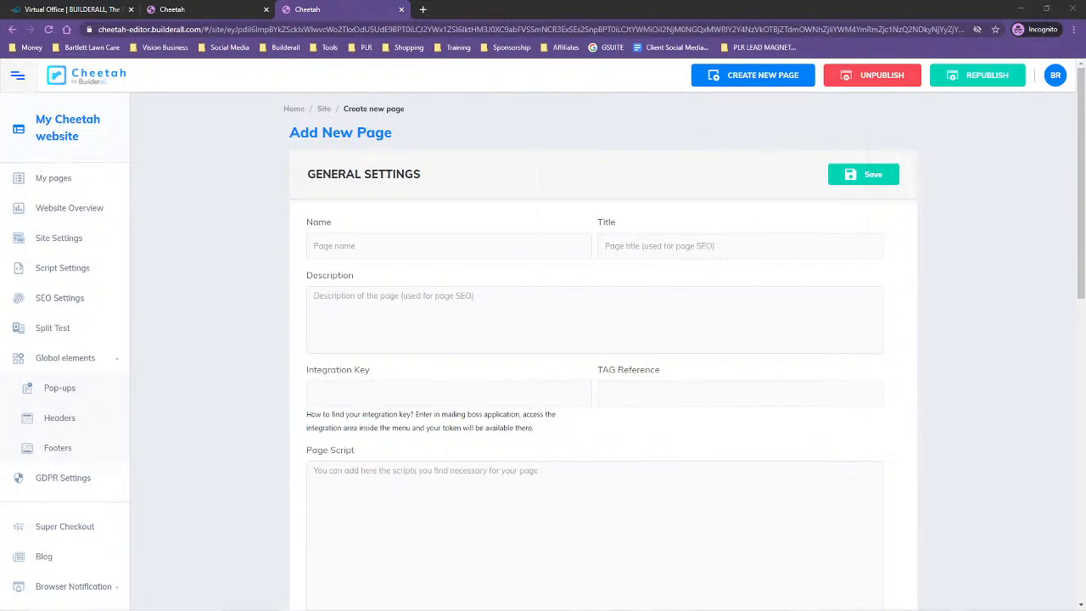
{"action": "left_click", "coordinate": [412, 244]}
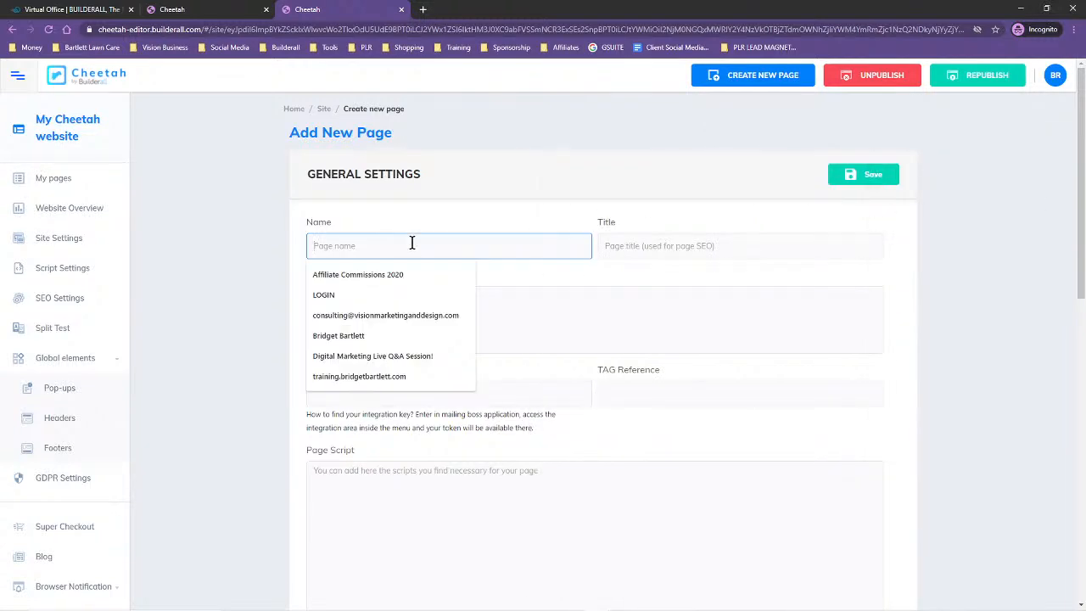
{"action": "type", "text": "Terms "}
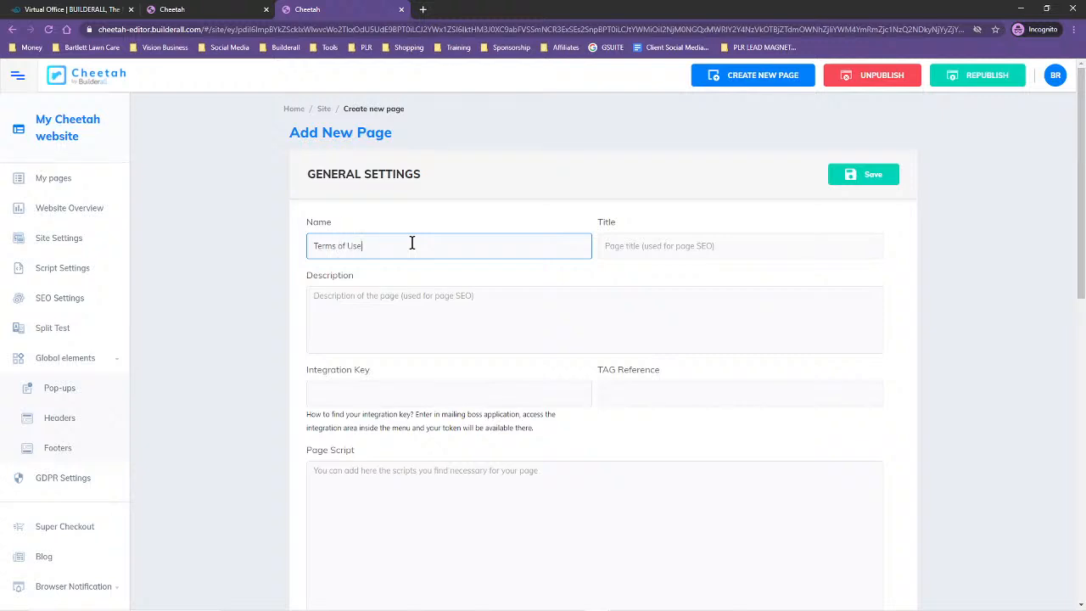
{"action": "type", "text": "of Use"}
{"action": "left_click_drag", "start_coordinate": [367, 246], "coordinate": [299, 249]}
{"action": "key", "text": "ctrl+c"}
{"action": "left_click", "coordinate": [644, 245]}
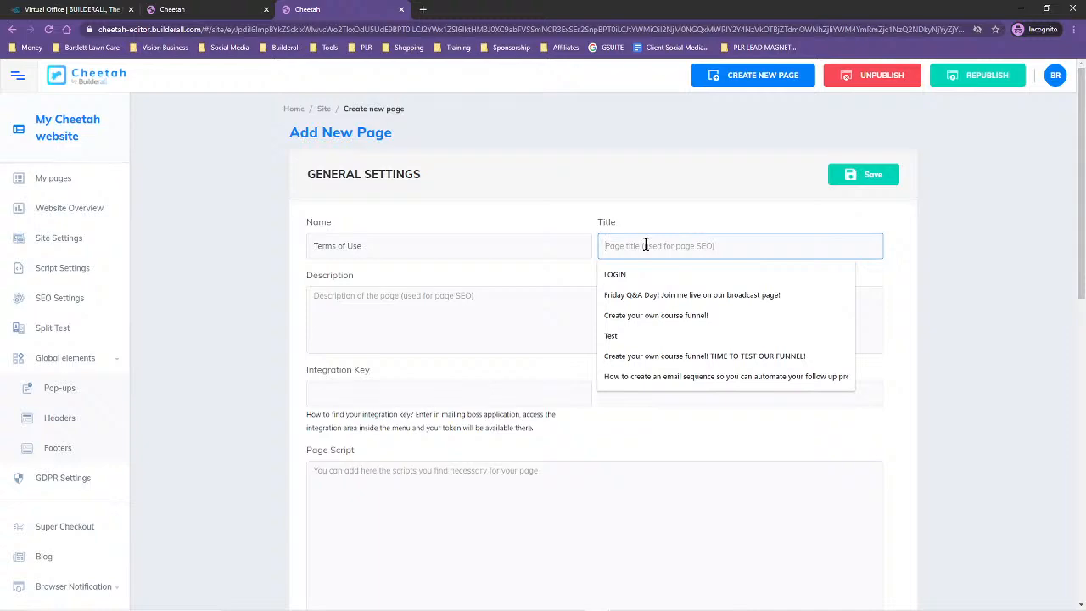
{"action": "key", "text": "ctrl+v"}
{"action": "scroll", "coordinate": [580, 342], "scroll_direction": "down", "scroll_amount": 2}
{"action": "left_click", "coordinate": [386, 183]}
{"action": "key", "text": "ctrl+v"}
Base the new page on the Terms of Website use page from the legal page templates and save it
{"action": "scroll", "coordinate": [533, 368], "scroll_direction": "down", "scroll_amount": 7}
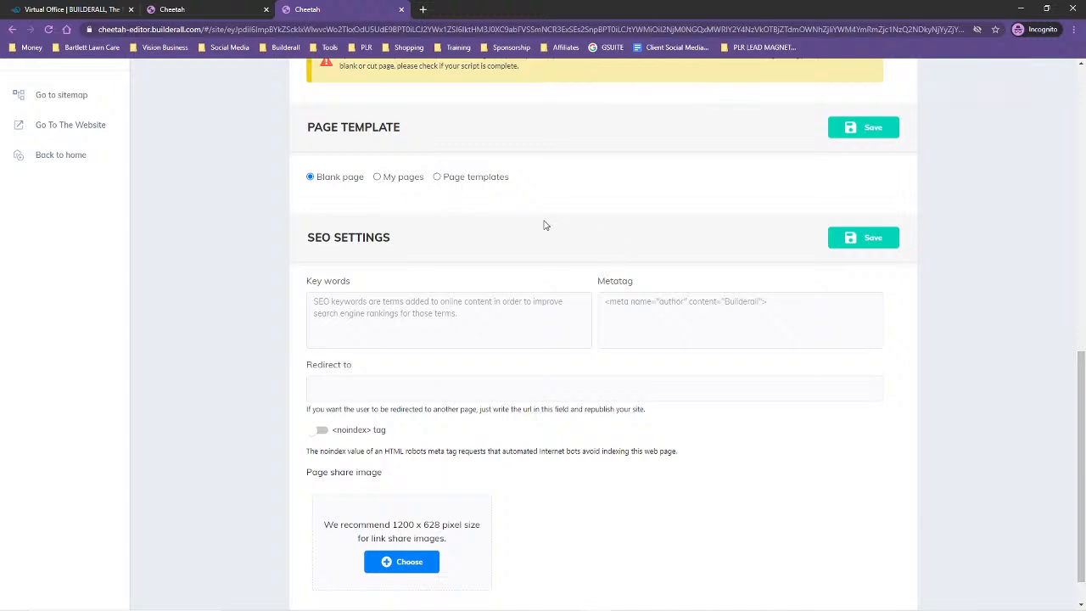
{"action": "left_click", "coordinate": [437, 177]}
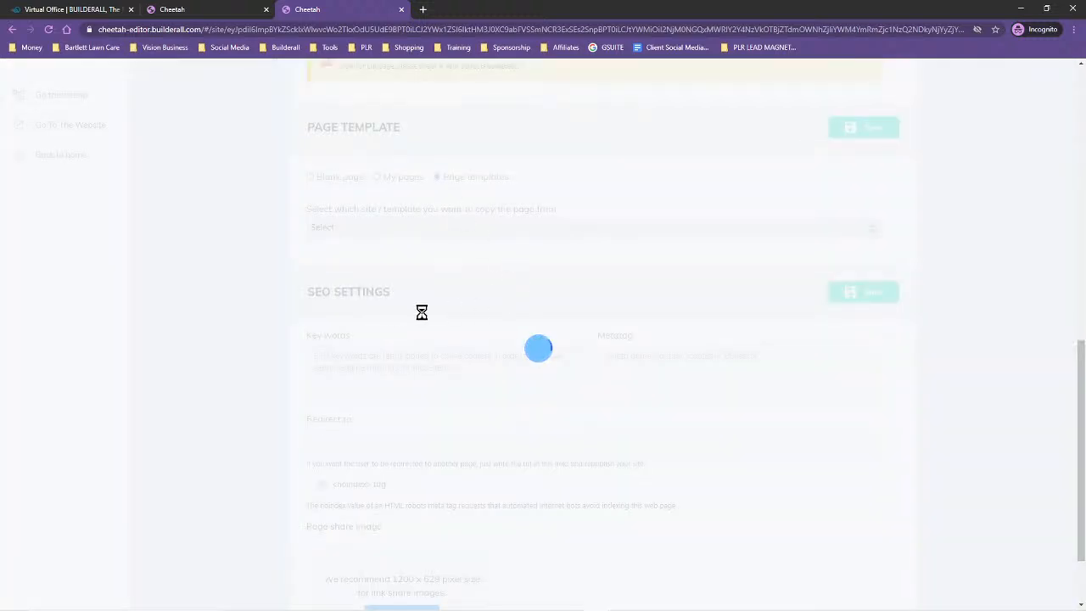
{"action": "left_click", "coordinate": [395, 227]}
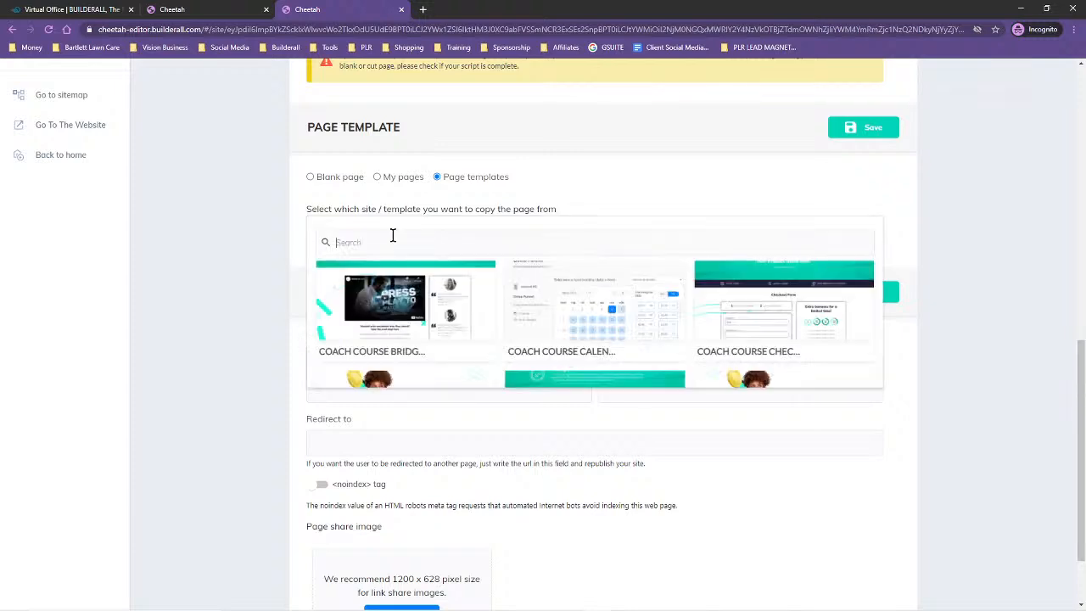
{"action": "type", "text": "legal"}
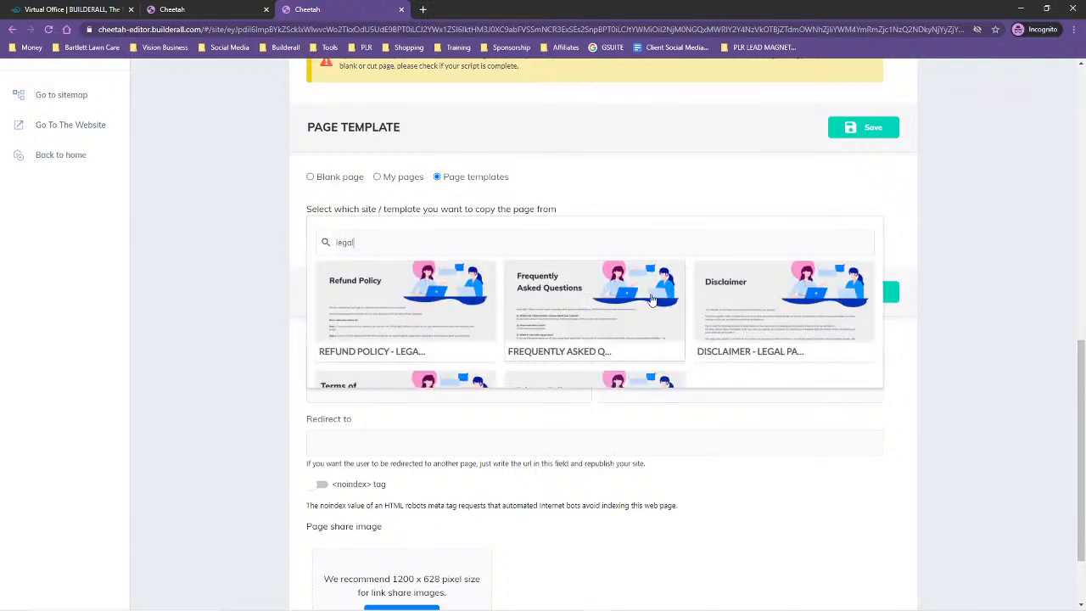
{"action": "scroll", "coordinate": [649, 308], "scroll_direction": "down", "scroll_amount": 2}
{"action": "scroll", "coordinate": [379, 326], "scroll_direction": "down", "scroll_amount": 1}
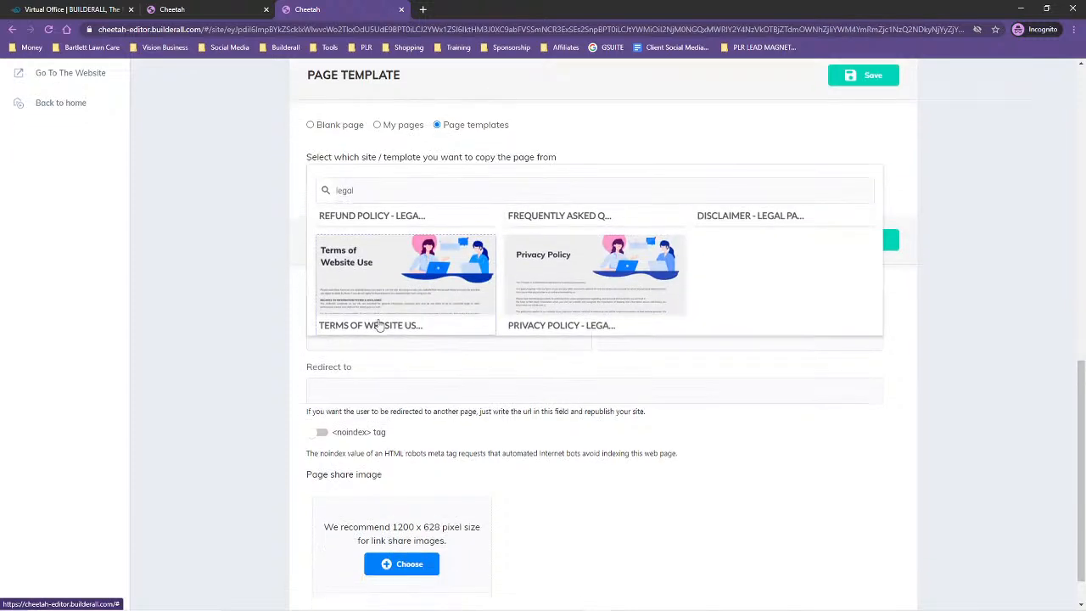
{"action": "left_click", "coordinate": [380, 273]}
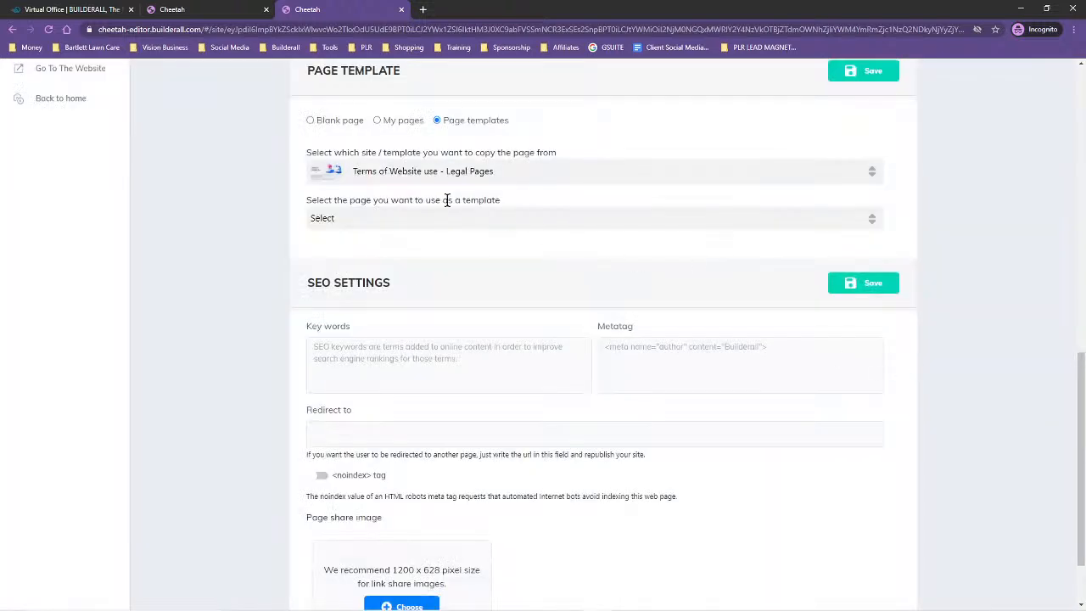
{"action": "left_click", "coordinate": [381, 220]}
{"action": "left_click", "coordinate": [369, 297]}
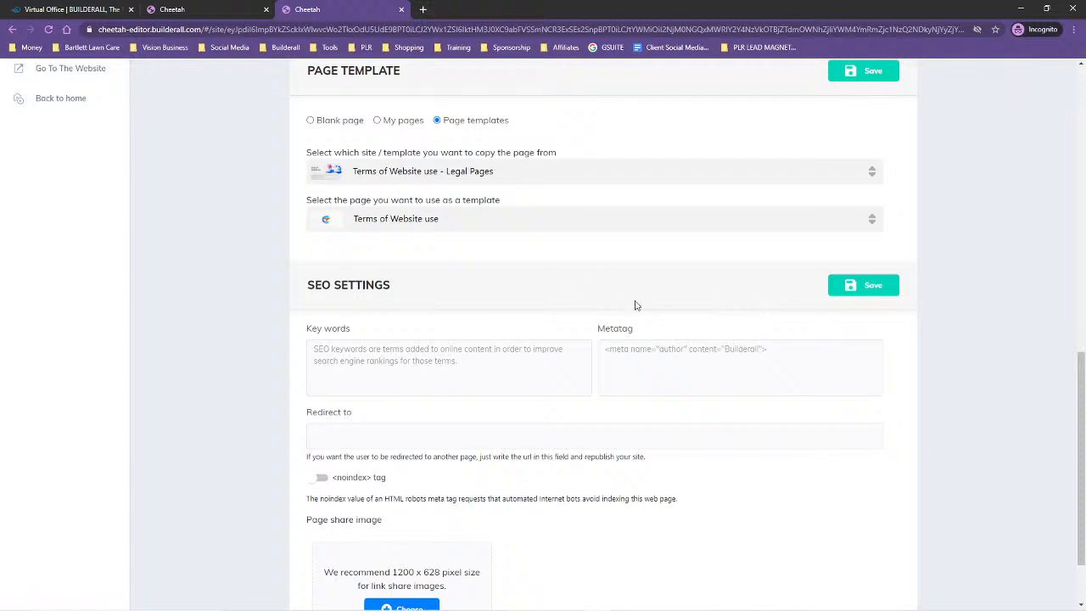
{"action": "left_click", "coordinate": [860, 289]}
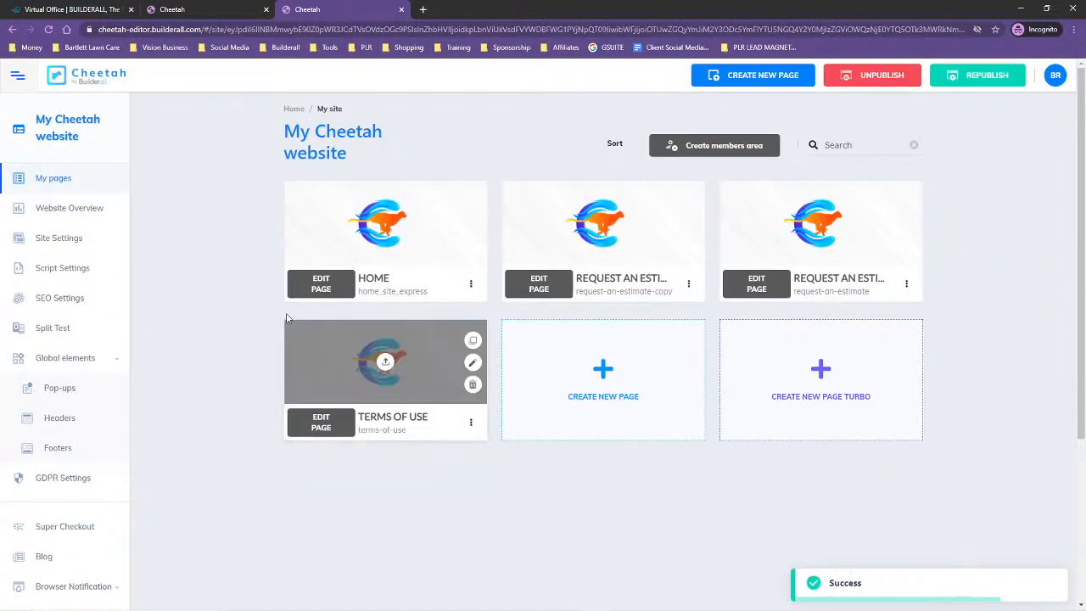
Open and reload the live Terms of Use page, then close it and republish the site
{"action": "left_click", "coordinate": [471, 423]}
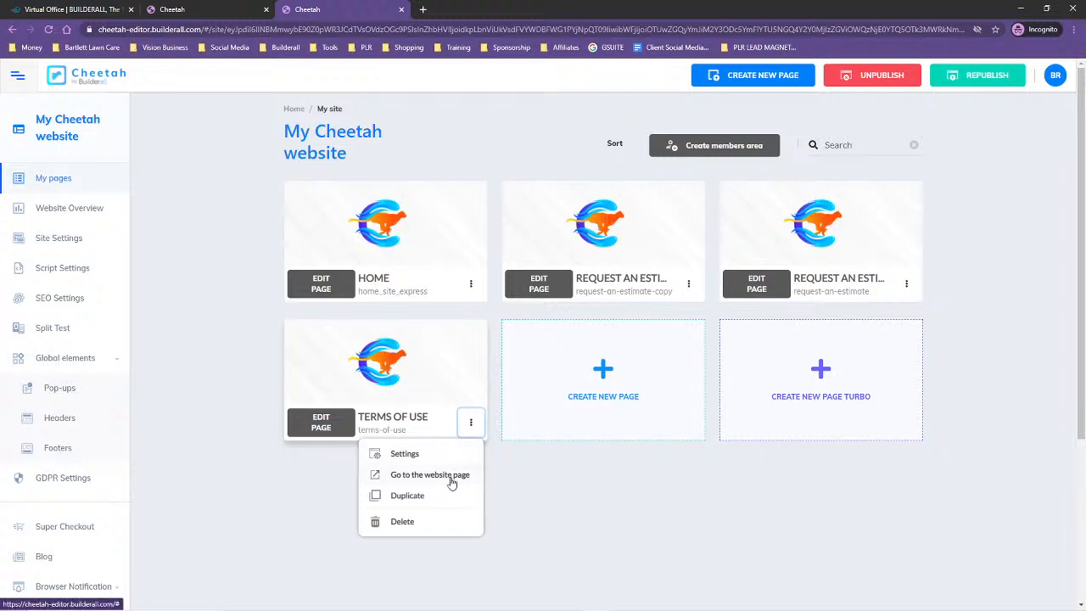
{"action": "left_click", "coordinate": [447, 476]}
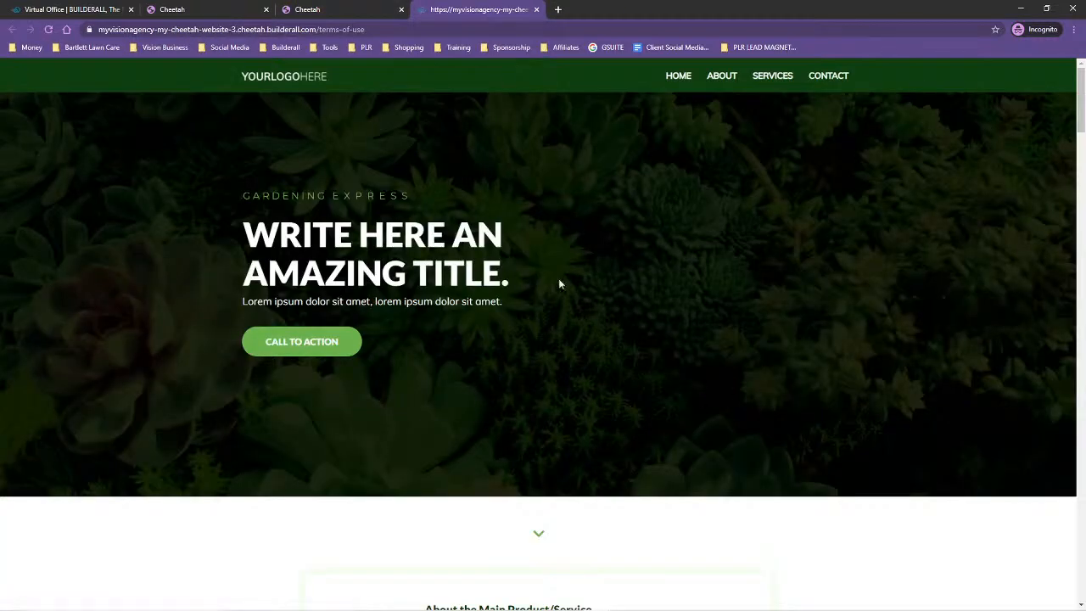
{"action": "left_click", "coordinate": [49, 30]}
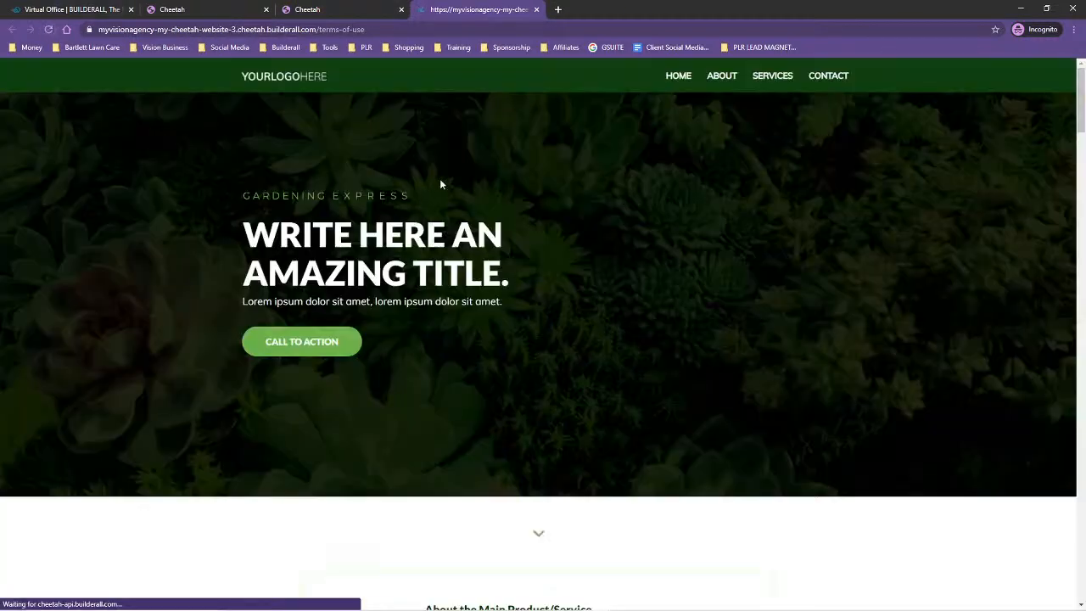
{"action": "left_click", "coordinate": [47, 31]}
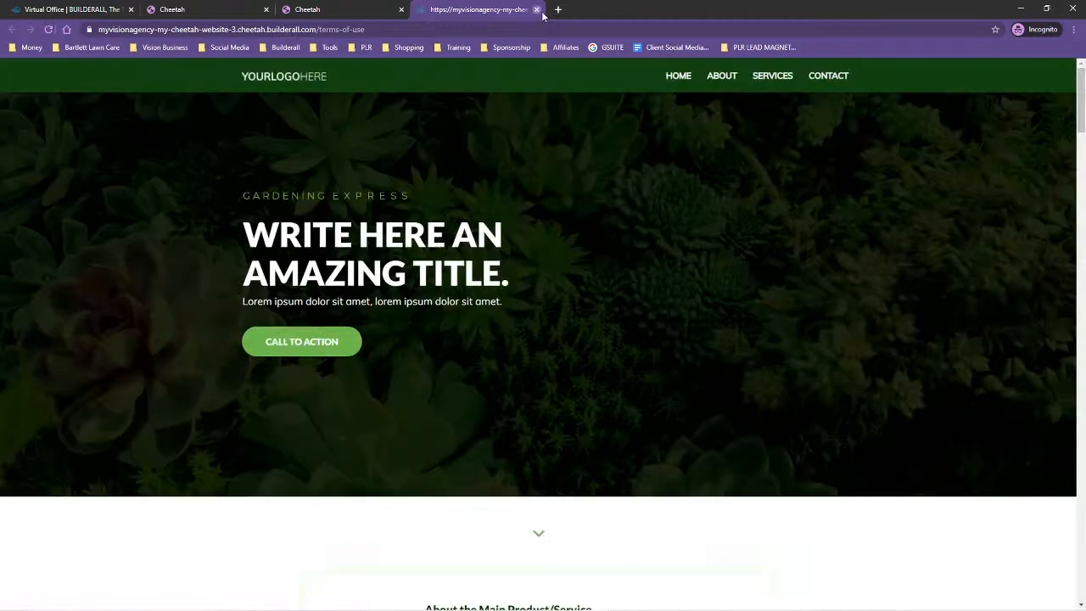
{"action": "left_click", "coordinate": [536, 10]}
{"action": "left_click", "coordinate": [996, 83]}
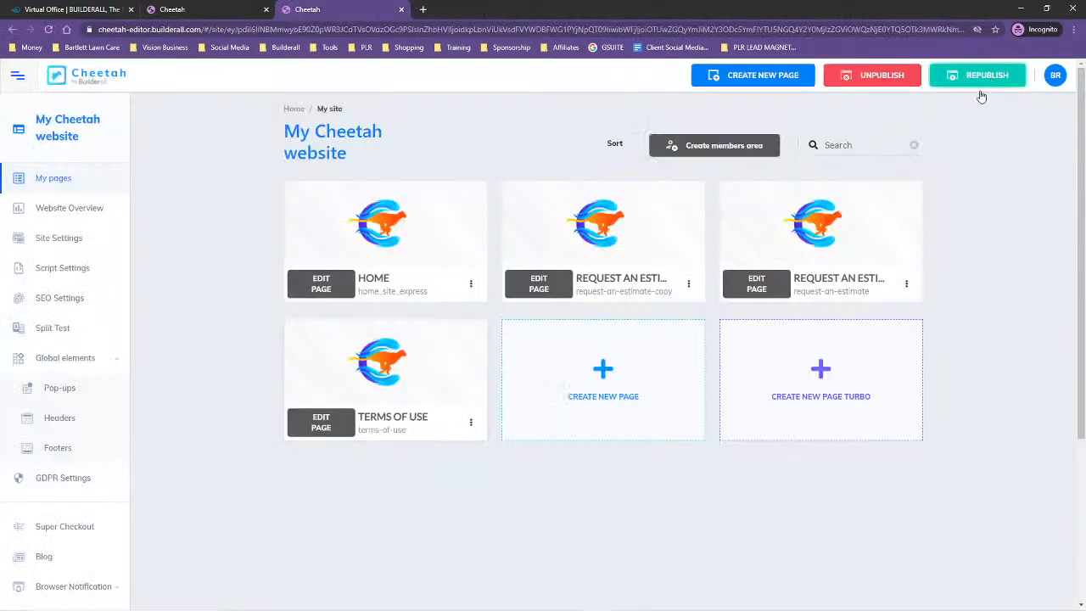
Review the live Terms of Use page from its heading down to the contact address placeholder, then close it
{"action": "left_click", "coordinate": [471, 426]}
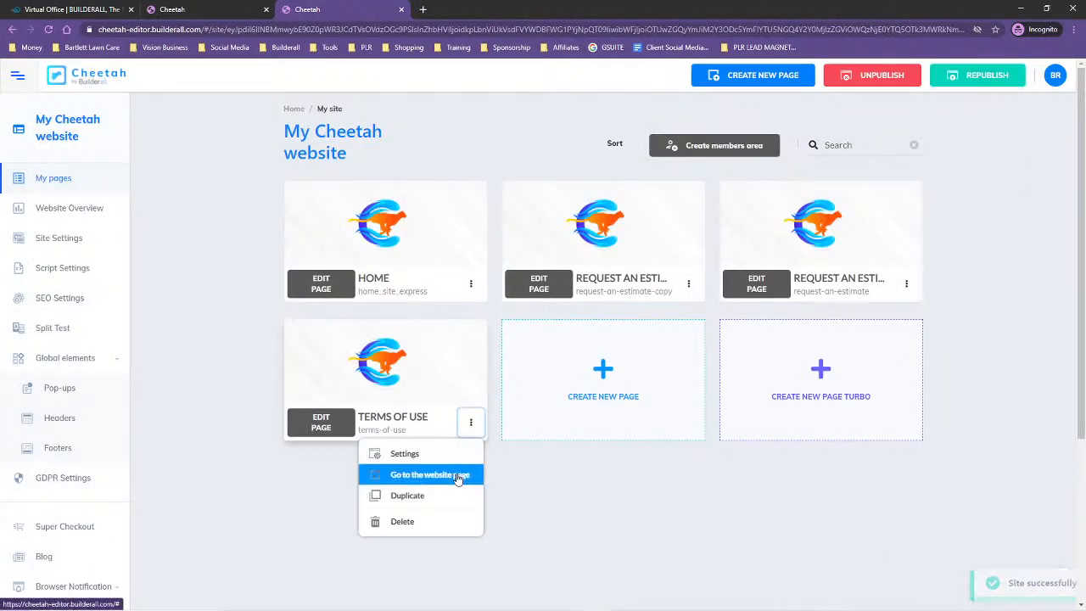
{"action": "left_click", "coordinate": [460, 476]}
{"action": "scroll", "coordinate": [560, 381], "scroll_direction": "down", "scroll_amount": 7}
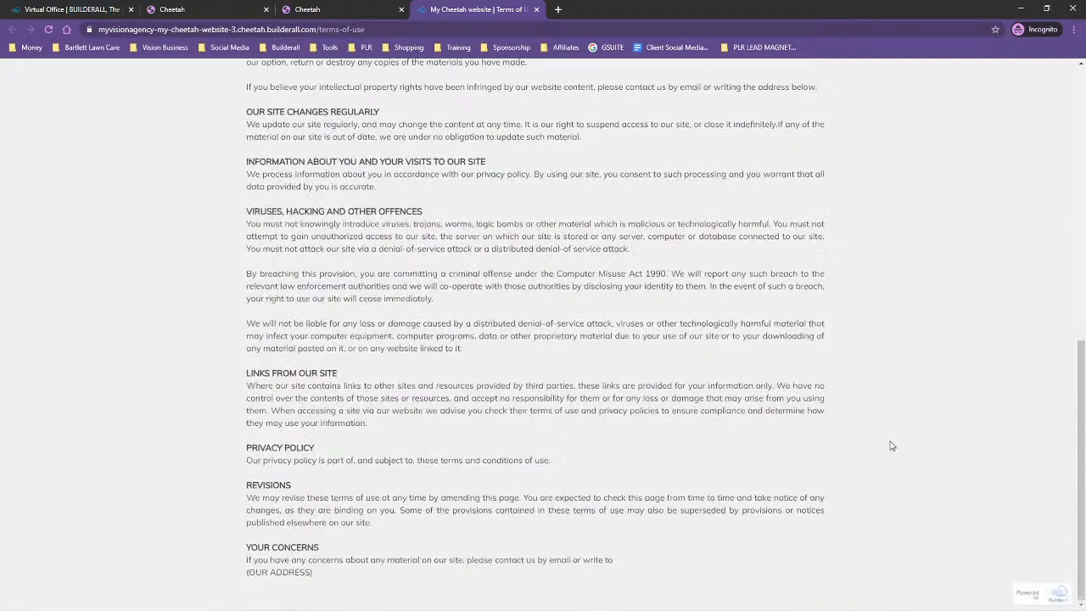
{"action": "scroll", "coordinate": [890, 444], "scroll_direction": "up", "scroll_amount": 7}
{"action": "scroll", "coordinate": [376, 396], "scroll_direction": "down", "scroll_amount": 7}
{"action": "scroll", "coordinate": [495, 546], "scroll_direction": "up", "scroll_amount": 7}
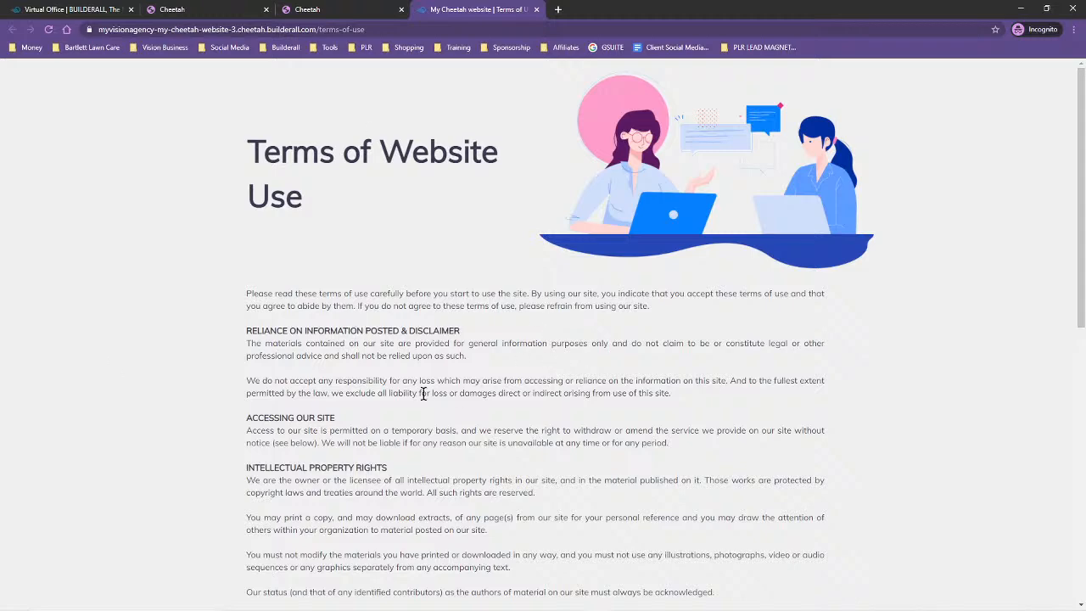
{"action": "scroll", "coordinate": [343, 512], "scroll_direction": "down", "scroll_amount": 10}
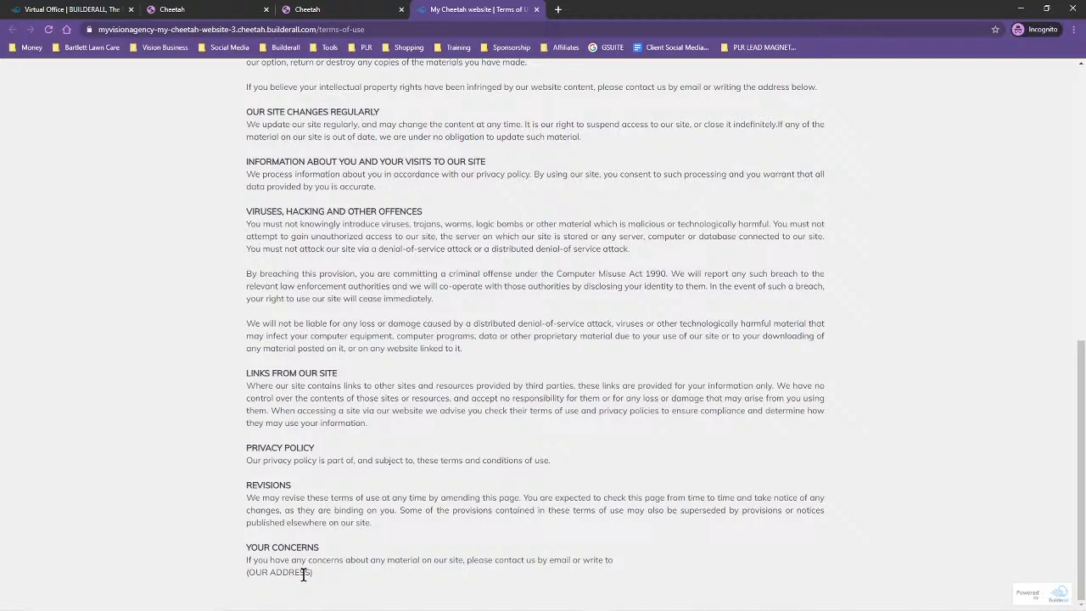
{"action": "scroll", "coordinate": [473, 504], "scroll_direction": "up", "scroll_amount": 10}
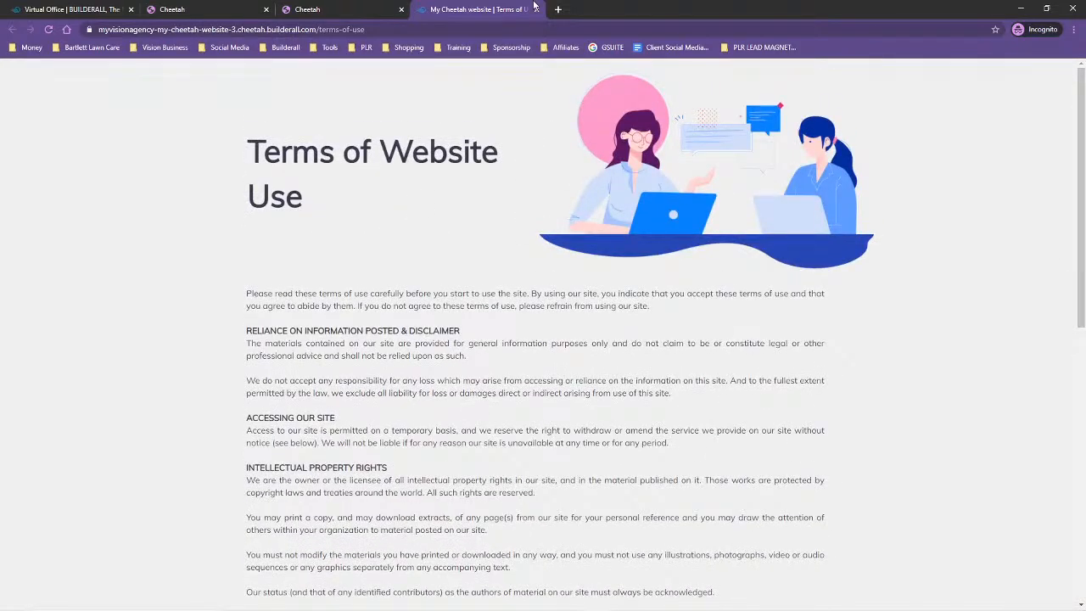
{"action": "left_click", "coordinate": [536, 9]}
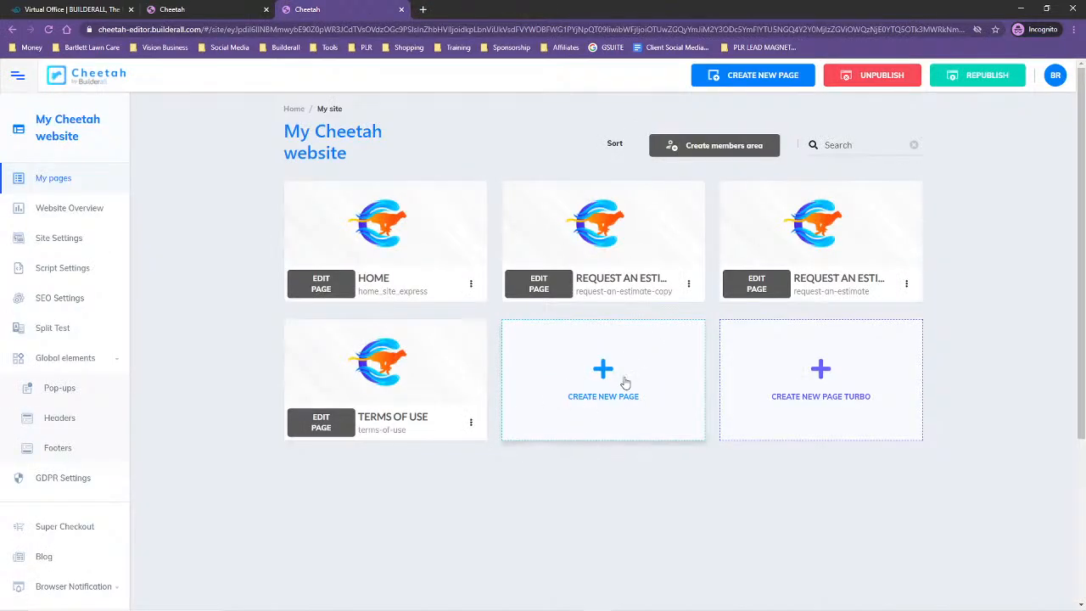
Consult the website outline notes, then start another page with Privacy Policy as its name, title and description
{"action": "left_click_drag", "start_coordinate": [1085, 85], "coordinate": [648, 54]}
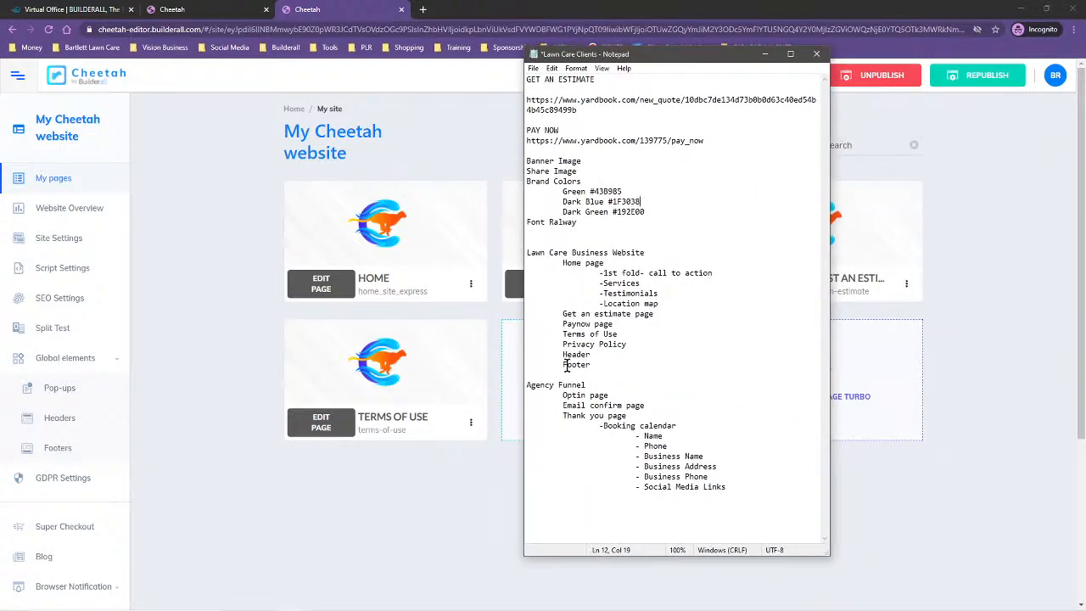
{"action": "left_click_drag", "start_coordinate": [663, 58], "coordinate": [1085, 68]}
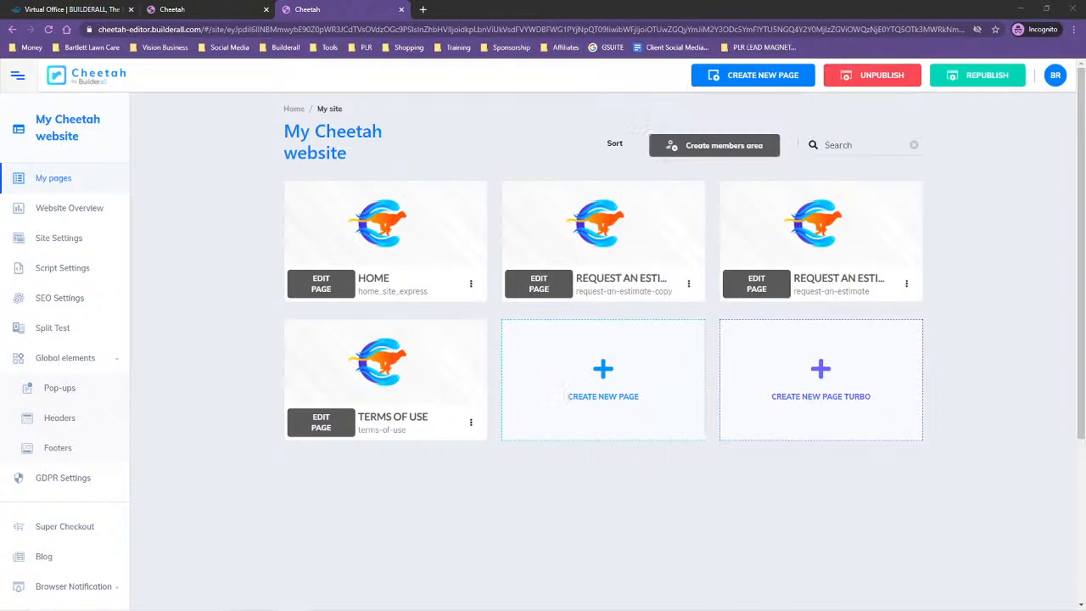
{"action": "left_click", "coordinate": [605, 383]}
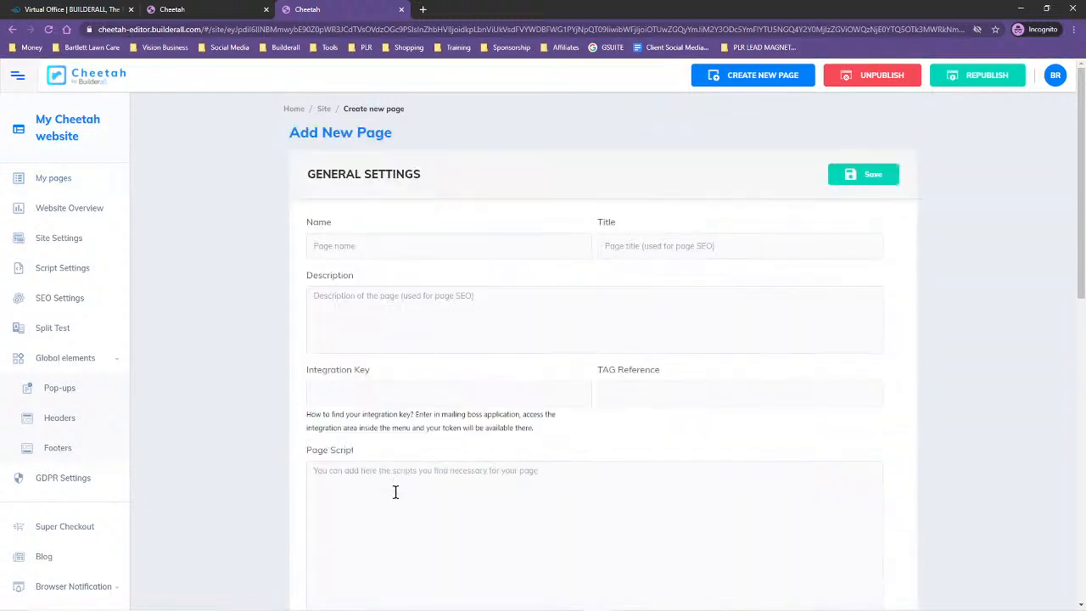
{"action": "left_click", "coordinate": [365, 244]}
{"action": "type", "text": "Privacy Policy"}
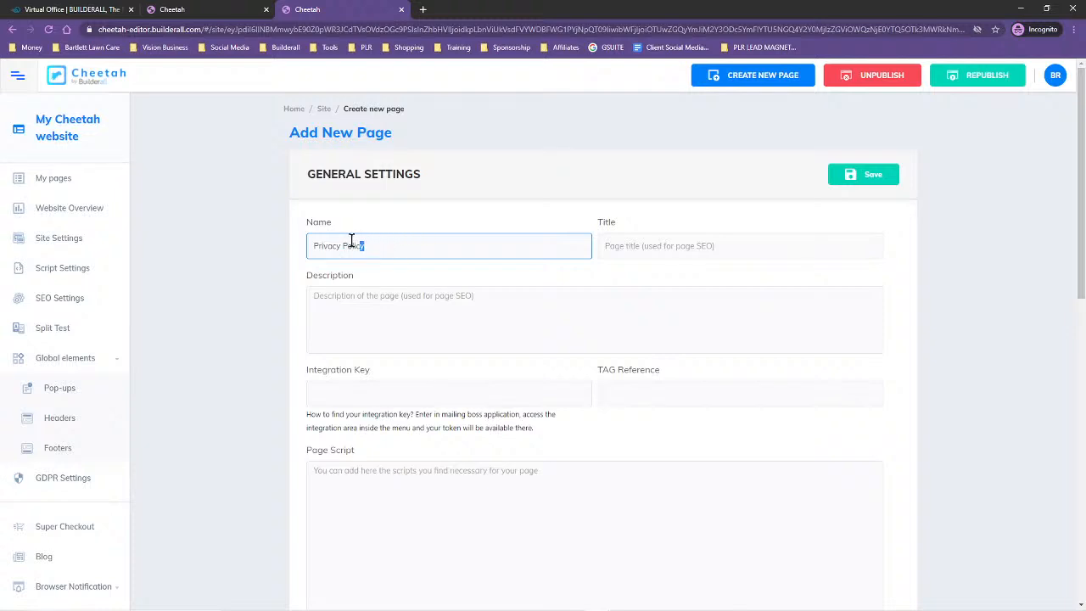
{"action": "left_click_drag", "start_coordinate": [351, 240], "coordinate": [309, 248]}
{"action": "key", "text": "ctrl+c"}
{"action": "left_click", "coordinate": [642, 248]}
{"action": "key", "text": "ctrl+v"}
{"action": "left_click", "coordinate": [414, 308]}
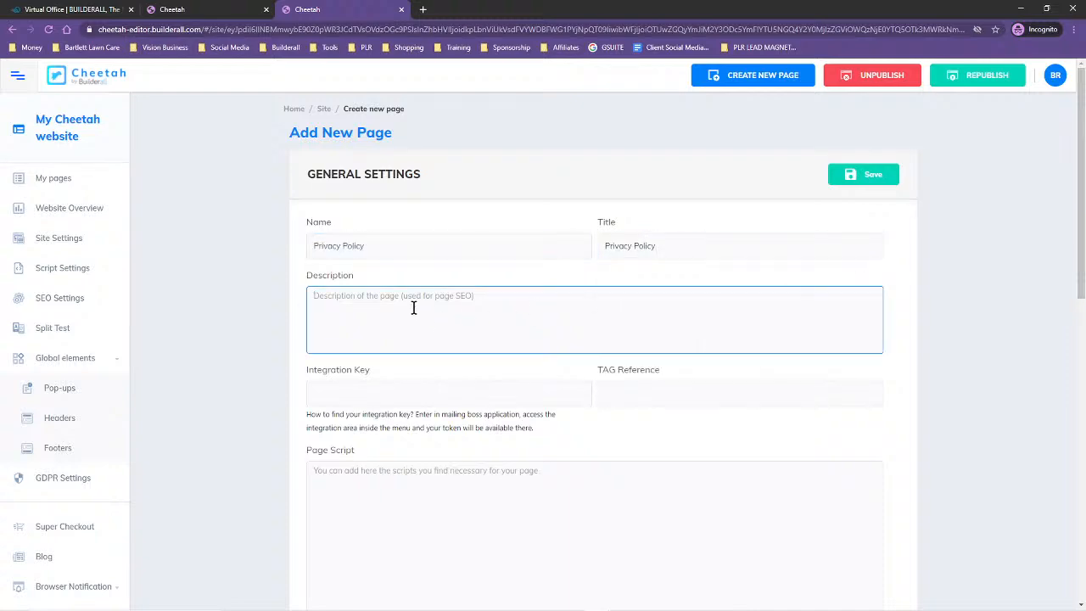
{"action": "key", "text": "ctrl+v"}
Choose the Privacy Policy page of the Privacy Policy - Legal Page template as the basis for the new page
{"action": "scroll", "coordinate": [424, 320], "scroll_direction": "down", "scroll_amount": 10}
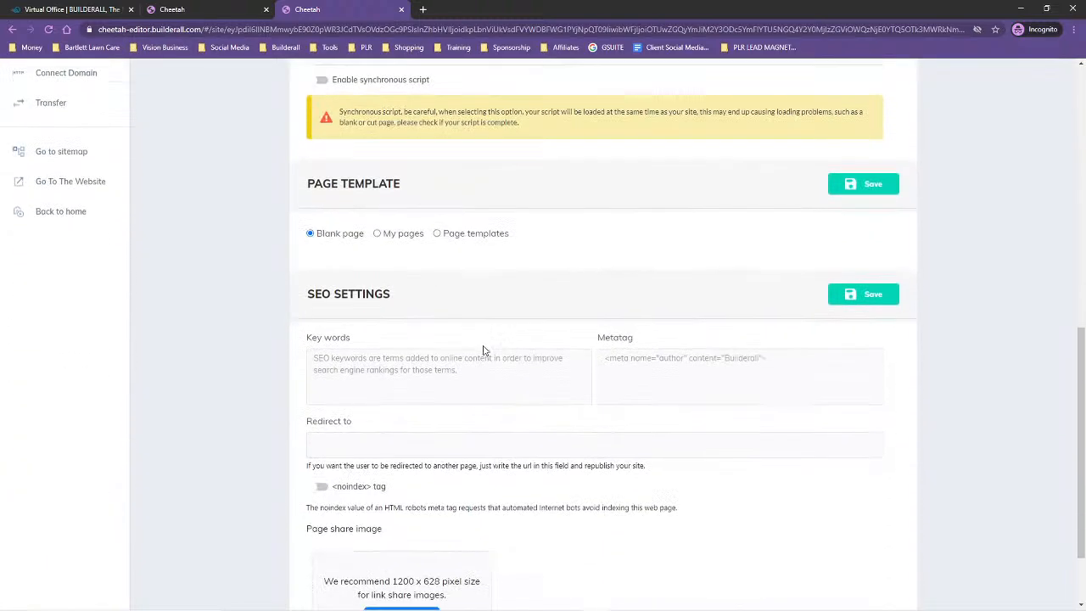
{"action": "left_click", "coordinate": [436, 235]}
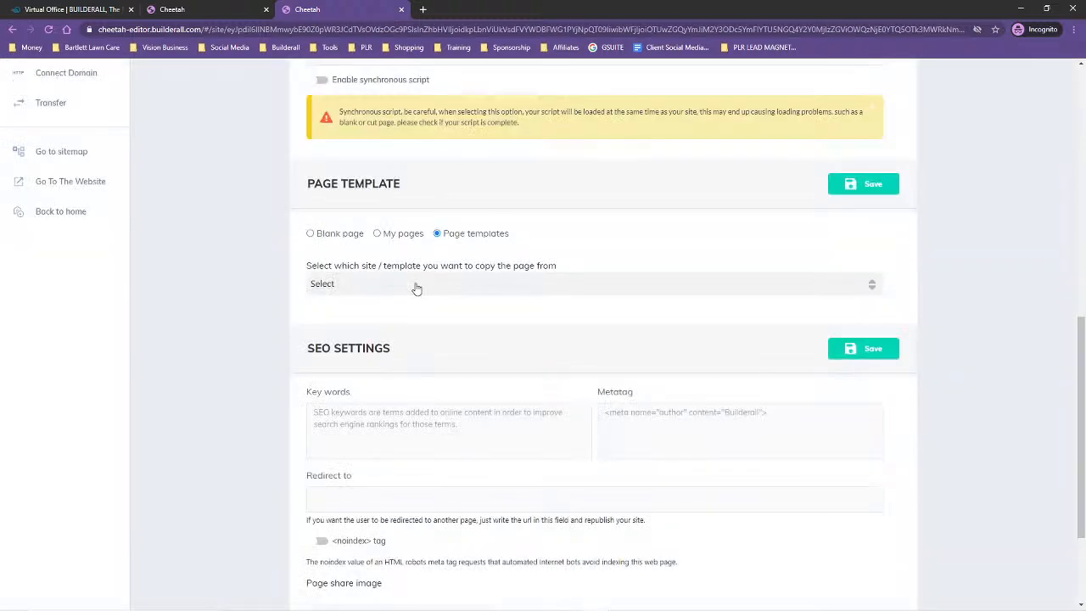
{"action": "left_click", "coordinate": [416, 287]}
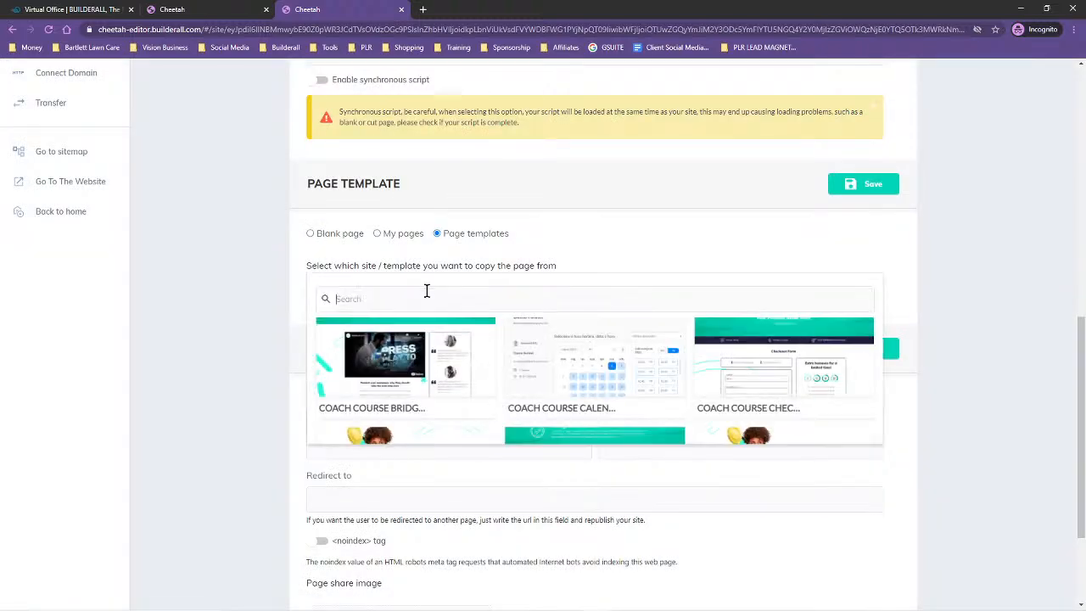
{"action": "type", "text": "legal"}
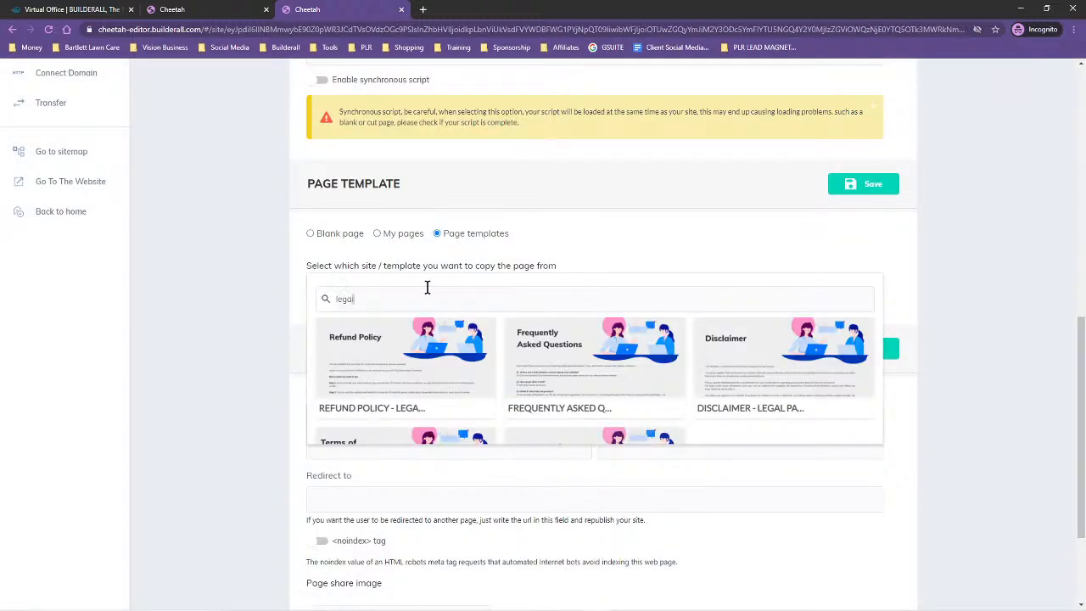
{"action": "scroll", "coordinate": [569, 336], "scroll_direction": "down", "scroll_amount": 1}
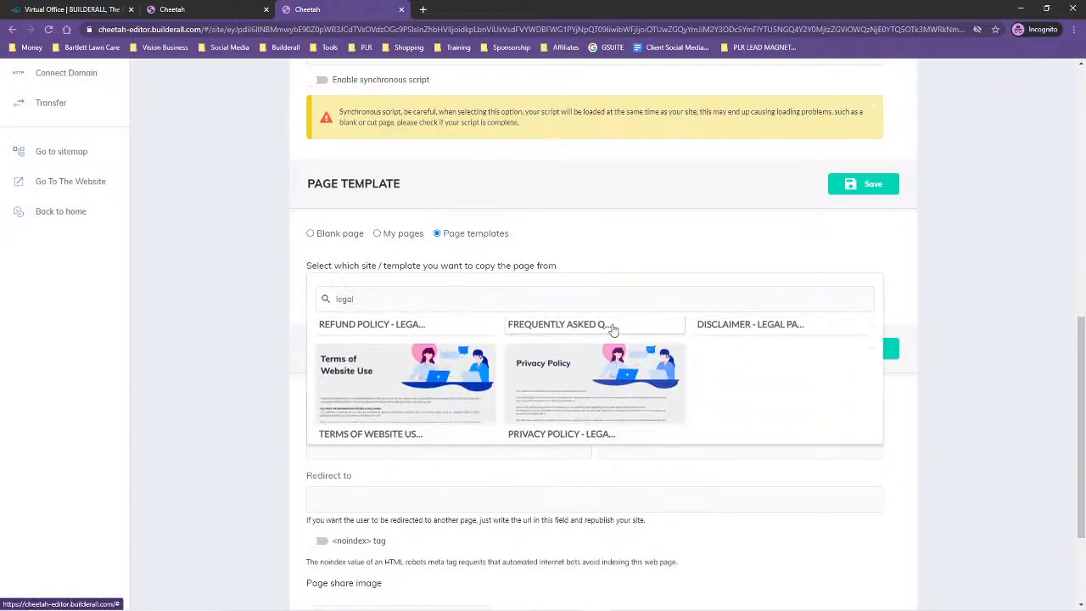
{"action": "left_click", "coordinate": [577, 386]}
{"action": "left_click", "coordinate": [356, 333]}
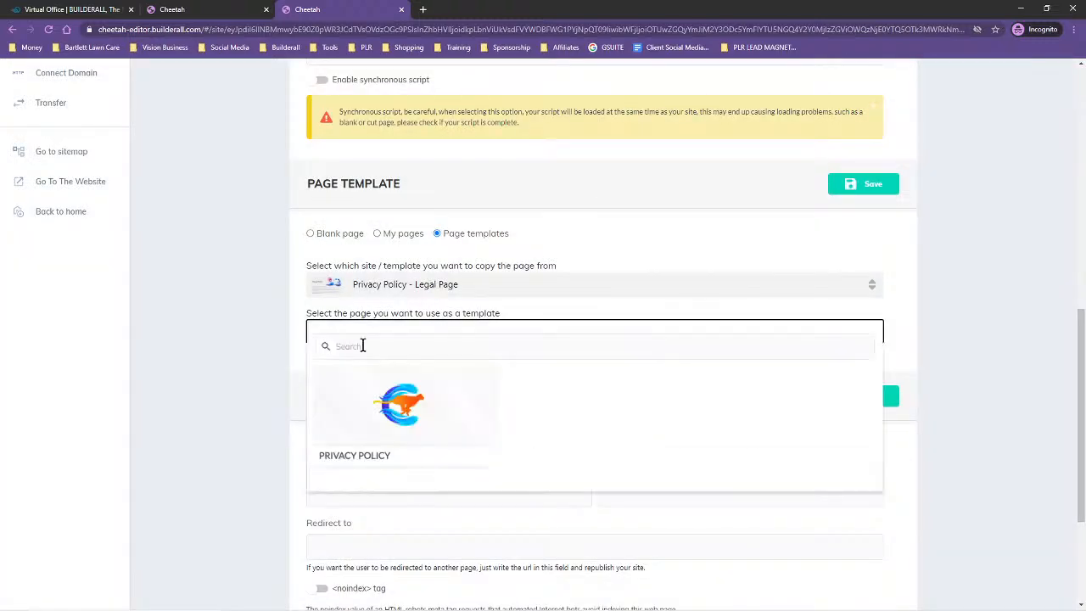
{"action": "left_click", "coordinate": [389, 434]}
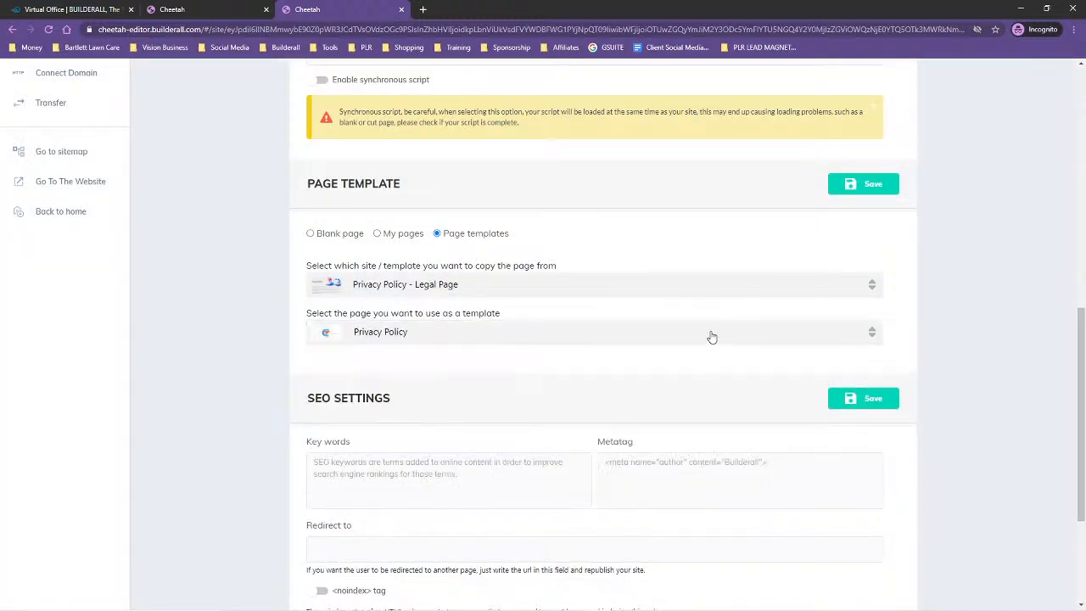
Save the new Privacy Policy page and republish the site
{"action": "left_click", "coordinate": [857, 398]}
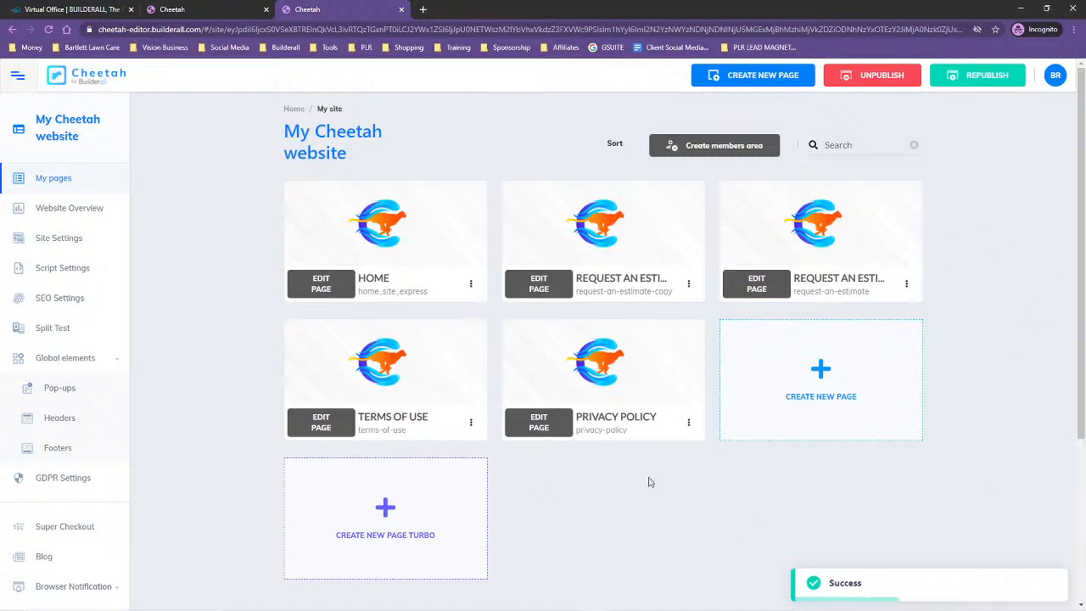
{"action": "left_click", "coordinate": [987, 81]}
Review the live Privacy Policy page down to its contact section with the company address placeholder, then close it
{"action": "left_click", "coordinate": [688, 423]}
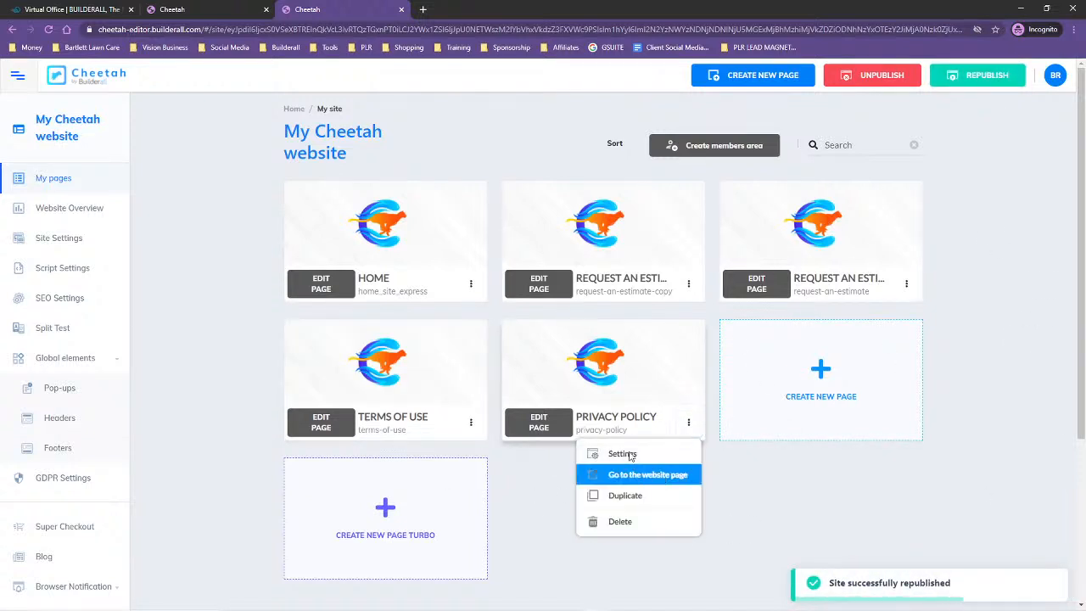
{"action": "left_click", "coordinate": [594, 471]}
{"action": "scroll", "coordinate": [546, 291], "scroll_direction": "down", "scroll_amount": 7}
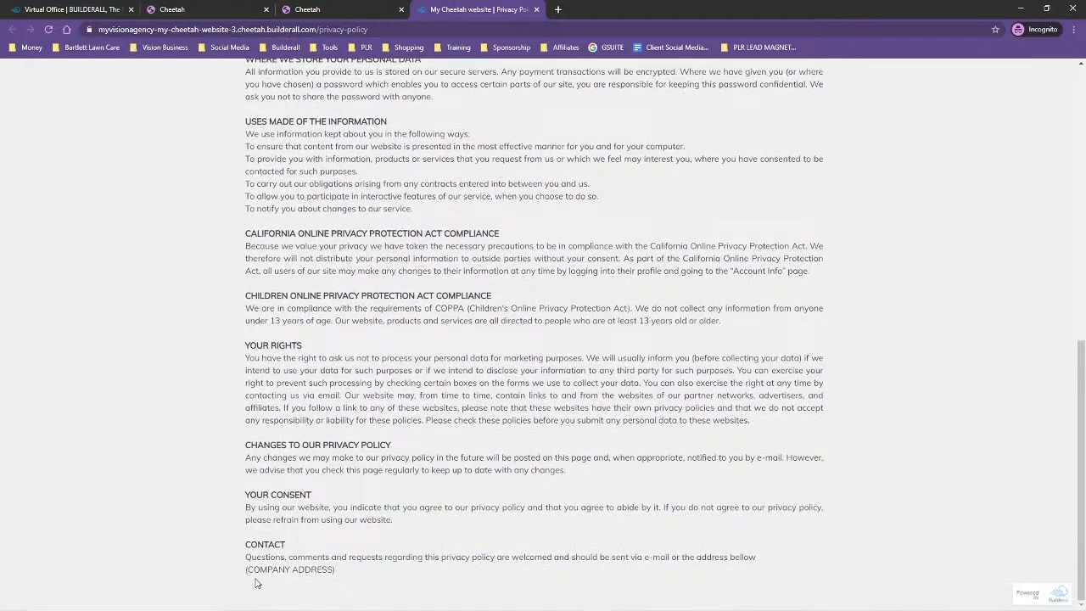
{"action": "key", "text": "ctrl+a"}
{"action": "left_click", "coordinate": [353, 579]}
{"action": "scroll", "coordinate": [458, 399], "scroll_direction": "up", "scroll_amount": 10}
{"action": "left_click", "coordinate": [537, 9]}
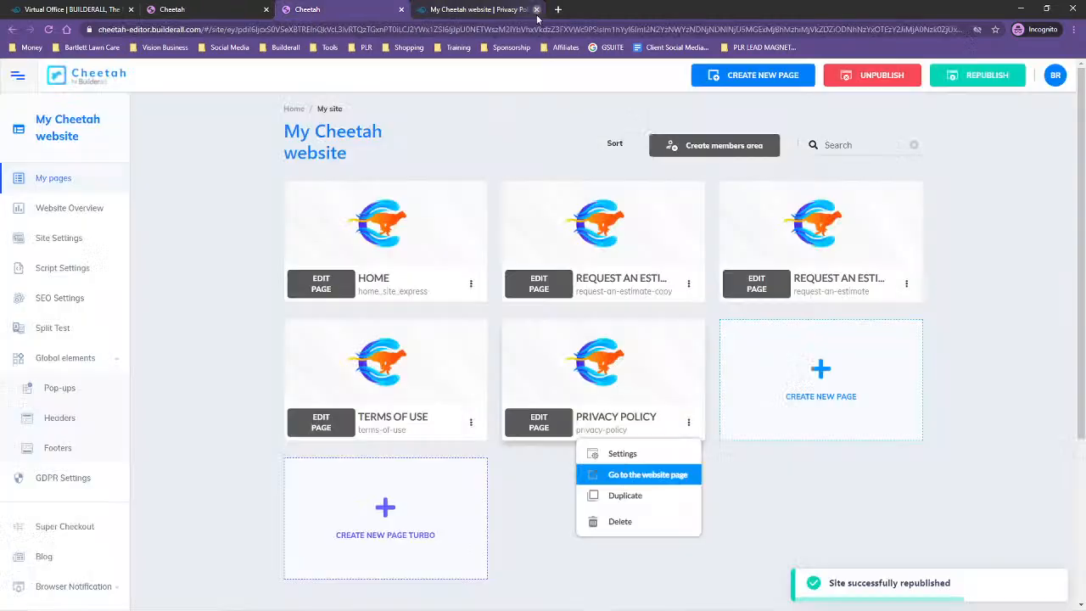
Consult the website outline notes, then create a global header element with the name Header
{"action": "left_click_drag", "start_coordinate": [1085, 110], "coordinate": [423, 77]}
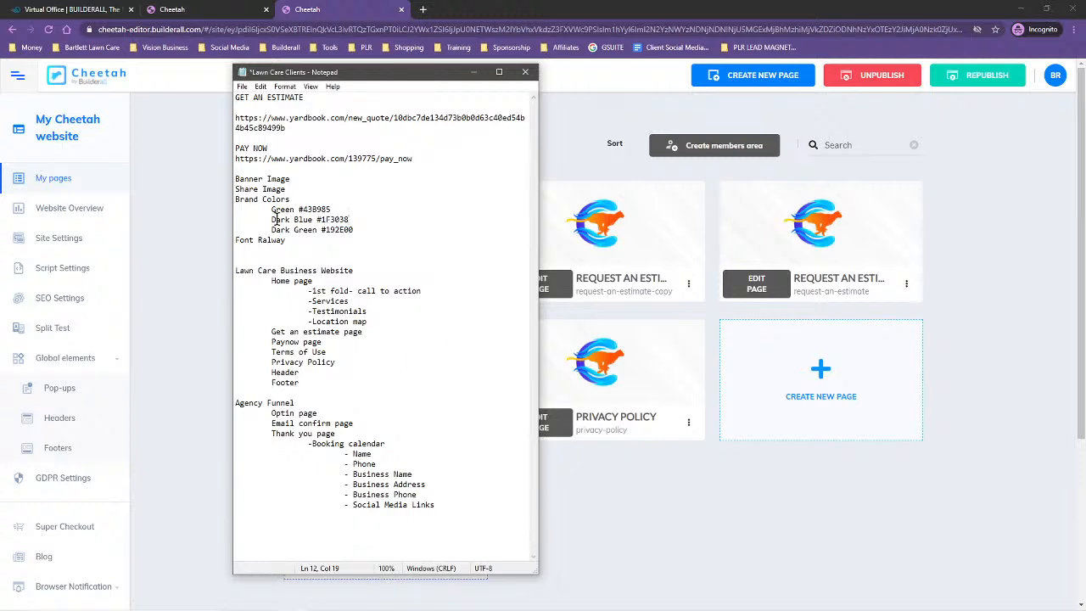
{"action": "left_click_drag", "start_coordinate": [378, 76], "coordinate": [1085, 111]}
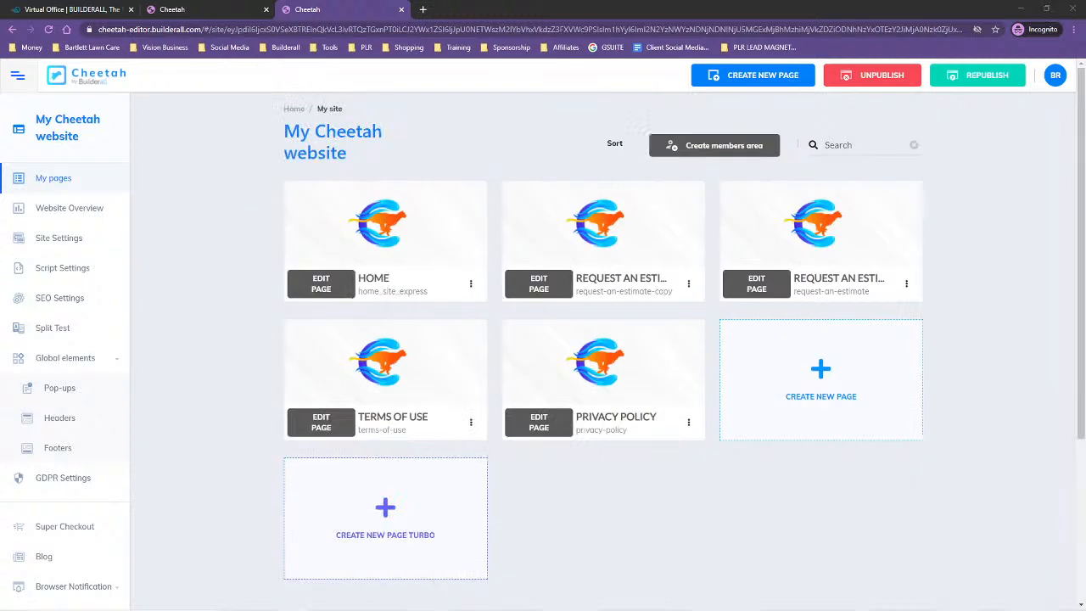
{"action": "left_click", "coordinate": [60, 418]}
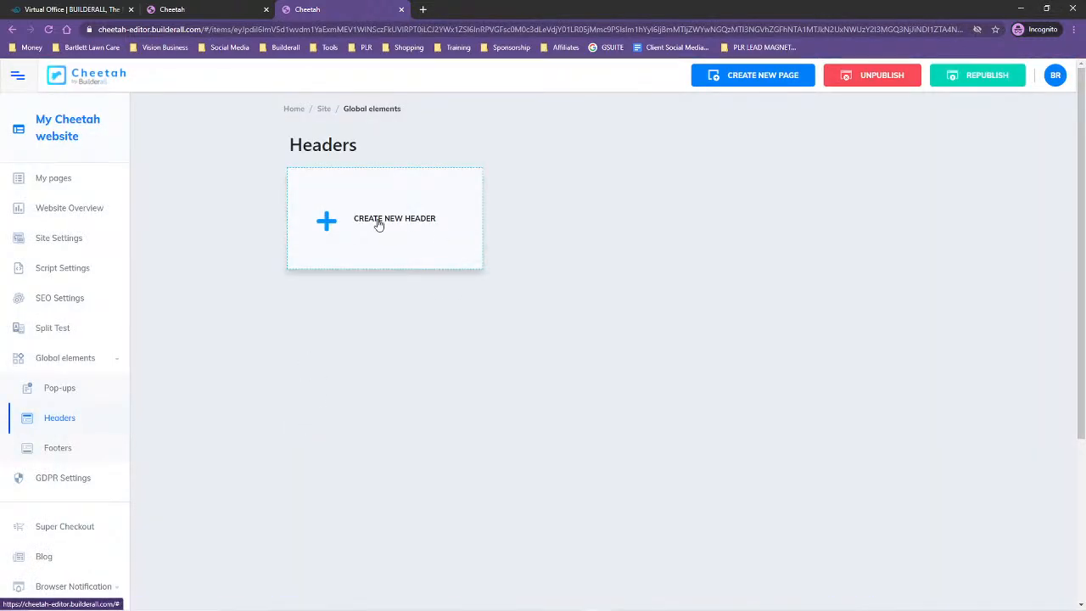
{"action": "left_click", "coordinate": [374, 224]}
{"action": "left_click", "coordinate": [406, 326]}
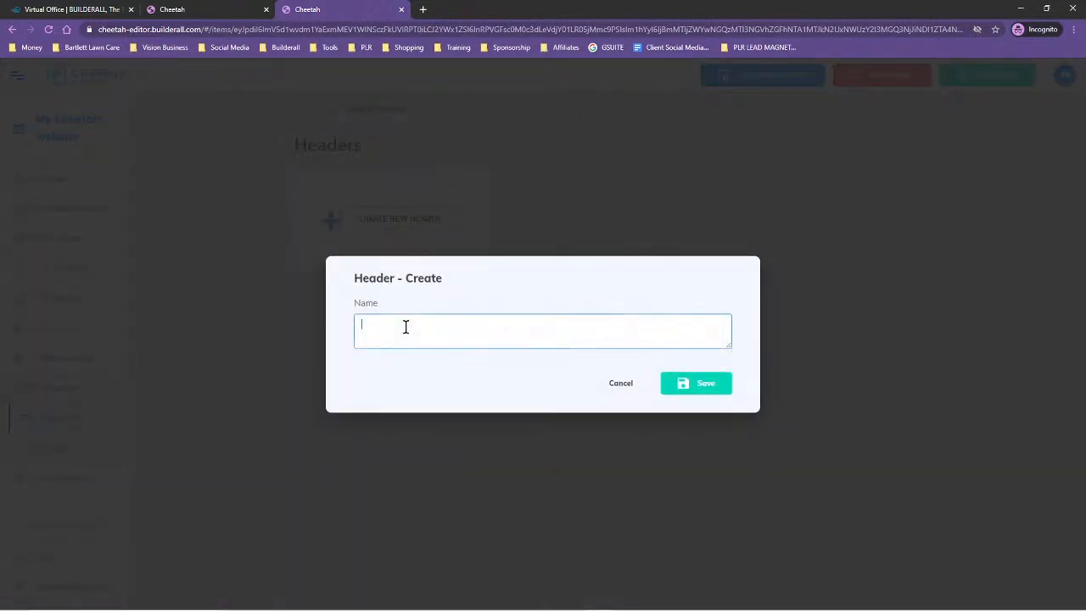
{"action": "type", "text": "Header"}
{"action": "left_click", "coordinate": [684, 383]}
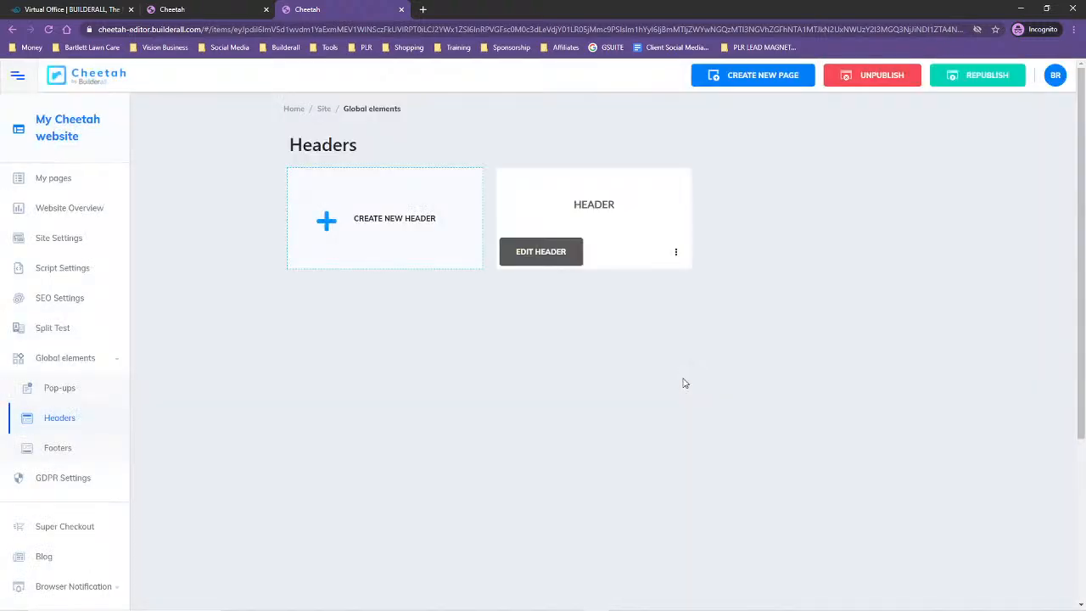
Open the new header for editing and insert the Express Header panel from the Header category
{"action": "left_click", "coordinate": [550, 247]}
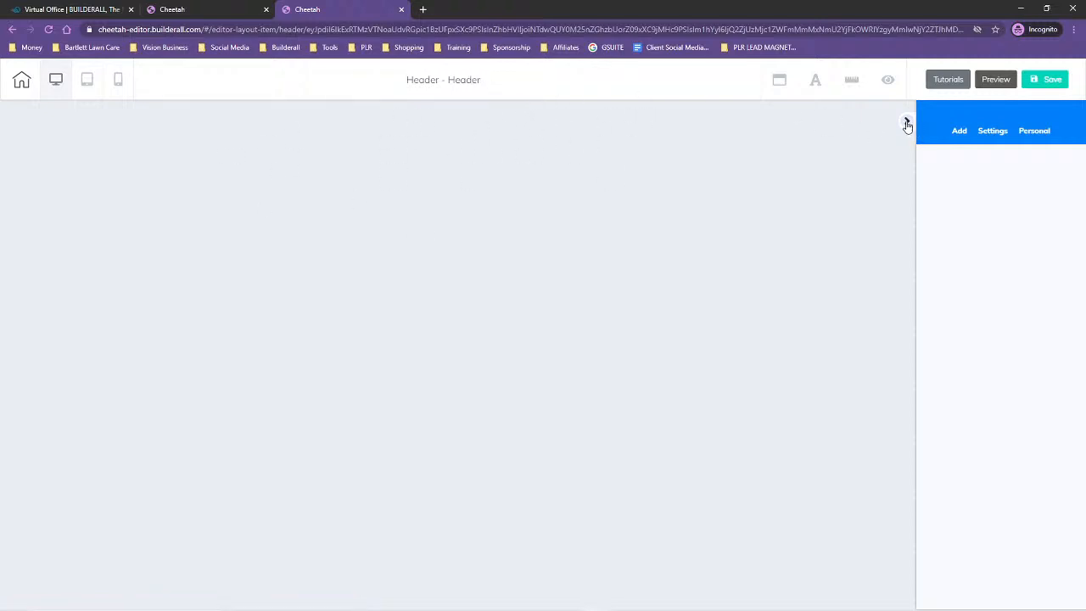
{"action": "left_click", "coordinate": [961, 133]}
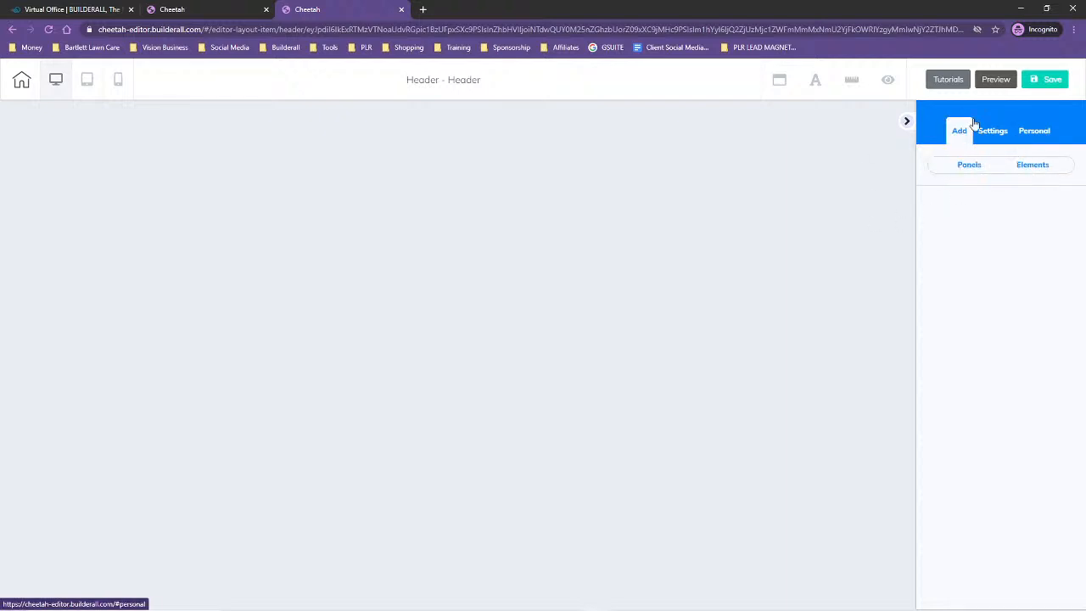
{"action": "scroll", "coordinate": [1036, 334], "scroll_direction": "down", "scroll_amount": 4}
{"action": "scroll", "coordinate": [1036, 334], "scroll_direction": "down", "scroll_amount": 3}
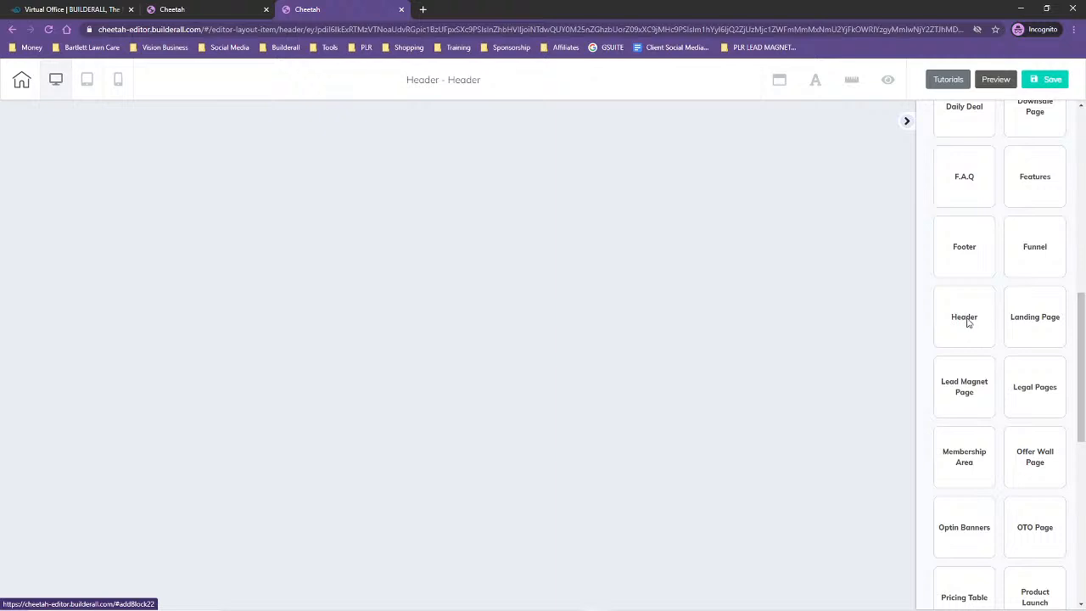
{"action": "left_click", "coordinate": [967, 321]}
{"action": "scroll", "coordinate": [1010, 299], "scroll_direction": "down", "scroll_amount": 4}
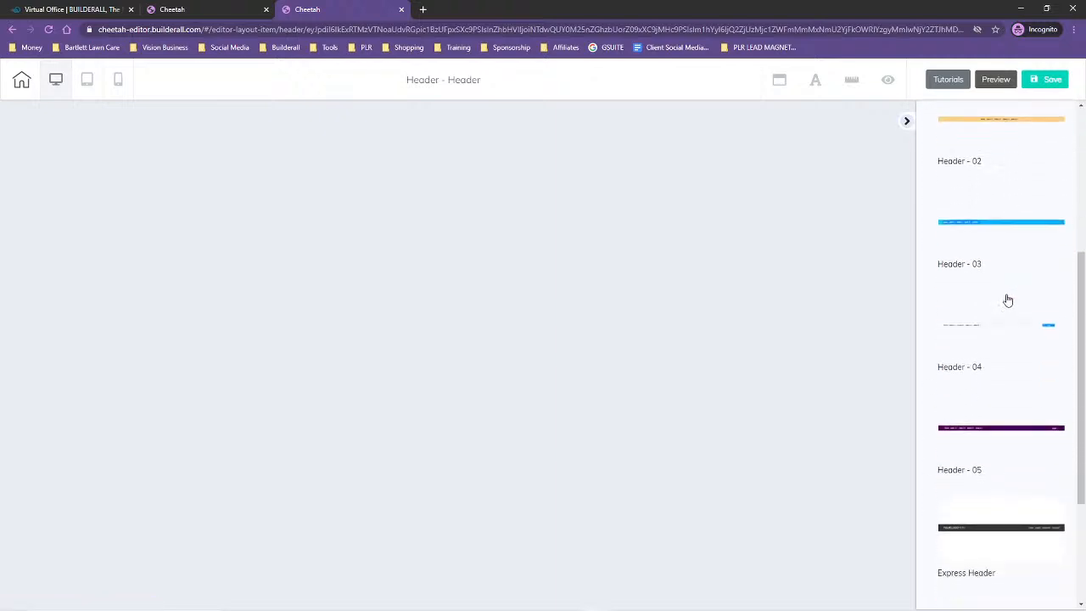
{"action": "scroll", "coordinate": [1008, 300], "scroll_direction": "down", "scroll_amount": 3}
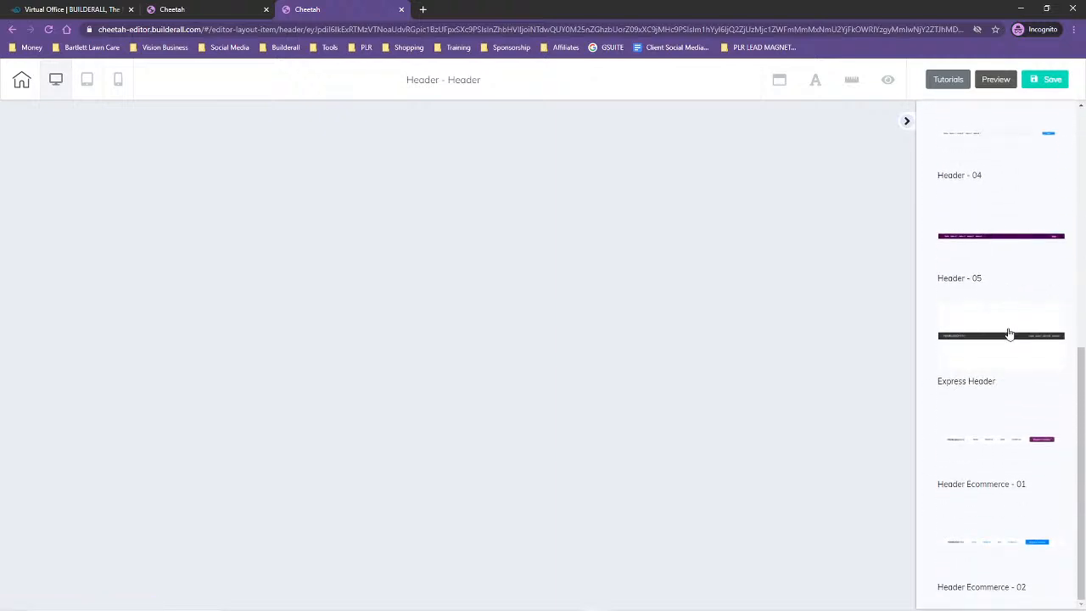
{"action": "left_click", "coordinate": [1004, 326]}
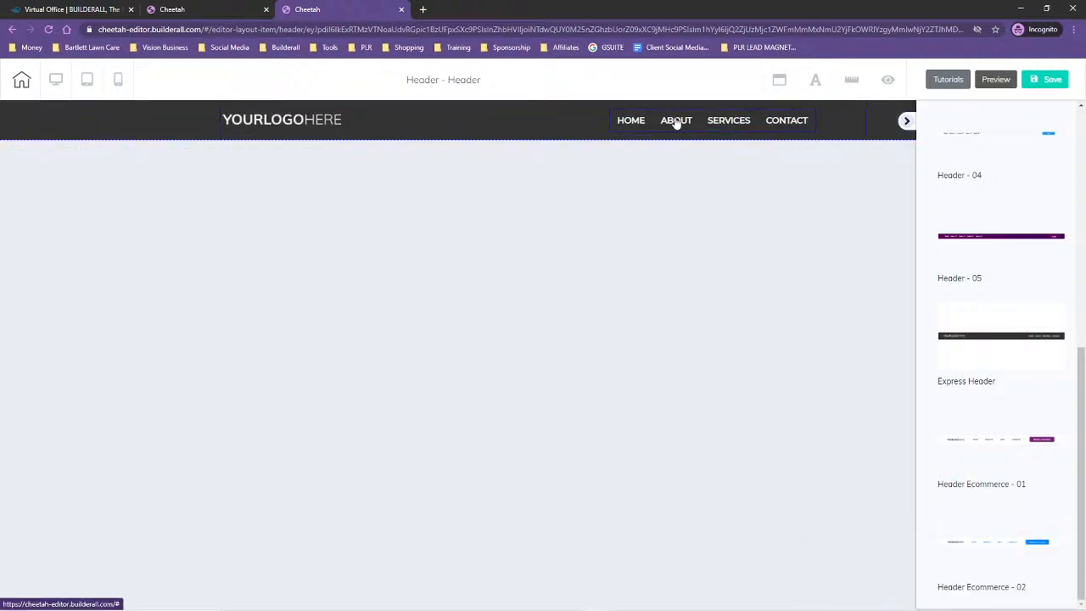
In the header's menu items, link HOME to the Home page opening in the same tab, and delete the ABOUT item
{"action": "left_click", "coordinate": [676, 123]}
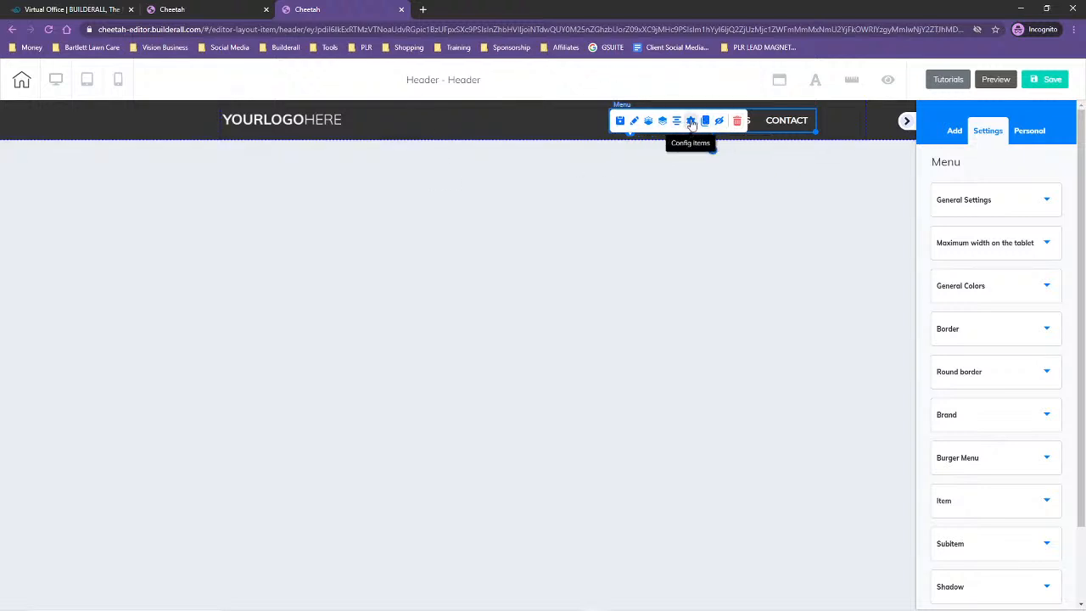
{"action": "left_click", "coordinate": [692, 121]}
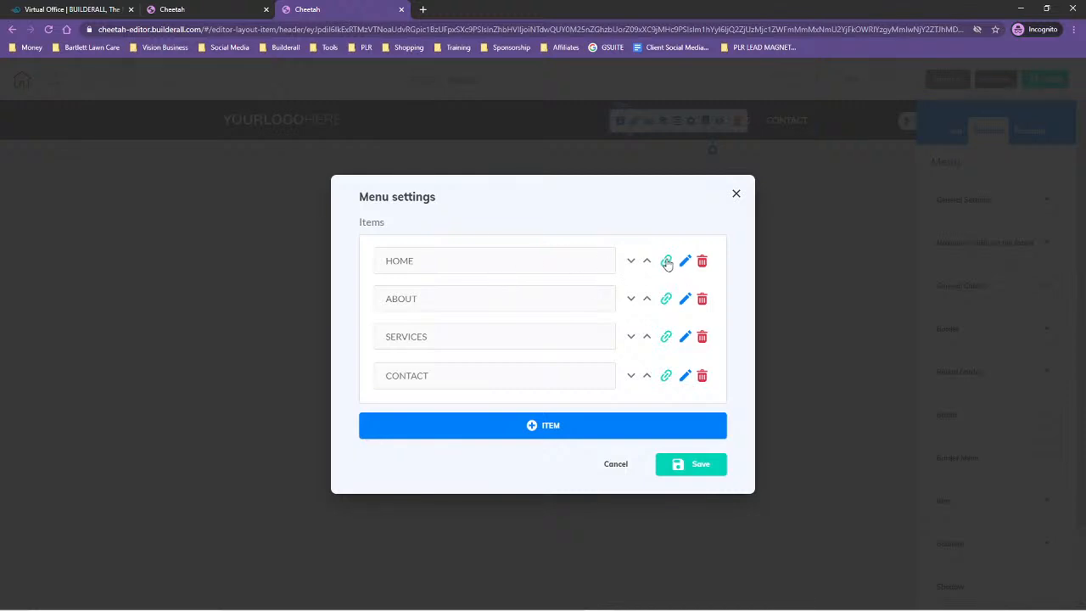
{"action": "left_click", "coordinate": [666, 263]}
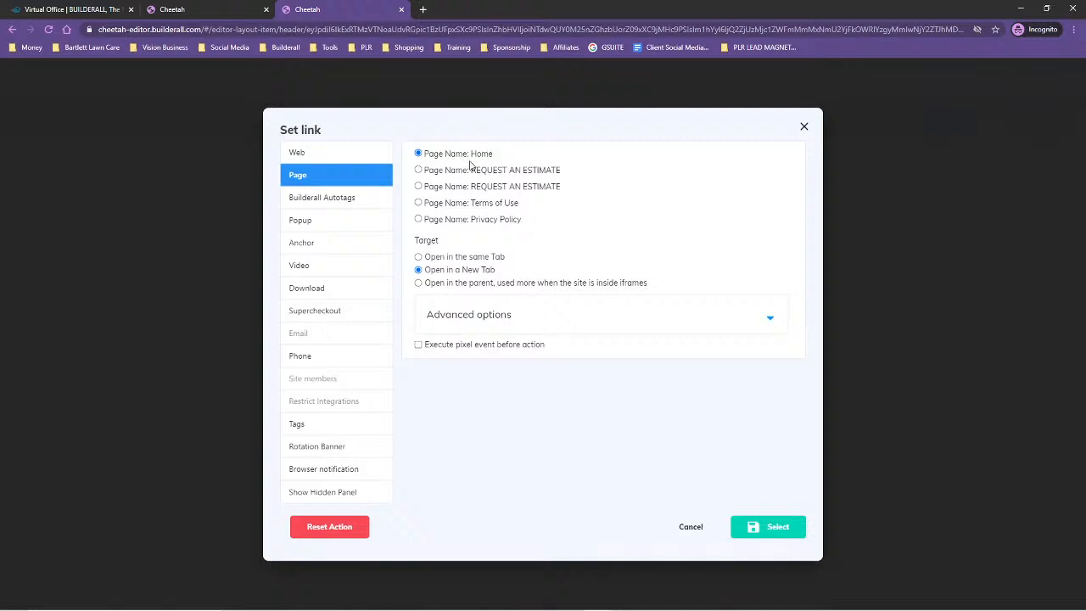
{"action": "left_click", "coordinate": [419, 257]}
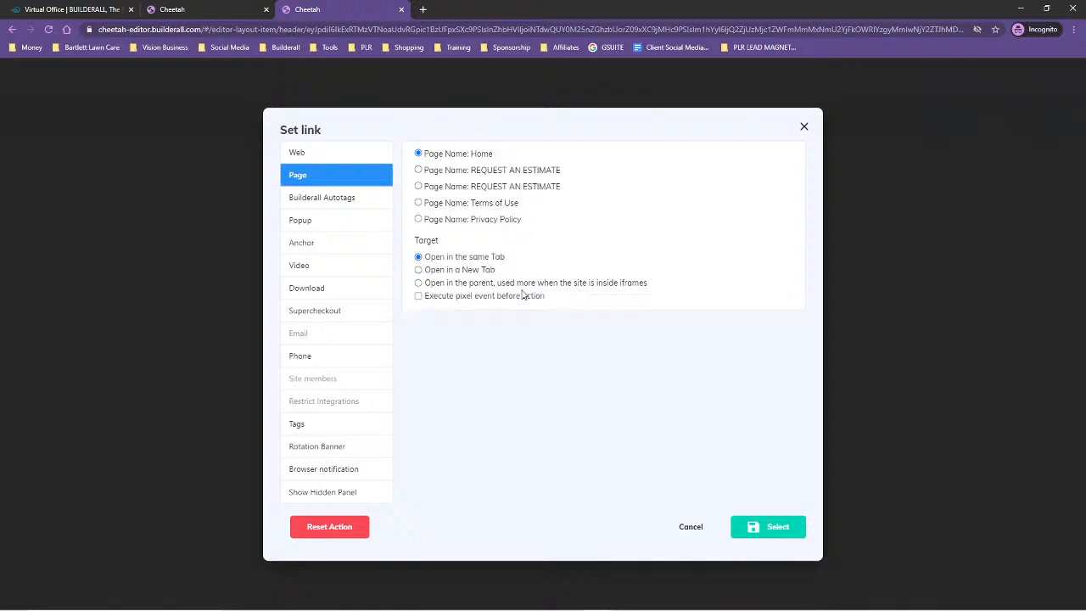
{"action": "left_click", "coordinate": [763, 527]}
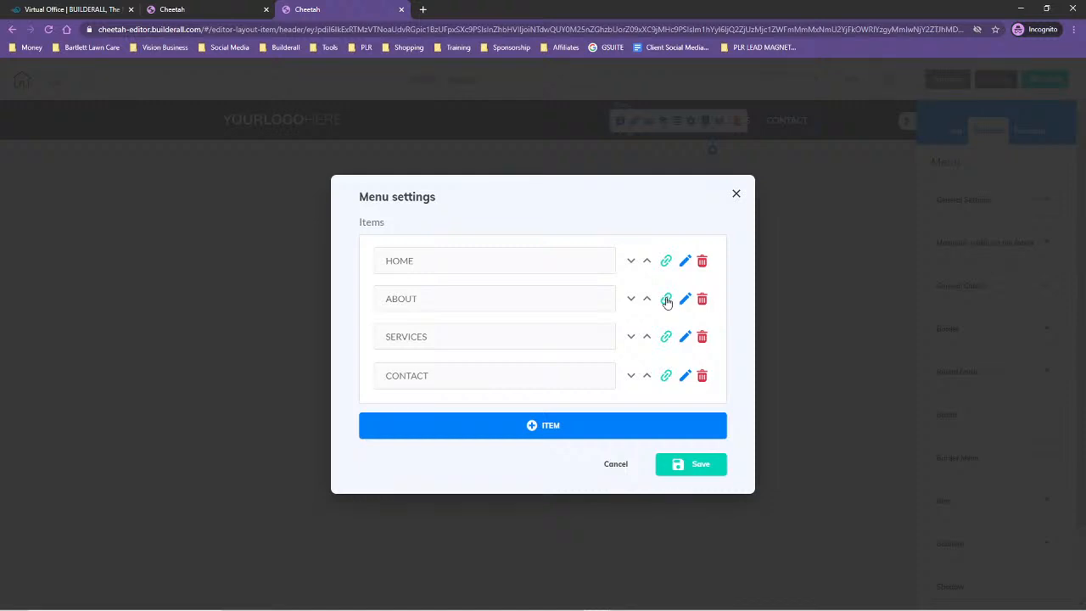
{"action": "left_click", "coordinate": [702, 299]}
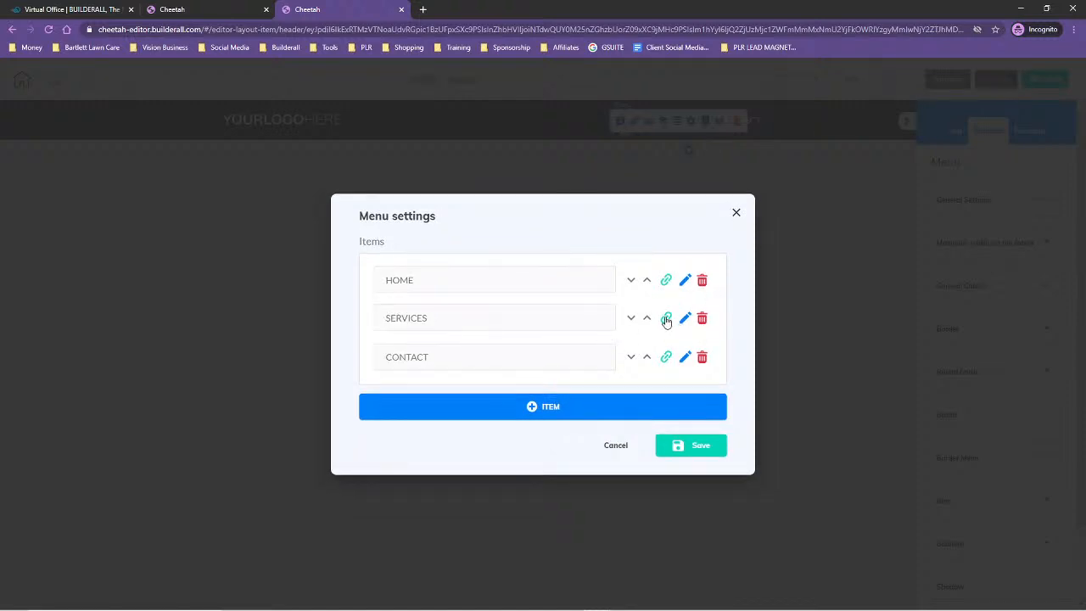
{"action": "left_click", "coordinate": [667, 319]}
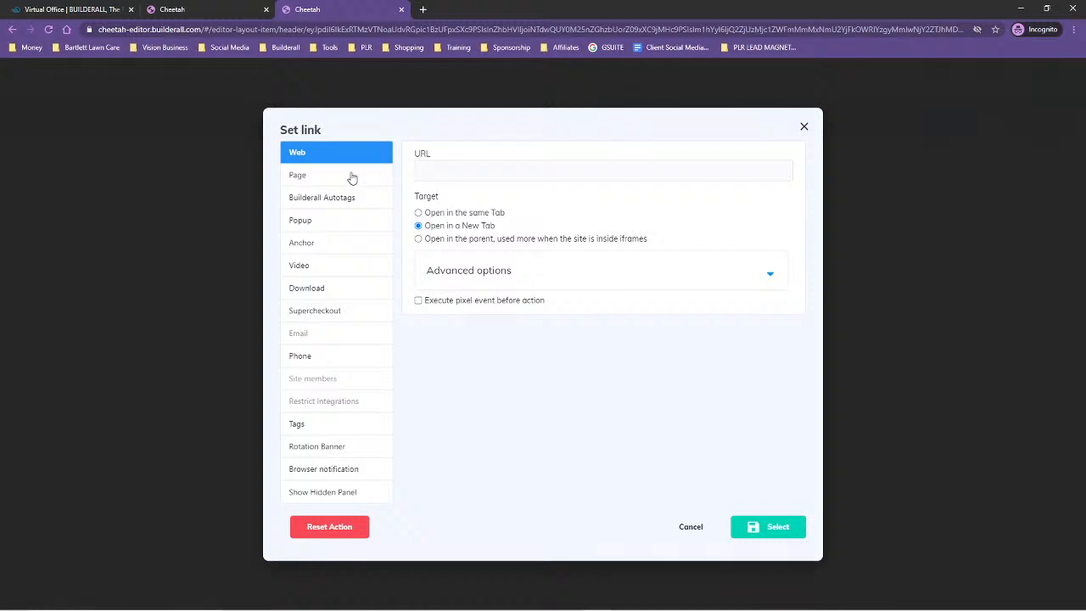
{"action": "left_click", "coordinate": [335, 178]}
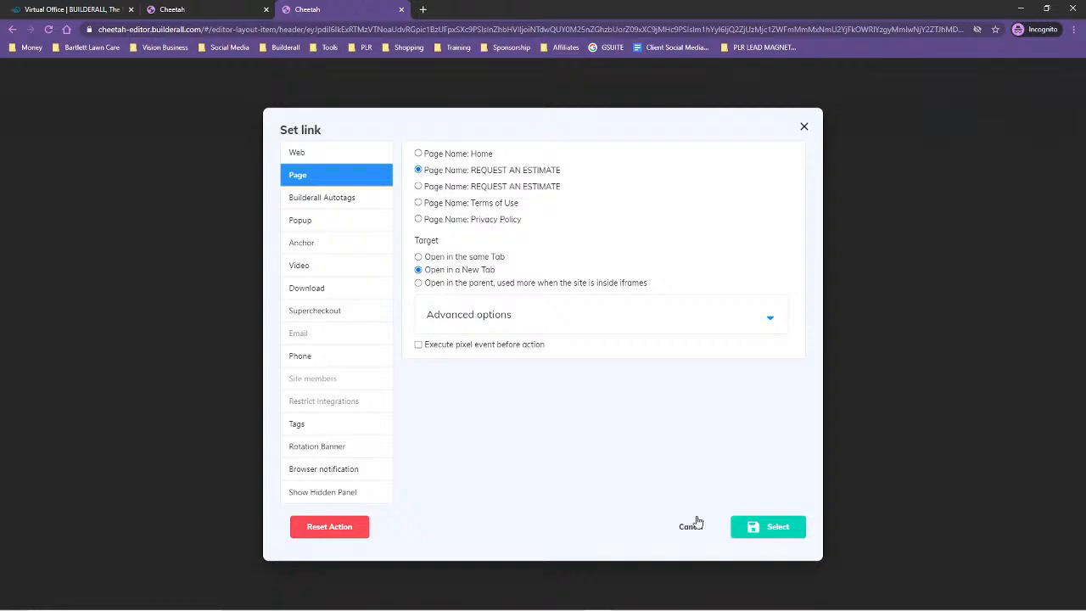
{"action": "left_click", "coordinate": [692, 527]}
Save the menu settings and the header, then leave the editor for the site's page overview
{"action": "left_click", "coordinate": [691, 445]}
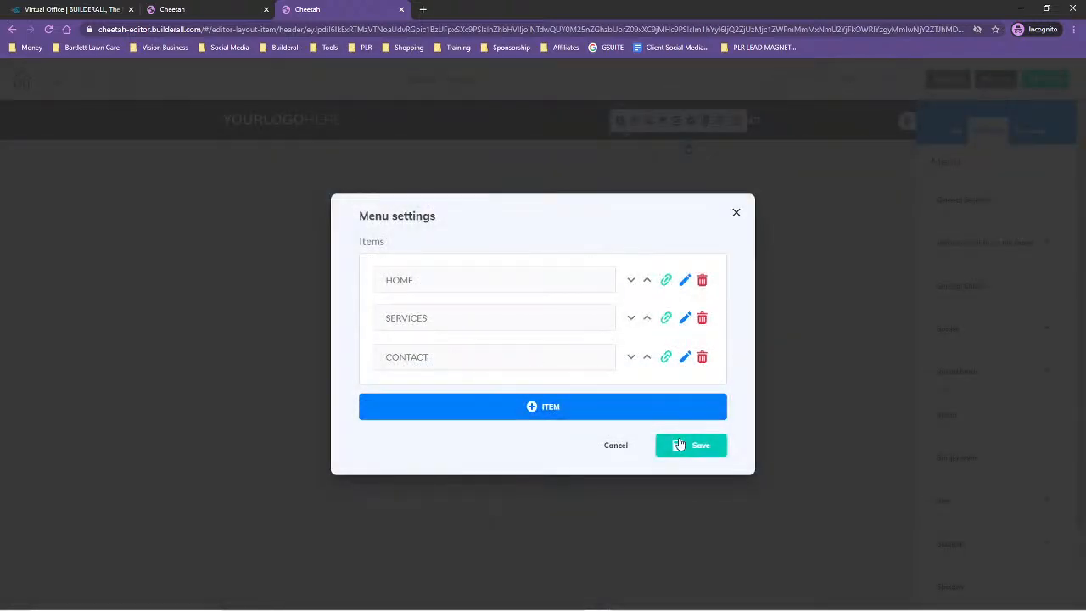
{"action": "left_click", "coordinate": [1050, 83]}
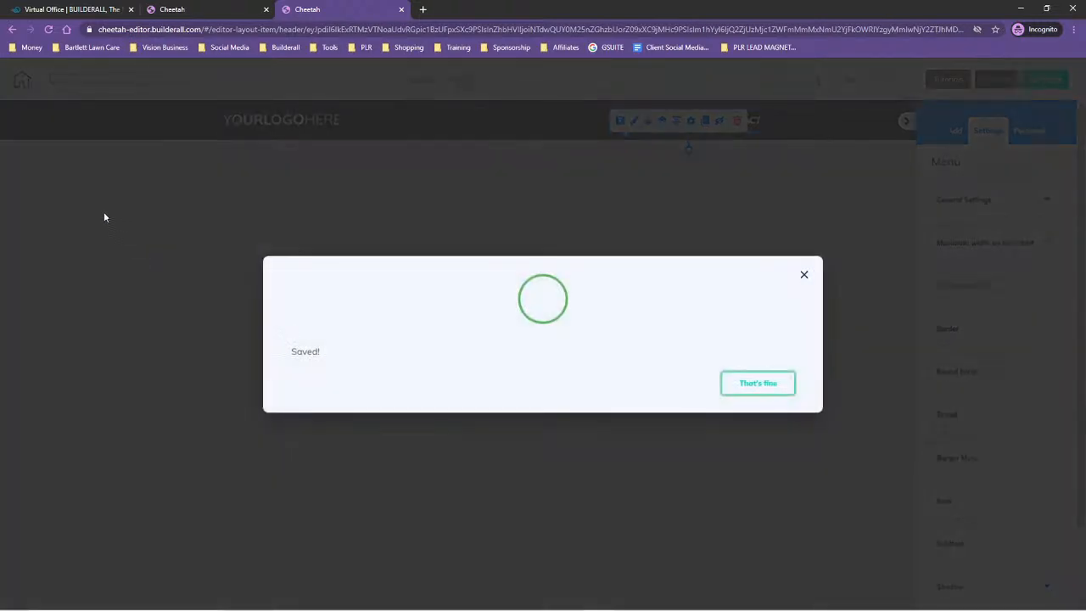
{"action": "left_click", "coordinate": [759, 387]}
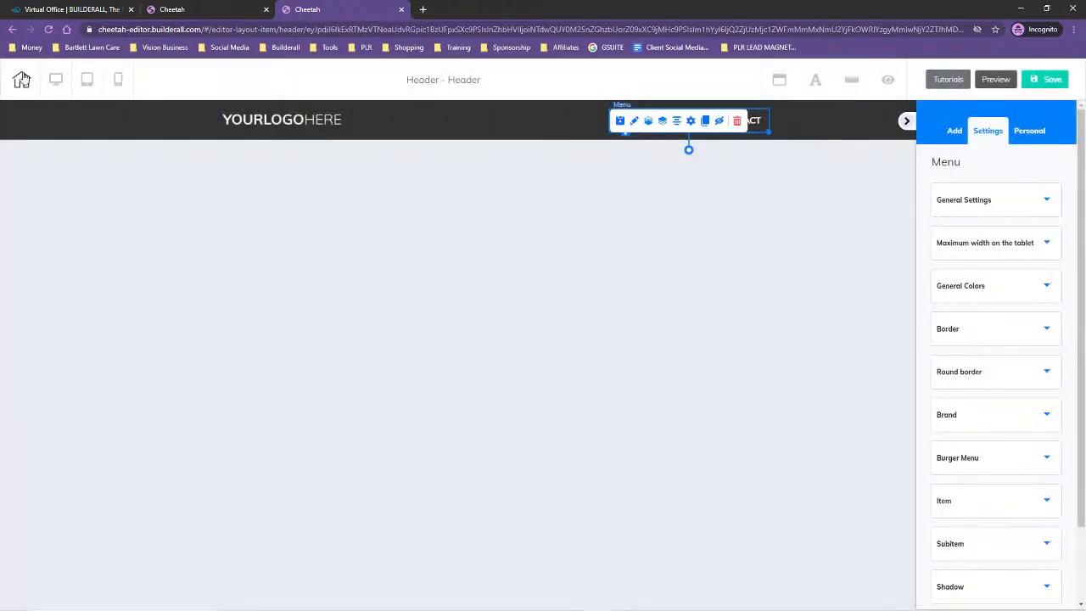
{"action": "left_click", "coordinate": [21, 79]}
{"action": "left_click", "coordinate": [570, 358]}
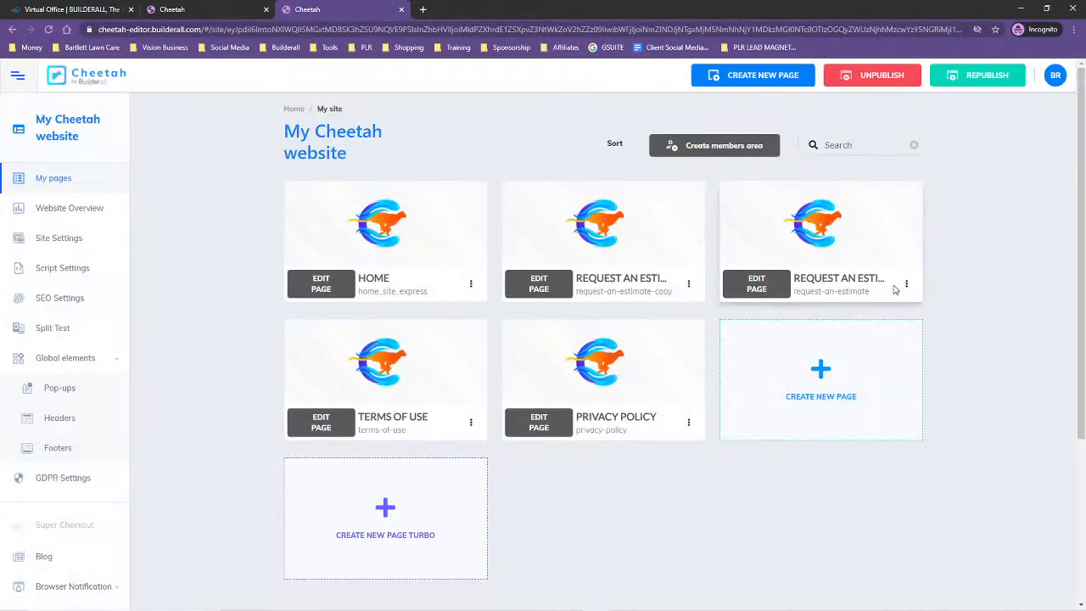
Check the live version of the page with the request-an-estimate address, then close it
{"action": "left_click", "coordinate": [908, 289]}
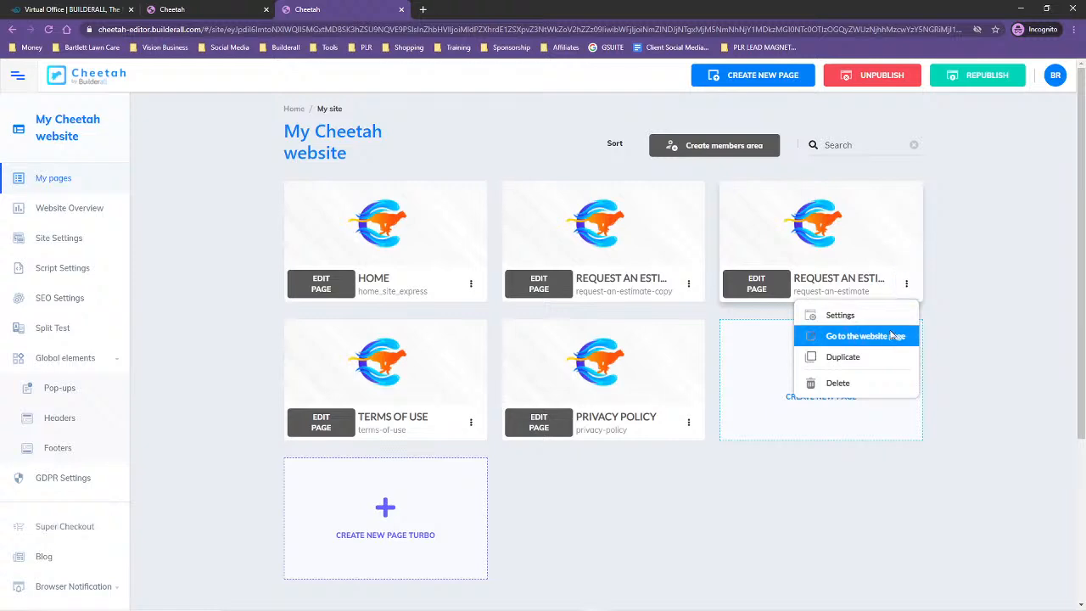
{"action": "left_click", "coordinate": [897, 336]}
{"action": "left_click", "coordinate": [538, 10]}
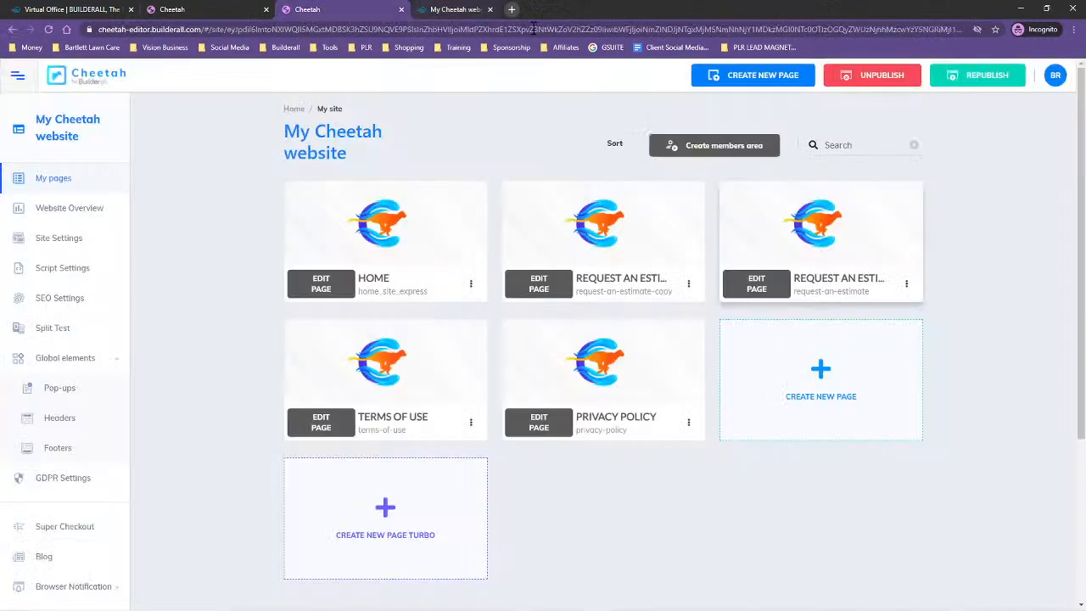
In the settings of the page with the request-an-estimate address, set both name and title to Pay Now
{"action": "left_click", "coordinate": [909, 286]}
{"action": "left_click", "coordinate": [828, 316]}
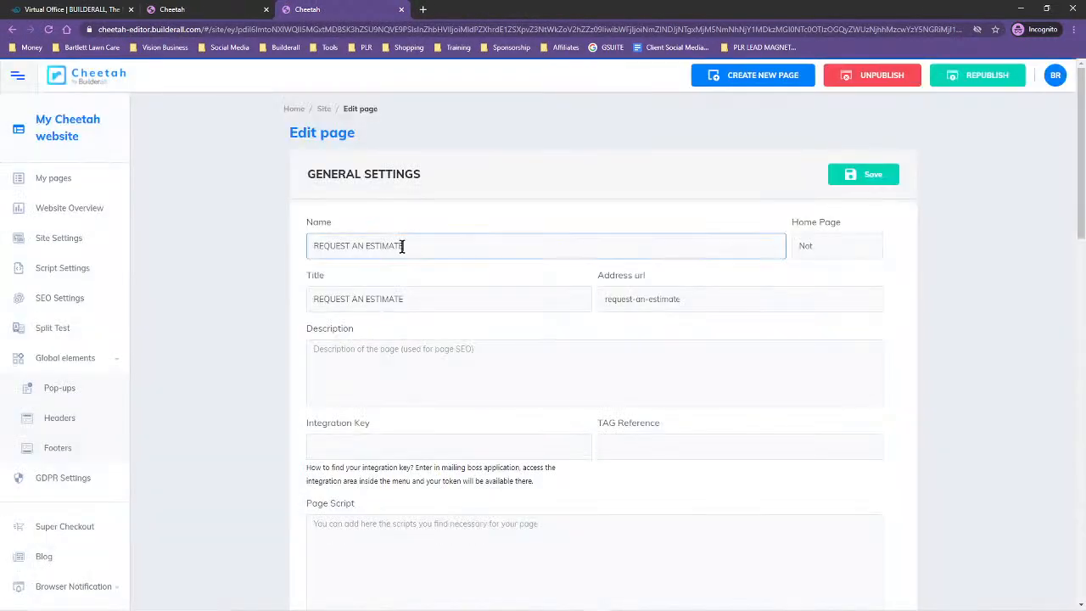
{"action": "left_click_drag", "start_coordinate": [400, 245], "coordinate": [268, 253]}
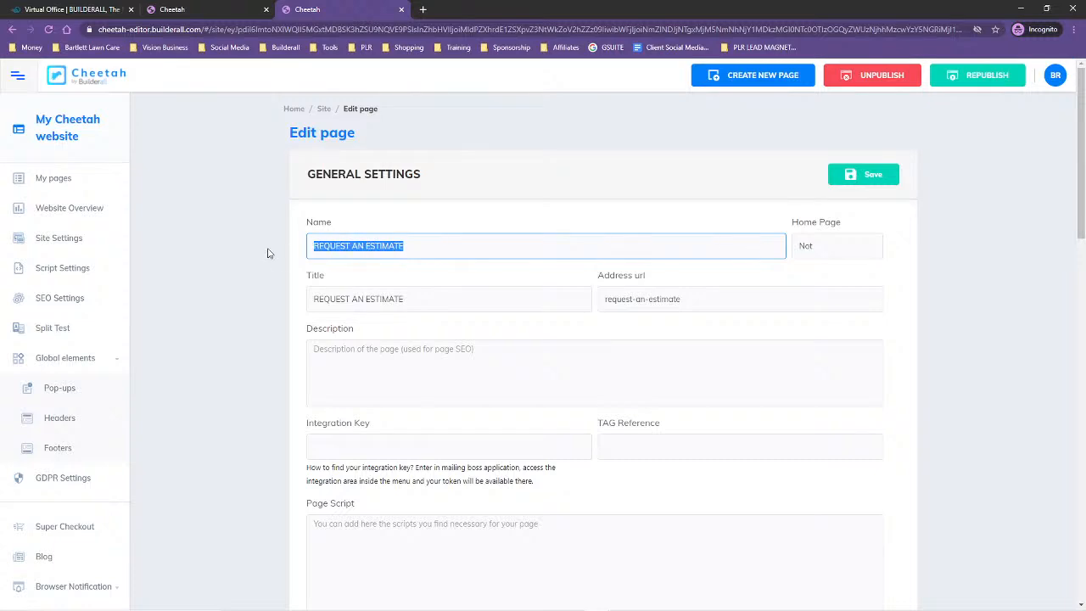
{"action": "type", "text": "Pay Now"}
{"action": "left_click_drag", "start_coordinate": [365, 249], "coordinate": [277, 248]}
{"action": "key", "text": "ctrl+c"}
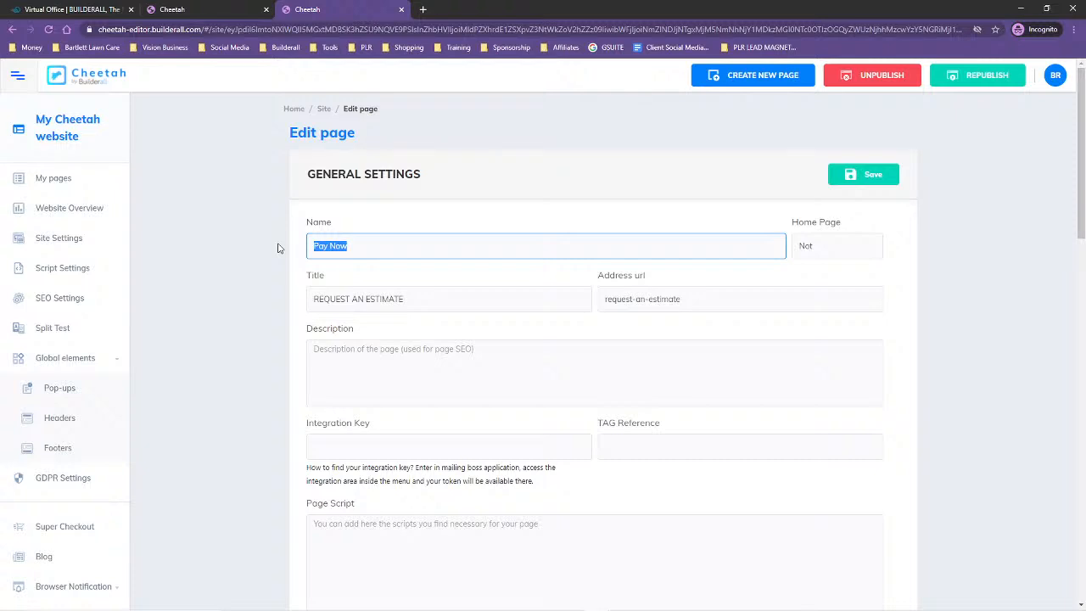
{"action": "left_click_drag", "start_coordinate": [413, 290], "coordinate": [241, 302]}
{"action": "key", "text": "ctrl+v"}
Set the page's address URL to Pay, save its general settings and republish the site
{"action": "left_click_drag", "start_coordinate": [699, 299], "coordinate": [574, 306]}
{"action": "key", "text": "ctrl+v"}
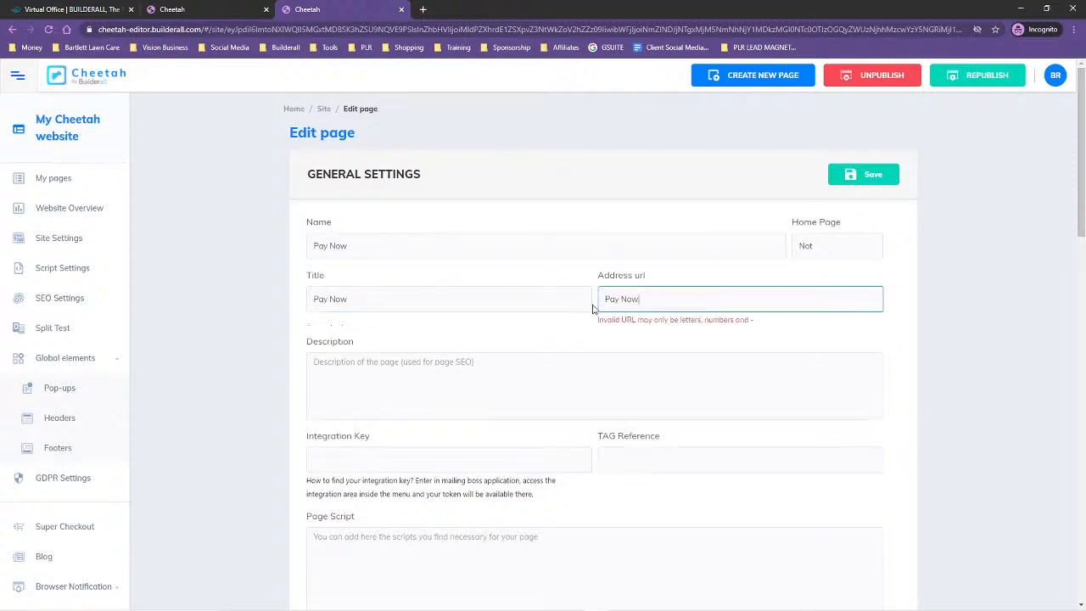
{"action": "left_click", "coordinate": [622, 299]}
{"action": "key", "text": "BackSpace"}
{"action": "key", "text": "Delete"}
{"action": "key", "text": "Delete"}
{"action": "key", "text": "Delete"}
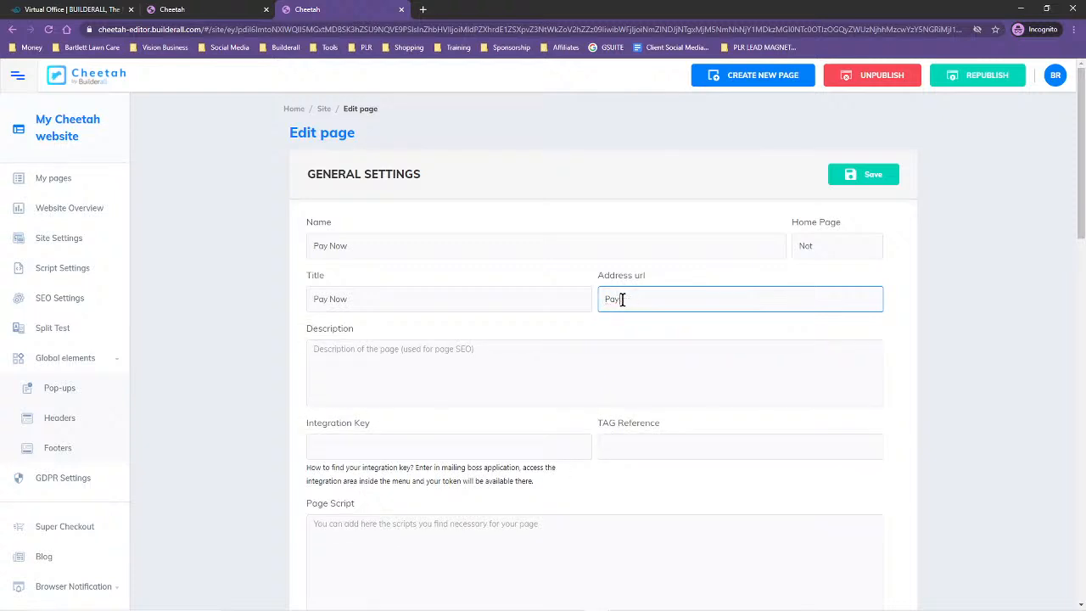
{"action": "left_click", "coordinate": [854, 175]}
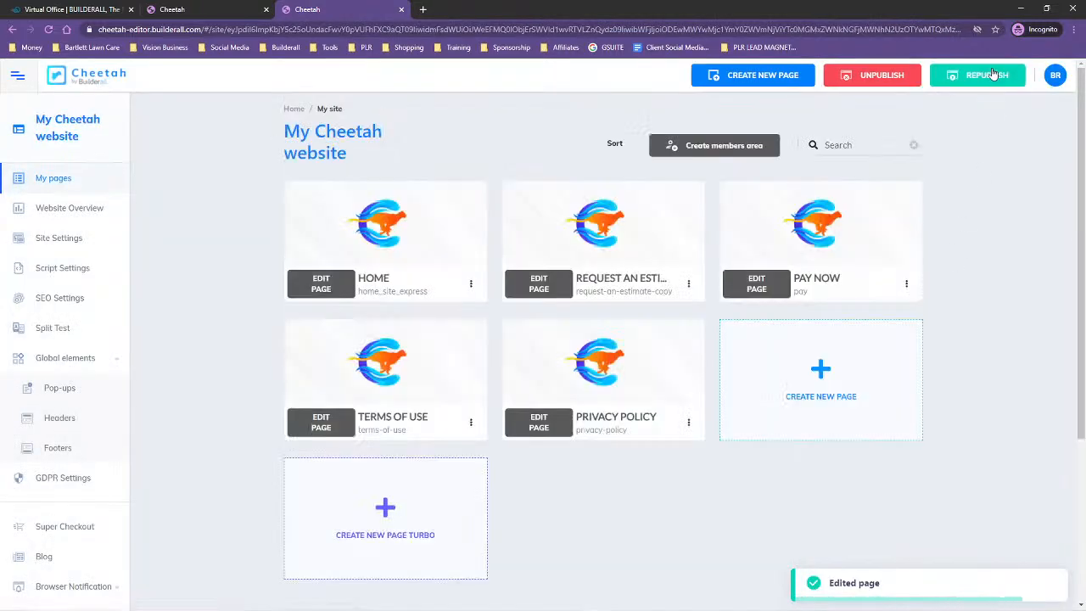
{"action": "left_click", "coordinate": [993, 75]}
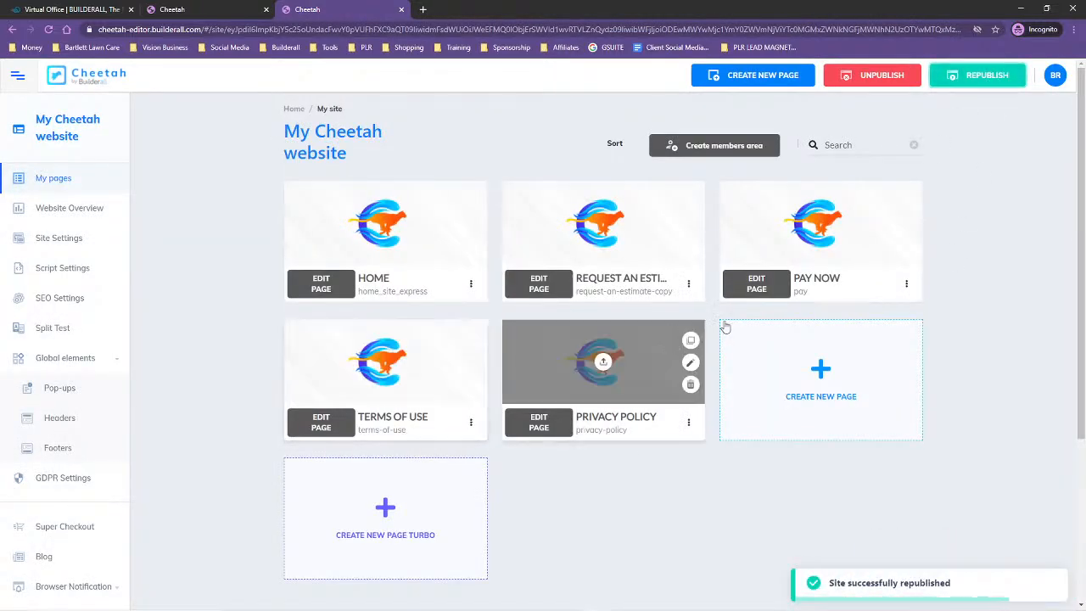
View the live version of the page with the request-an-estimate-copy address, then close it
{"action": "left_click", "coordinate": [689, 288]}
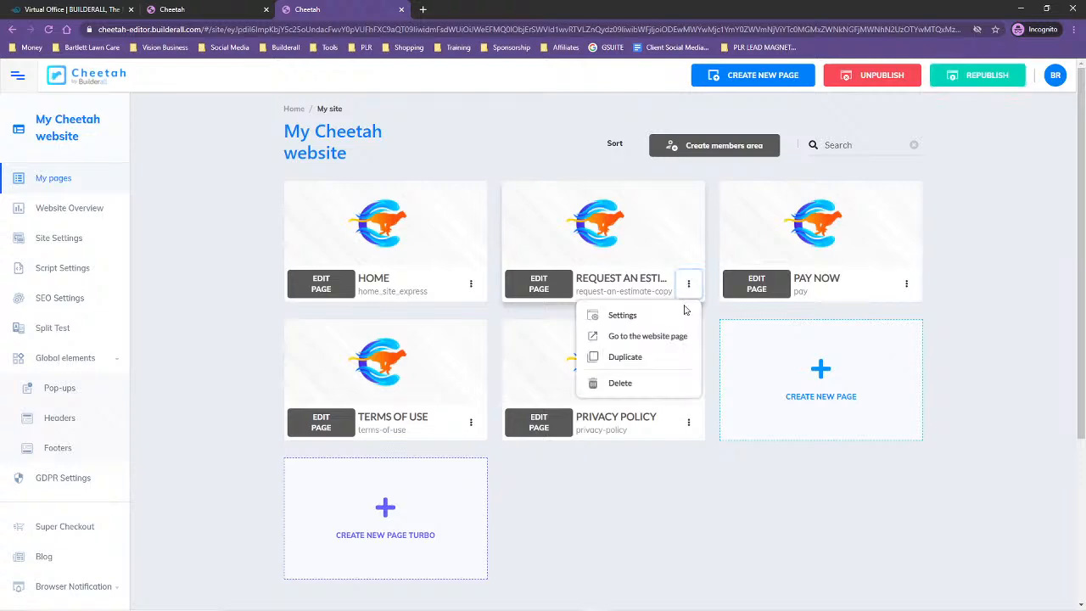
{"action": "left_click", "coordinate": [666, 336]}
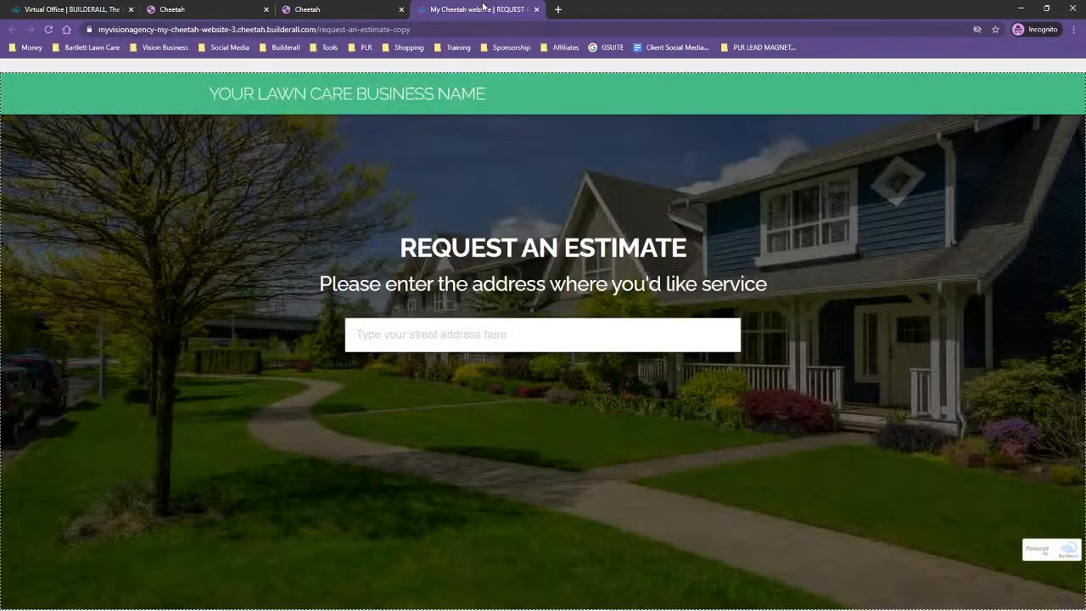
{"action": "left_click", "coordinate": [536, 9]}
Open the Request an Estimate page in the editor, save it and close the editor
{"action": "left_click", "coordinate": [538, 283]}
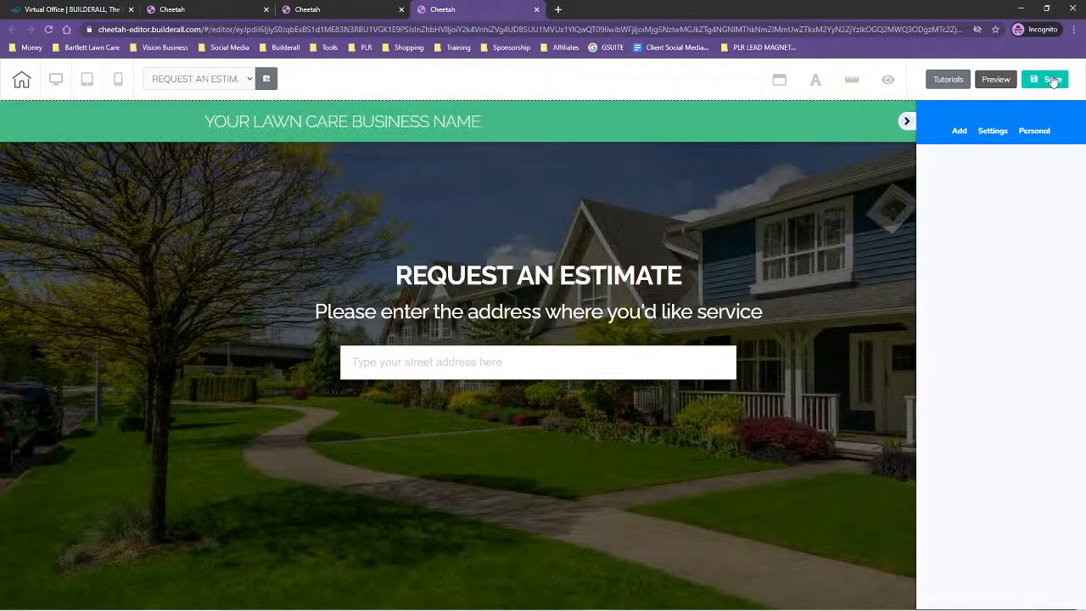
{"action": "left_click", "coordinate": [1051, 80]}
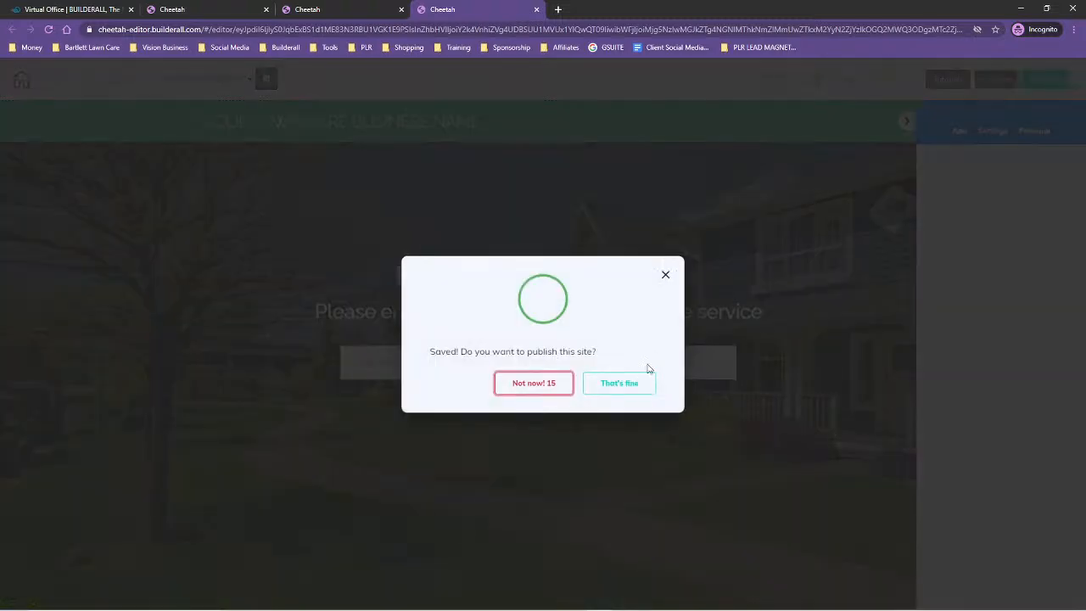
{"action": "left_click", "coordinate": [636, 379]}
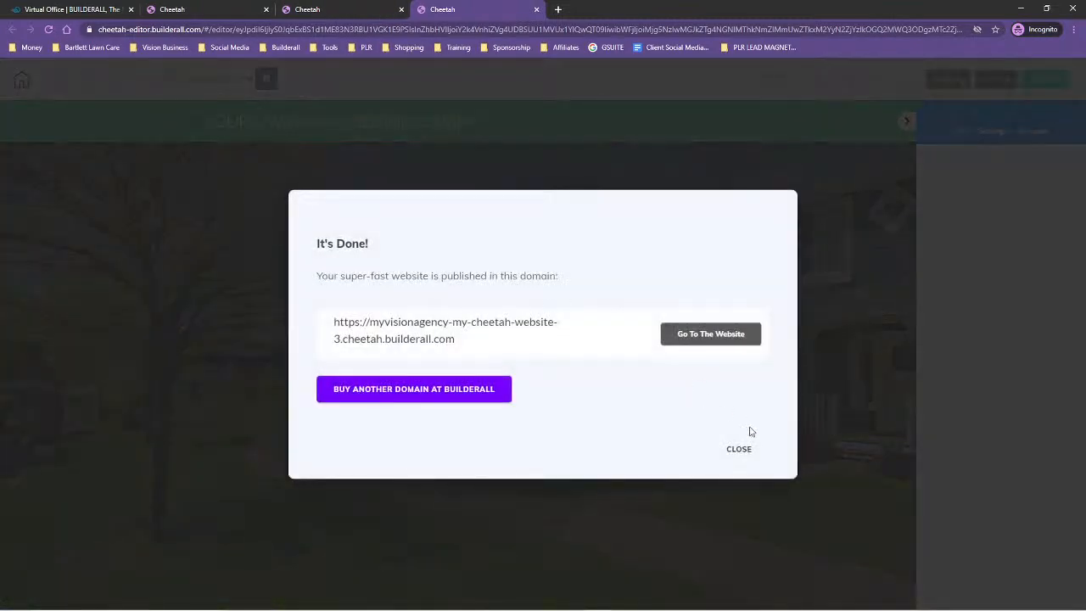
{"action": "left_click", "coordinate": [733, 451]}
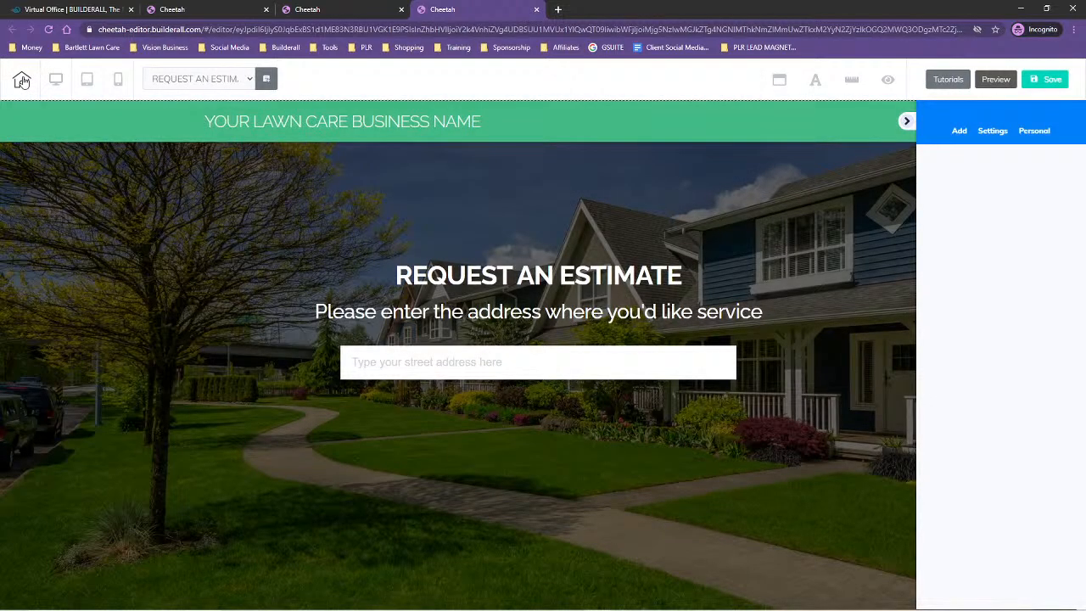
{"action": "left_click", "coordinate": [536, 10]}
{"action": "left_click", "coordinate": [598, 93]}
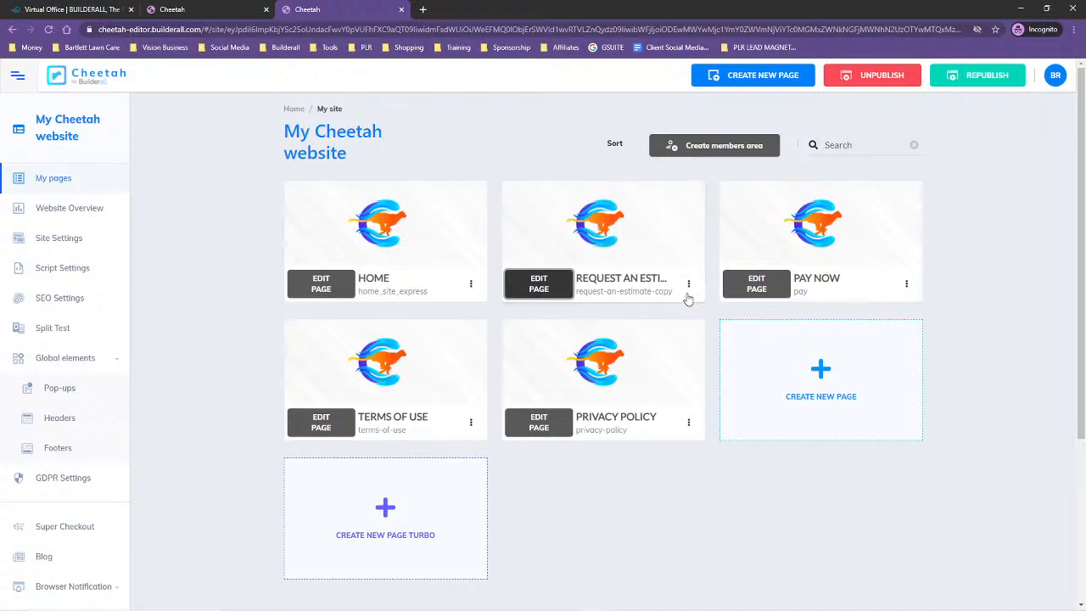
In the settings of the Request an Estimate page, set both name and title to ESTIMATE
{"action": "left_click", "coordinate": [689, 285]}
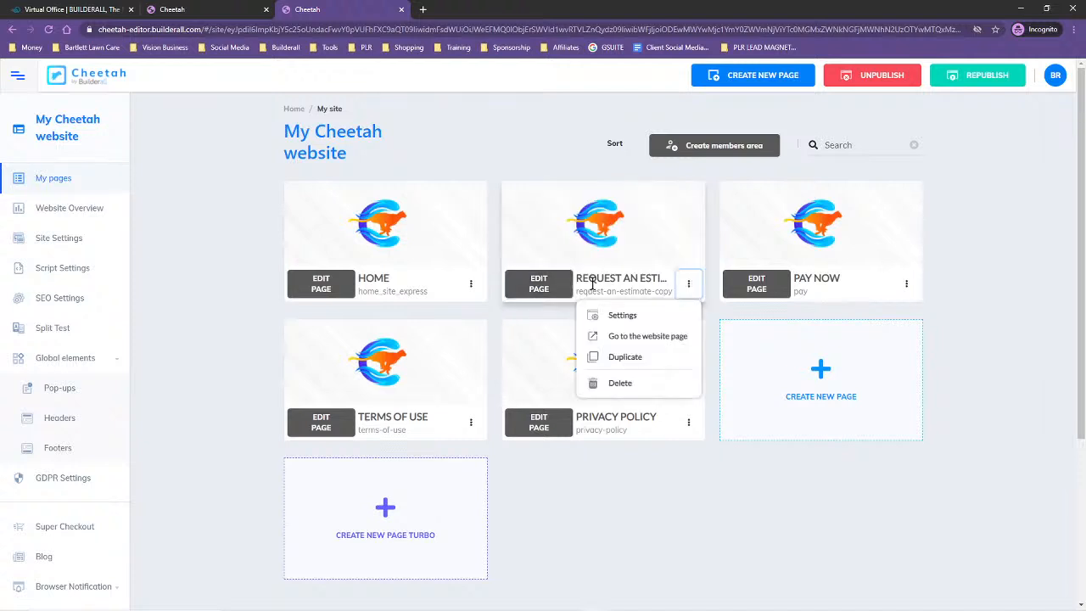
{"action": "left_click", "coordinate": [625, 315]}
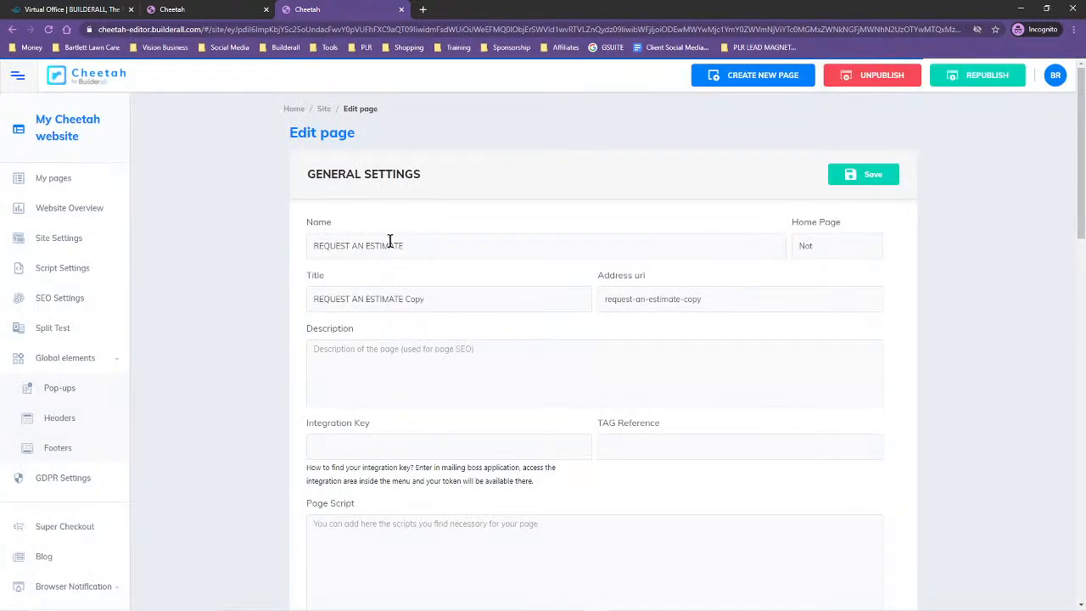
{"action": "left_click", "coordinate": [366, 247]}
{"action": "key", "text": "BackSpace"}
{"action": "key", "text": "BackSpace"}
{"action": "key", "text": "BackSpace"}
{"action": "key", "text": "BackSpace"}
{"action": "key", "text": "BackSpace"}
{"action": "key", "text": "BackSpace"}
{"action": "key", "text": "BackSpace"}
{"action": "key", "text": "BackSpace"}
{"action": "key", "text": "BackSpace"}
{"action": "key", "text": "BackSpace"}
{"action": "key", "text": "BackSpace"}
{"action": "left_click_drag", "start_coordinate": [358, 244], "coordinate": [309, 244]}
{"action": "key", "text": "ctrl+c"}
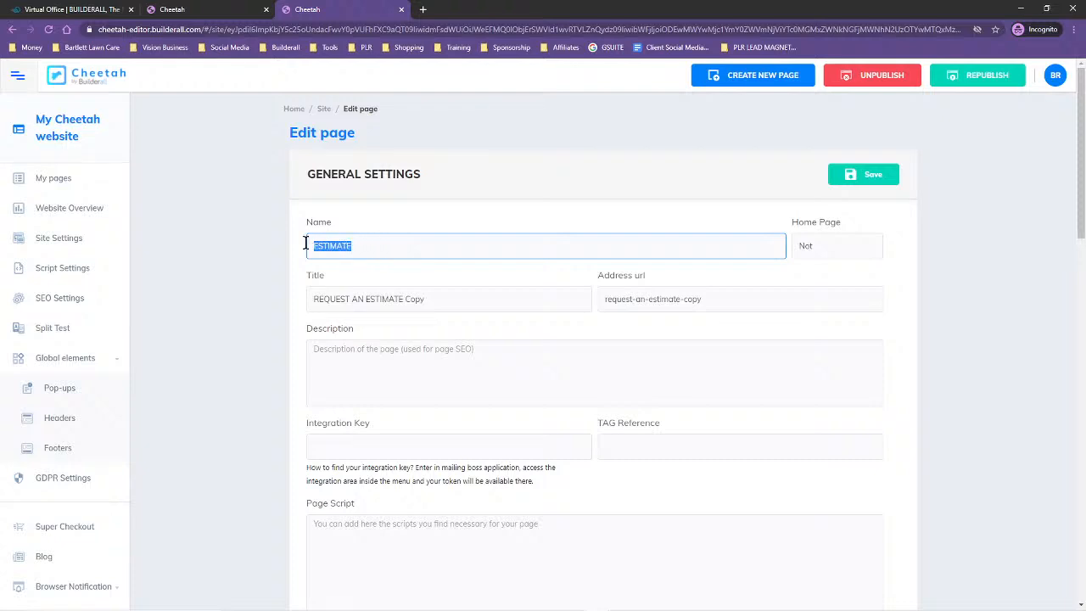
{"action": "left_click", "coordinate": [437, 299]}
{"action": "key", "text": "ctrl+v"}
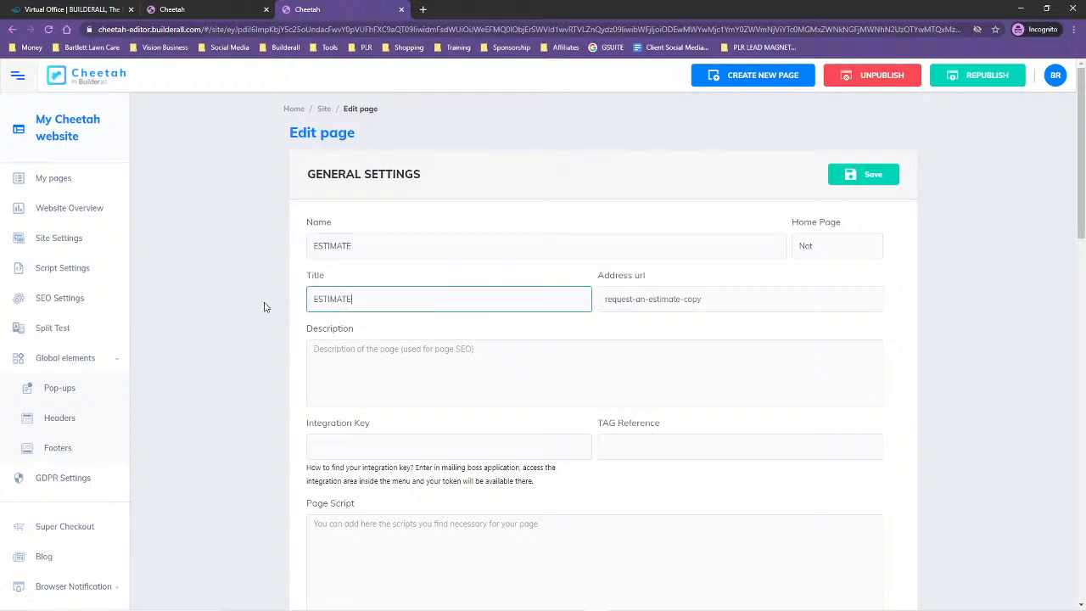
Set the estimate page's address URL to estimate and save its general settings
{"action": "left_click", "coordinate": [648, 299]}
{"action": "key", "text": "BackSpace"}
{"action": "key", "text": "BackSpace"}
{"action": "key", "text": "BackSpace"}
{"action": "key", "text": "BackSpace"}
{"action": "key", "text": "BackSpace"}
{"action": "key", "text": "BackSpace"}
{"action": "key", "text": "BackSpace"}
{"action": "key", "text": "BackSpace"}
{"action": "key", "text": "BackSpace"}
{"action": "key", "text": "BackSpace"}
{"action": "key", "text": "BackSpace"}
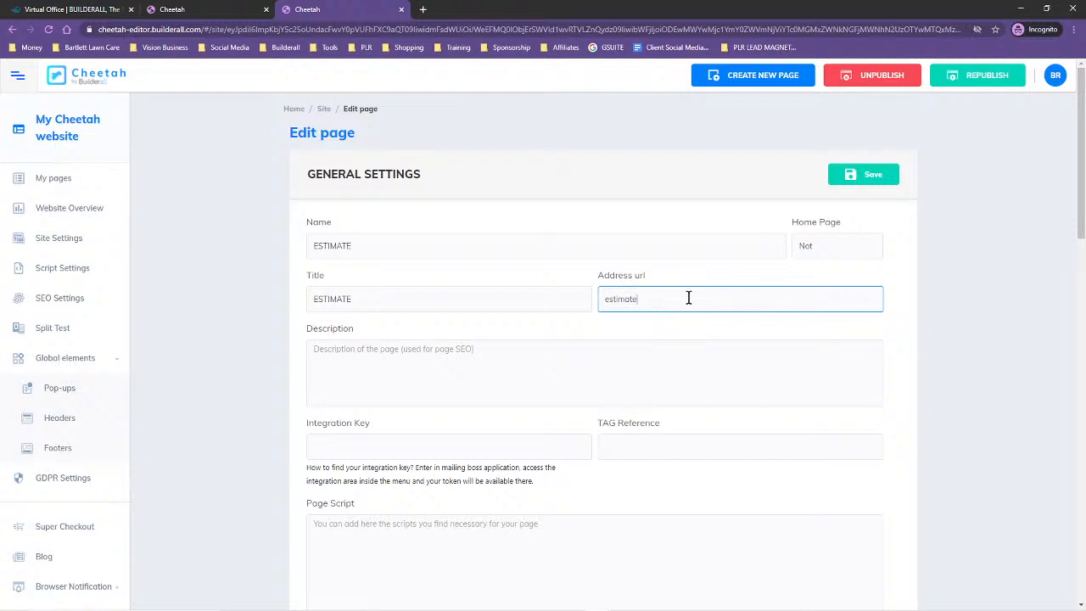
{"action": "left_click", "coordinate": [872, 176]}
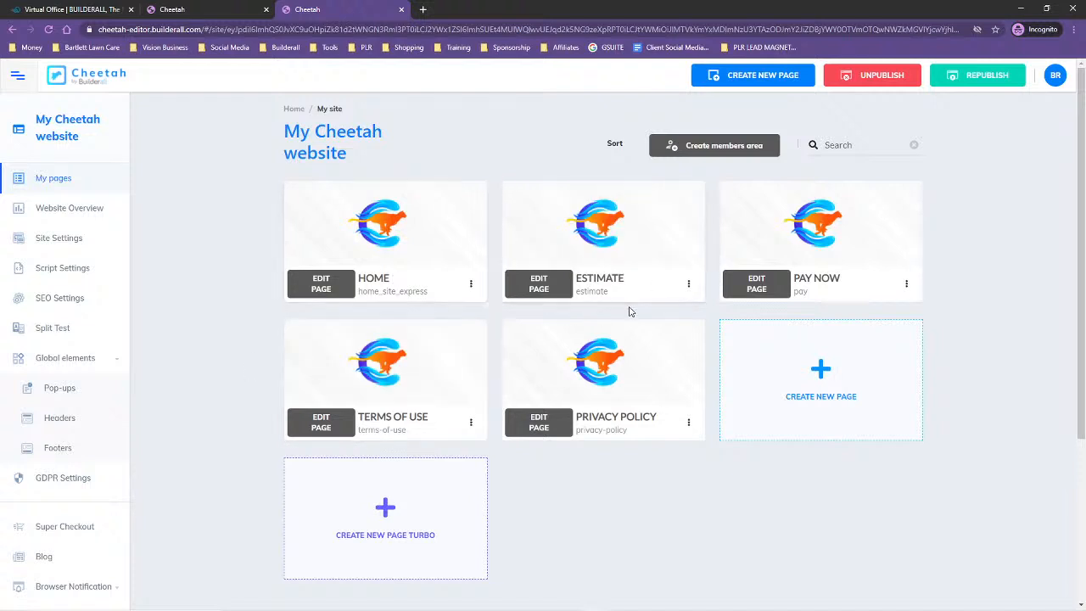
In the Home page's settings, shorten the title to Home
{"action": "left_click", "coordinate": [471, 284]}
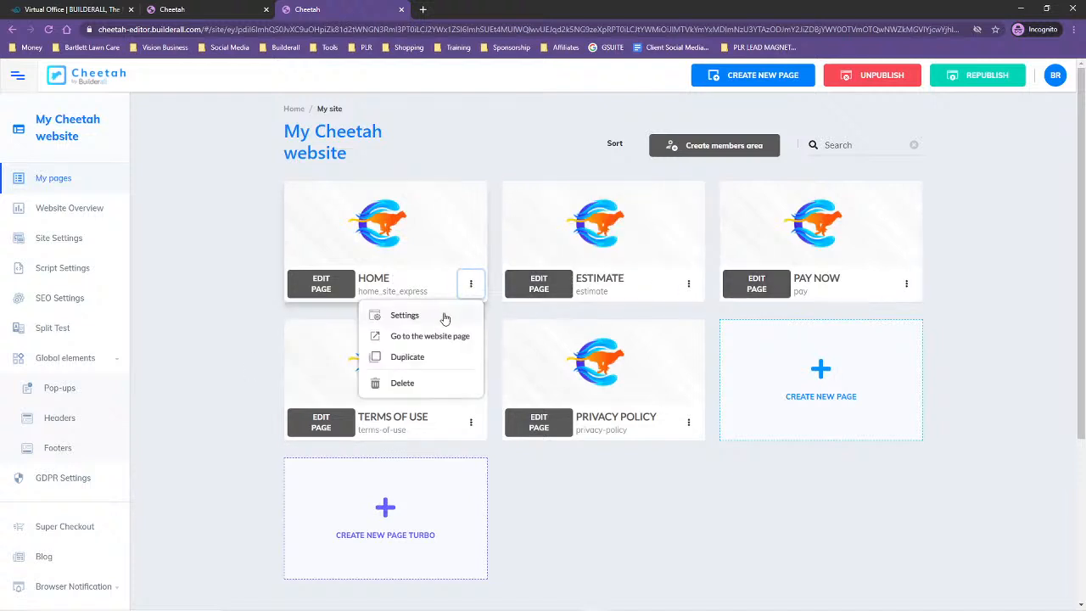
{"action": "left_click", "coordinate": [444, 314]}
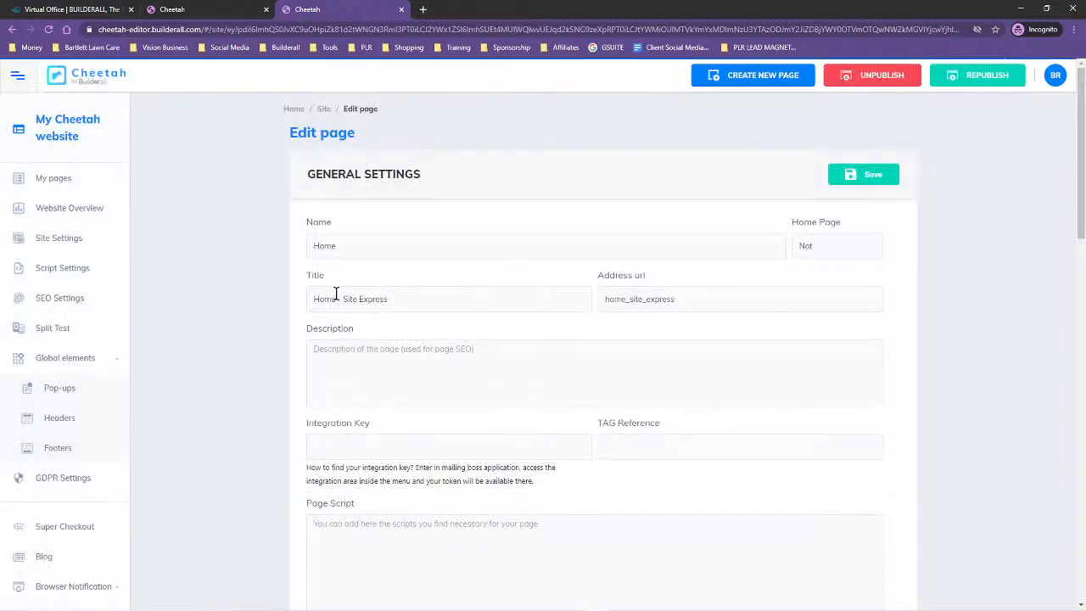
{"action": "left_click_drag", "start_coordinate": [336, 298], "coordinate": [435, 304]}
{"action": "key", "text": "BackSpace"}
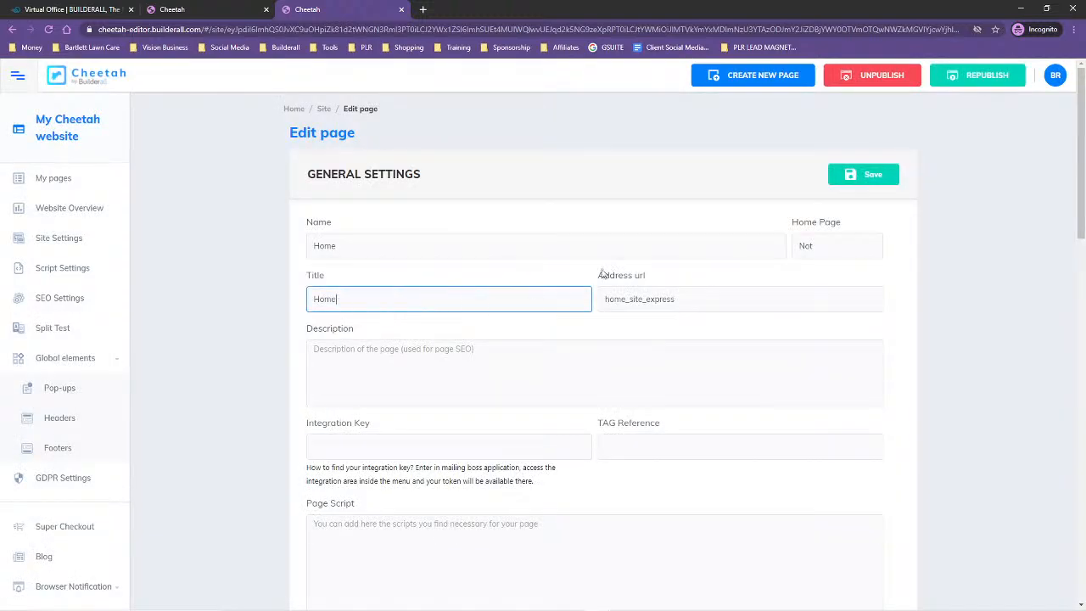
Set the Home page's address URL to home, save its settings and republish the site
{"action": "left_click_drag", "start_coordinate": [627, 298], "coordinate": [691, 296]}
{"action": "key", "text": "BackSpace"}
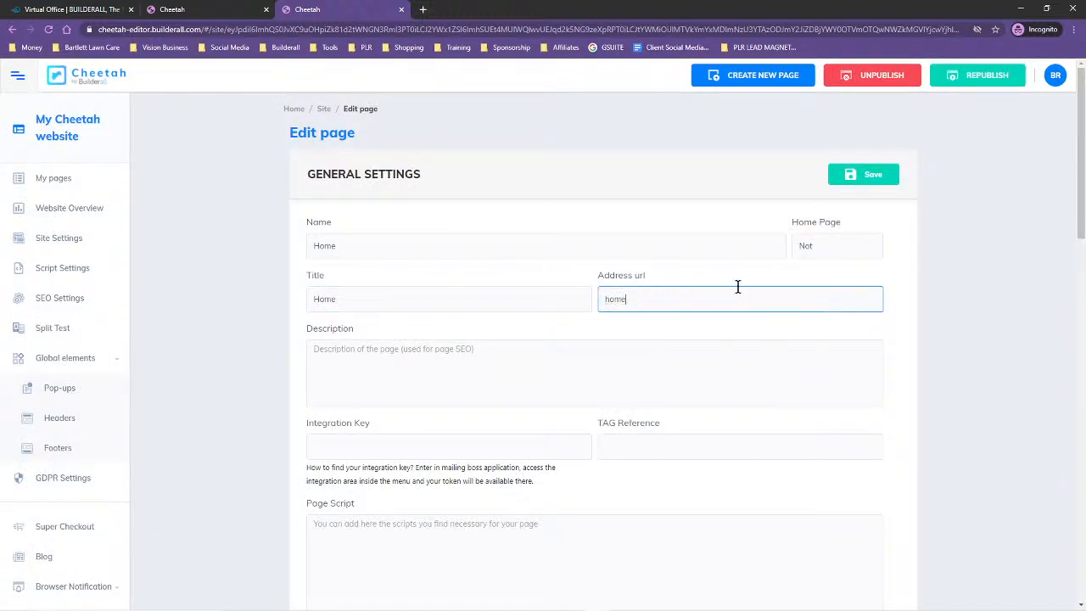
{"action": "left_click", "coordinate": [874, 177]}
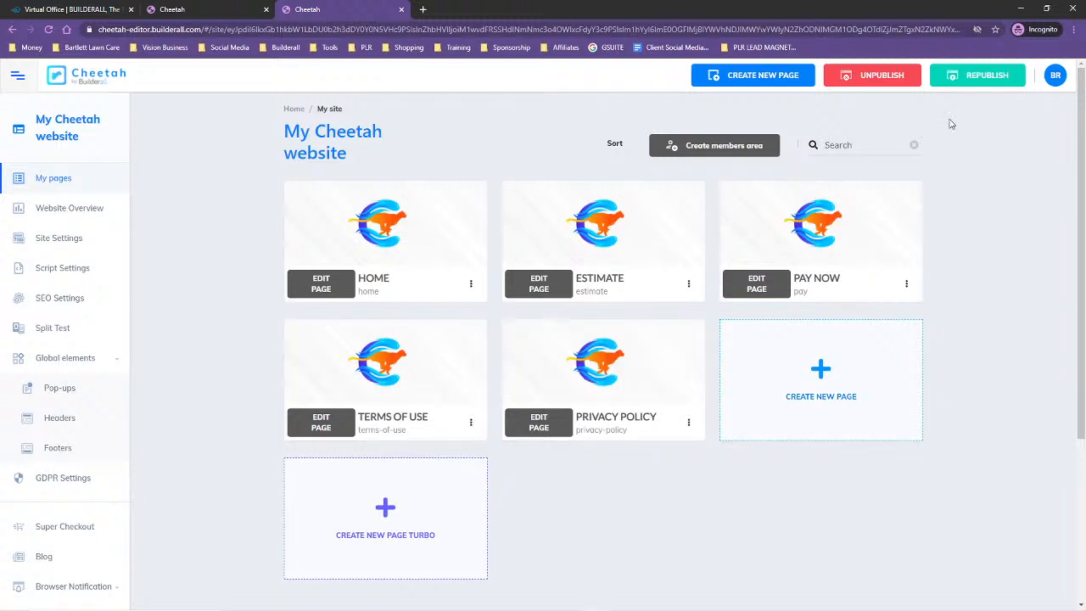
{"action": "left_click", "coordinate": [967, 85]}
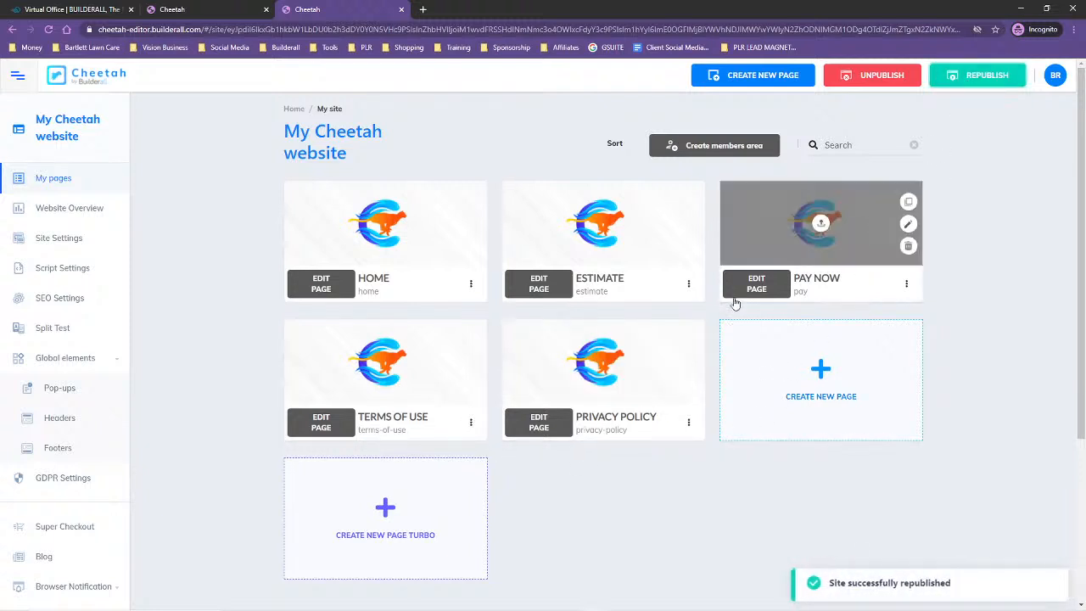
Open the item settings of the navigation menu in the site's global header
{"action": "left_click", "coordinate": [61, 418]}
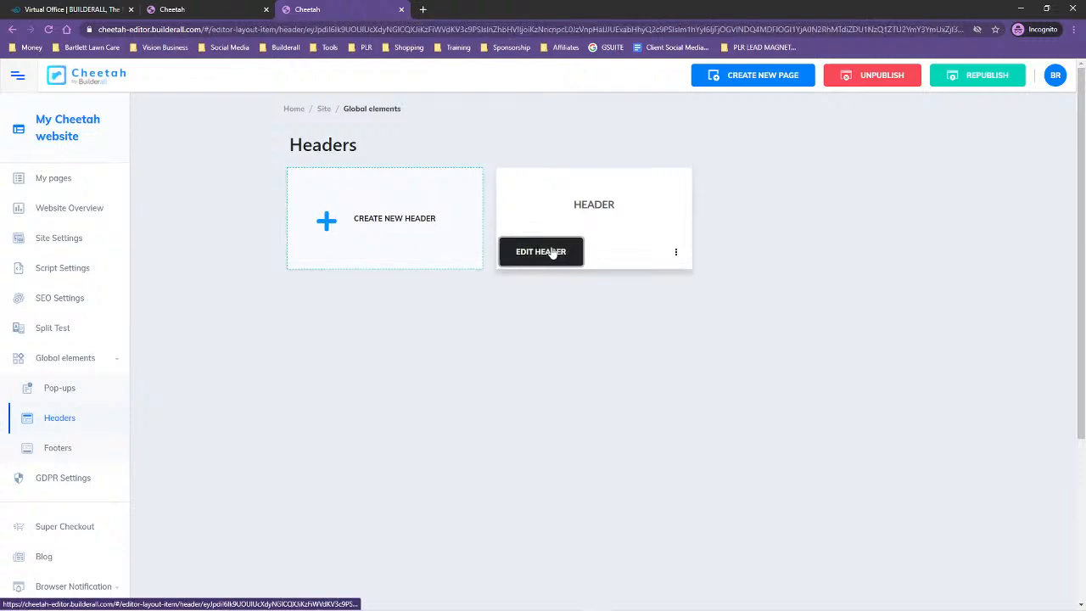
{"action": "left_click", "coordinate": [506, 259]}
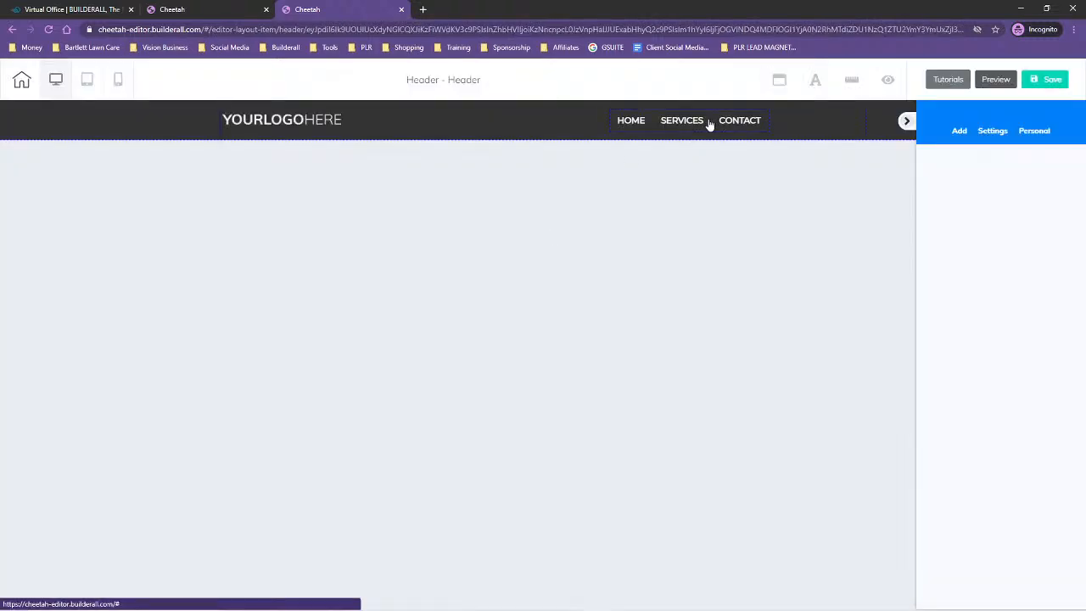
{"action": "left_click", "coordinate": [710, 125]}
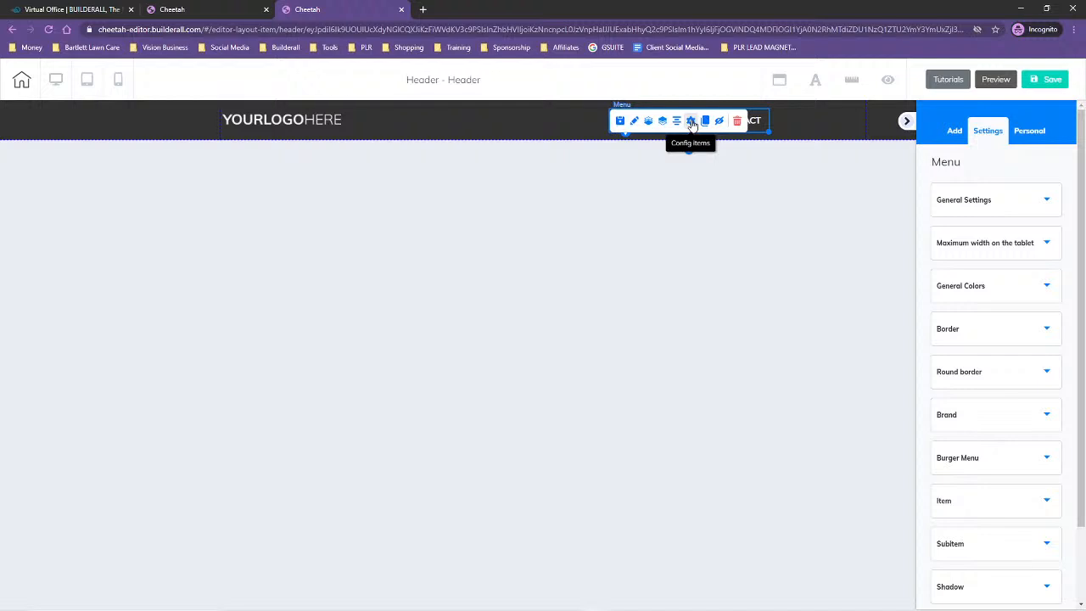
{"action": "left_click", "coordinate": [692, 121]}
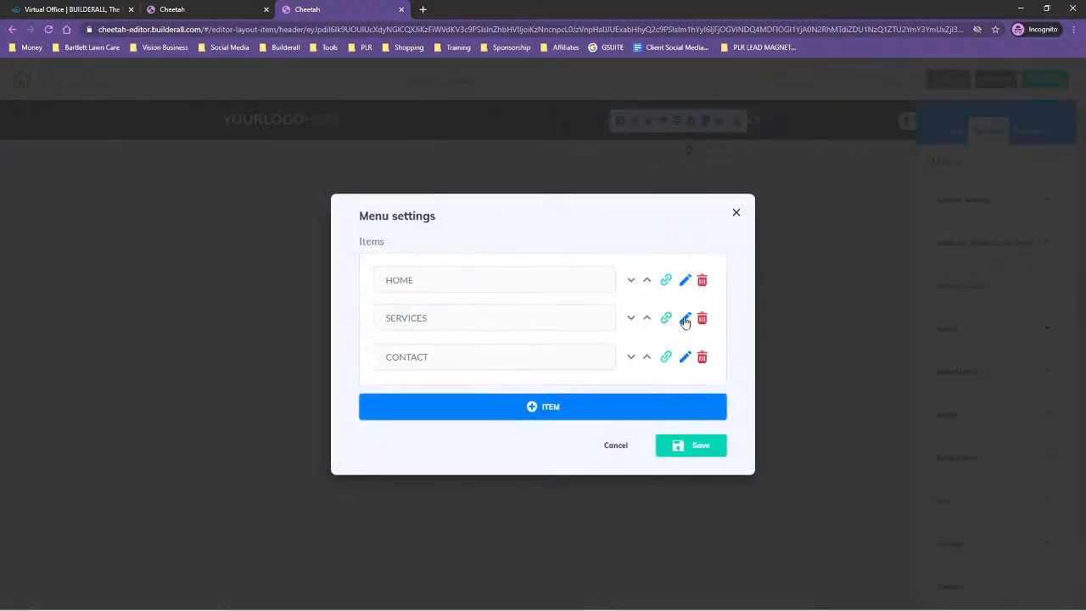
Relabel the SERVICES menu item as Estimate and save the label
{"action": "left_click", "coordinate": [685, 317]}
{"action": "left_click_drag", "start_coordinate": [439, 289], "coordinate": [370, 292]}
{"action": "type", "text": "Estimate"}
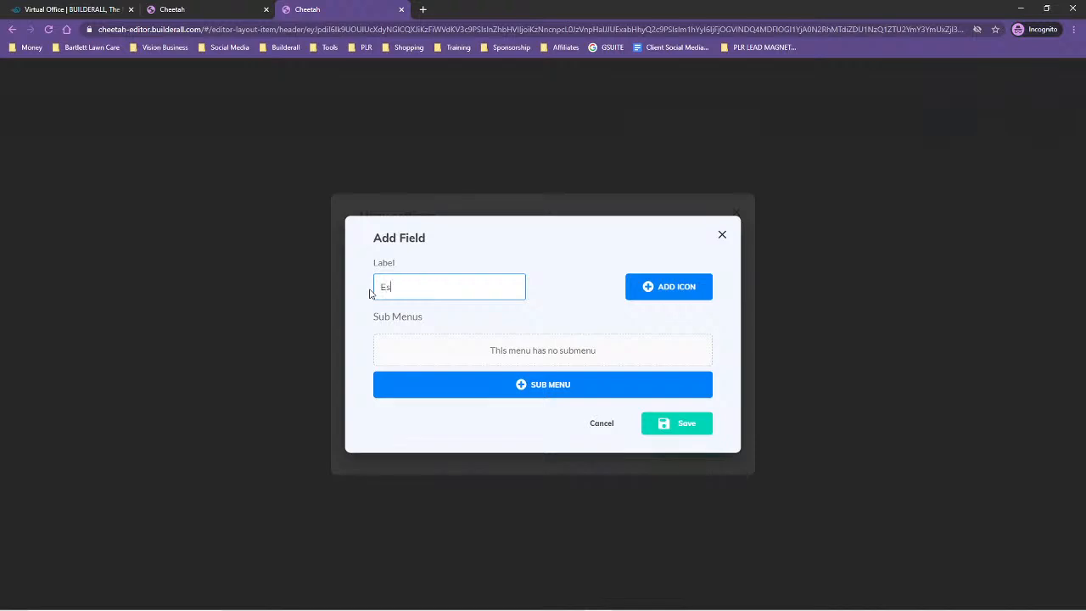
{"action": "left_click", "coordinate": [689, 429]}
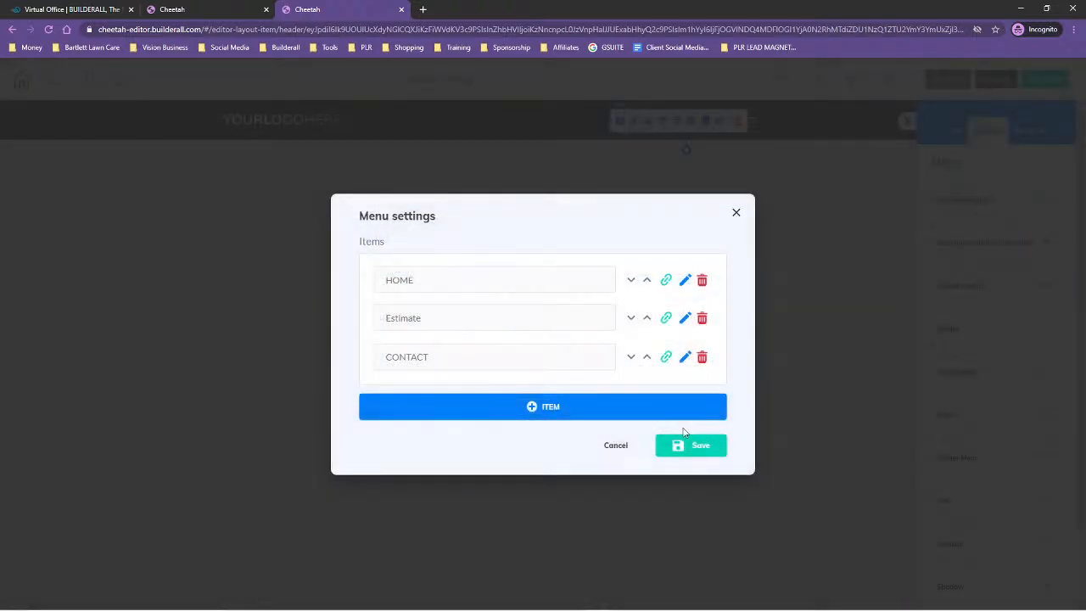
{"action": "left_click", "coordinate": [684, 319]}
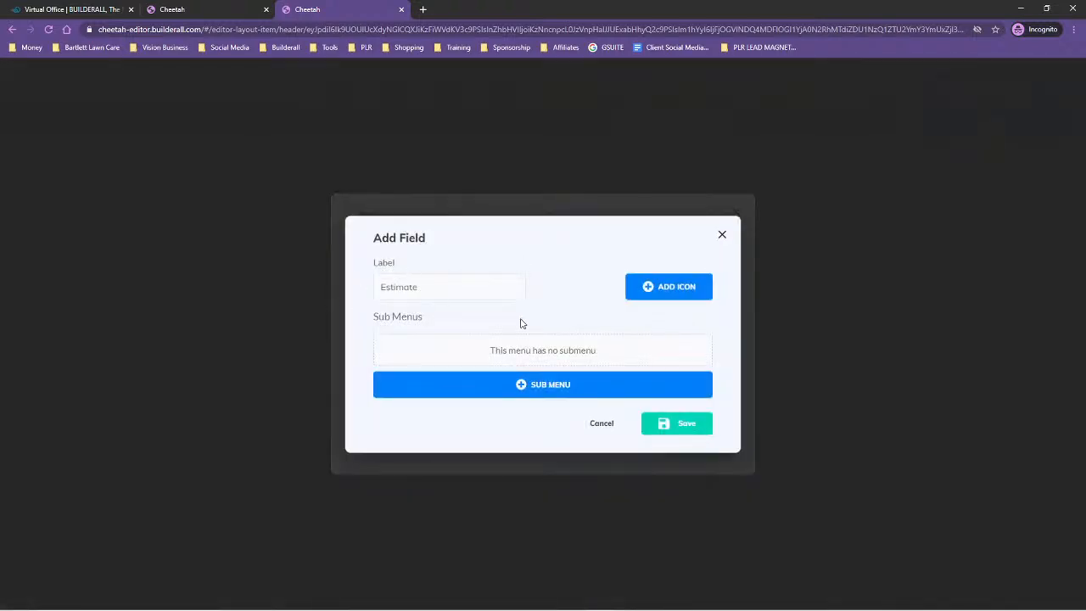
{"action": "left_click", "coordinate": [664, 424]}
Link the second menu item to the ESTIMATE page, set to open in the same tab
{"action": "left_click", "coordinate": [666, 321]}
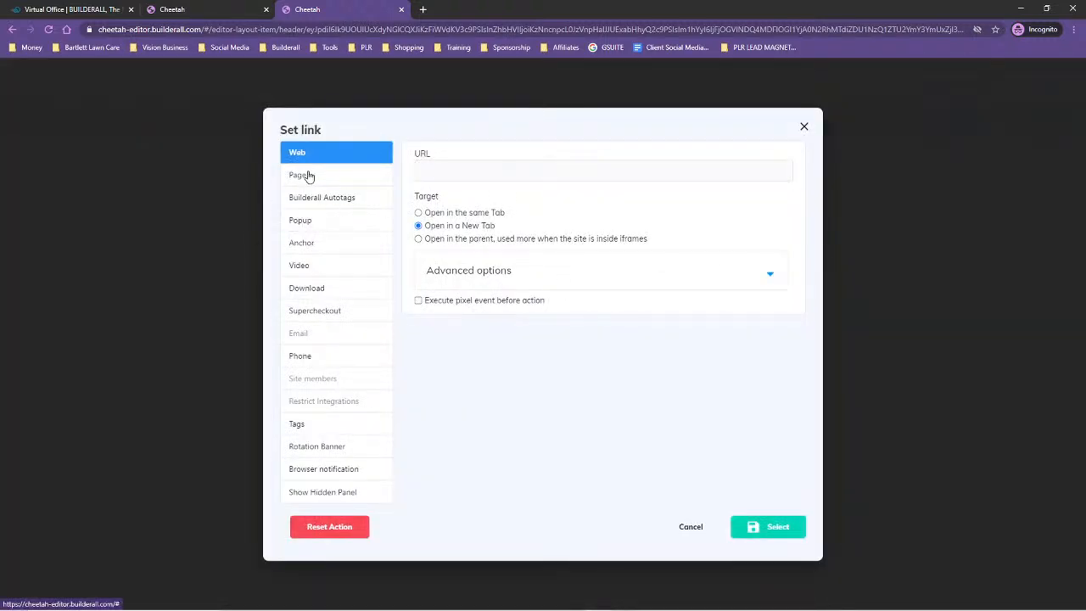
{"action": "left_click", "coordinate": [309, 176]}
{"action": "left_click", "coordinate": [474, 190]}
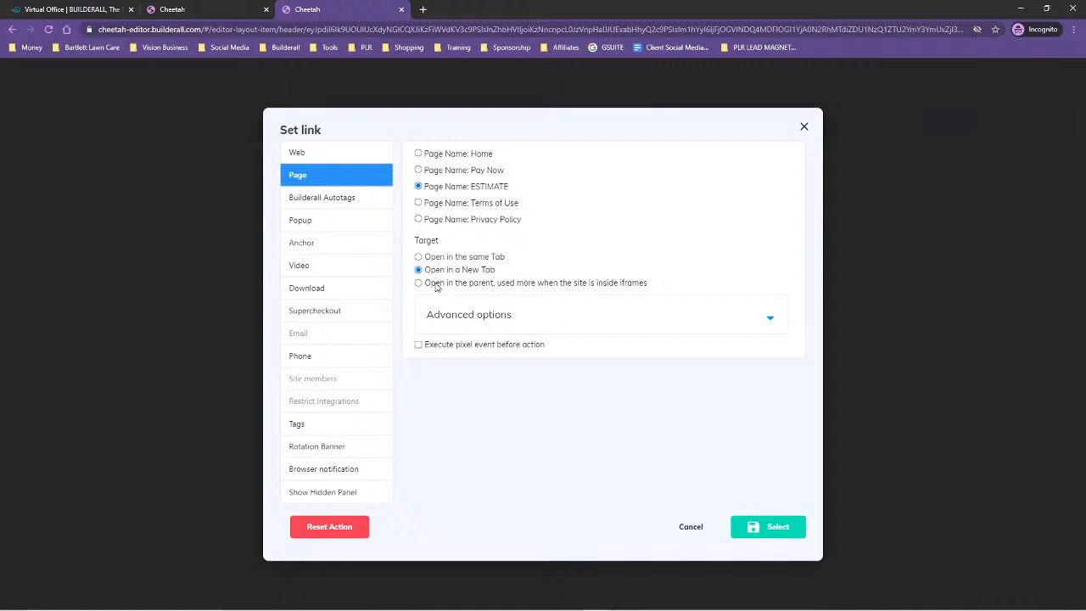
{"action": "left_click", "coordinate": [418, 258]}
{"action": "left_click", "coordinate": [757, 526]}
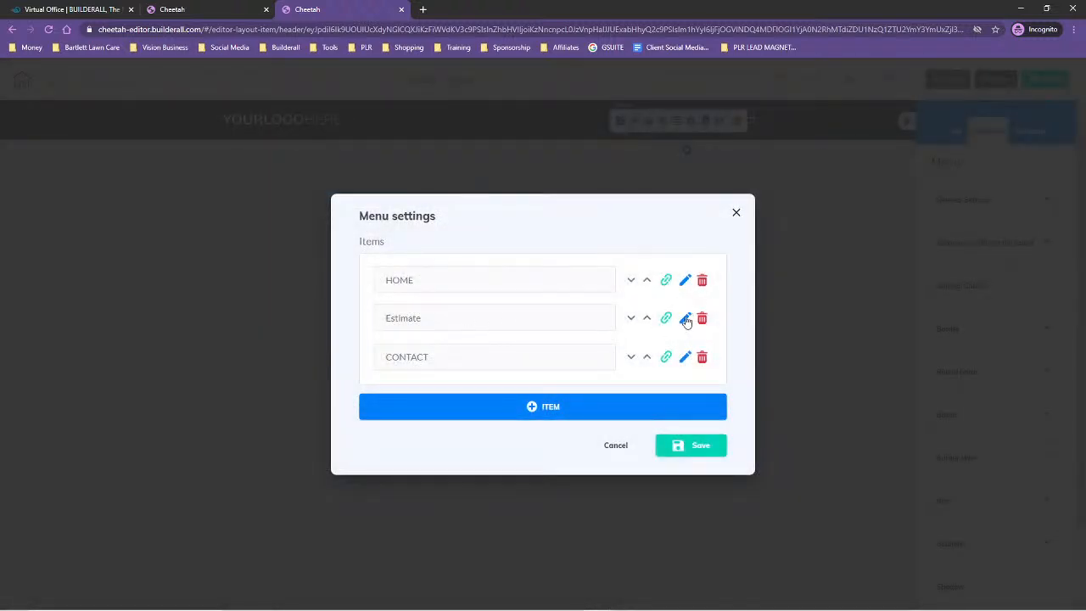
Set the second menu item's label to ESTIMATE in capitals and save it
{"action": "left_click", "coordinate": [686, 318]}
{"action": "left_click_drag", "start_coordinate": [431, 291], "coordinate": [368, 293]}
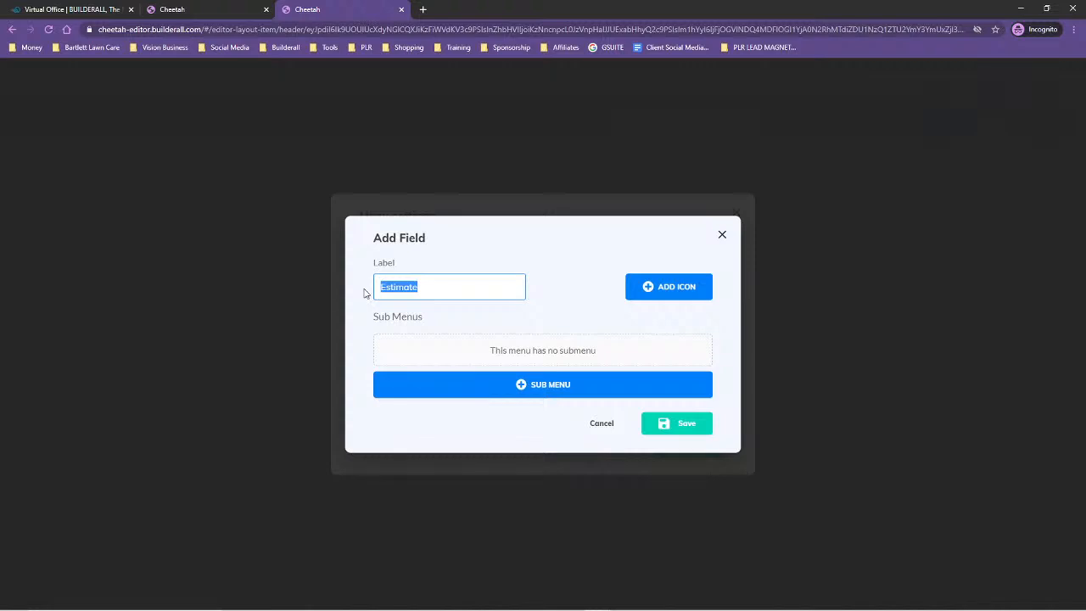
{"action": "type", "text": "ESTIMATE"}
{"action": "left_click", "coordinate": [671, 427]}
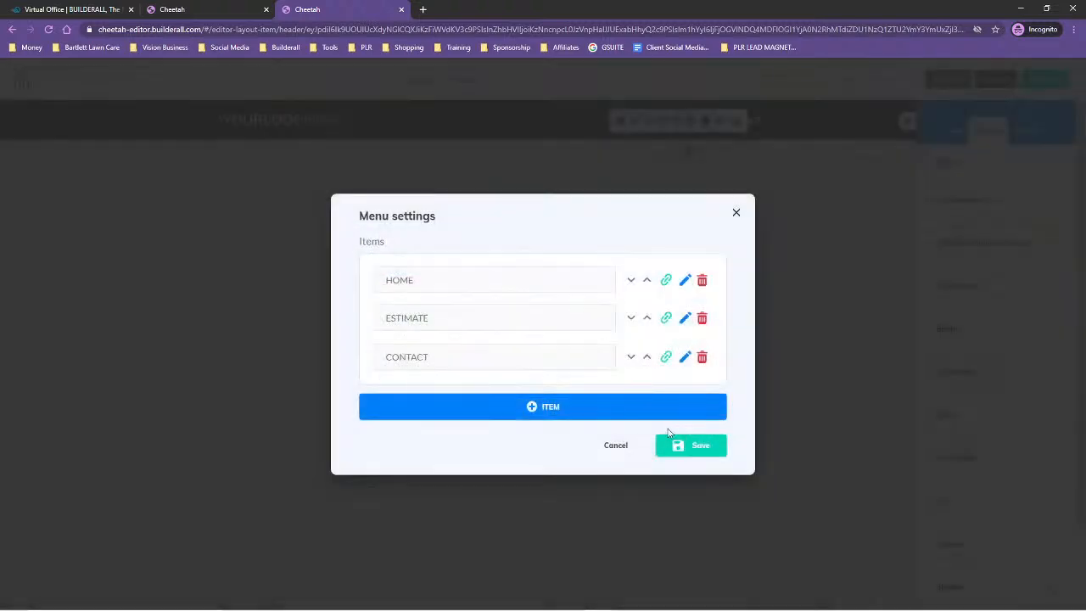
Relabel the CONTACT menu item as PAY INVOICE and save the label
{"action": "left_click", "coordinate": [686, 357]}
{"action": "left_click_drag", "start_coordinate": [448, 296], "coordinate": [345, 304]}
{"action": "left_click", "coordinate": [686, 357]}
{"action": "left_click_drag", "start_coordinate": [444, 303], "coordinate": [358, 295]}
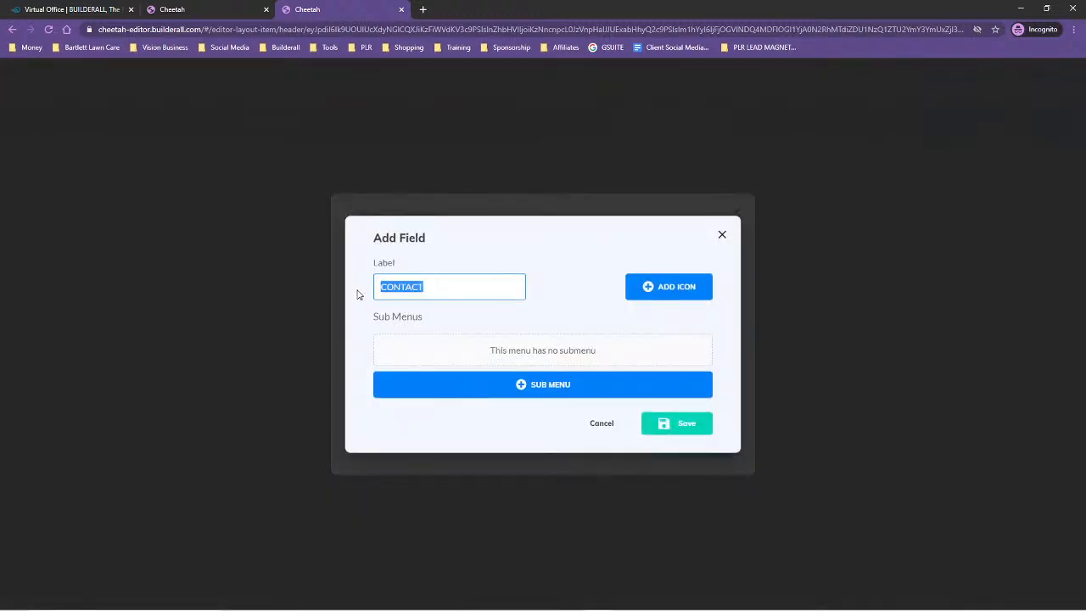
{"action": "type", "text": "PAY INVOICE"}
{"action": "left_click", "coordinate": [697, 429]}
Link the PAY INVOICE menu item to the Pay Now page, set to open in the same tab
{"action": "left_click", "coordinate": [667, 358]}
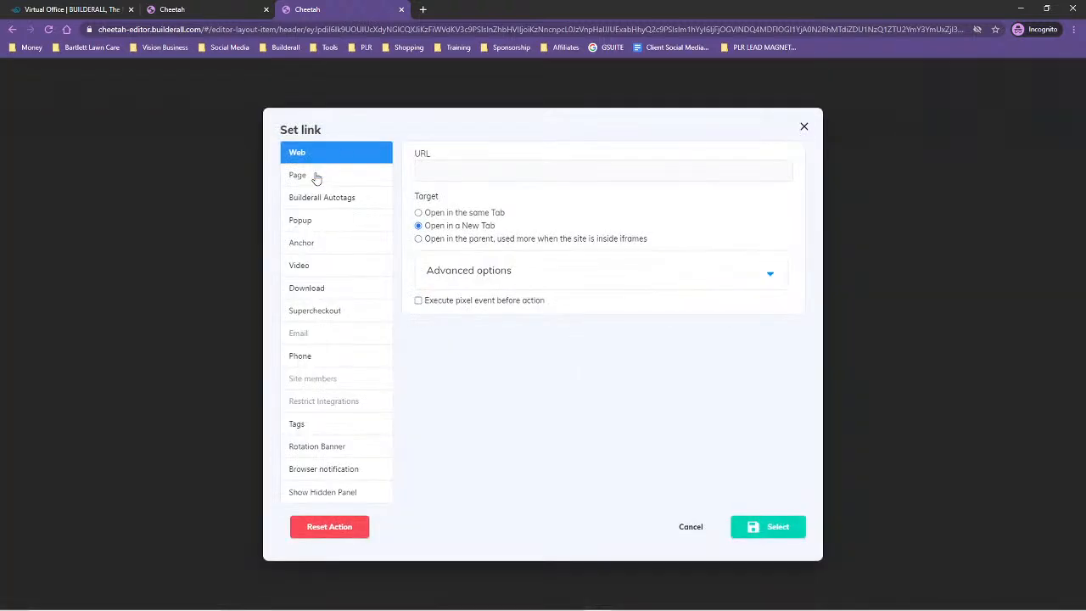
{"action": "left_click", "coordinate": [314, 176]}
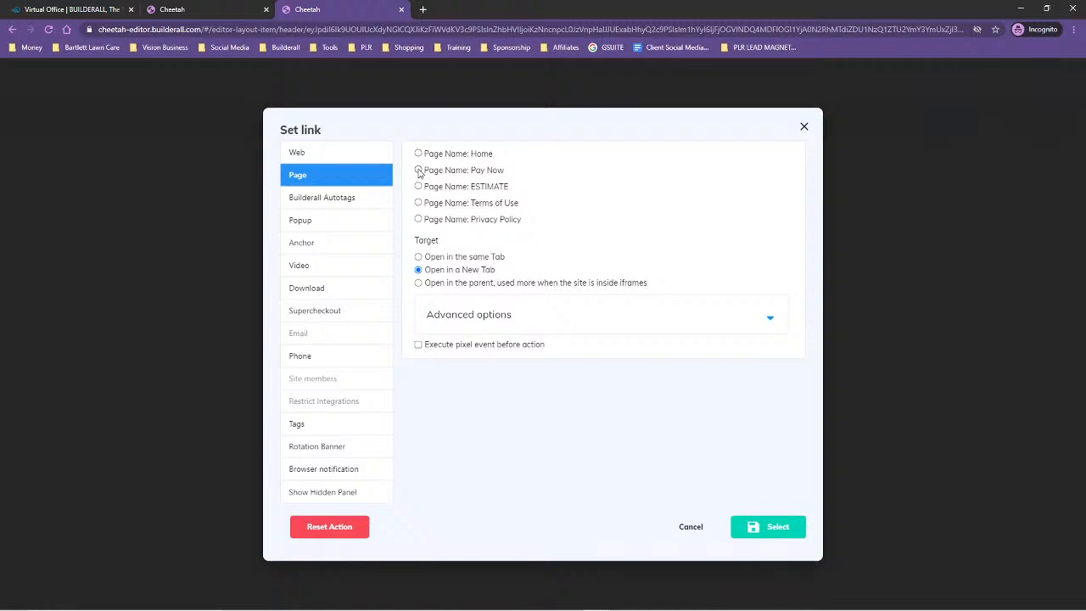
{"action": "left_click", "coordinate": [418, 257]}
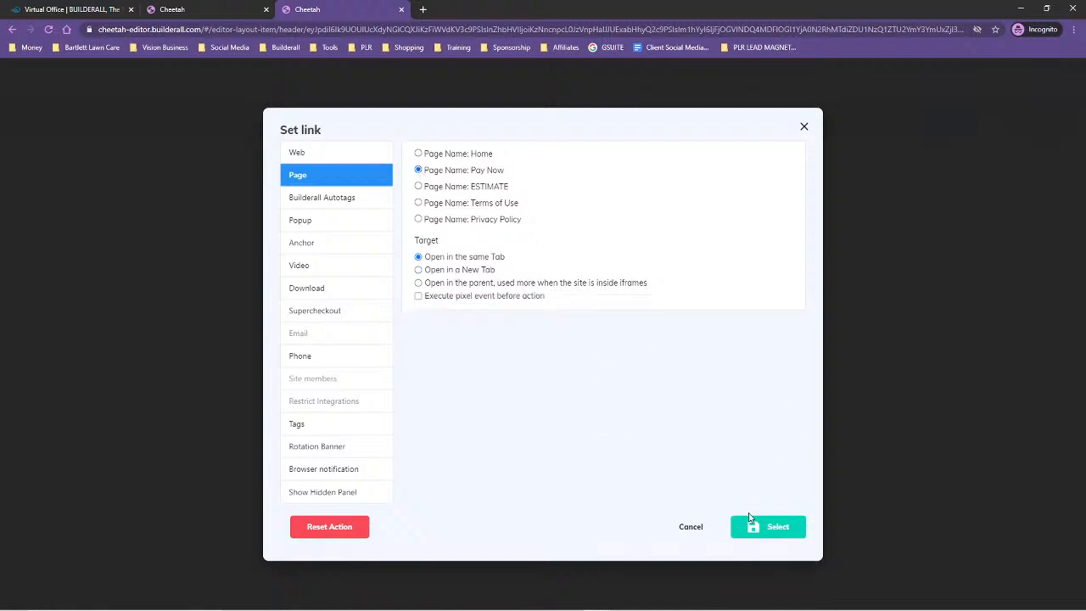
{"action": "left_click", "coordinate": [752, 527]}
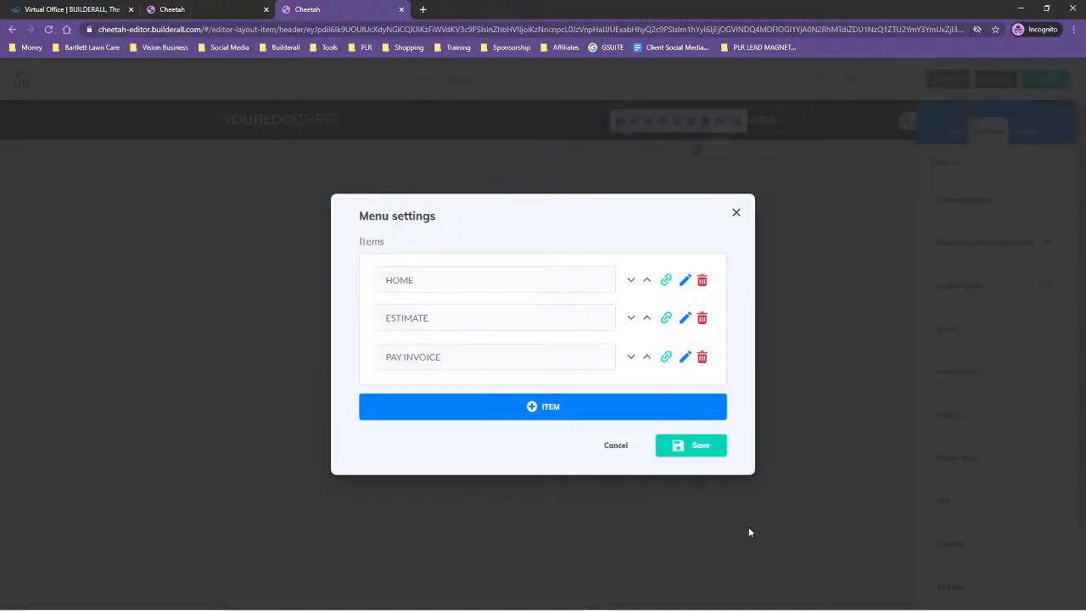
Save the menu items, reopen the header menu's settings and relabel the ESTIMATE item as REQUEST ESTIMATE
{"action": "left_click", "coordinate": [688, 447]}
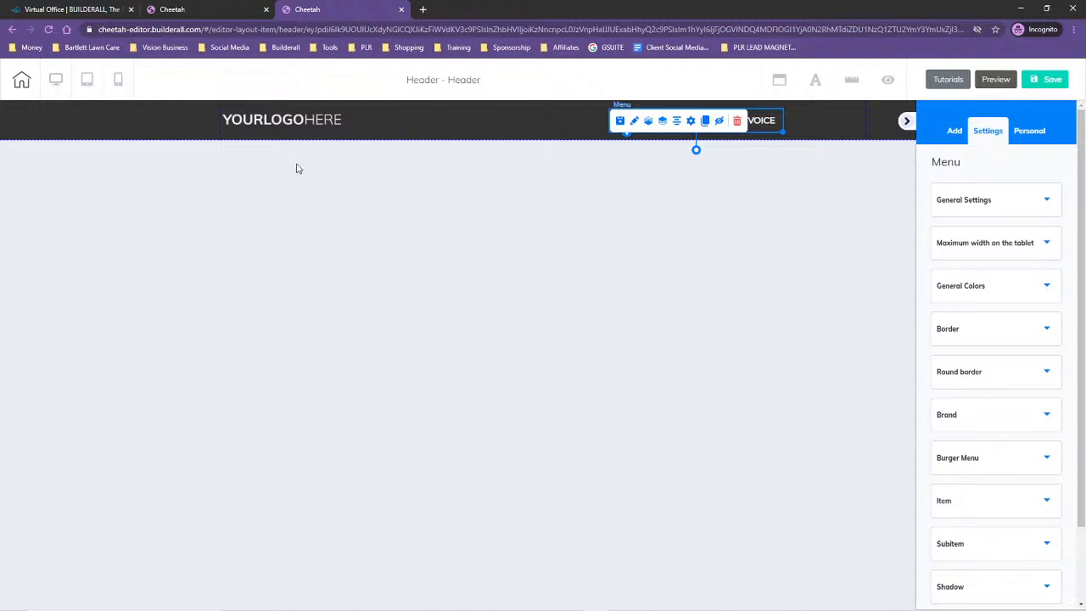
{"action": "left_click", "coordinate": [355, 117]}
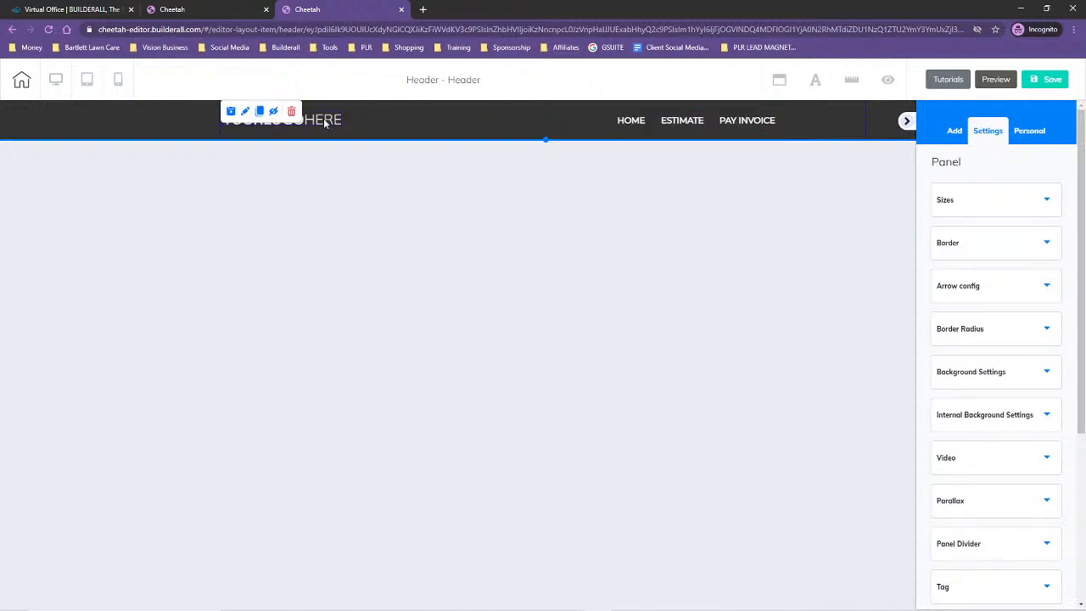
{"action": "left_click", "coordinate": [699, 123]}
{"action": "left_click", "coordinate": [693, 121]}
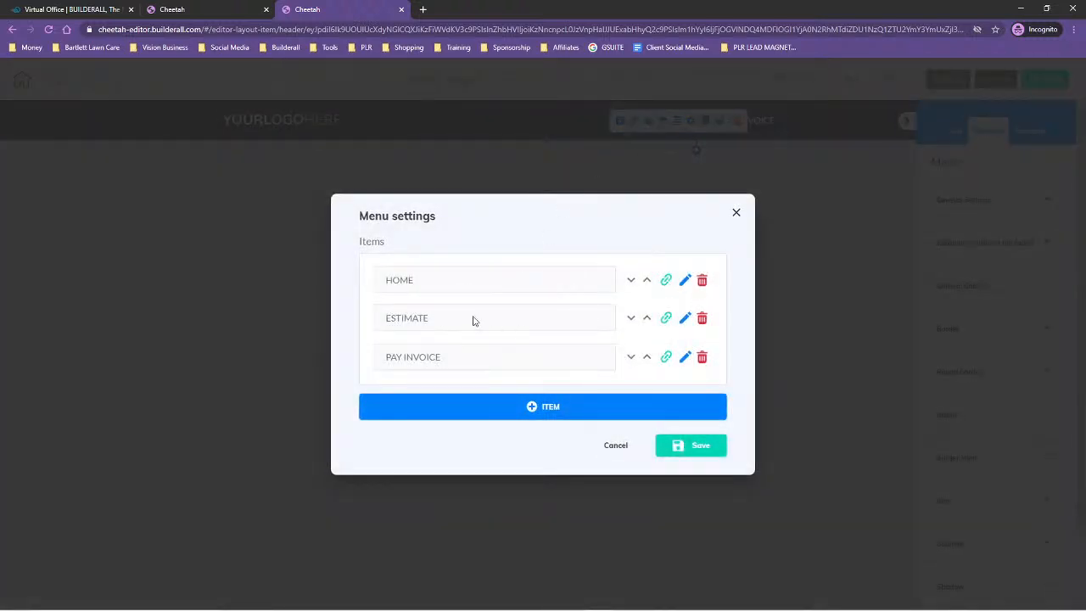
{"action": "left_click", "coordinate": [686, 317]}
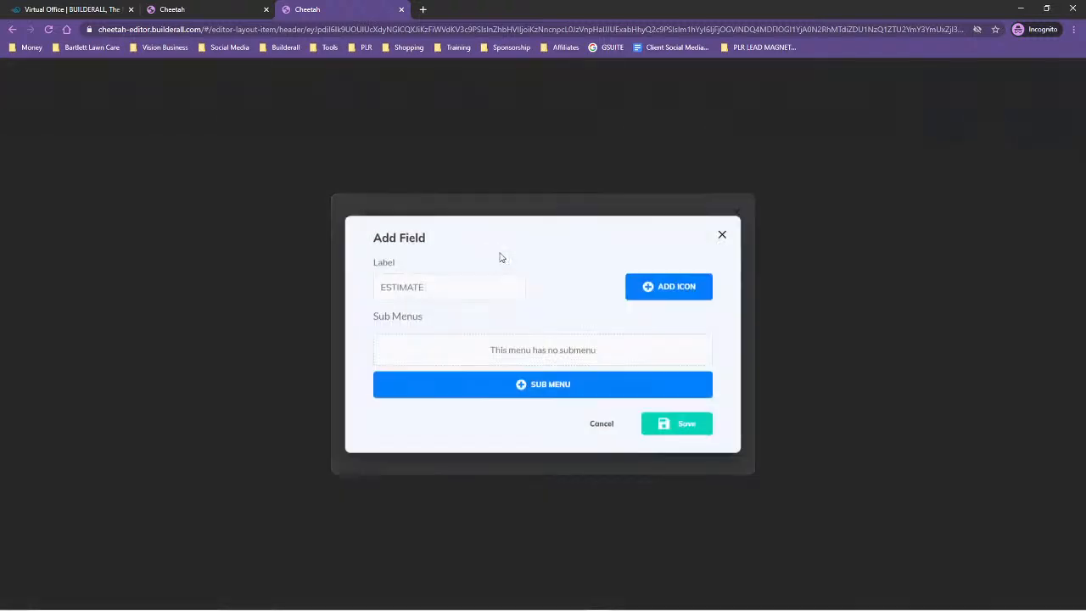
{"action": "left_click", "coordinate": [382, 289]}
{"action": "type", "text": "REQUEST"}
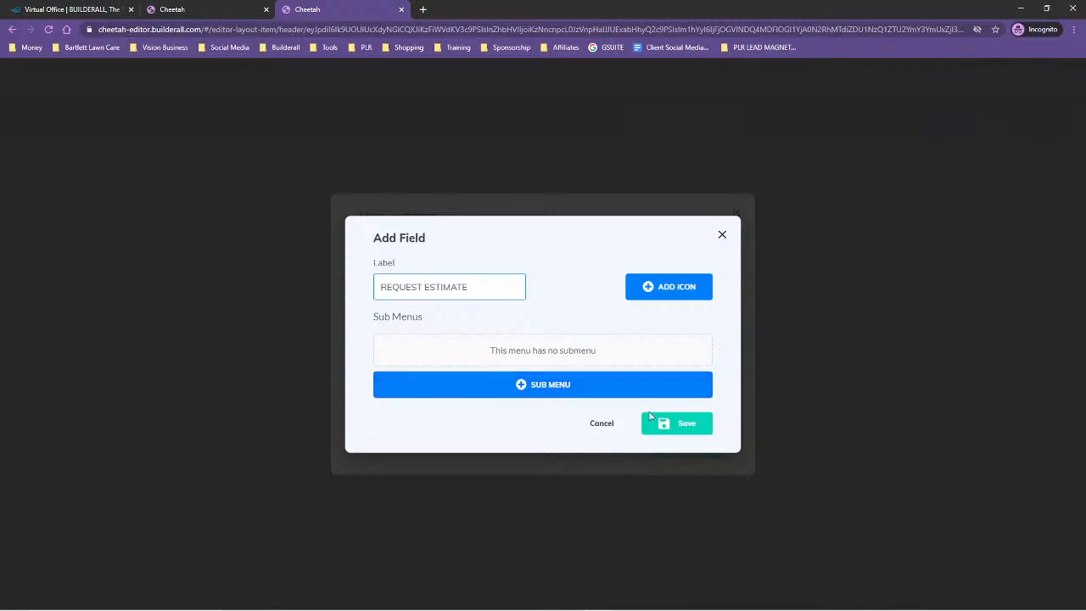
{"action": "left_click", "coordinate": [689, 424]}
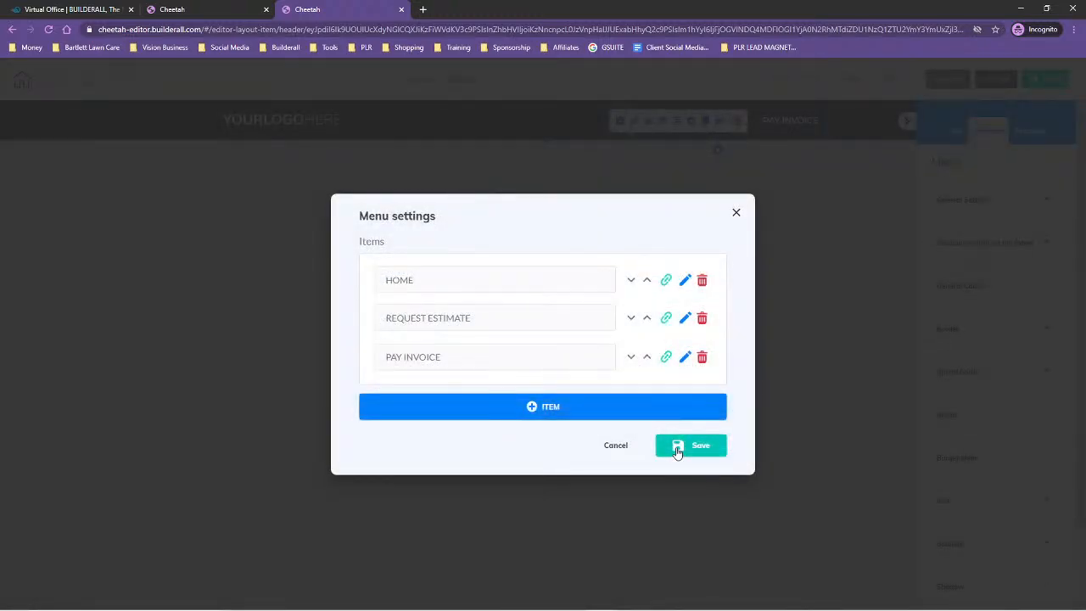
Save the menu settings and the header, and dismiss the save confirmation
{"action": "left_click", "coordinate": [677, 446]}
{"action": "left_click", "coordinate": [1043, 78]}
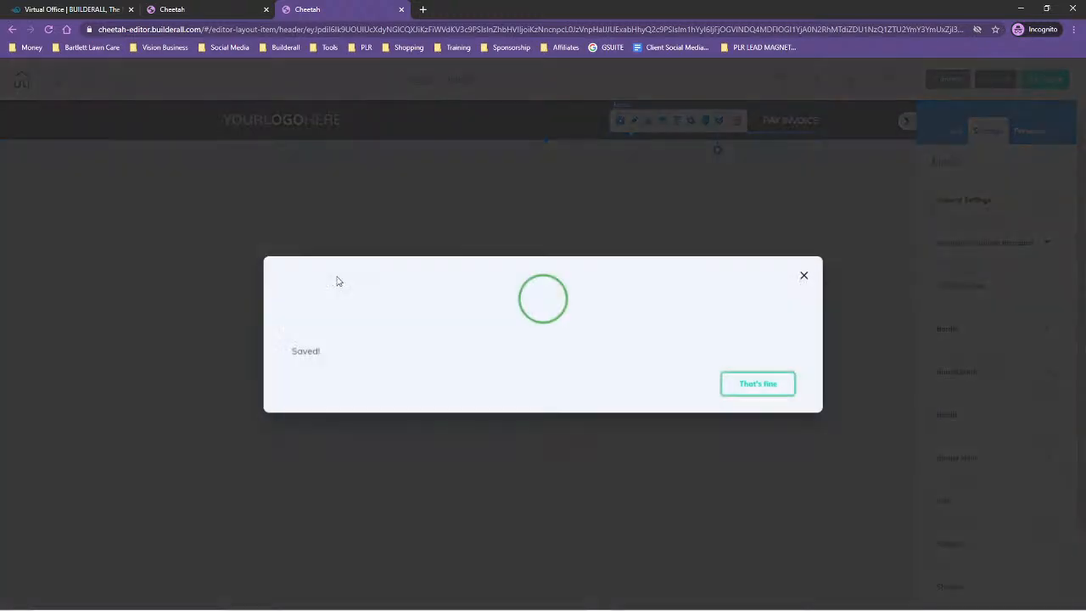
{"action": "left_click", "coordinate": [761, 380]}
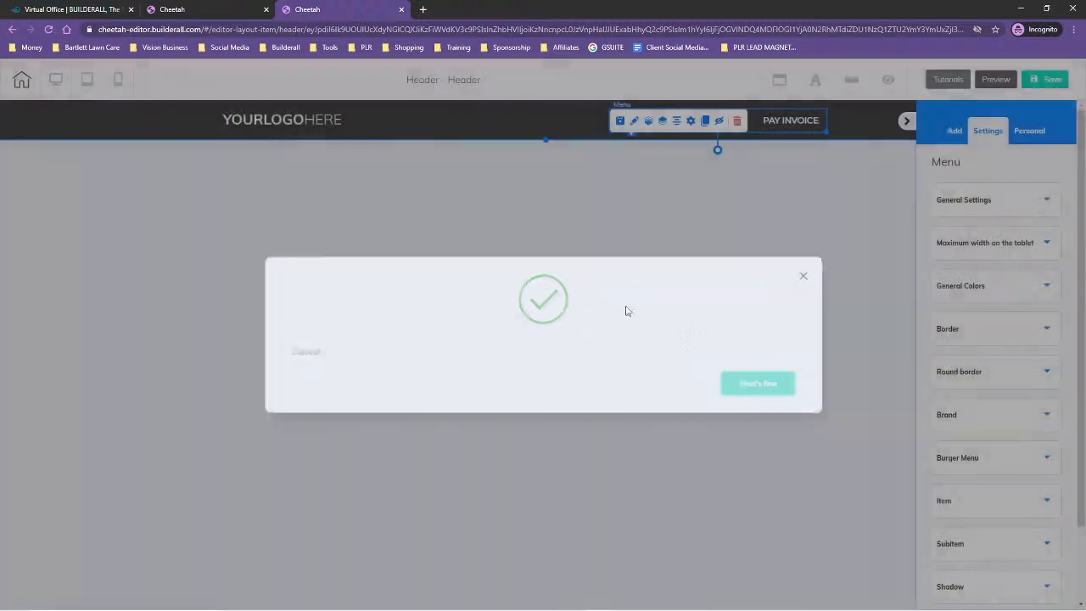
Switch the header to the mobile view and expand its burger menu to check the items
{"action": "left_click", "coordinate": [119, 79]}
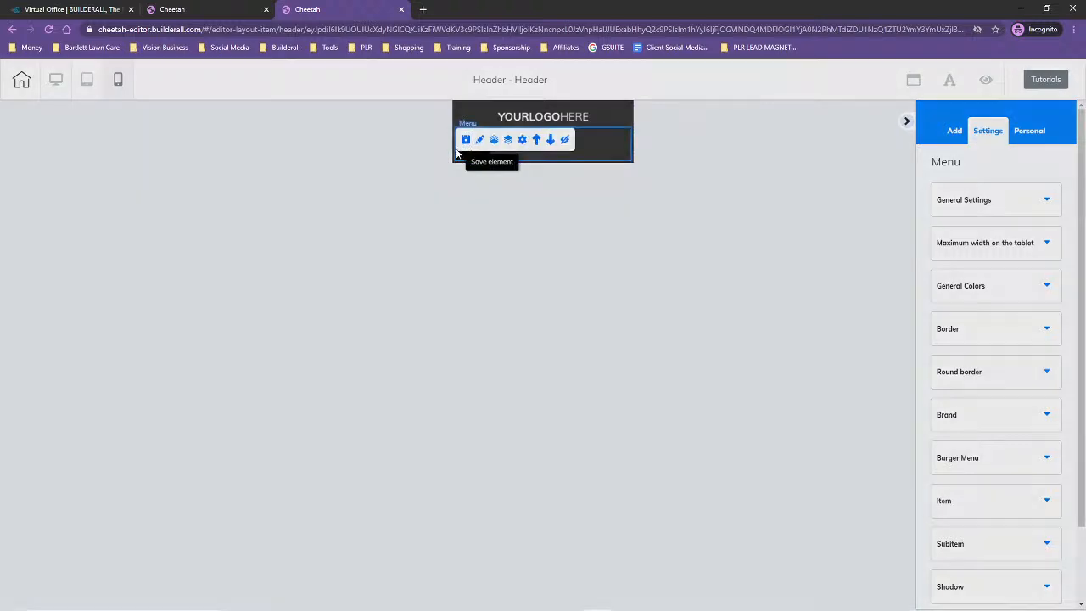
{"action": "left_click", "coordinate": [465, 139]}
{"action": "left_click", "coordinate": [687, 265]}
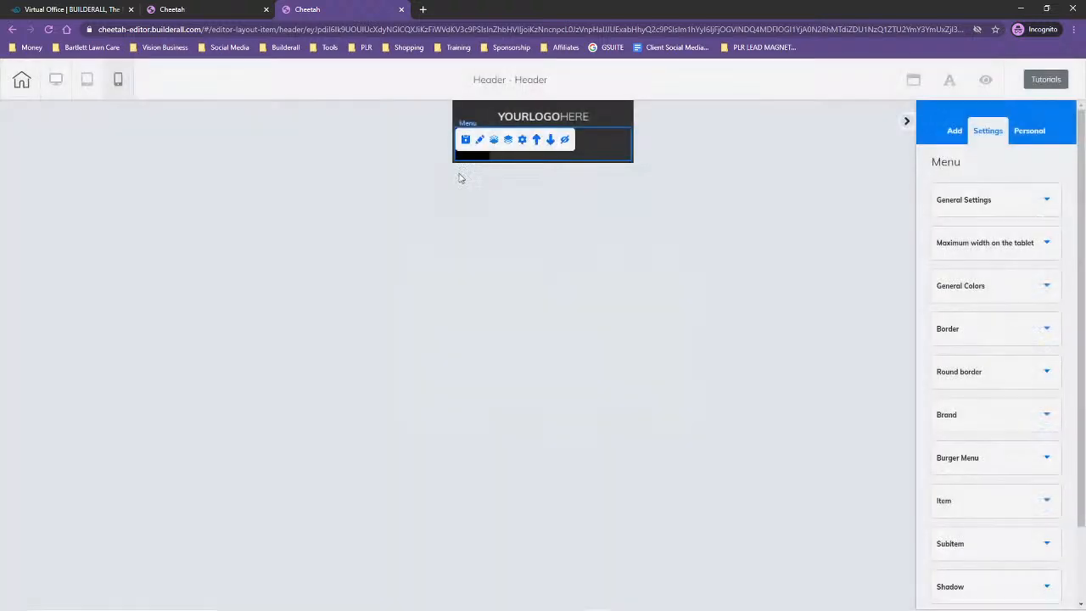
{"action": "left_click", "coordinate": [473, 158]}
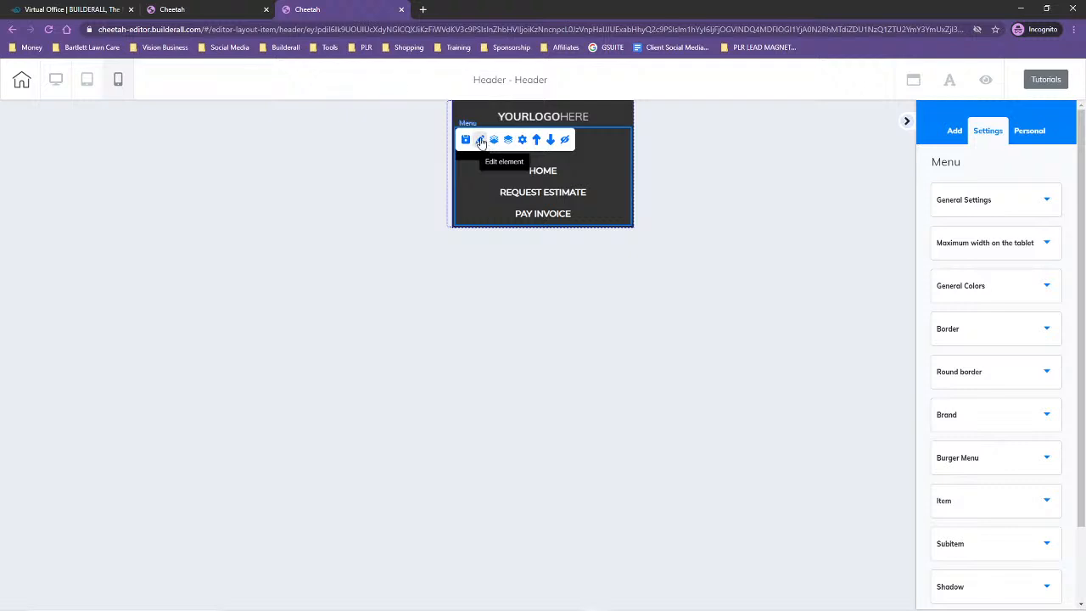
Examine the mobile menu's general, maximum tablet width and brand settings
{"action": "left_click", "coordinate": [973, 204]}
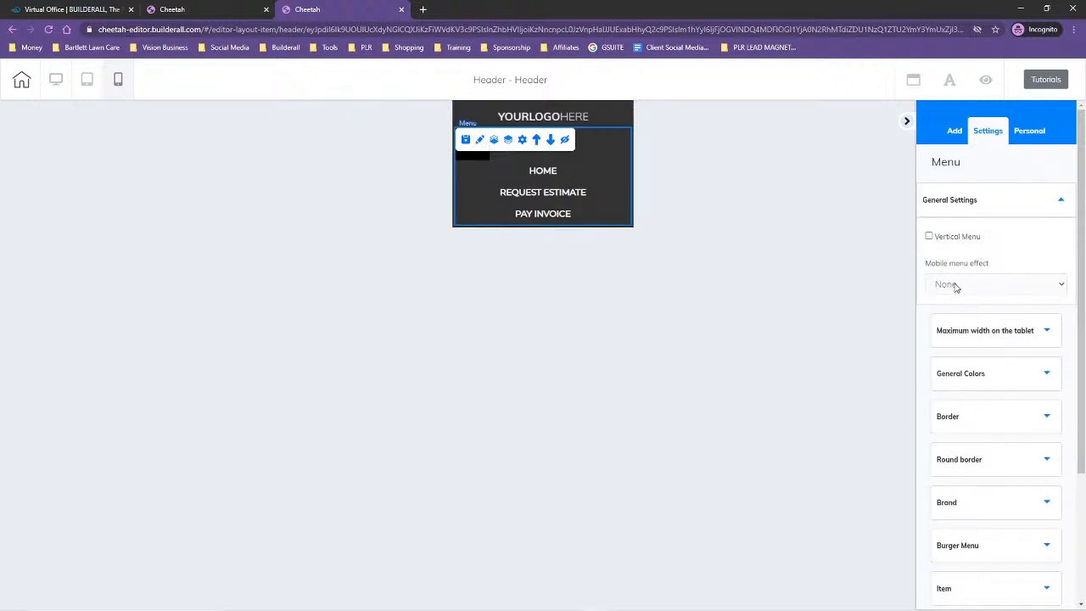
{"action": "left_click", "coordinate": [953, 286]}
{"action": "left_click", "coordinate": [973, 238]}
{"action": "scroll", "coordinate": [1011, 291], "scroll_direction": "down", "scroll_amount": 3}
{"action": "left_click", "coordinate": [971, 163]}
{"action": "scroll", "coordinate": [1001, 255], "scroll_direction": "down", "scroll_amount": 2}
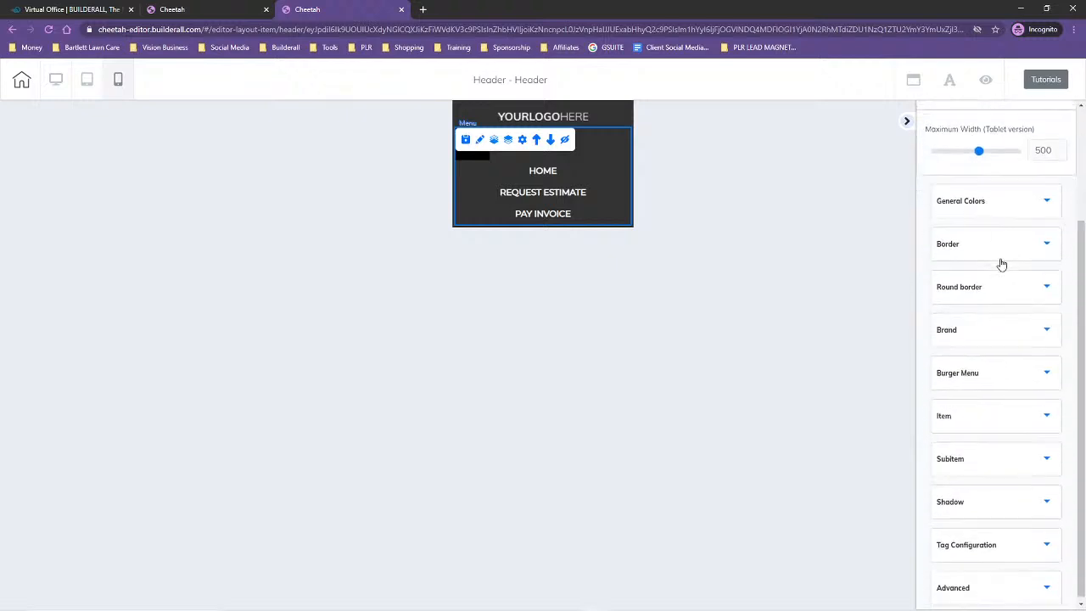
{"action": "left_click", "coordinate": [977, 322]}
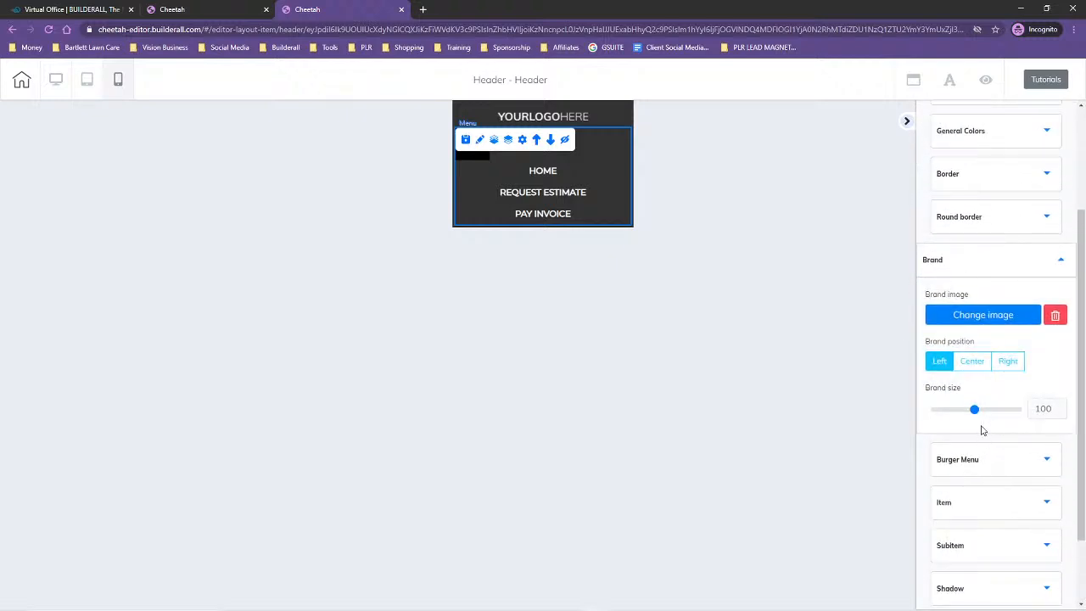
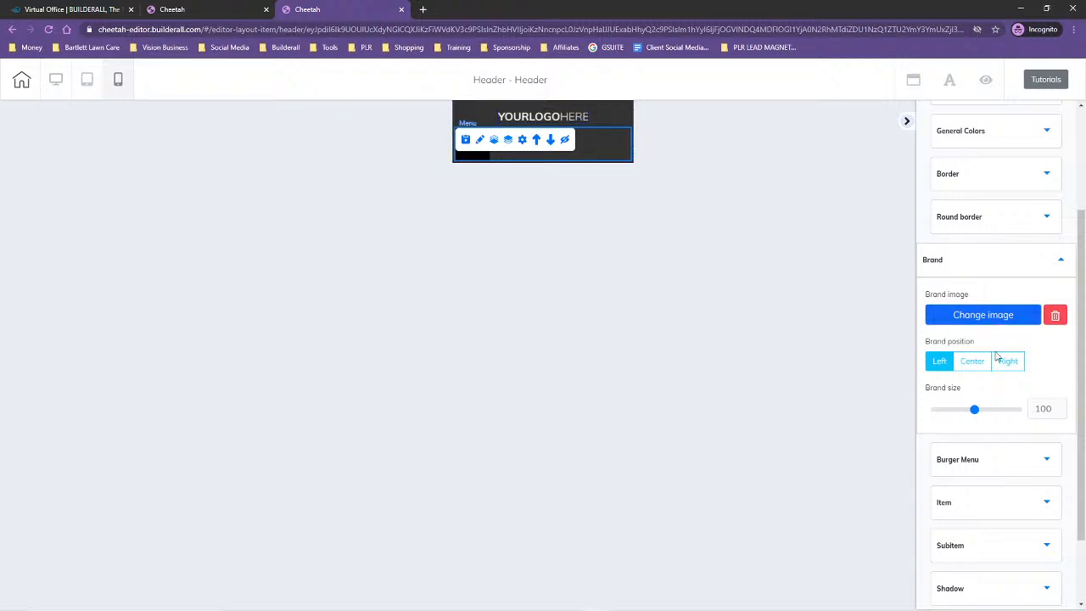
Try the left, right and justified text alignments on the mobile menu's items and return them to centered
{"action": "left_click", "coordinate": [1006, 504]}
{"action": "scroll", "coordinate": [1013, 475], "scroll_direction": "down", "scroll_amount": 4}
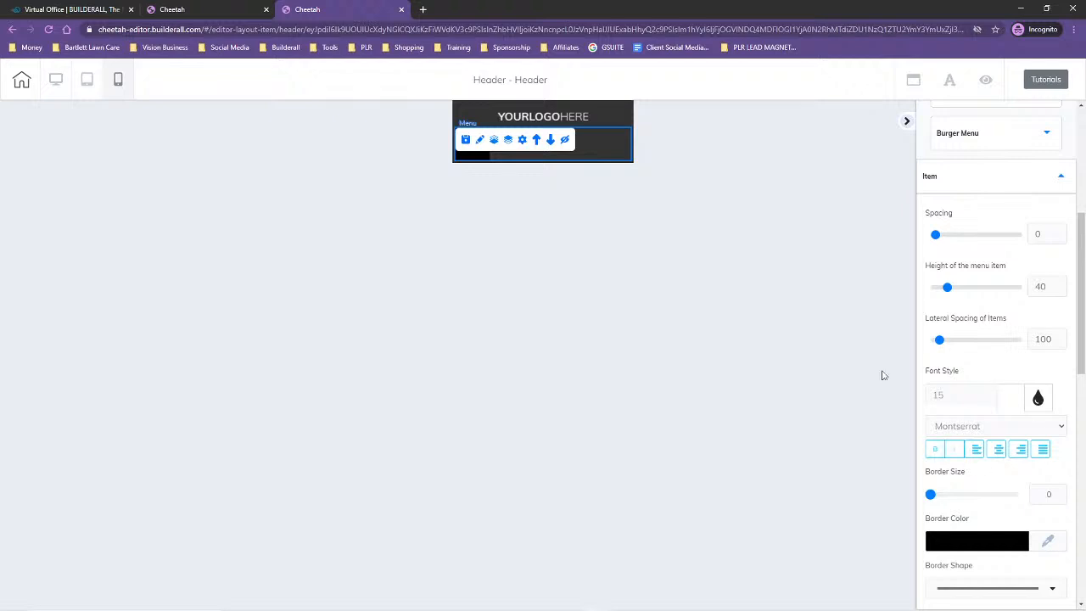
{"action": "left_click", "coordinate": [478, 157]}
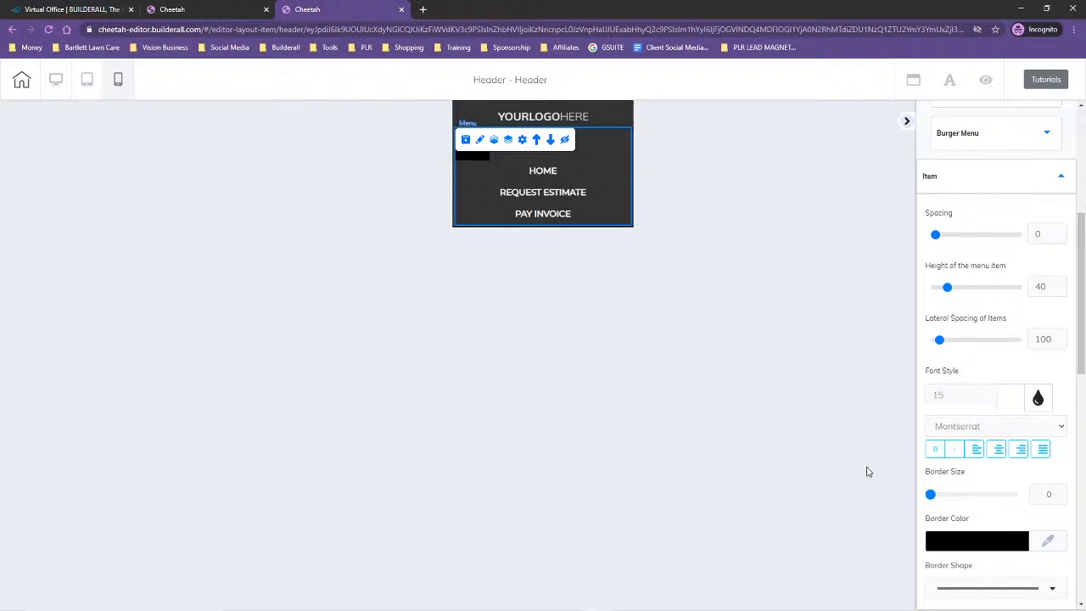
{"action": "left_click", "coordinate": [975, 451]}
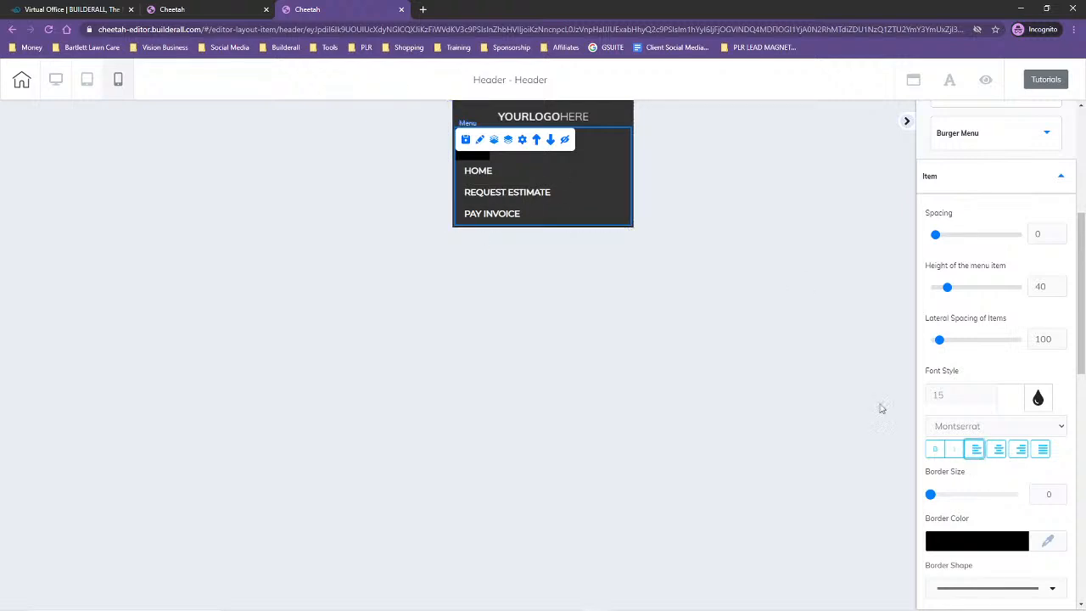
{"action": "left_click", "coordinate": [1000, 453]}
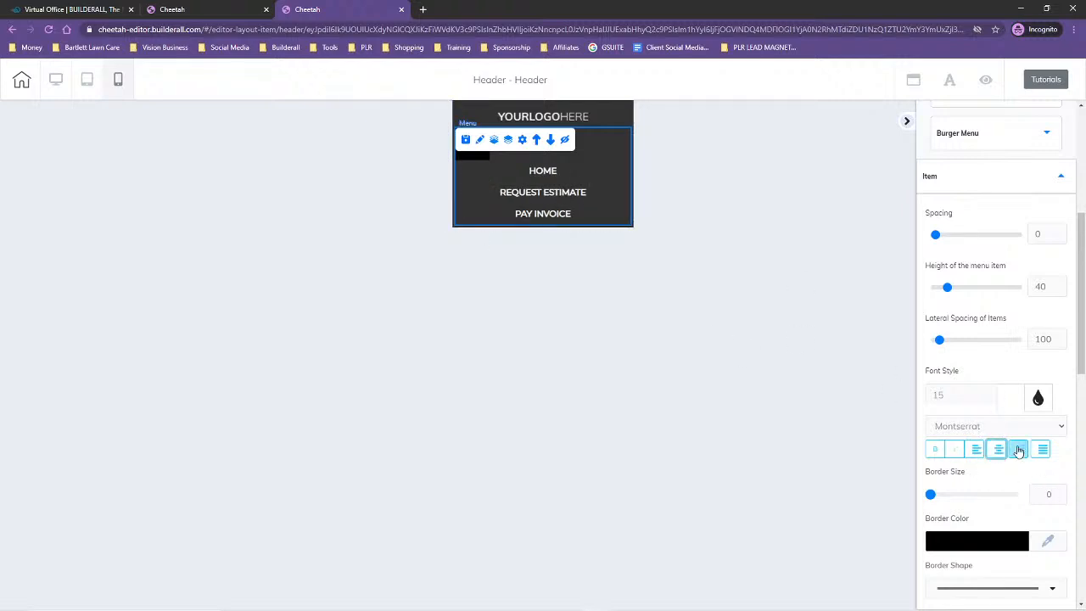
{"action": "left_click", "coordinate": [1020, 451]}
{"action": "left_click", "coordinate": [1040, 452]}
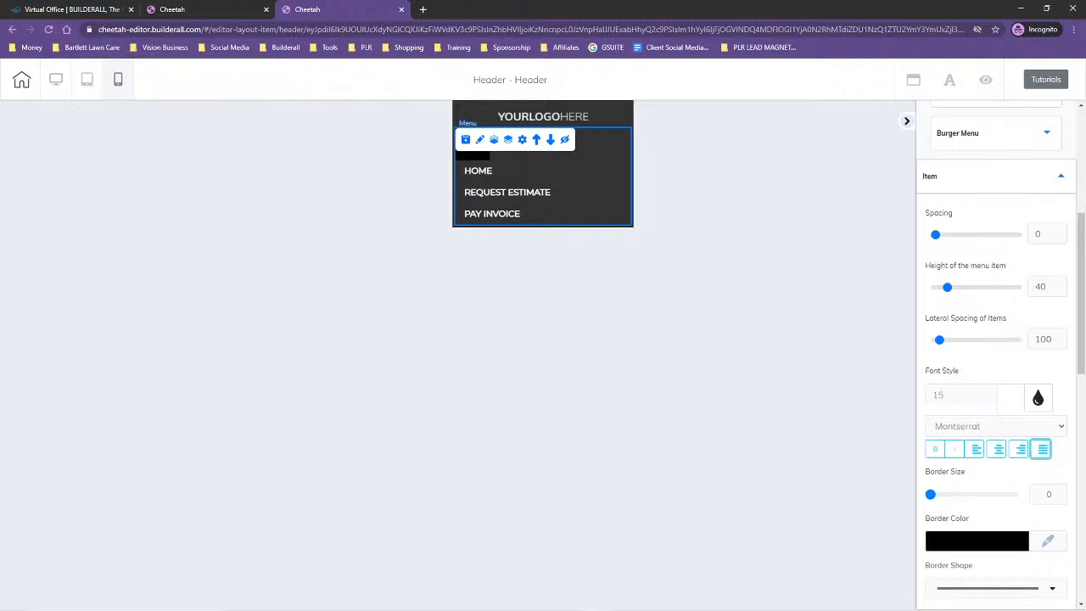
{"action": "left_click", "coordinate": [975, 451]}
{"action": "left_click", "coordinate": [999, 450]}
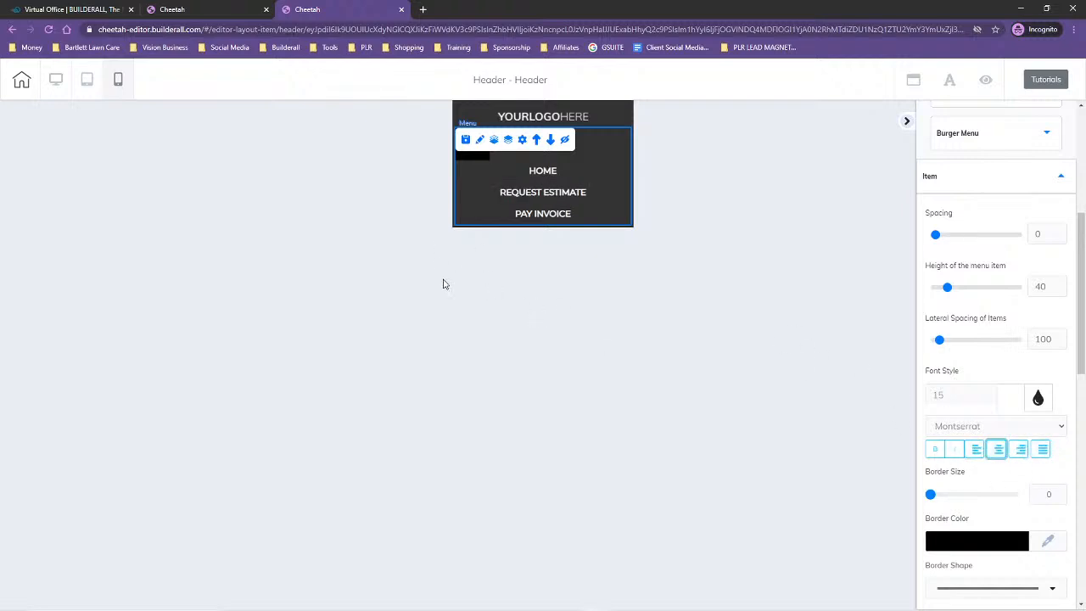
Switch the header back to the desktop view and turn off the menu's vertical layout
{"action": "left_click", "coordinate": [54, 80]}
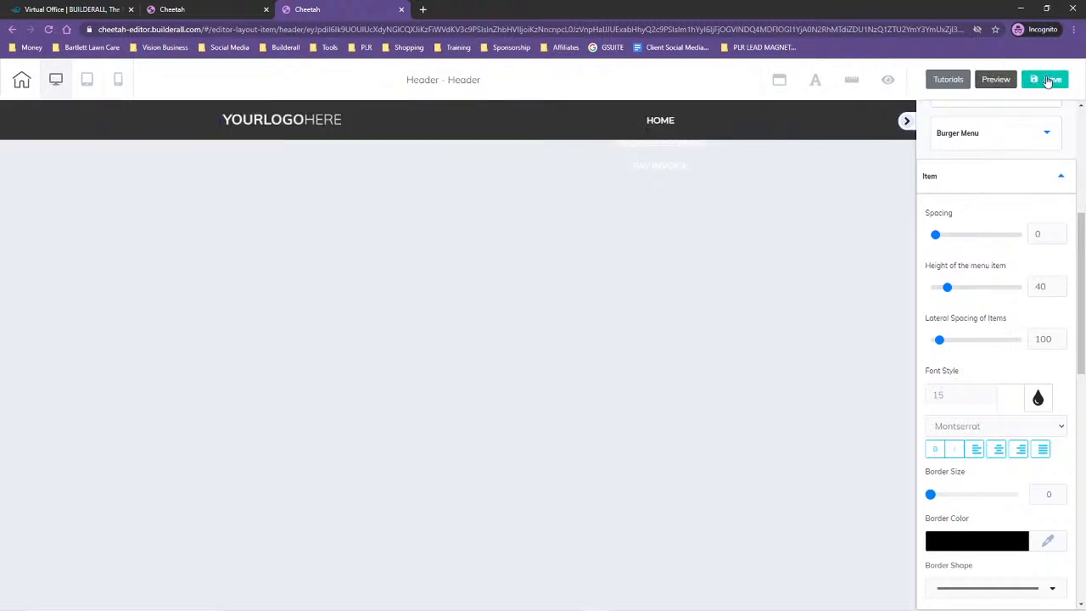
{"action": "left_click", "coordinate": [671, 162]}
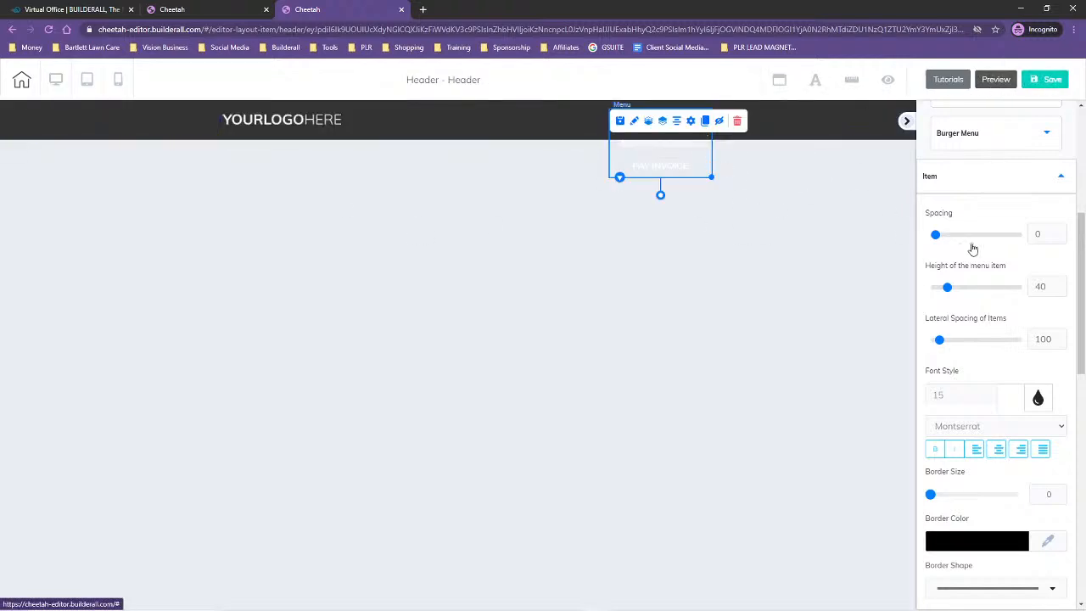
{"action": "scroll", "coordinate": [967, 246], "scroll_direction": "up", "scroll_amount": 5}
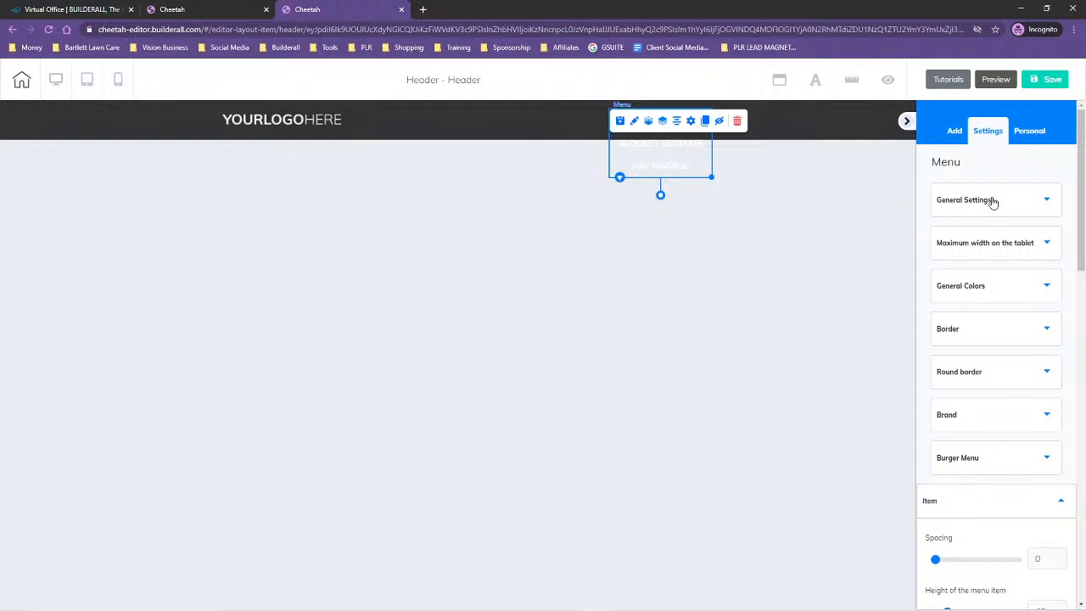
{"action": "left_click", "coordinate": [993, 201]}
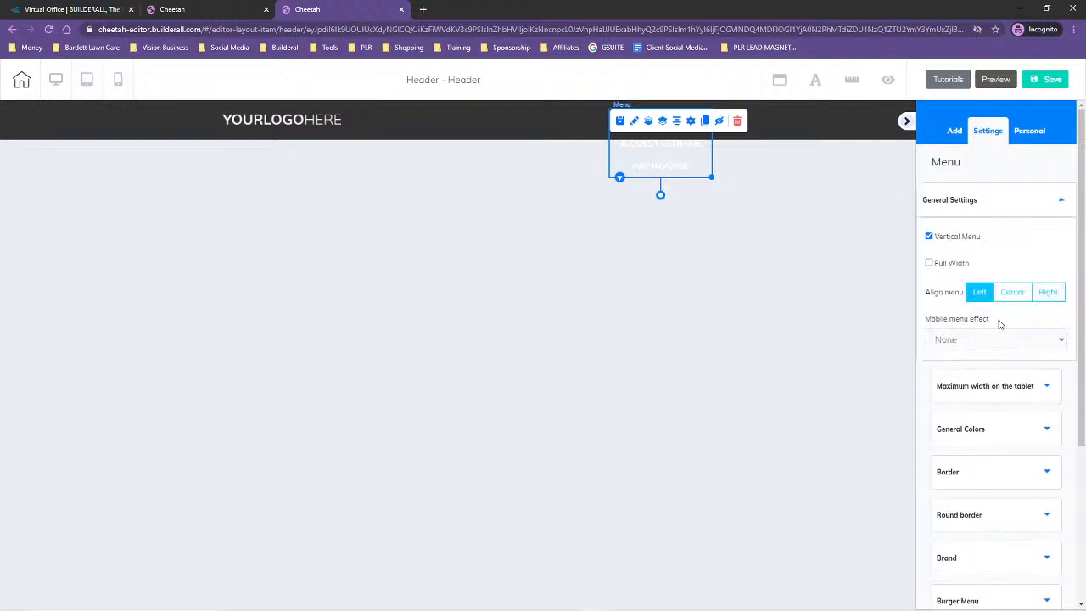
{"action": "left_click", "coordinate": [929, 238]}
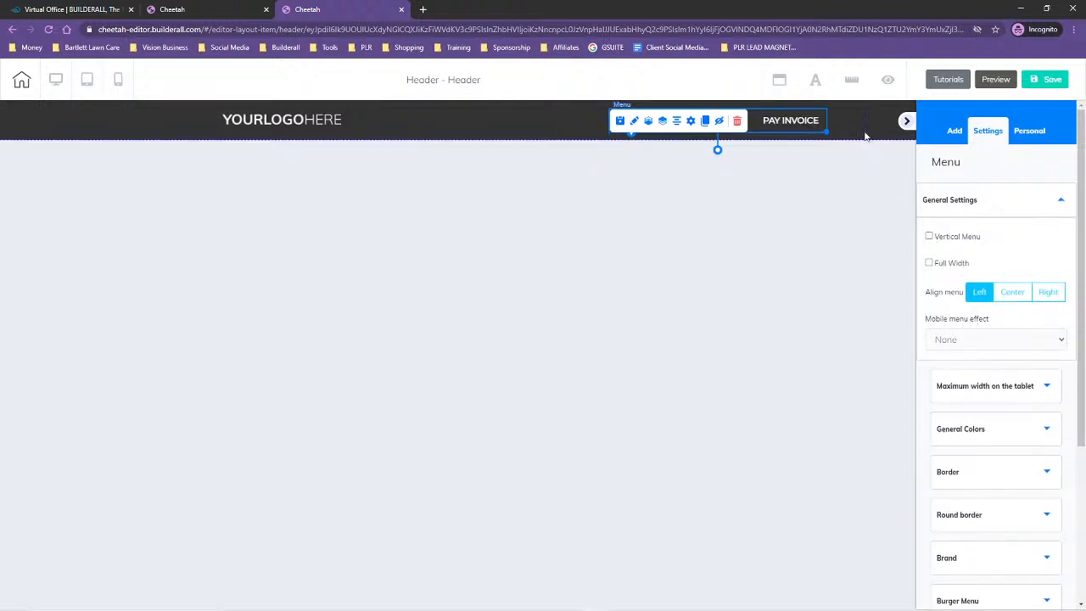
Save the header, dismiss the confirmation, and leave the editor for the website's page overview
{"action": "left_click", "coordinate": [1053, 80]}
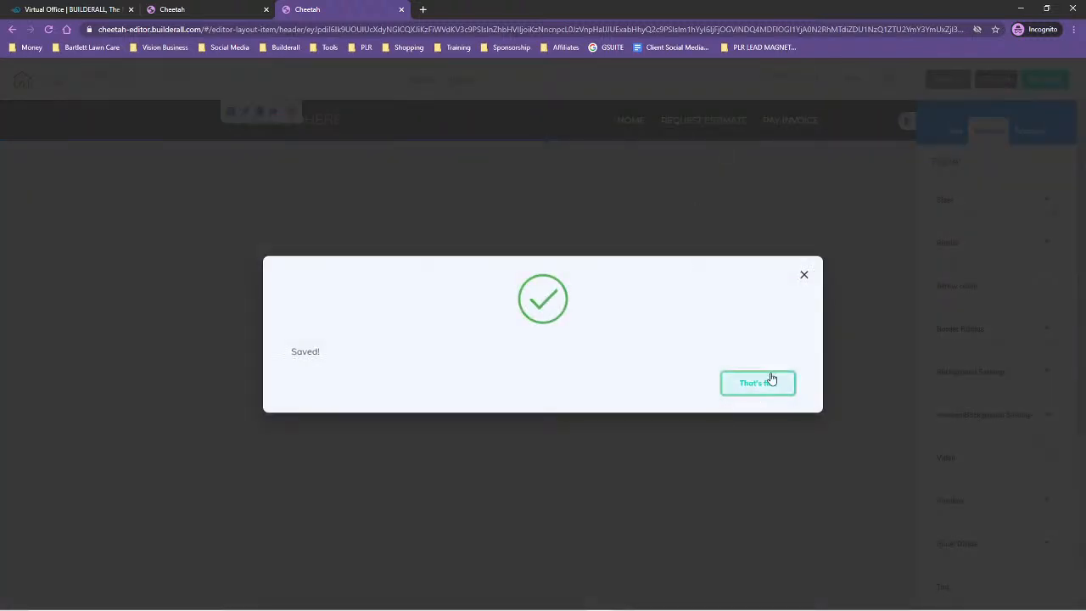
{"action": "left_click", "coordinate": [770, 388]}
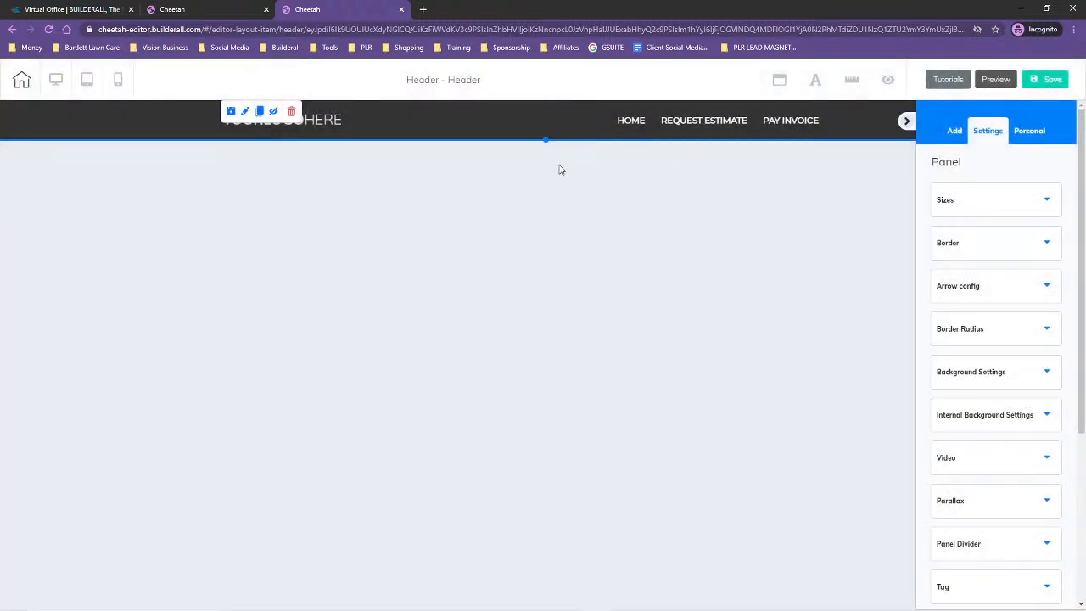
{"action": "left_click", "coordinate": [21, 80]}
{"action": "left_click", "coordinate": [574, 351]}
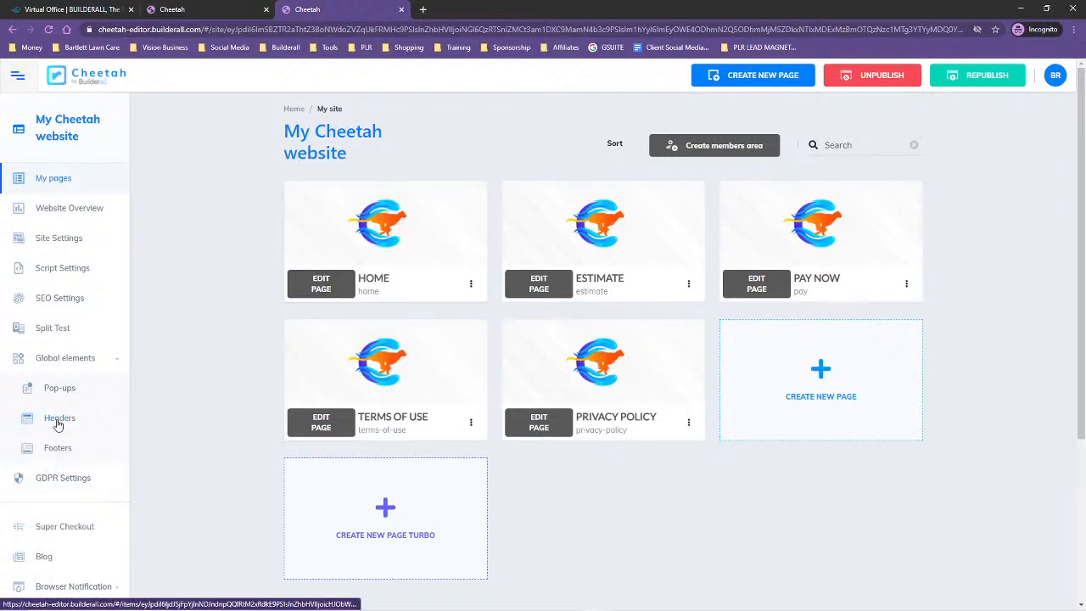
Create a new global footer named Footer and open it for editing
{"action": "left_click", "coordinate": [55, 450]}
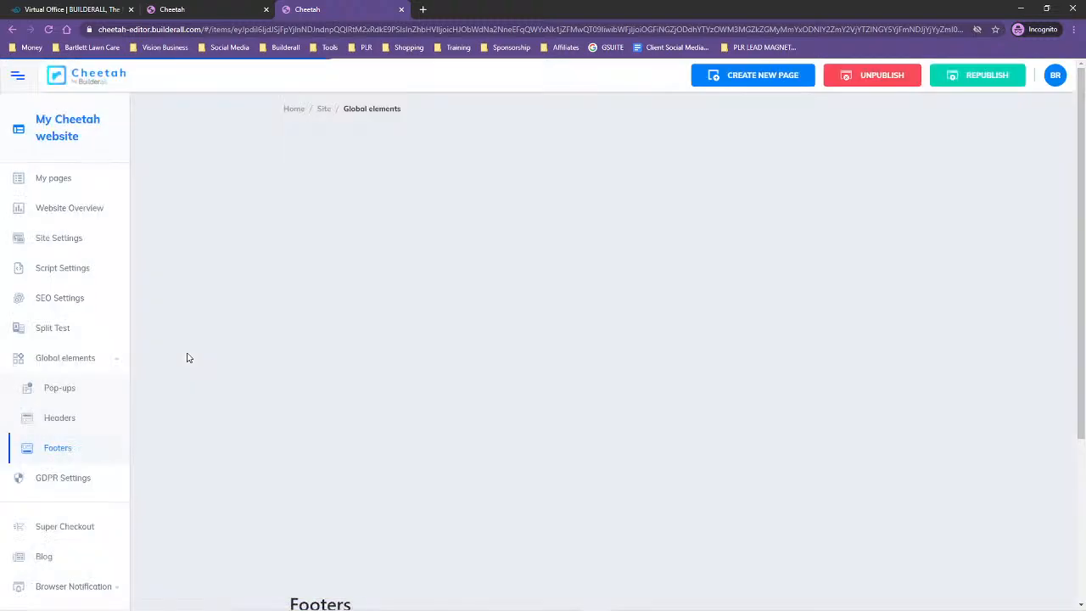
{"action": "left_click", "coordinate": [412, 218]}
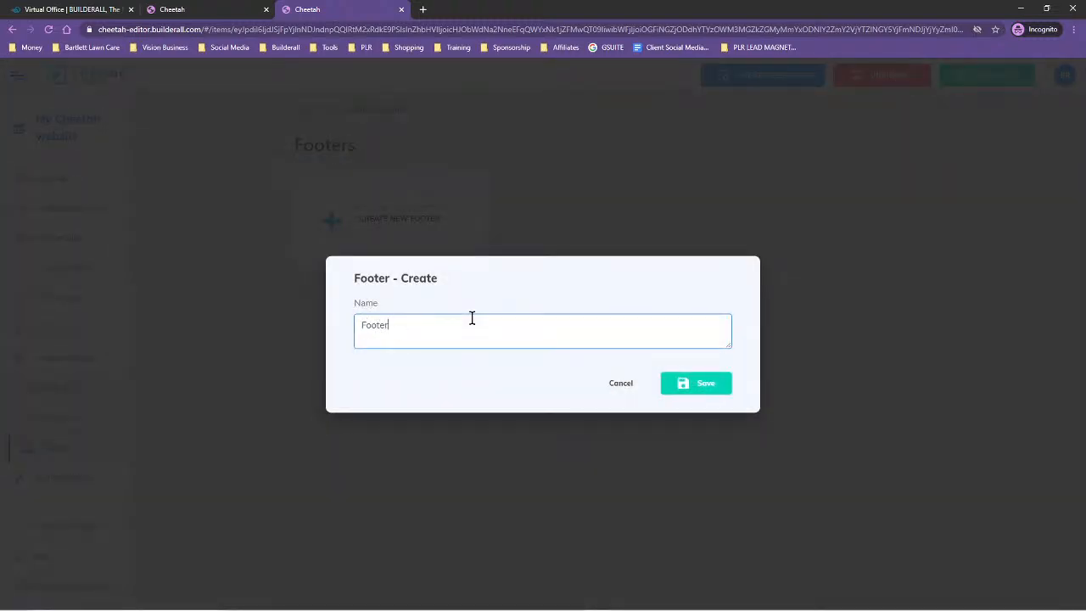
{"action": "left_click", "coordinate": [703, 388]}
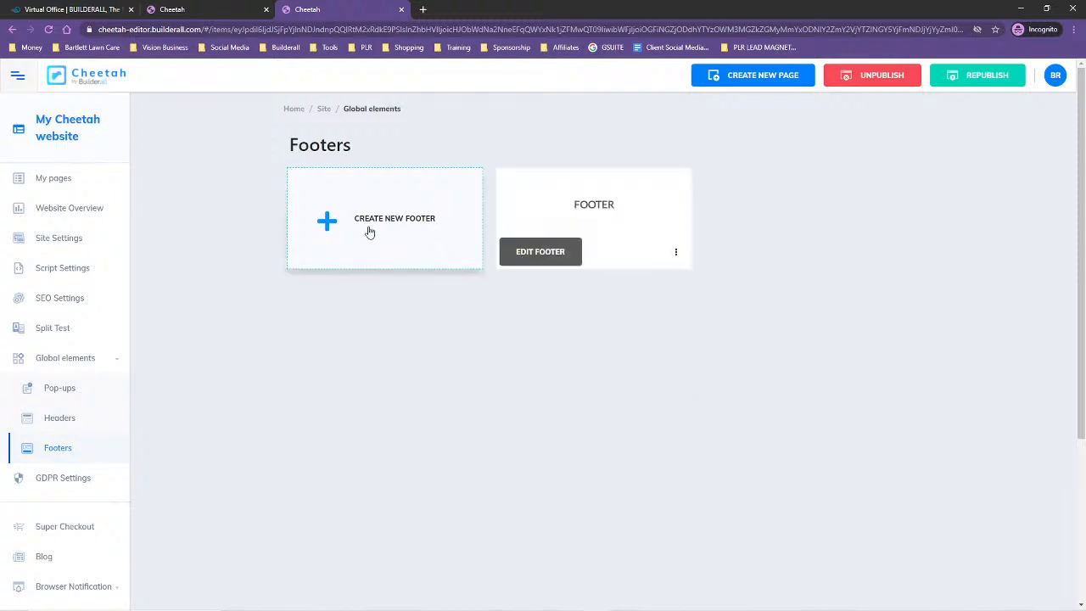
{"action": "left_click", "coordinate": [530, 262]}
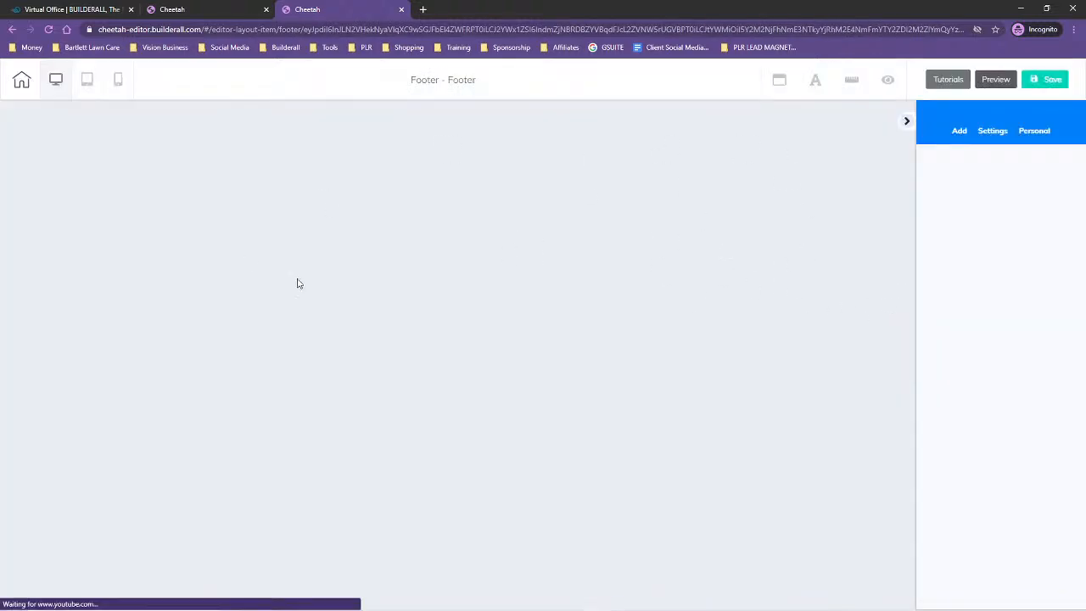
Add the Footer Ecommerce - 01 panel from the footer templates to the empty footer
{"action": "left_click", "coordinate": [963, 134]}
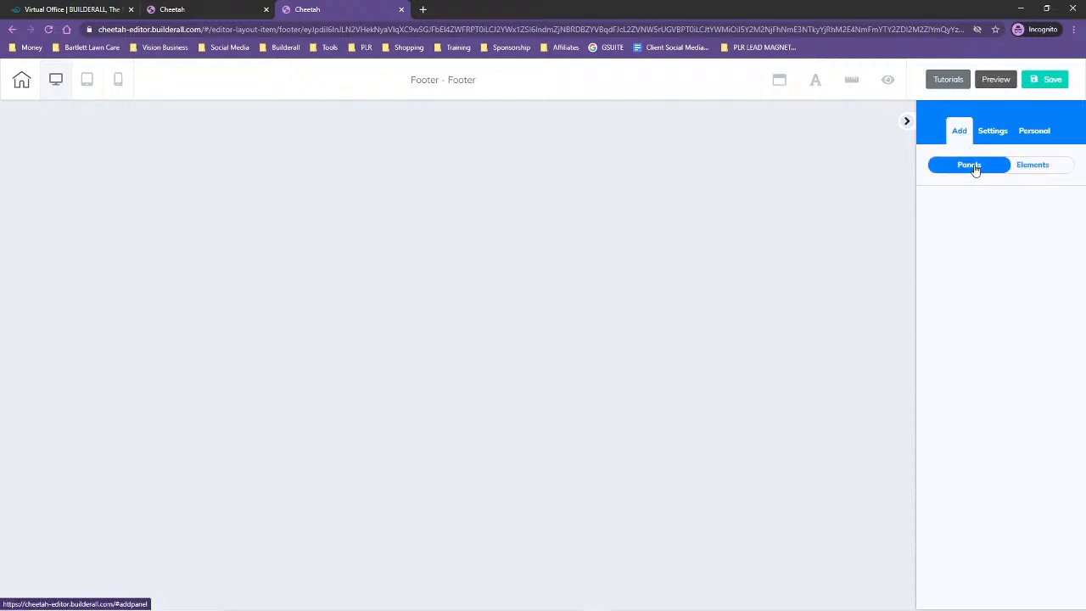
{"action": "left_click", "coordinate": [975, 168]}
{"action": "scroll", "coordinate": [997, 365], "scroll_direction": "down", "scroll_amount": 8}
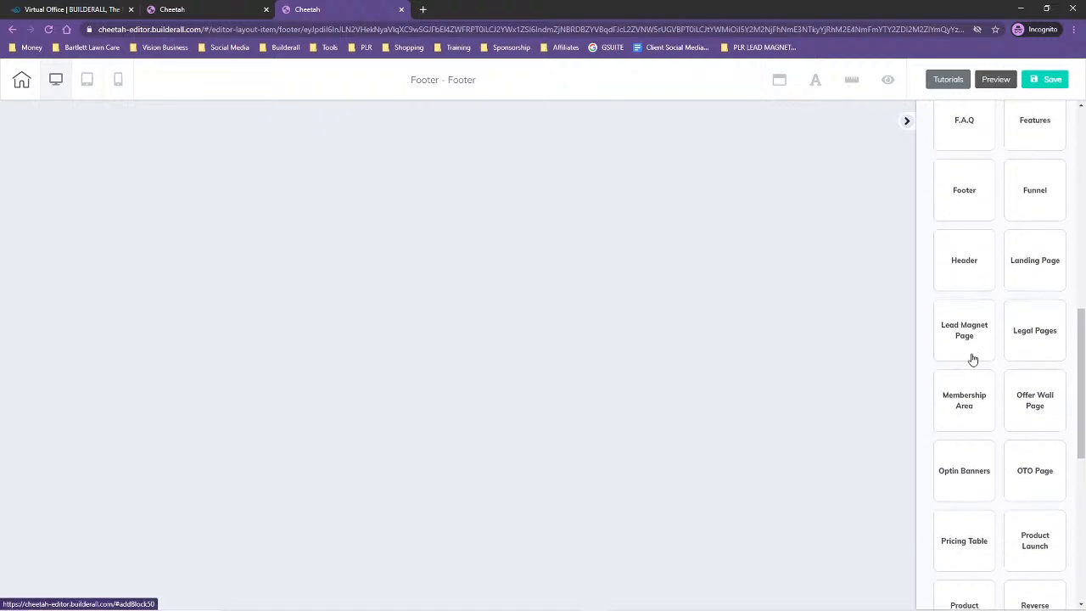
{"action": "left_click", "coordinate": [956, 194]}
{"action": "scroll", "coordinate": [997, 373], "scroll_direction": "down", "scroll_amount": 2}
{"action": "scroll", "coordinate": [1001, 357], "scroll_direction": "down", "scroll_amount": 4}
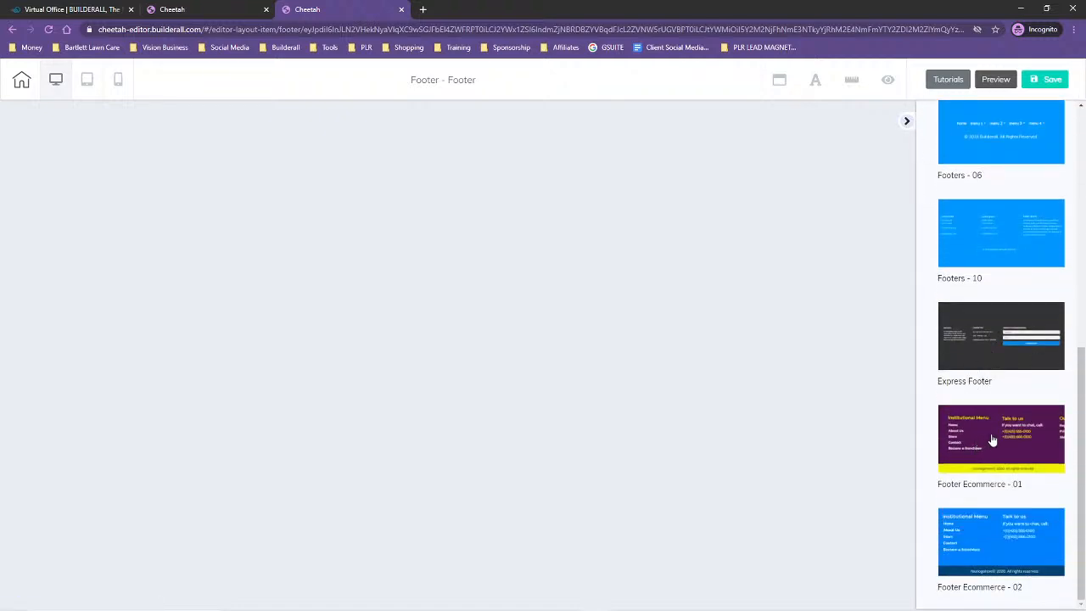
{"action": "scroll", "coordinate": [993, 440], "scroll_direction": "up", "scroll_amount": 1}
{"action": "scroll", "coordinate": [999, 454], "scroll_direction": "down", "scroll_amount": 1}
{"action": "left_click_drag", "start_coordinate": [997, 456], "coordinate": [613, 279]}
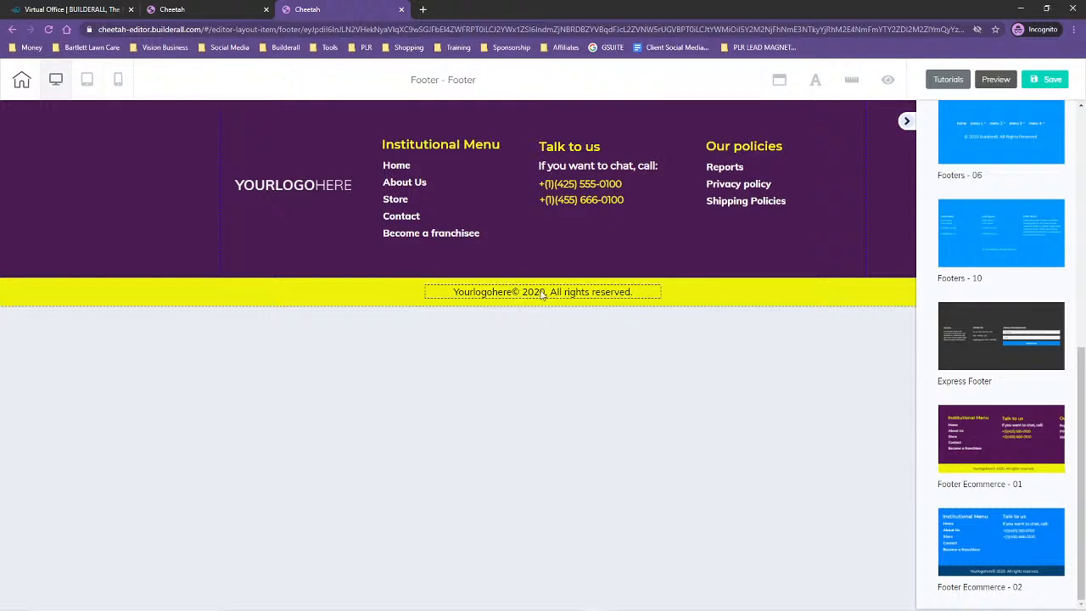
Try to change the year in the footer's copyright line to 2021
{"action": "left_click", "coordinate": [539, 294]}
{"action": "left_click", "coordinate": [540, 293]}
{"action": "key", "text": "BackSpace"}
{"action": "type", "text": "1"}
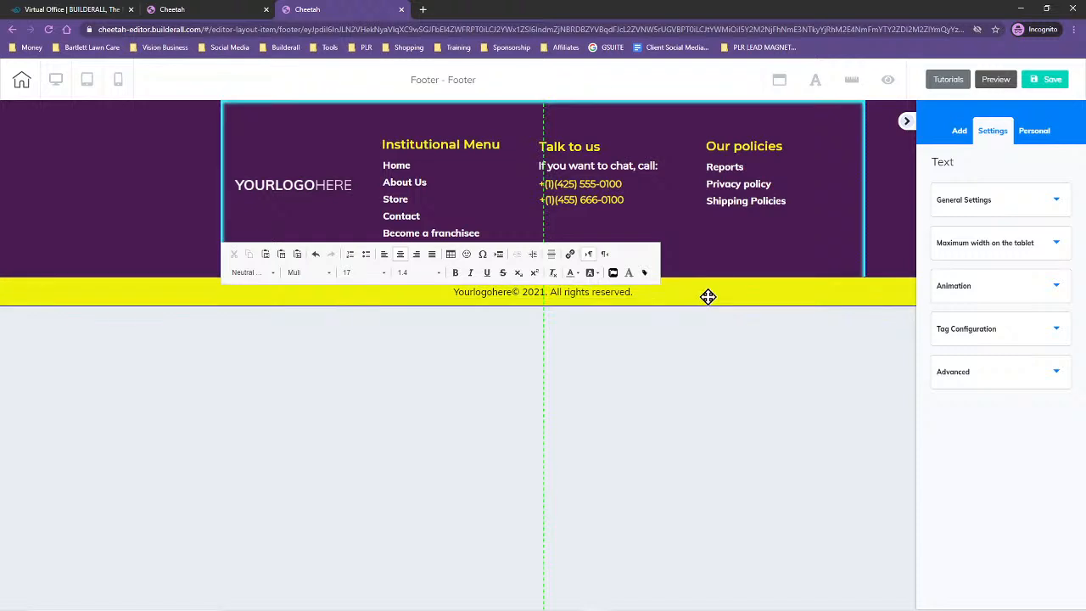
{"action": "key", "text": "Escape"}
Copy the Dark Green brand color code #192E00 from the Lawn Care Clients notes in Notepad and return to the footer
{"action": "left_click", "coordinate": [702, 292]}
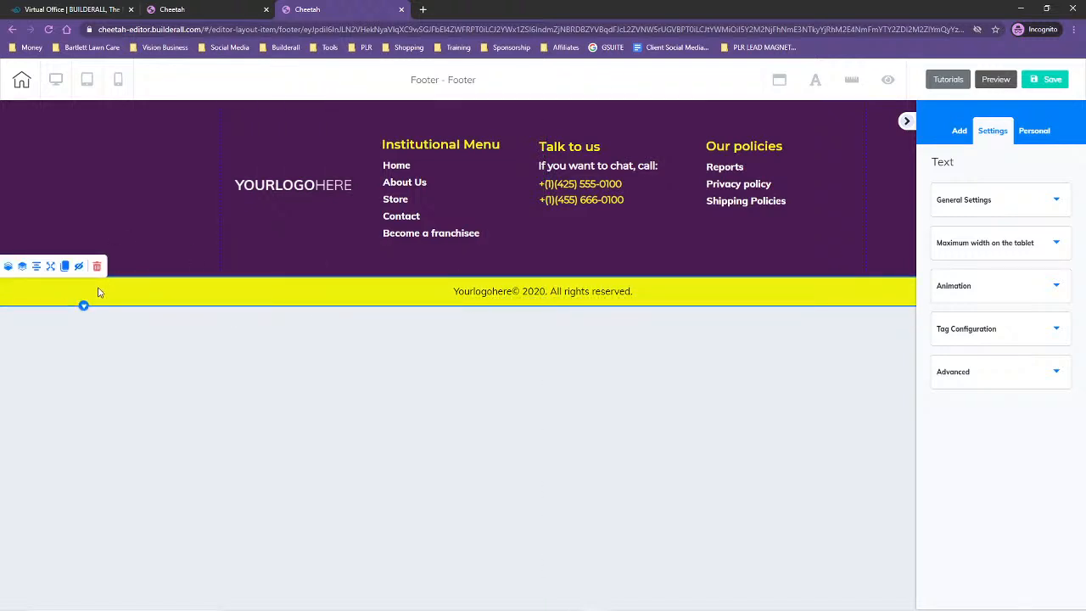
{"action": "left_click_drag", "start_coordinate": [1085, 83], "coordinate": [560, 56]}
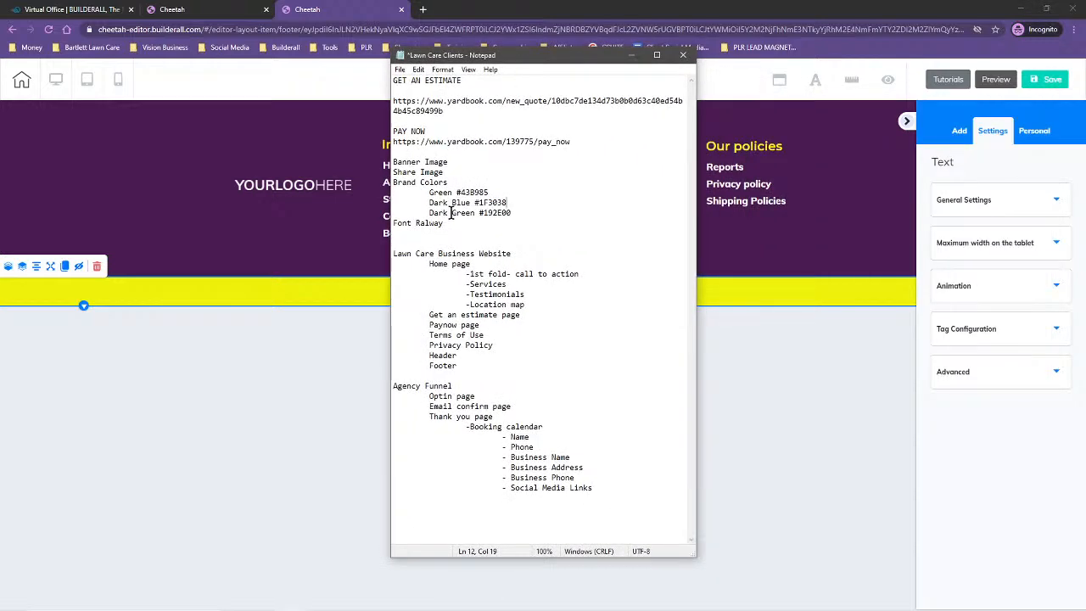
{"action": "left_click_drag", "start_coordinate": [479, 213], "coordinate": [512, 217]}
{"action": "key", "text": "ctrl+c"}
{"action": "left_click", "coordinate": [788, 298]}
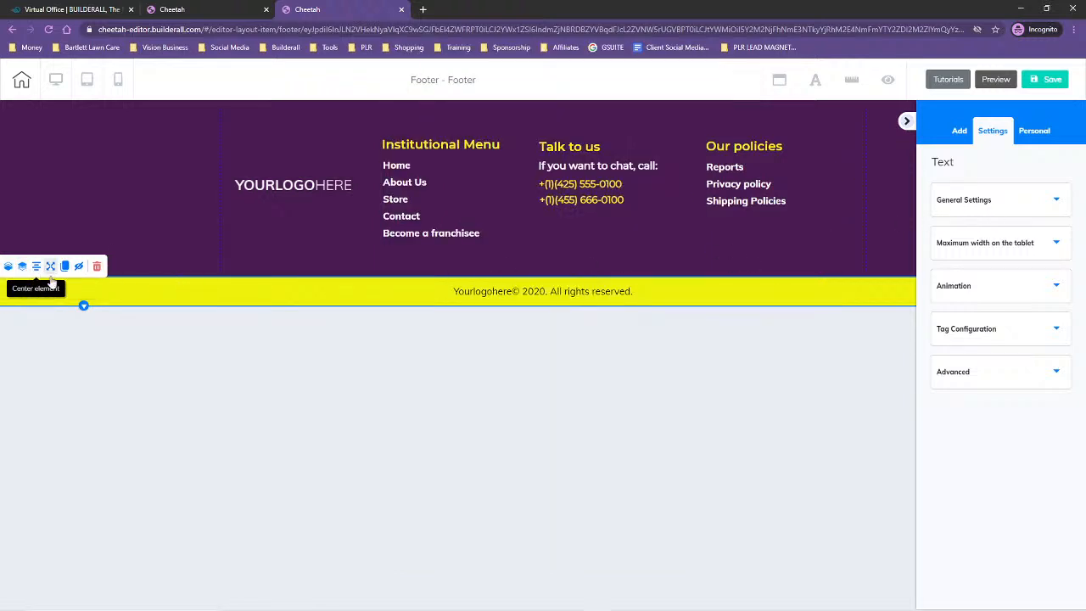
Set the yellow copyright bar's solid background color to 192E00 and store that color as a swatch
{"action": "left_click_drag", "start_coordinate": [121, 293], "coordinate": [119, 291]}
{"action": "double_click", "coordinate": [126, 295]}
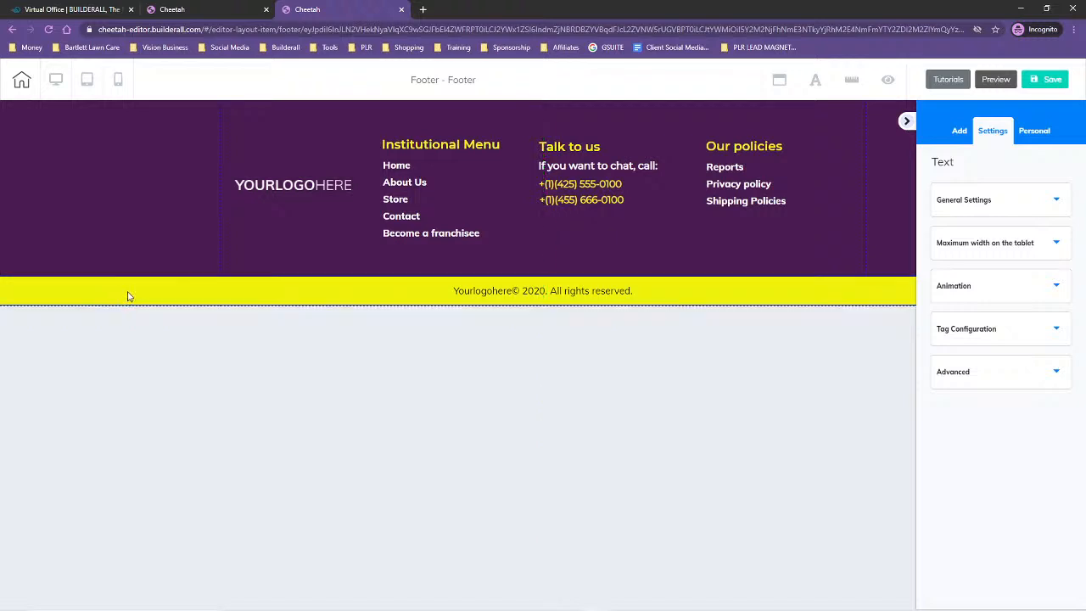
{"action": "left_click", "coordinate": [182, 304]}
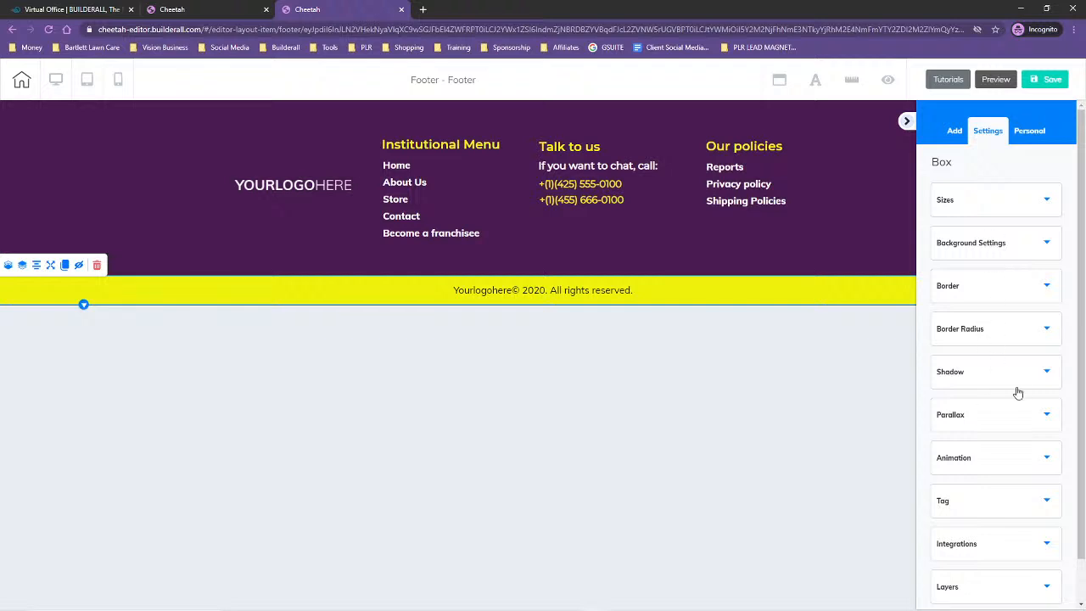
{"action": "scroll", "coordinate": [1010, 417], "scroll_direction": "down", "scroll_amount": 1}
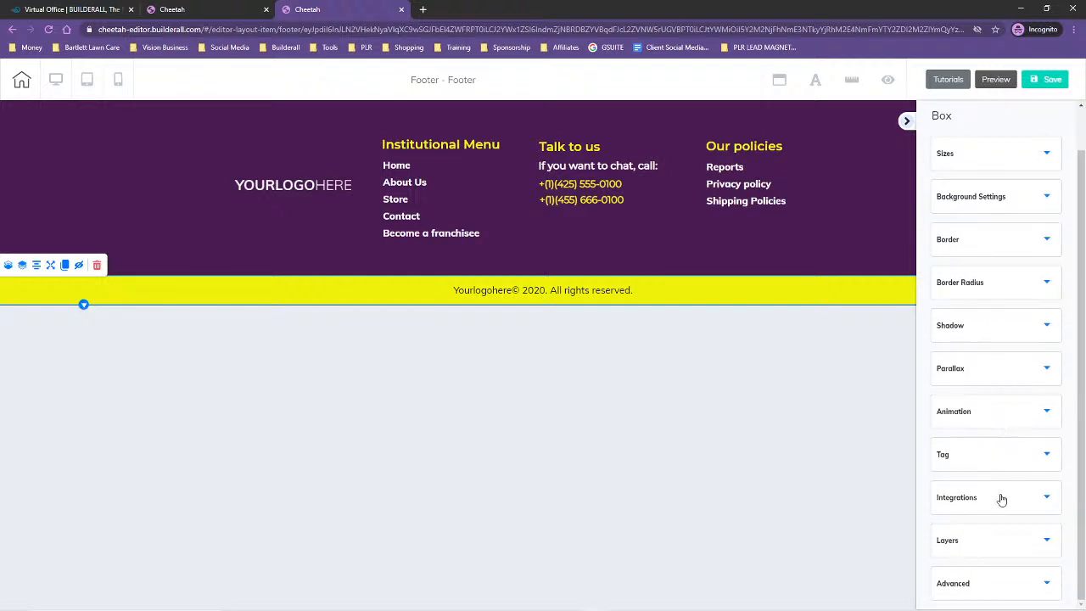
{"action": "left_click", "coordinate": [995, 198]}
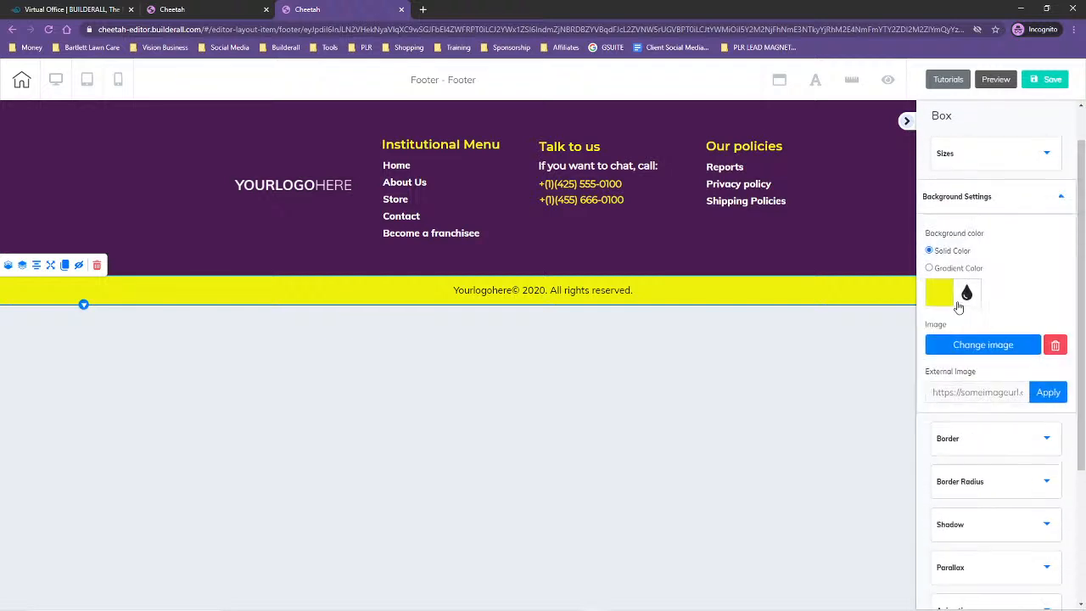
{"action": "left_click", "coordinate": [940, 298]}
{"action": "left_click_drag", "start_coordinate": [960, 443], "coordinate": [928, 447]}
{"action": "key", "text": "ctrl+v"}
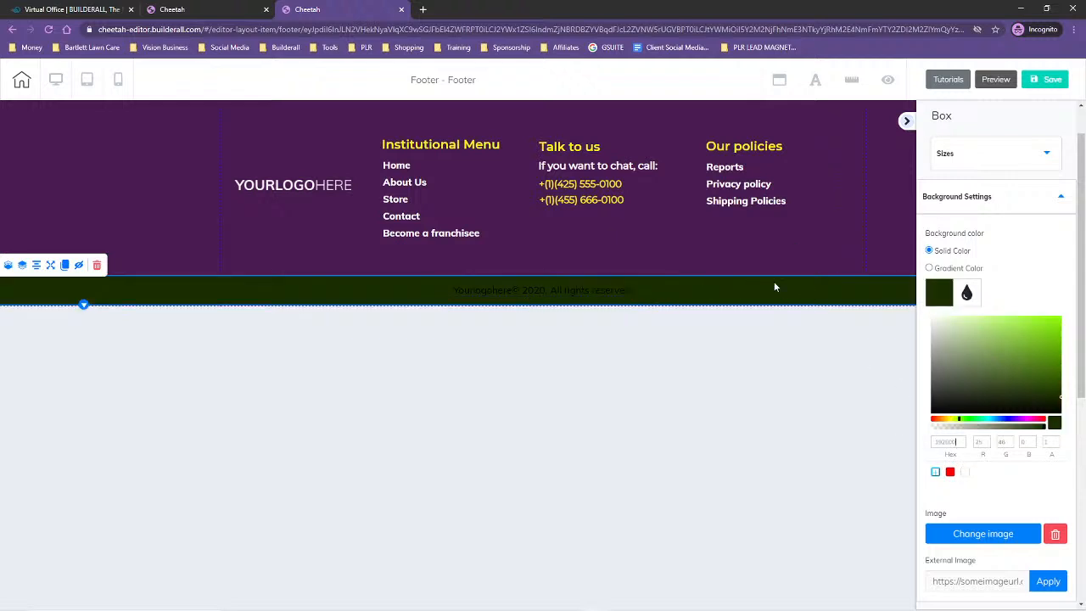
{"action": "left_click", "coordinate": [935, 473]}
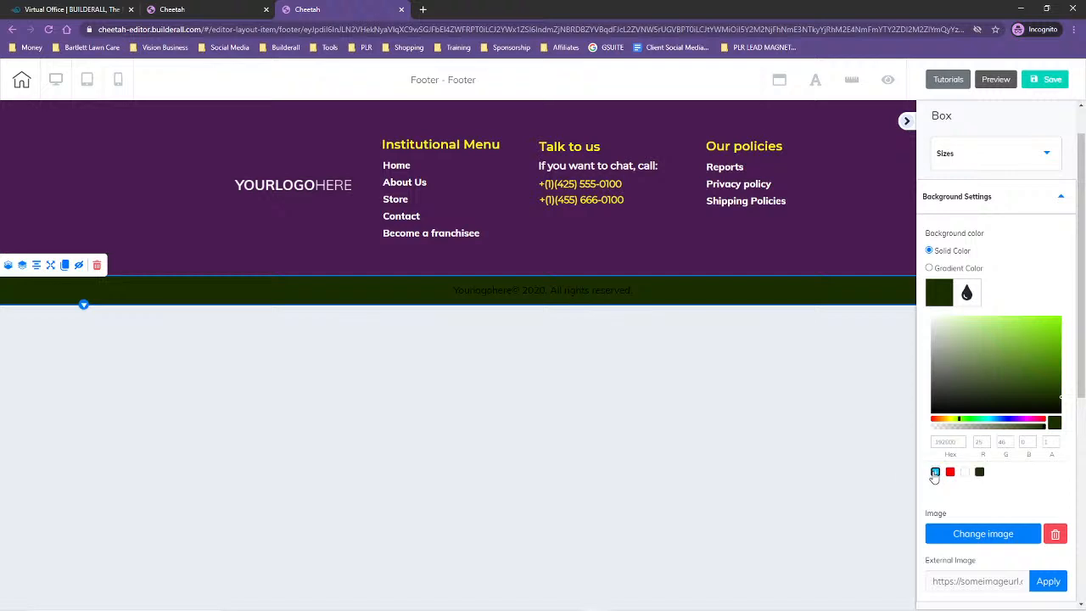
Select the purple footer panel and copy the Green brand color code from the Notepad notes
{"action": "left_click", "coordinate": [890, 213]}
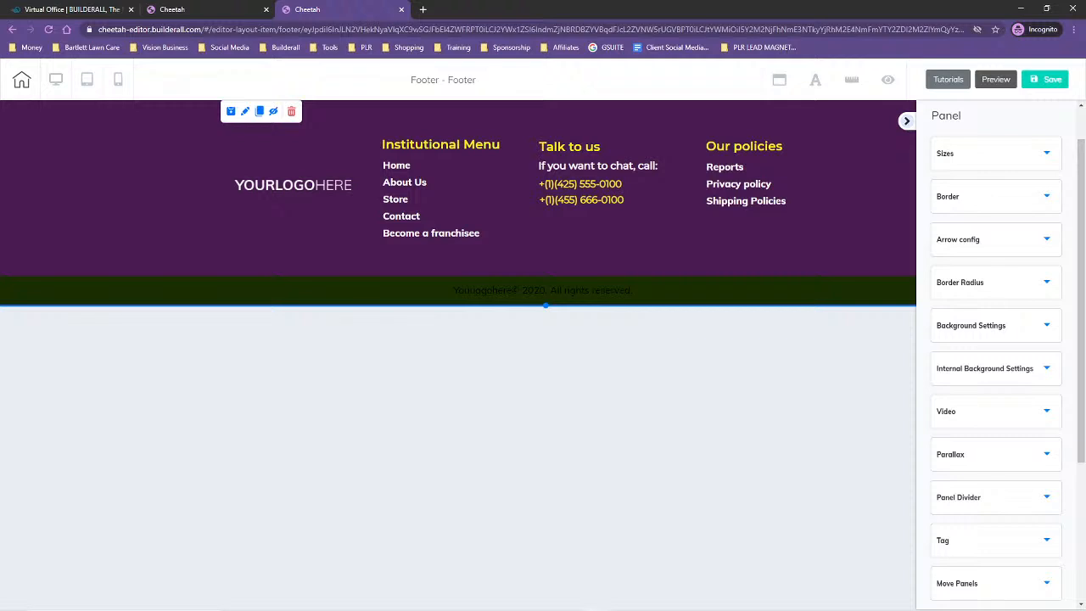
{"action": "key", "text": "alt+Tab"}
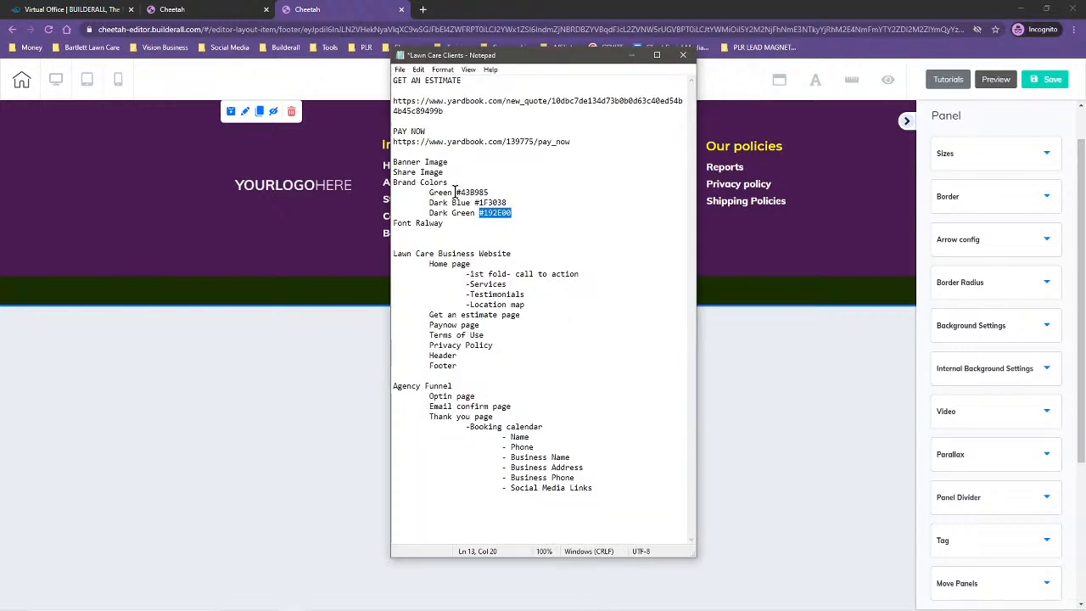
{"action": "left_click_drag", "start_coordinate": [457, 194], "coordinate": [489, 193]}
{"action": "key", "text": "ctrl+c"}
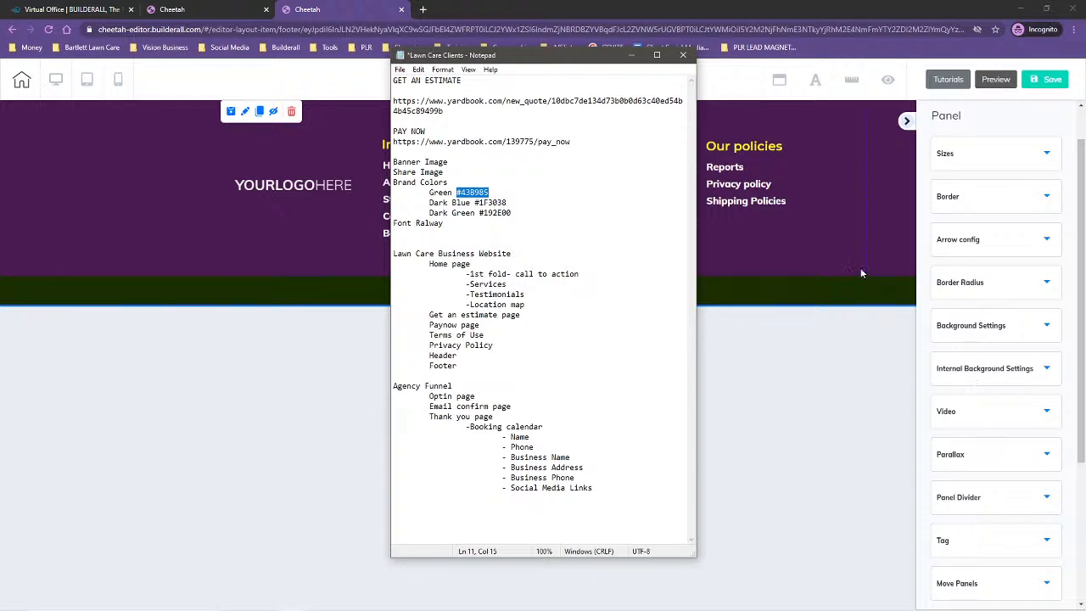
Set the purple footer panel's solid background color to 43B985 and store that color as a swatch
{"action": "left_click", "coordinate": [854, 207]}
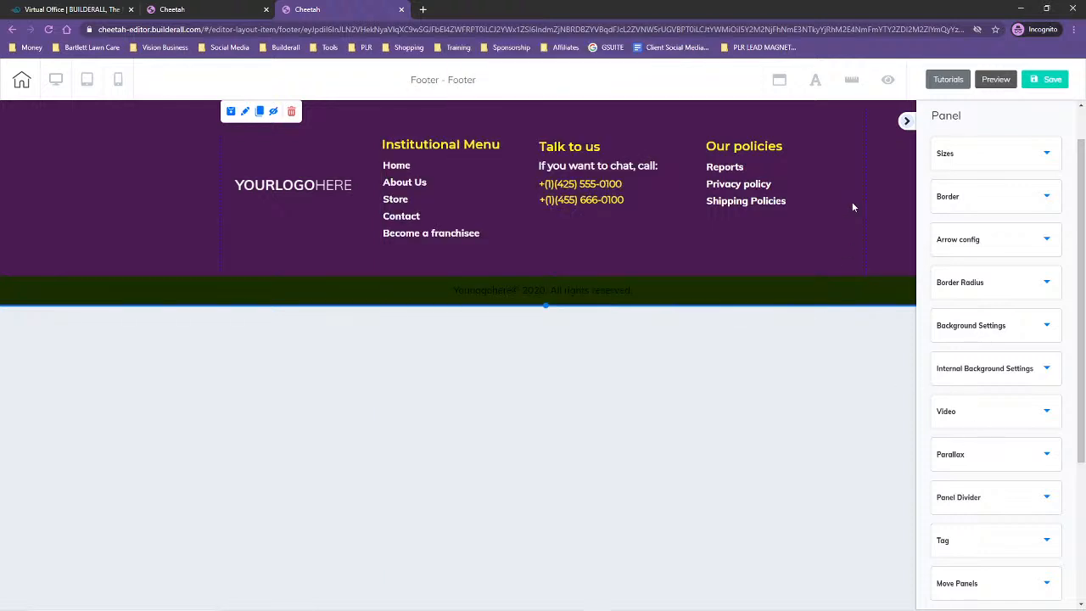
{"action": "left_click", "coordinate": [976, 330]}
{"action": "left_click", "coordinate": [940, 424]}
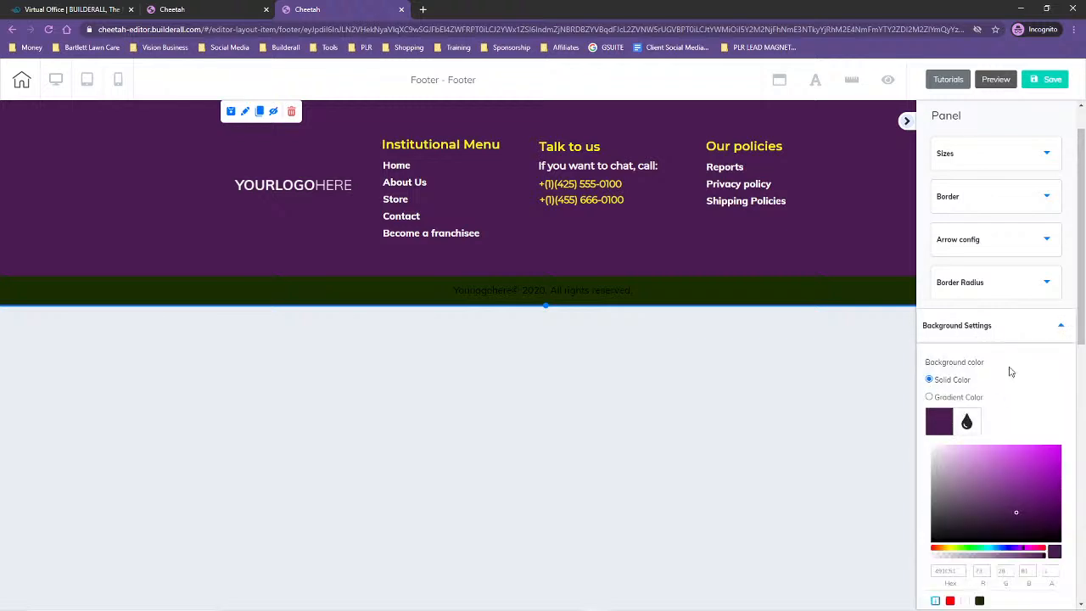
{"action": "scroll", "coordinate": [999, 381], "scroll_direction": "down", "scroll_amount": 4}
{"action": "left_click_drag", "start_coordinate": [959, 290], "coordinate": [929, 294]}
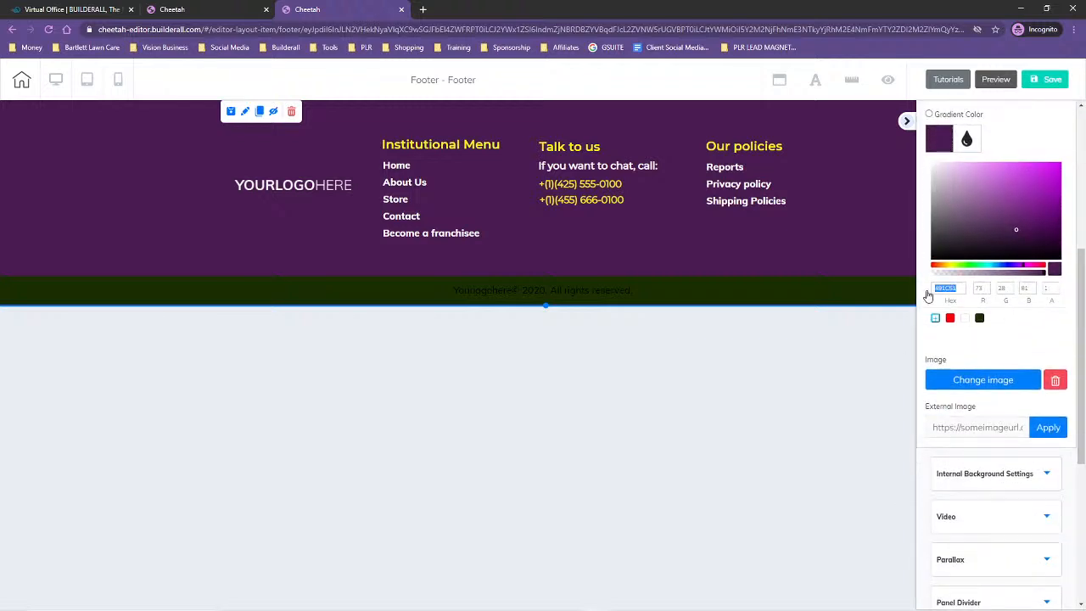
{"action": "key", "text": "ctrl+v"}
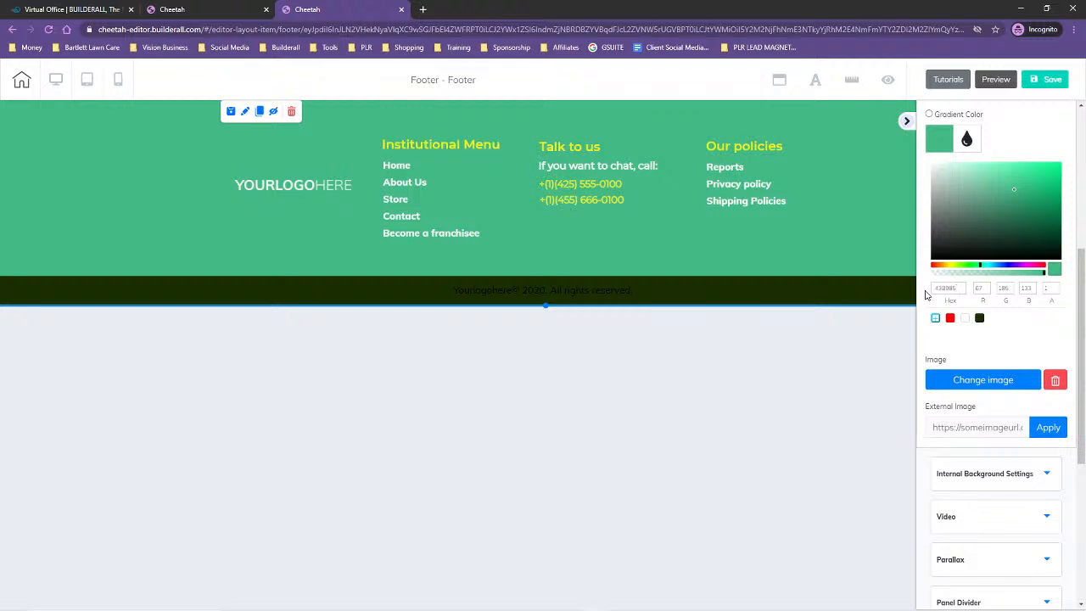
{"action": "left_click", "coordinate": [935, 319]}
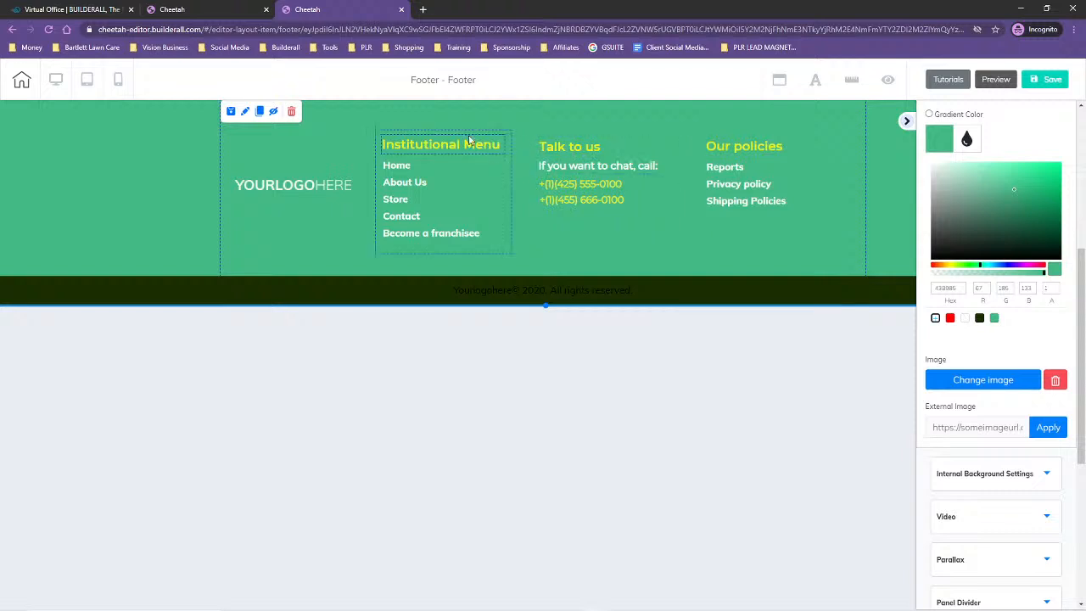
Copy the Dark Blue brand color code #1F3038 from the Lawn Care Clients notes in Notepad and return to the footer
{"action": "left_click", "coordinate": [407, 148]}
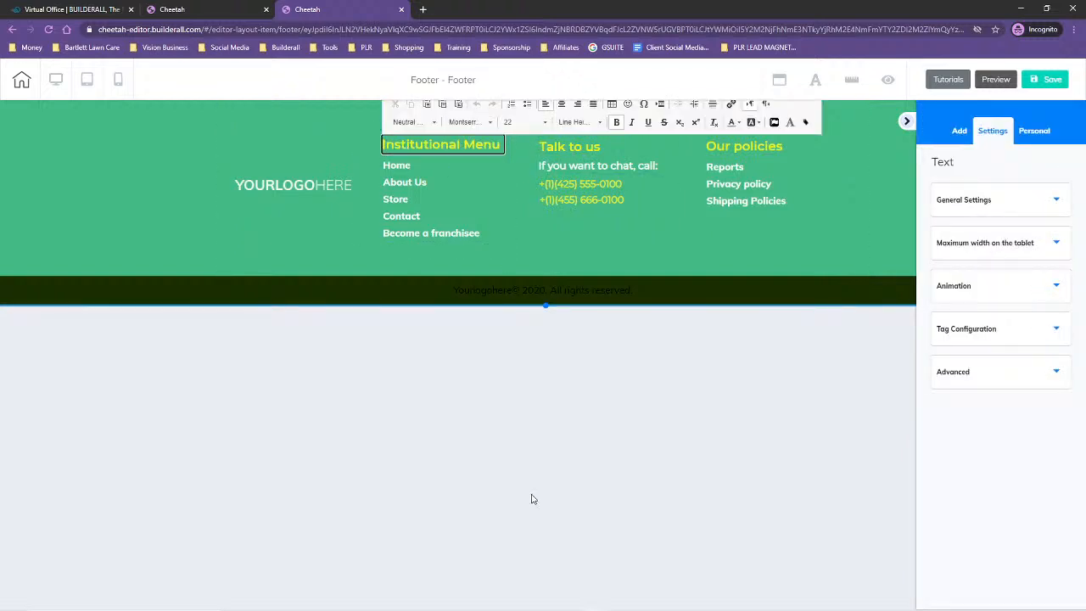
{"action": "mouse_move", "coordinate": [557, 609]}
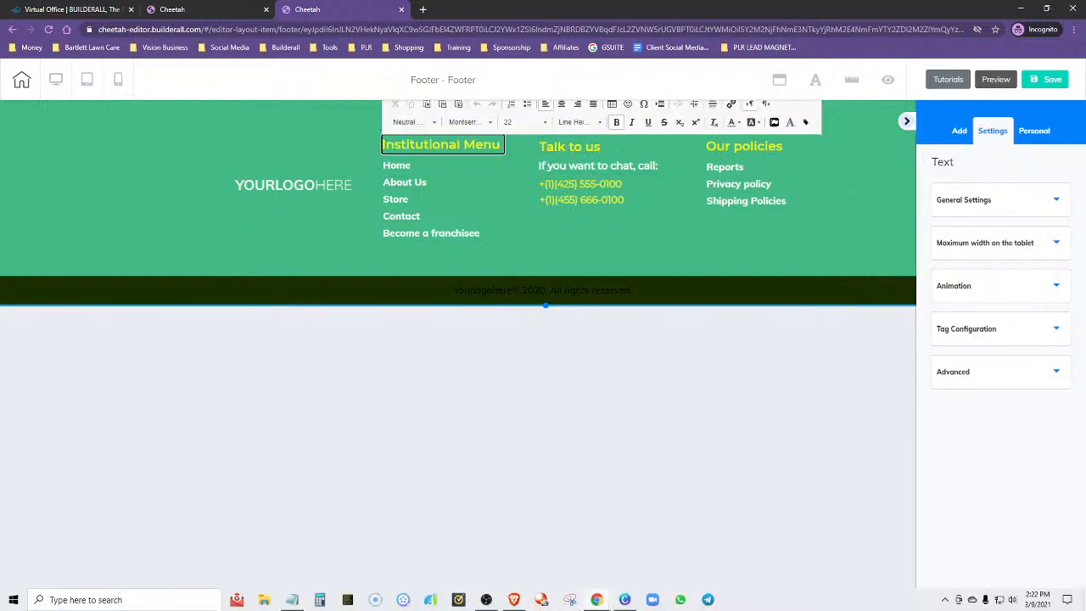
{"action": "left_click", "coordinate": [297, 605]}
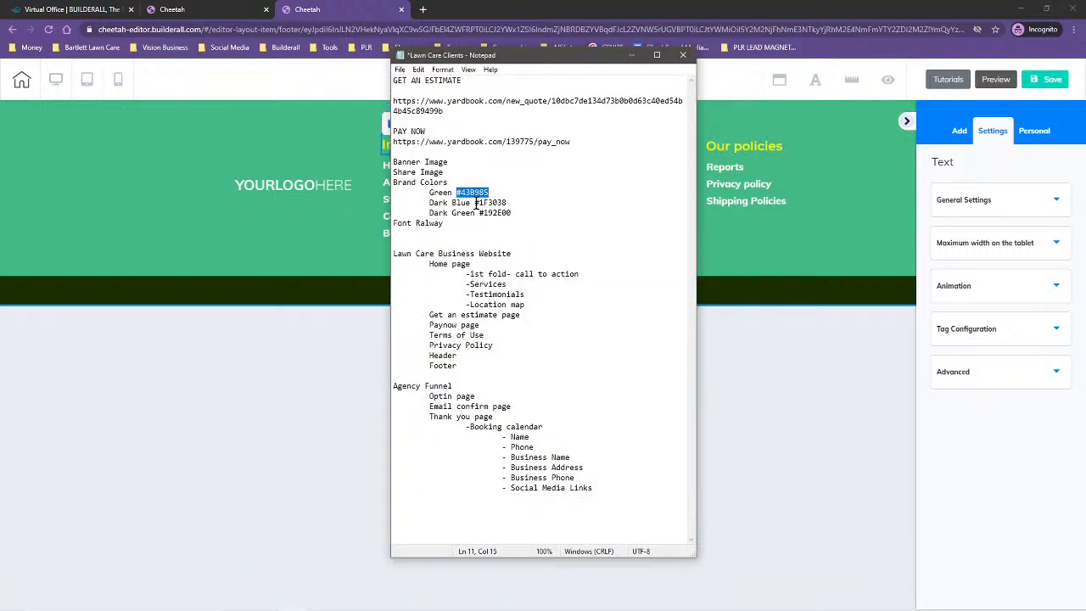
{"action": "left_click_drag", "start_coordinate": [474, 202], "coordinate": [511, 202]}
{"action": "key", "text": "ctrl+c"}
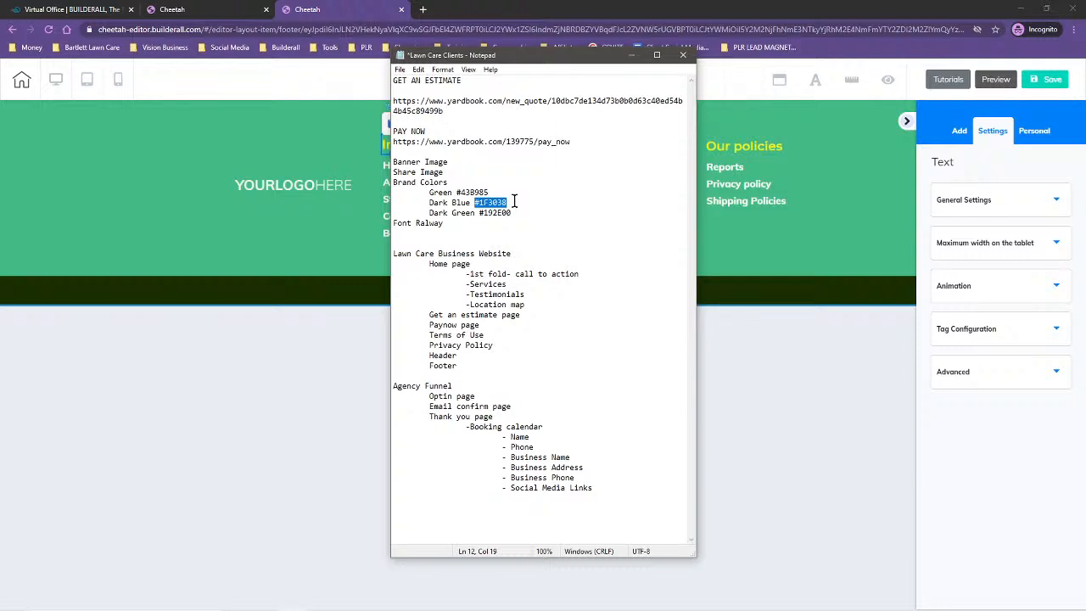
{"action": "left_click", "coordinate": [839, 246]}
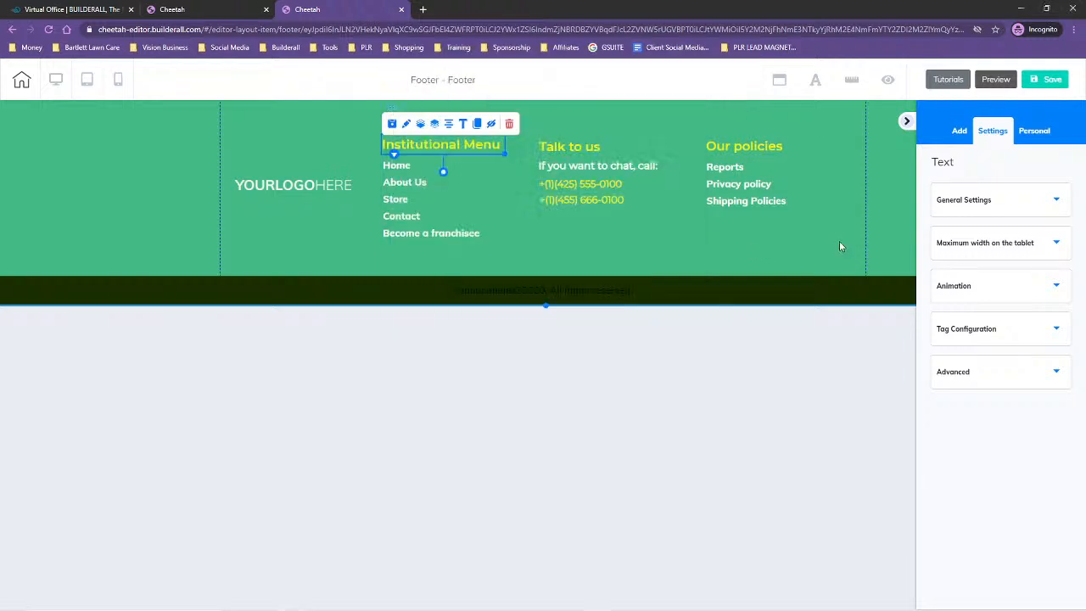
Set the text color of the footer's "Institutional Menu" heading to the custom color #1F3038
{"action": "left_click", "coordinate": [372, 134]}
{"action": "double_click", "coordinate": [412, 144]}
{"action": "left_click_drag", "start_coordinate": [380, 144], "coordinate": [504, 144]}
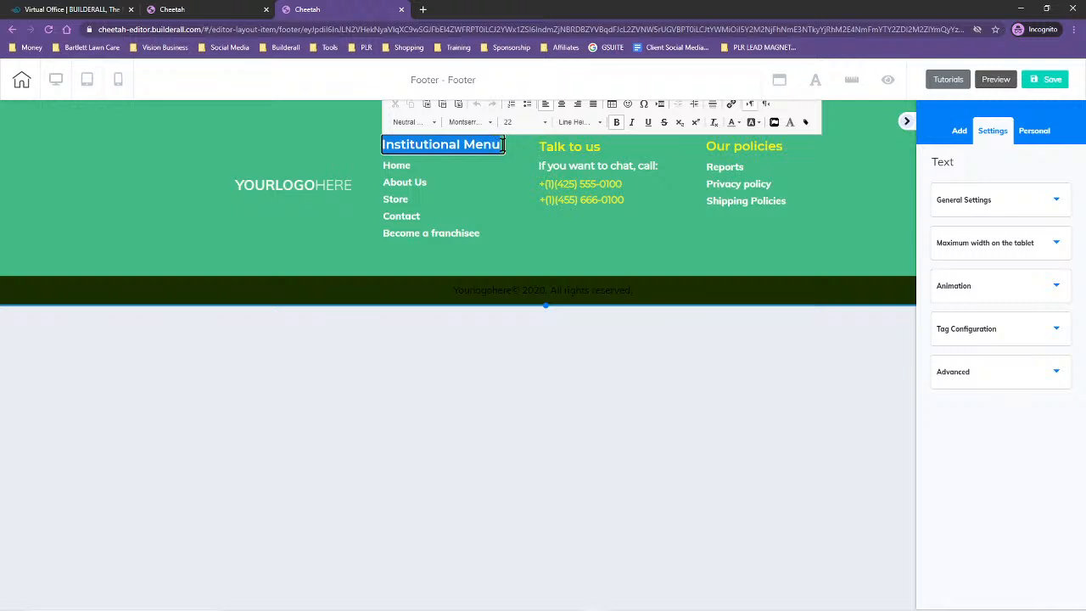
{"action": "left_click", "coordinate": [739, 125]}
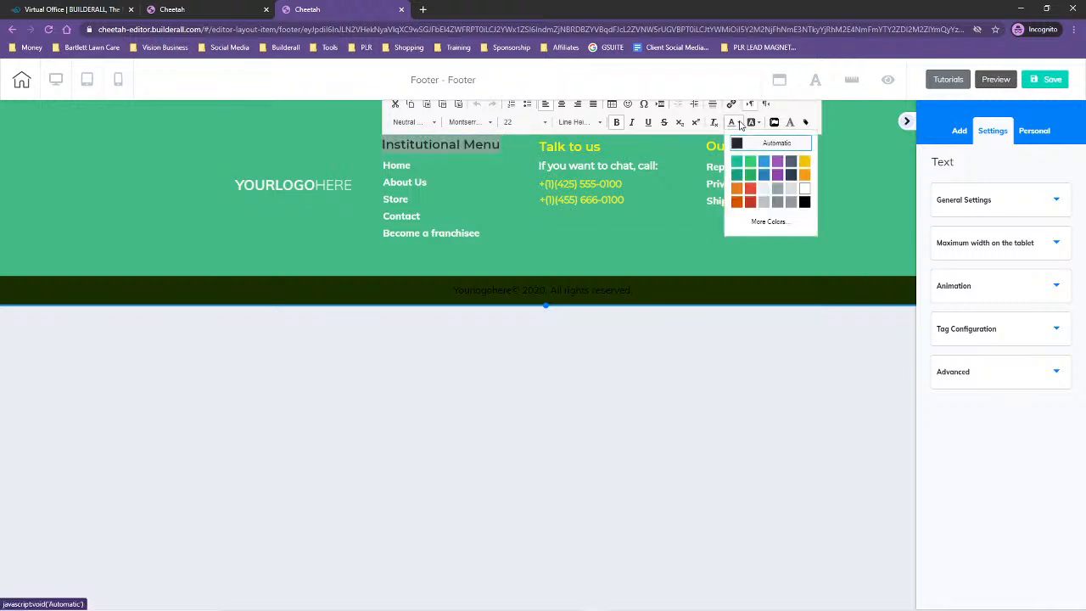
{"action": "left_click", "coordinate": [769, 222]}
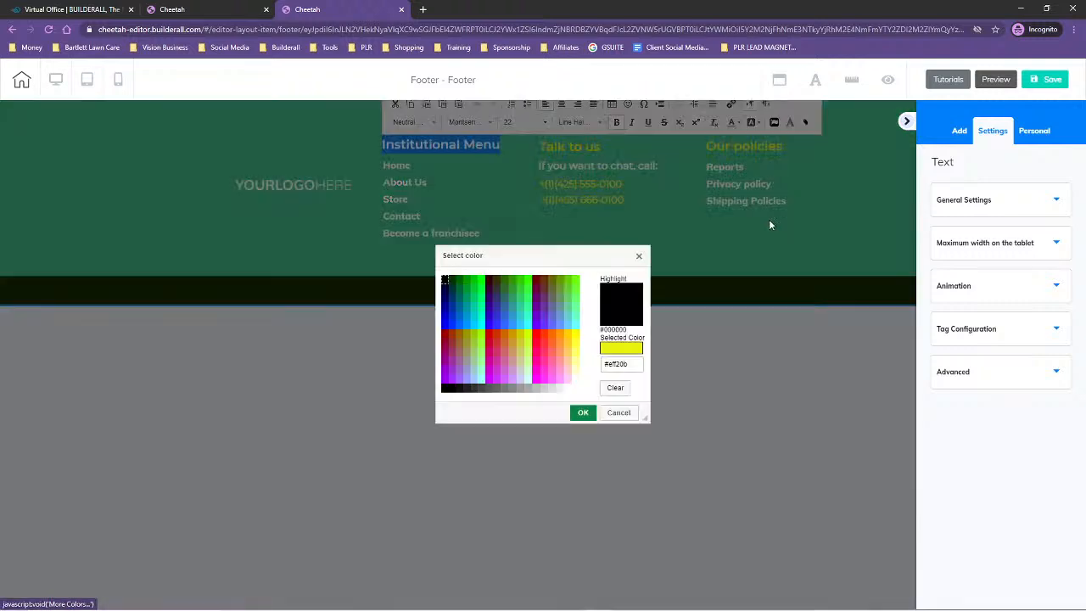
{"action": "left_click_drag", "start_coordinate": [638, 364], "coordinate": [593, 364]}
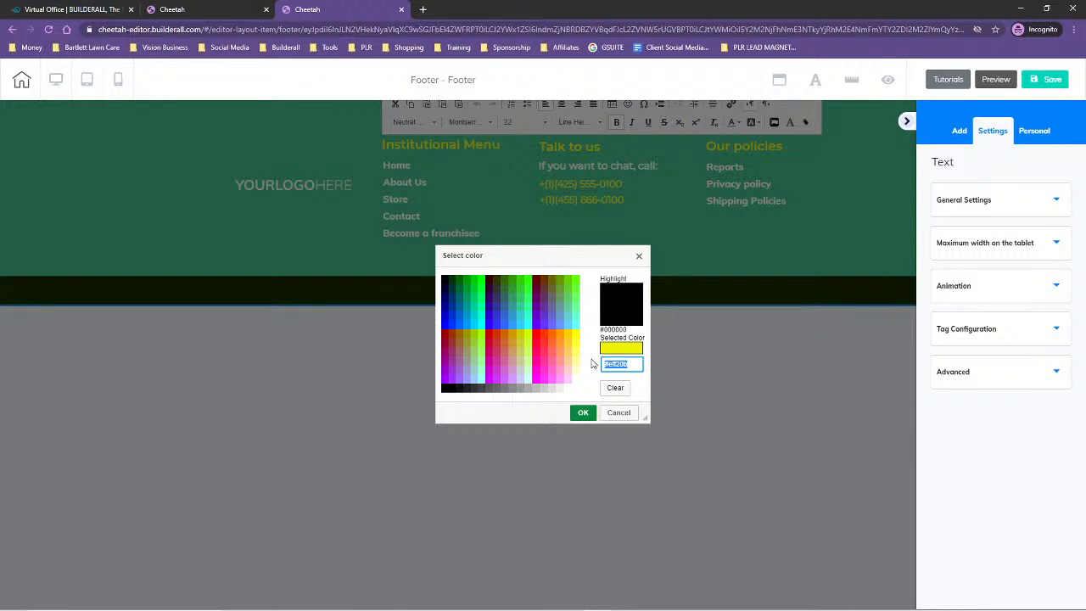
{"action": "key", "text": "ctrl+v"}
{"action": "left_click", "coordinate": [593, 363]}
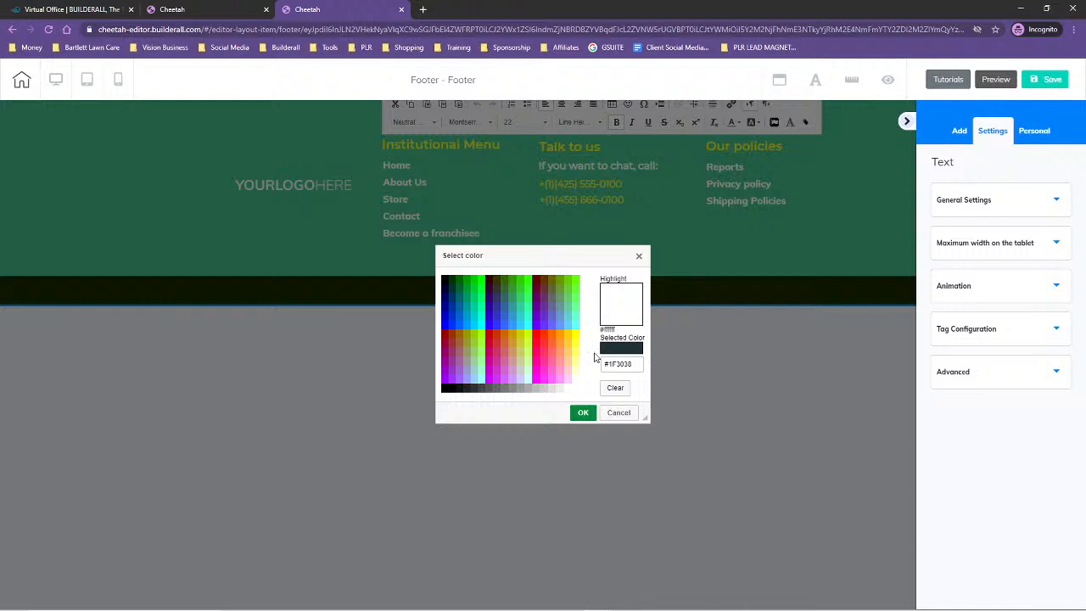
{"action": "left_click", "coordinate": [583, 413]}
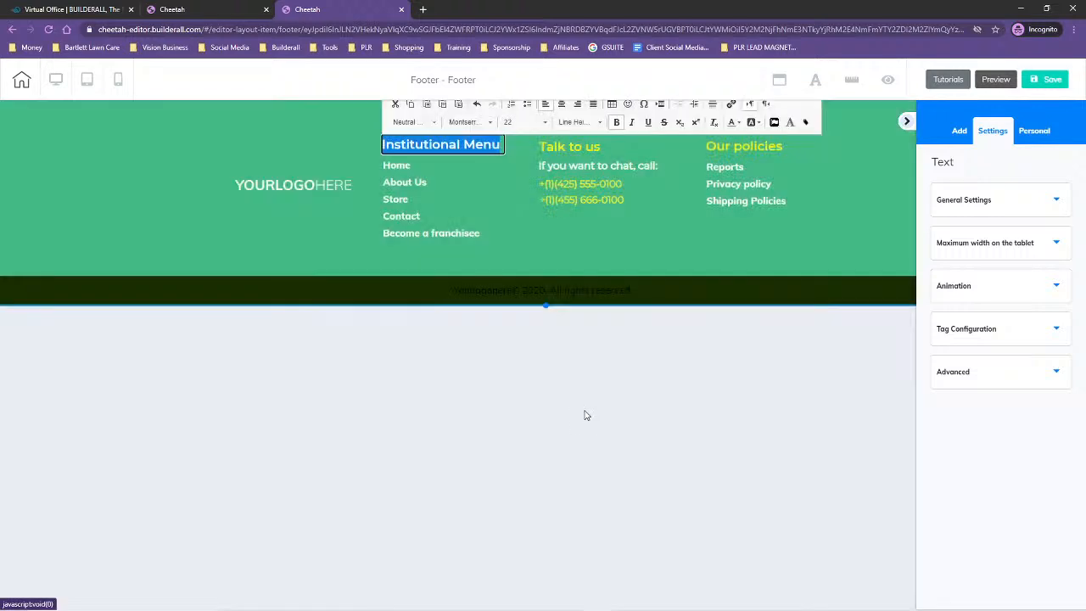
{"action": "left_click", "coordinate": [512, 186]}
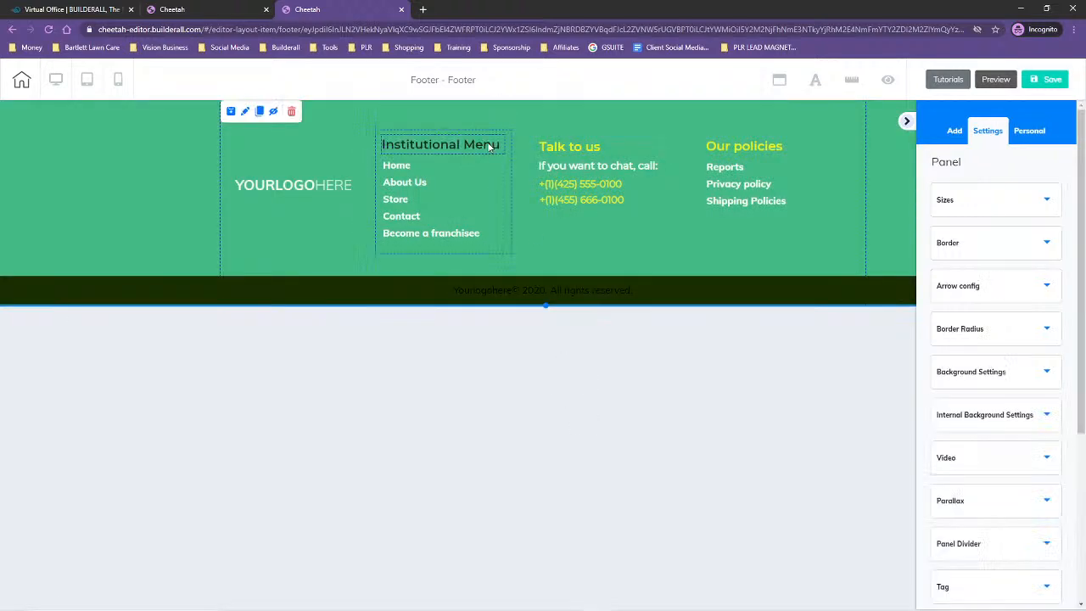
Try to recolor the "Talk to us" heading with the custom text color #1F3038
{"action": "left_click", "coordinate": [561, 148]}
{"action": "left_click_drag", "start_coordinate": [539, 145], "coordinate": [601, 148]}
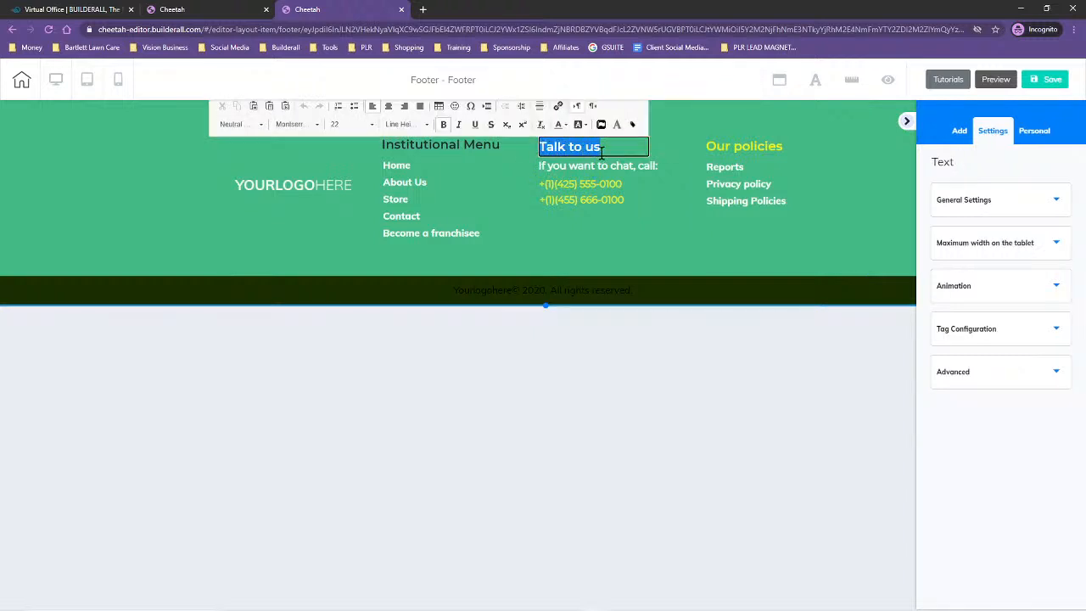
{"action": "left_click", "coordinate": [566, 126]}
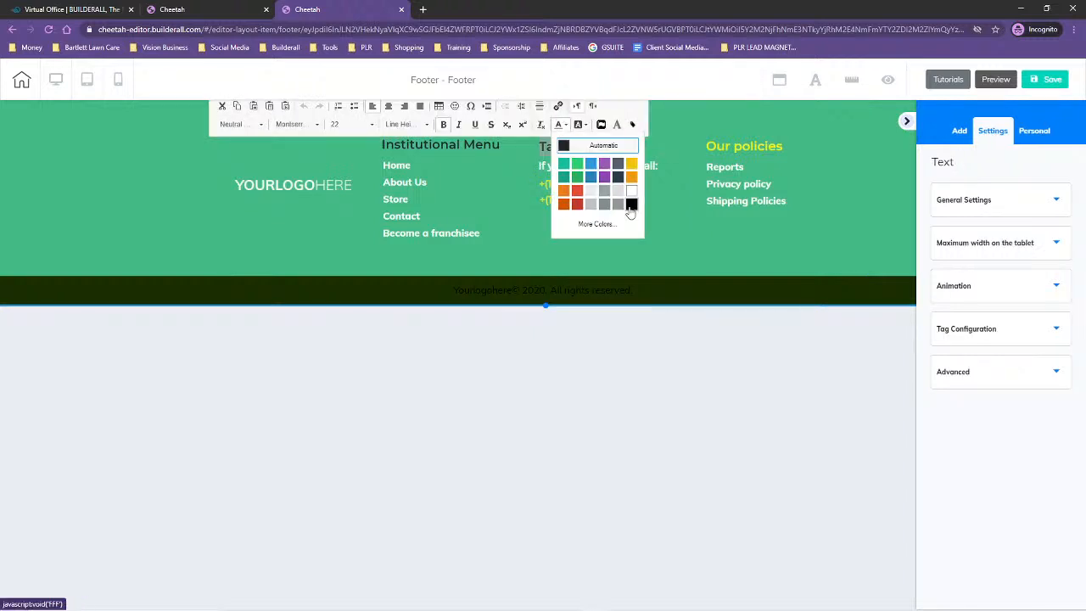
{"action": "left_click", "coordinate": [595, 225]}
{"action": "left_click_drag", "start_coordinate": [621, 368], "coordinate": [599, 374]}
{"action": "key", "text": "ctrl+v"}
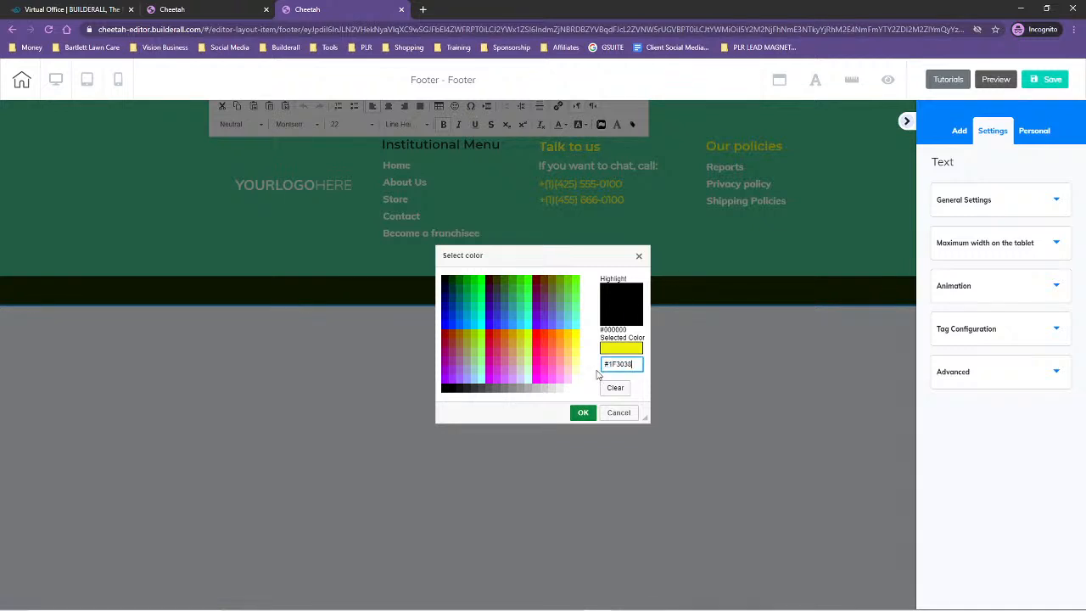
{"action": "left_click", "coordinate": [591, 370]}
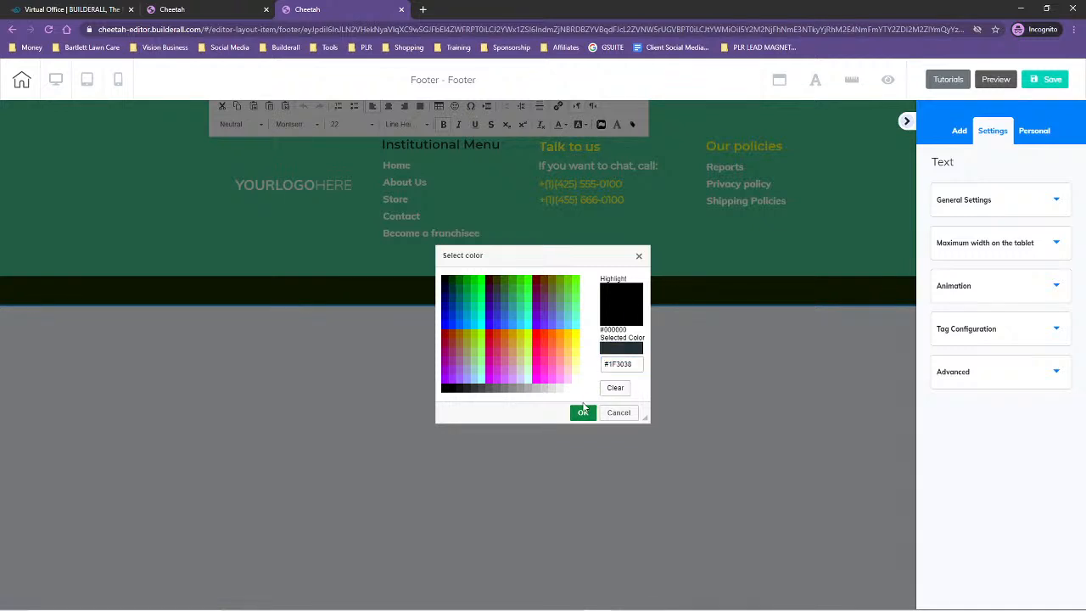
{"action": "left_click", "coordinate": [583, 412]}
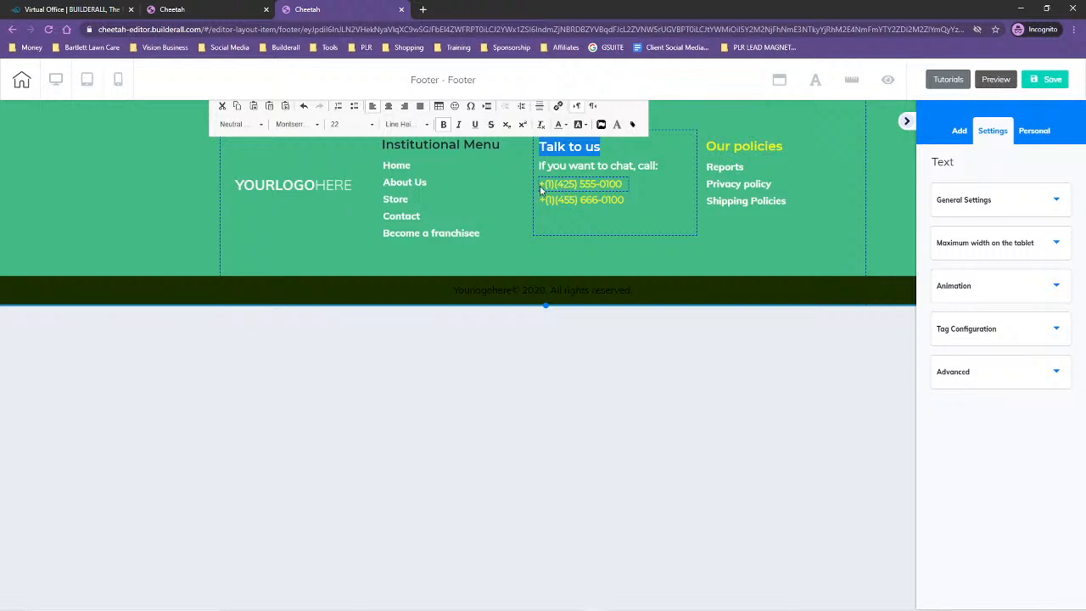
{"action": "left_click", "coordinate": [542, 191]}
Set the text color of the "Talk to us" heading to #1F3038 and leave its text editor
{"action": "left_click", "coordinate": [574, 148]}
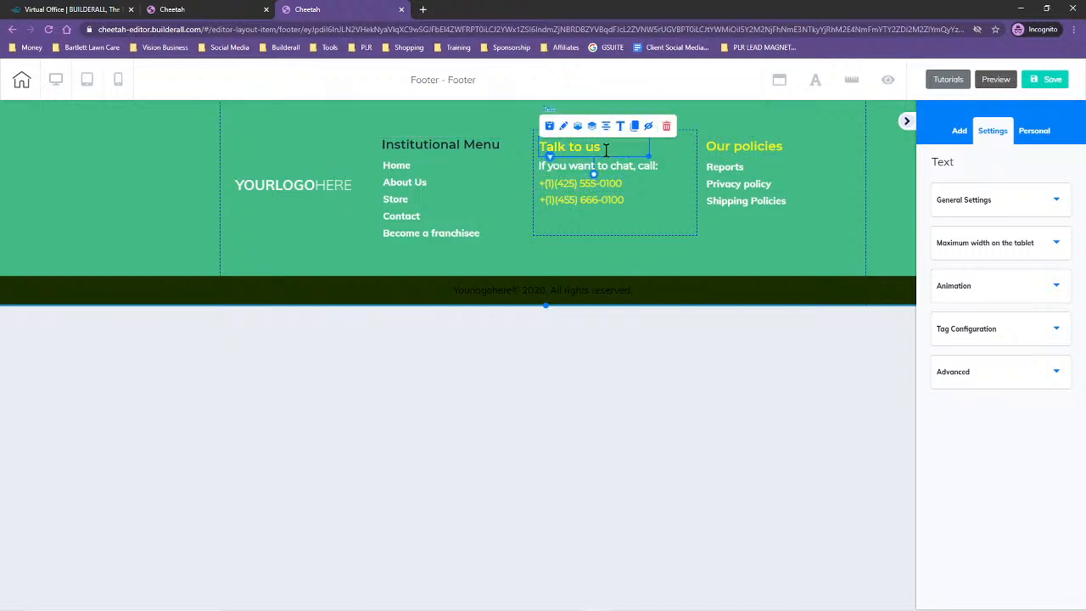
{"action": "double_click", "coordinate": [607, 156]}
{"action": "left_click_drag", "start_coordinate": [604, 149], "coordinate": [538, 149]}
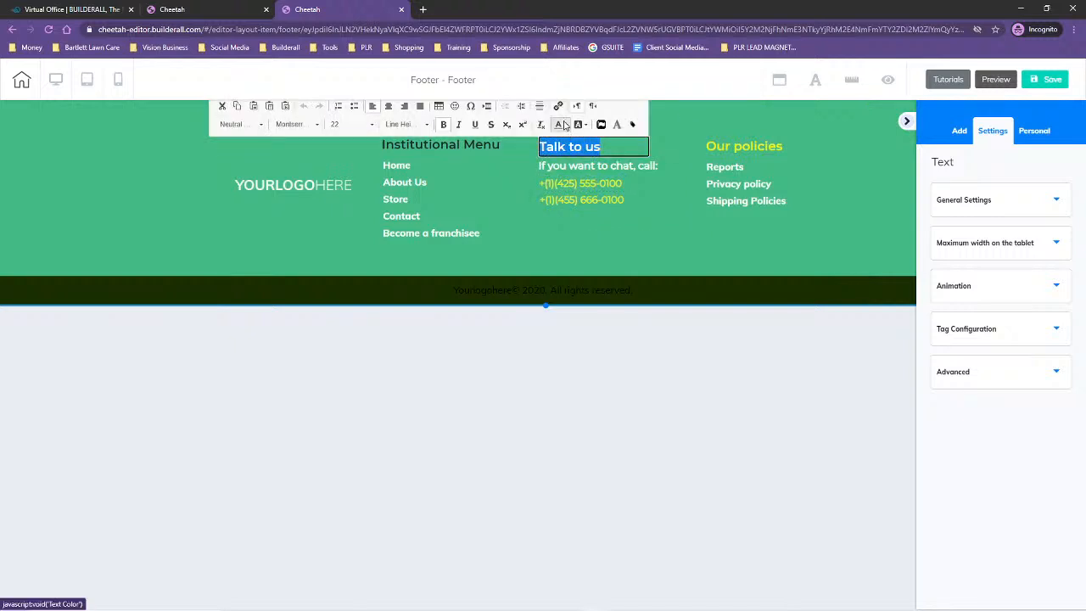
{"action": "left_click", "coordinate": [565, 125]}
{"action": "left_click", "coordinate": [590, 226]}
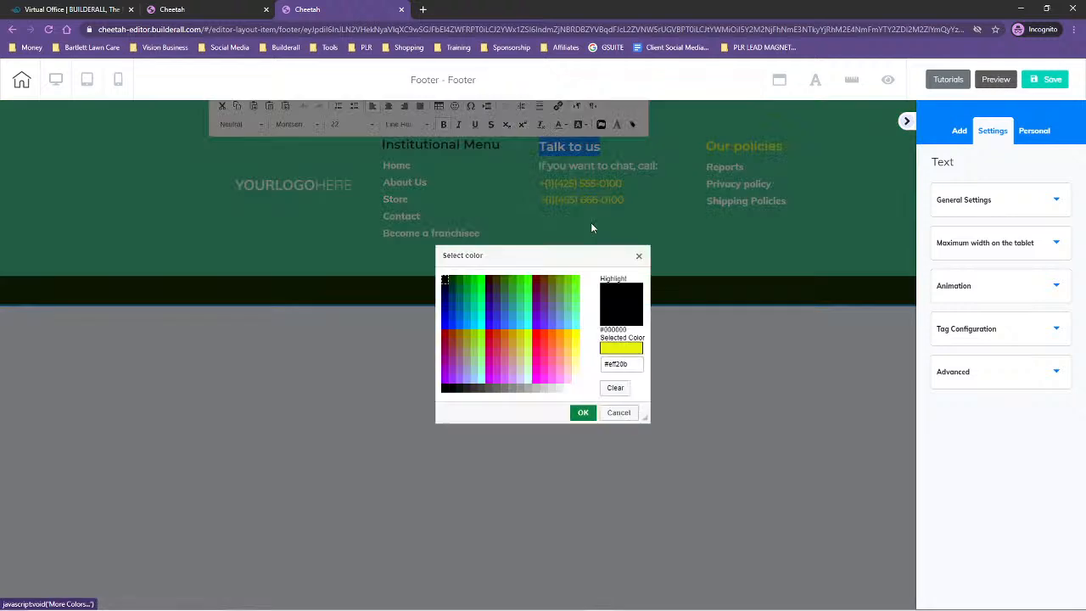
{"action": "left_click_drag", "start_coordinate": [640, 364], "coordinate": [602, 364]}
{"action": "key", "text": "ctrl+v"}
{"action": "left_click", "coordinate": [591, 358]}
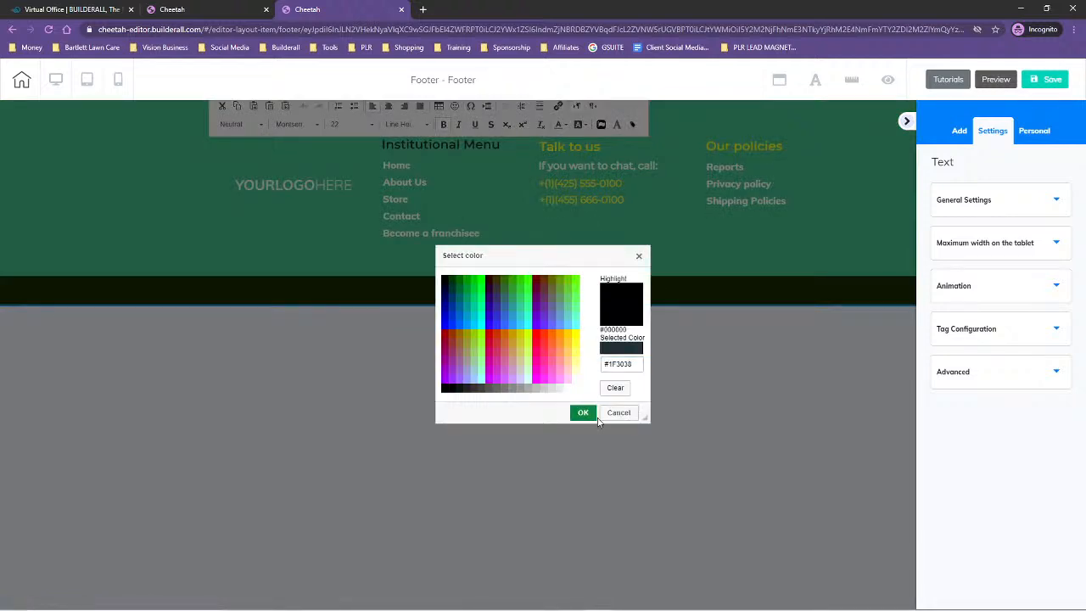
{"action": "left_click", "coordinate": [585, 414]}
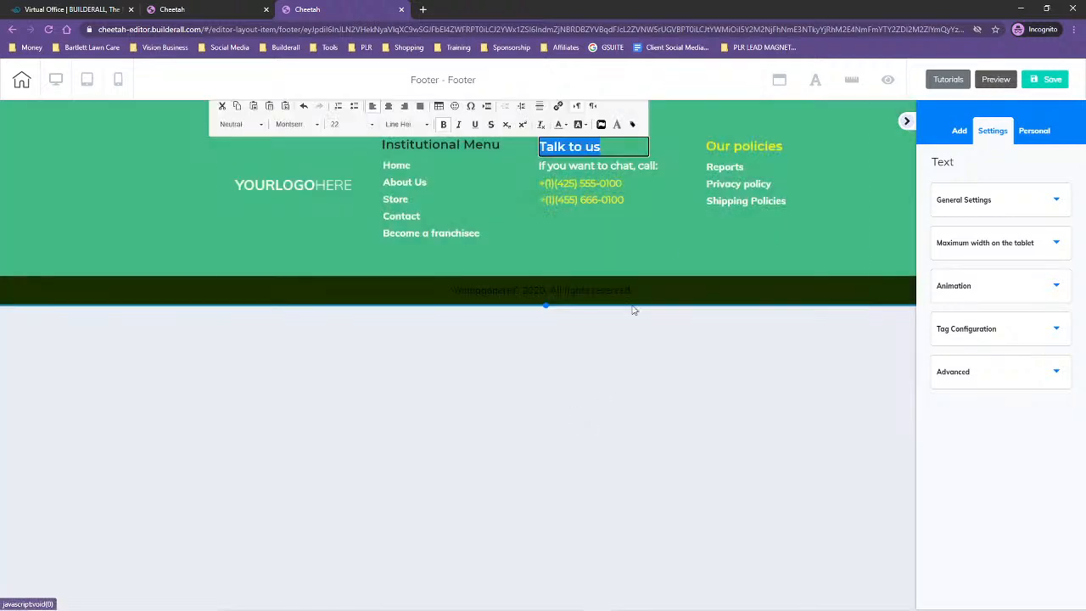
{"action": "left_click", "coordinate": [669, 244]}
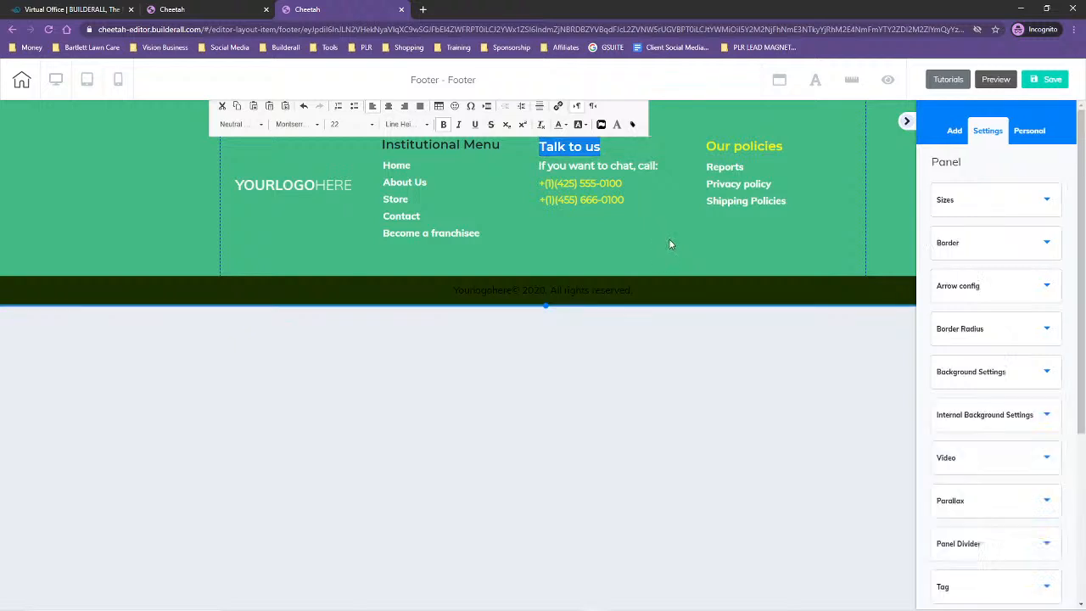
Set the text color of the first phone number under "Talk to us" to #1F3038 and save the footer
{"action": "left_click", "coordinate": [610, 187]}
{"action": "left_click_drag", "start_coordinate": [628, 184], "coordinate": [543, 188]}
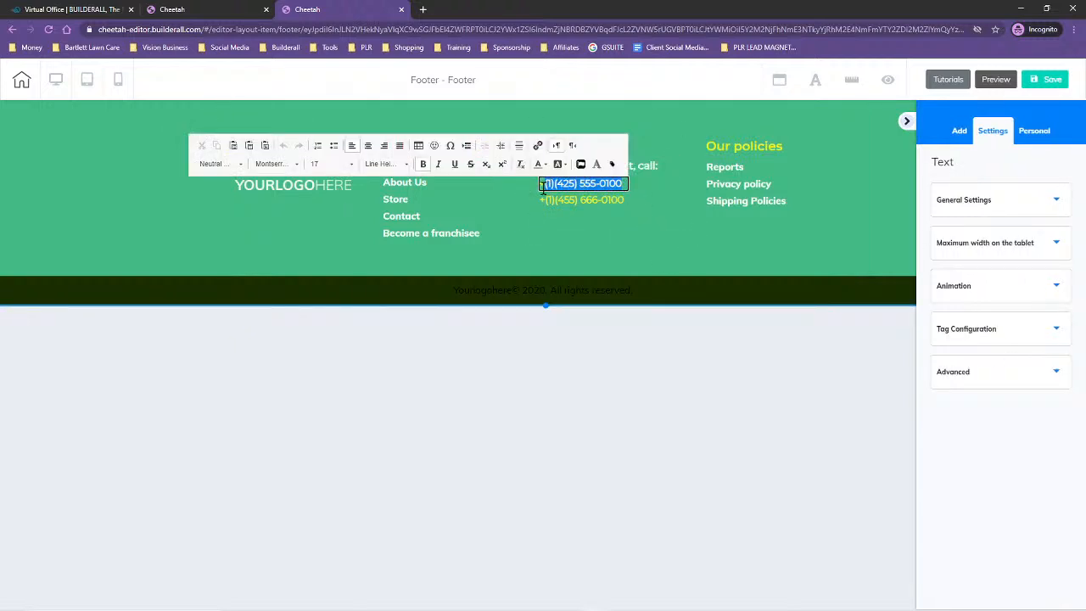
{"action": "left_click", "coordinate": [540, 163]}
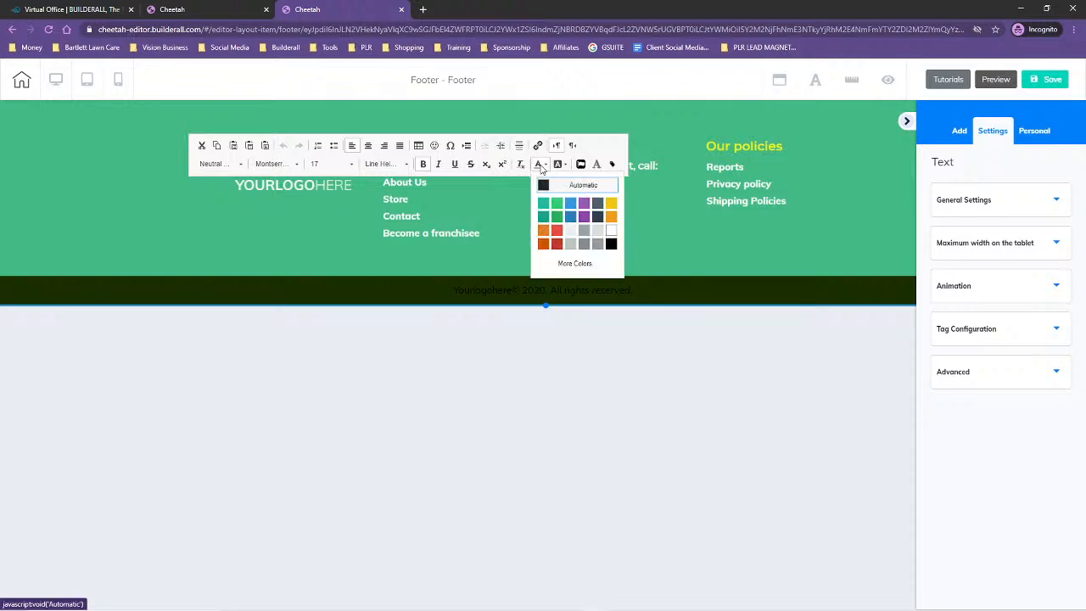
{"action": "left_click", "coordinate": [577, 264]}
{"action": "left_click_drag", "start_coordinate": [631, 366], "coordinate": [600, 365]}
{"action": "key", "text": "ctrl+v"}
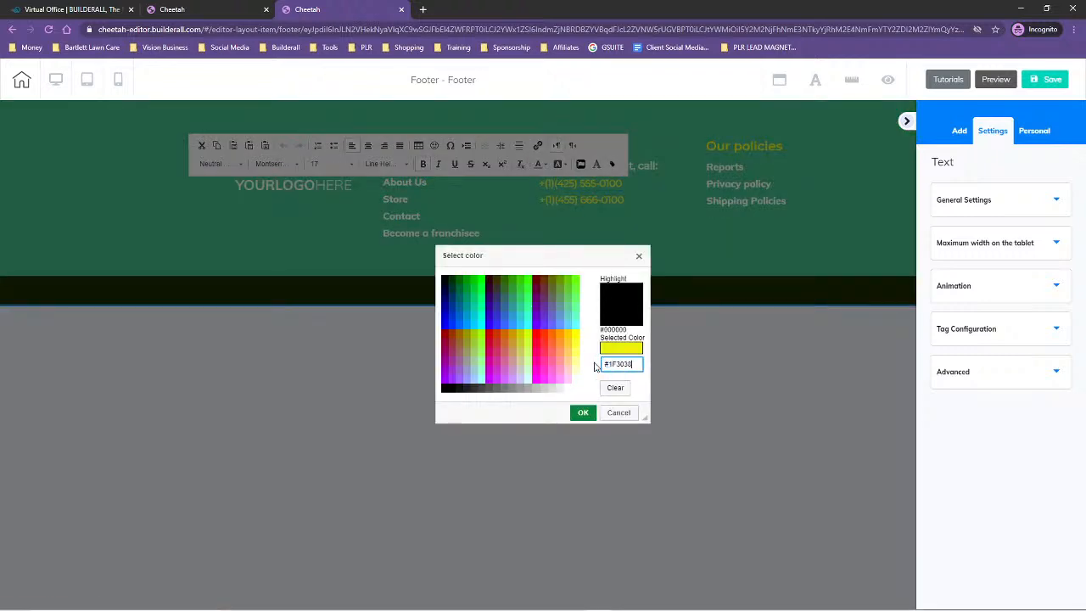
{"action": "left_click", "coordinate": [597, 365]}
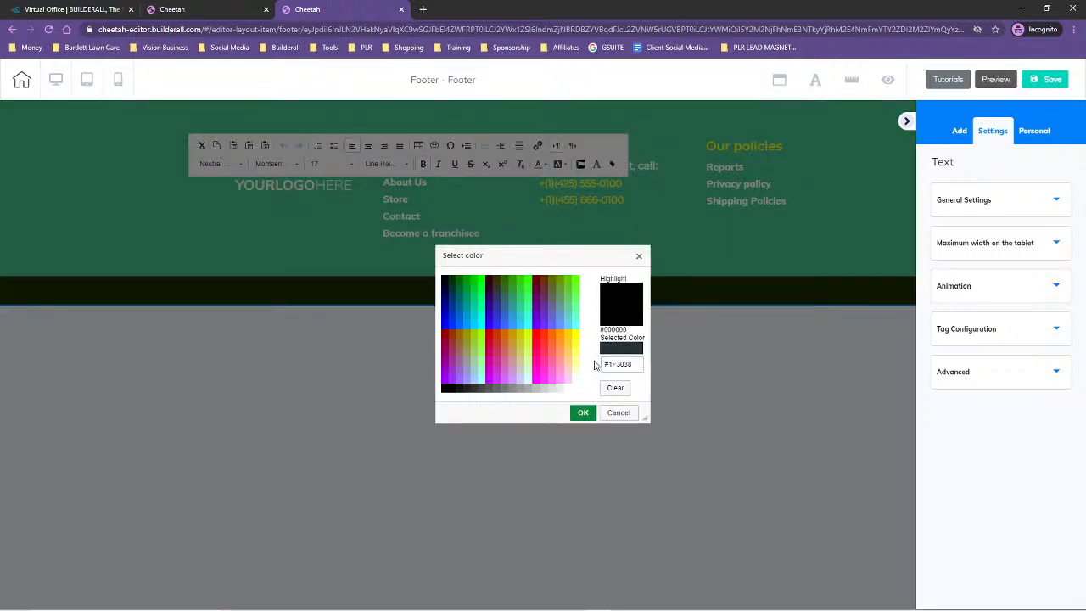
{"action": "left_click", "coordinate": [583, 413]}
{"action": "left_click", "coordinate": [666, 246]}
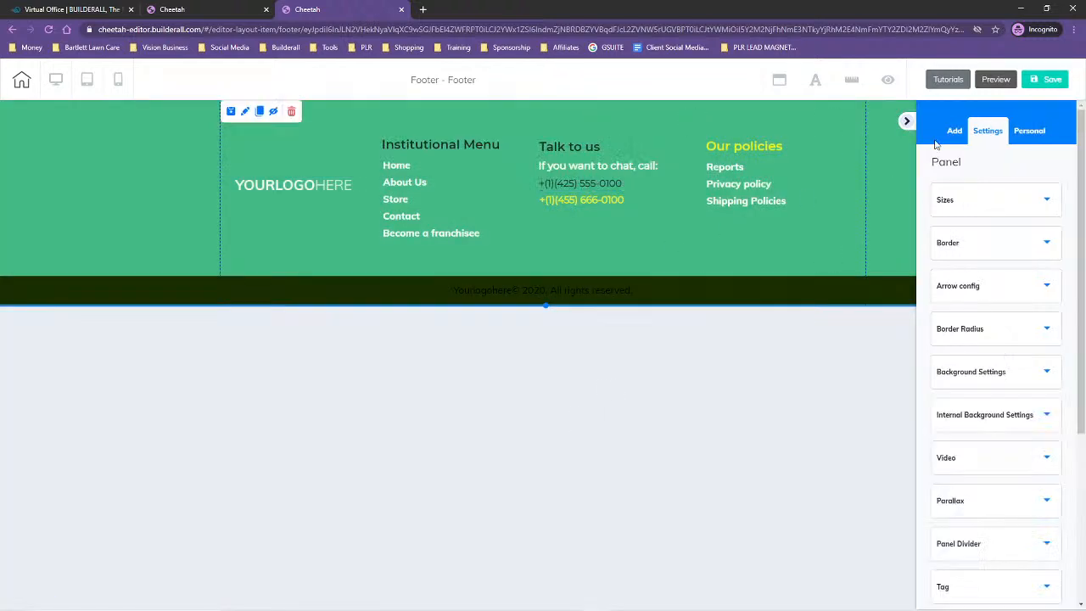
{"action": "left_click", "coordinate": [1045, 79]}
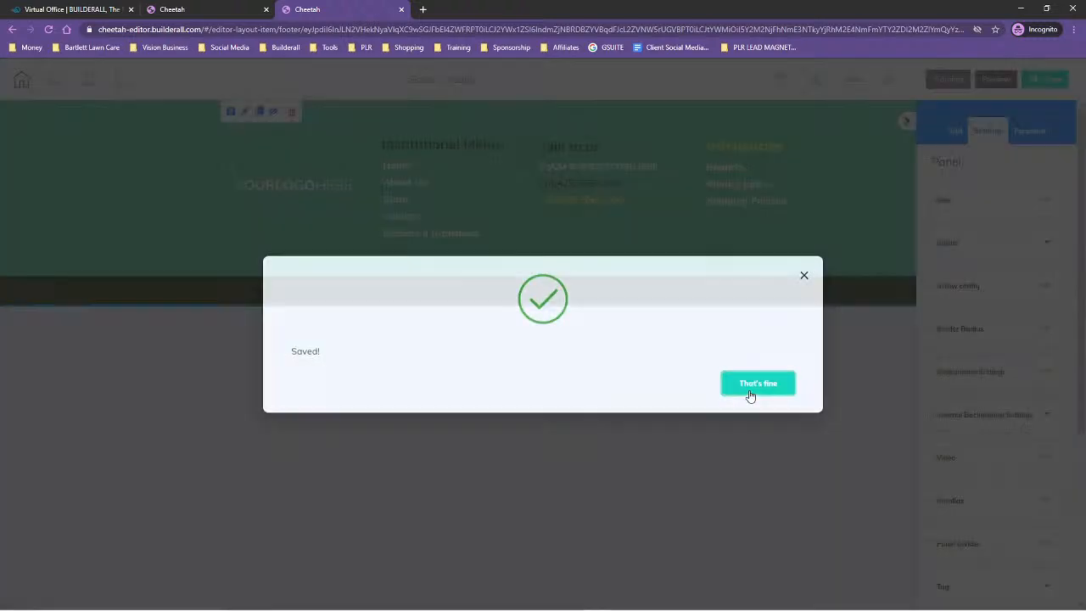
{"action": "left_click", "coordinate": [758, 383]}
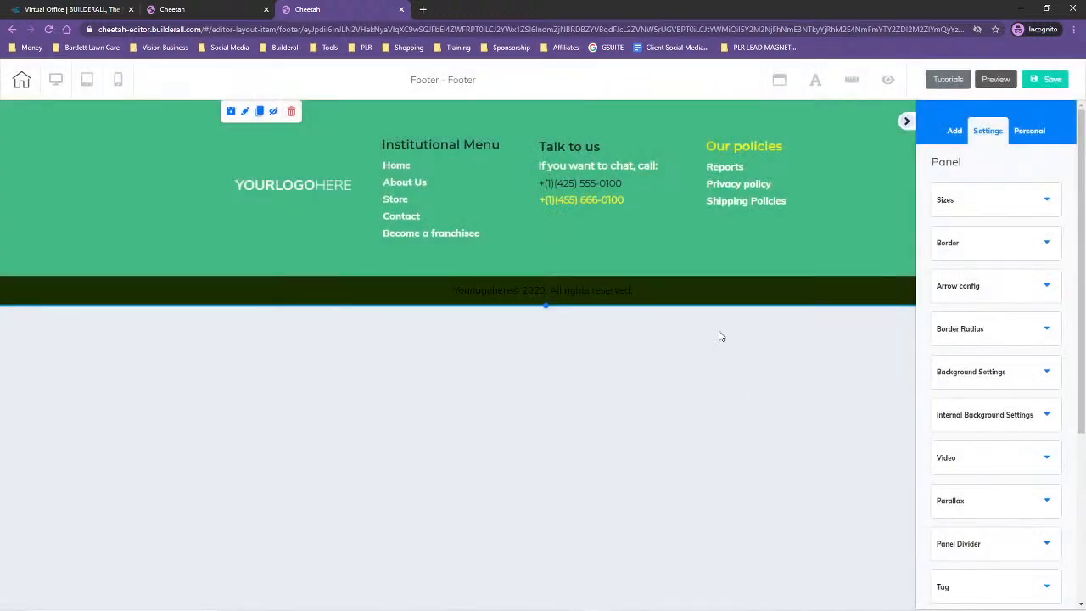
Set the text color of the second phone number under "Talk to us" to the custom color #1F3038
{"action": "left_click_drag", "start_coordinate": [615, 202], "coordinate": [538, 211]}
{"action": "double_click", "coordinate": [618, 202]}
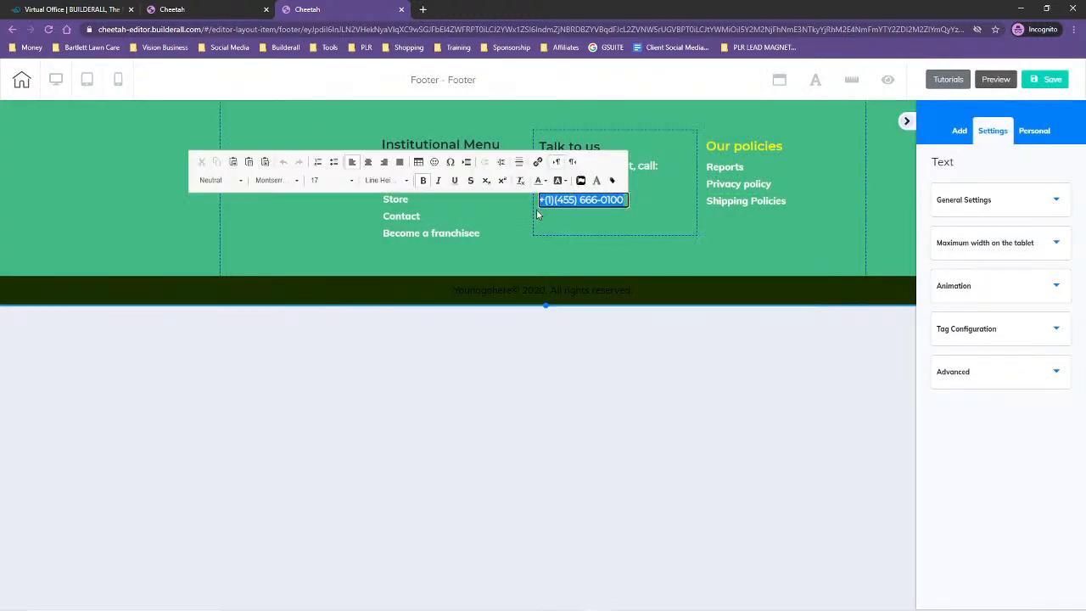
{"action": "left_click", "coordinate": [538, 181]}
{"action": "left_click", "coordinate": [568, 280]}
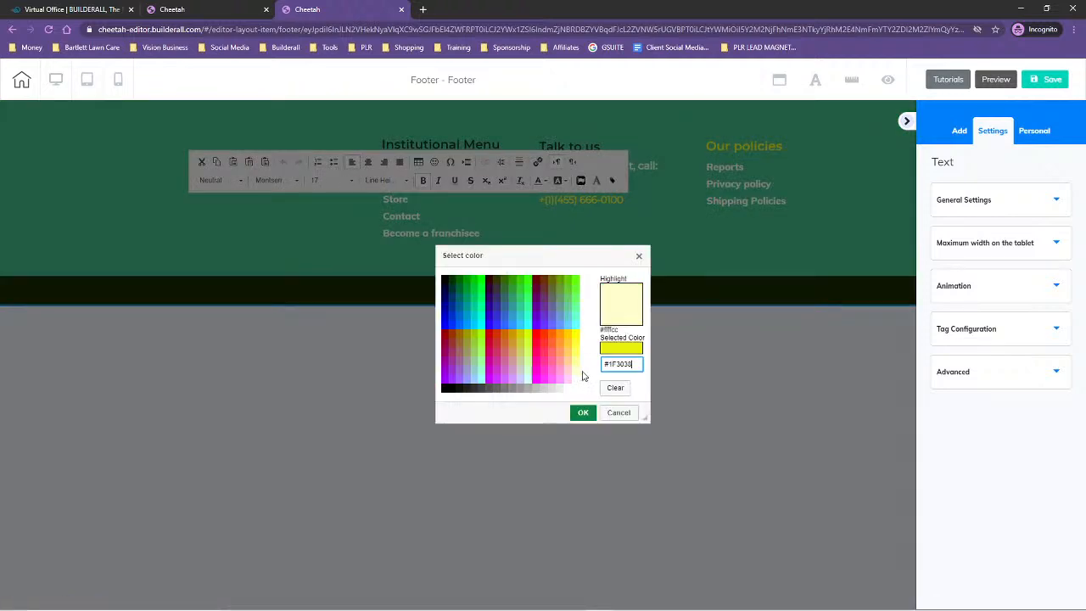
{"action": "left_click", "coordinate": [584, 387]}
{"action": "left_click", "coordinate": [583, 413]}
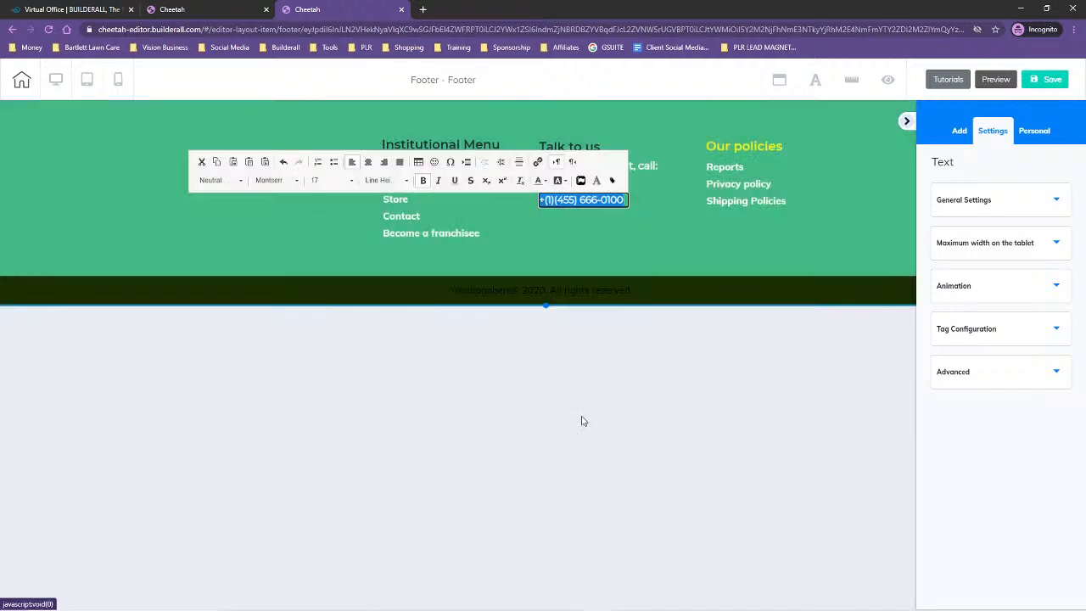
Set the text color of the "Our policies" heading to the custom color #1F3038 and save the footer
{"action": "left_click", "coordinate": [779, 141]}
{"action": "double_click", "coordinate": [785, 146]}
{"action": "left_click_drag", "start_coordinate": [785, 146], "coordinate": [707, 149]}
{"action": "left_click", "coordinate": [745, 124]}
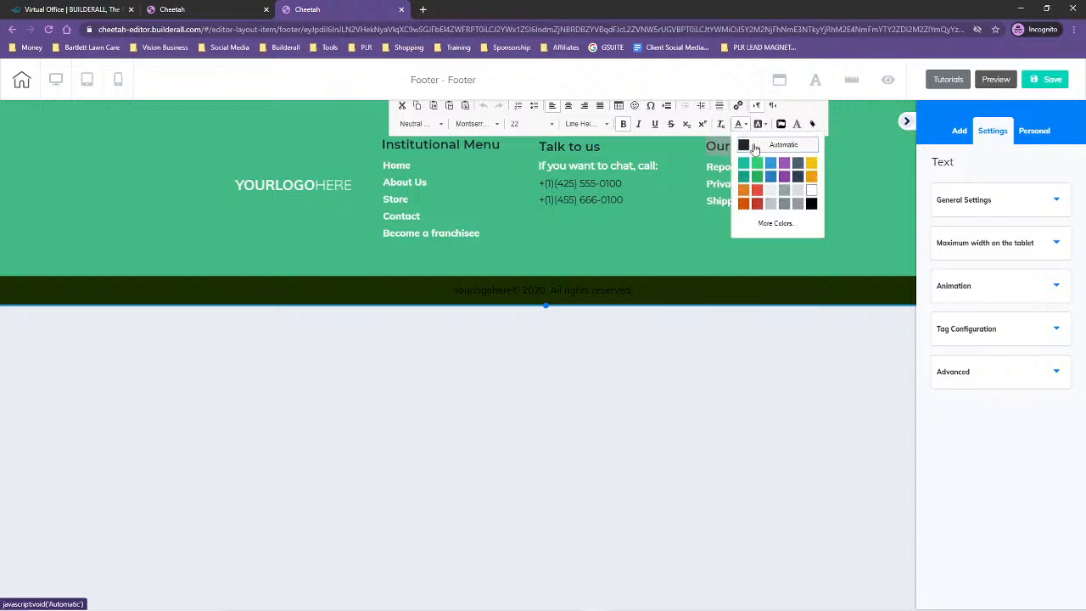
{"action": "left_click", "coordinate": [774, 223]}
{"action": "left_click_drag", "start_coordinate": [626, 365], "coordinate": [602, 364]}
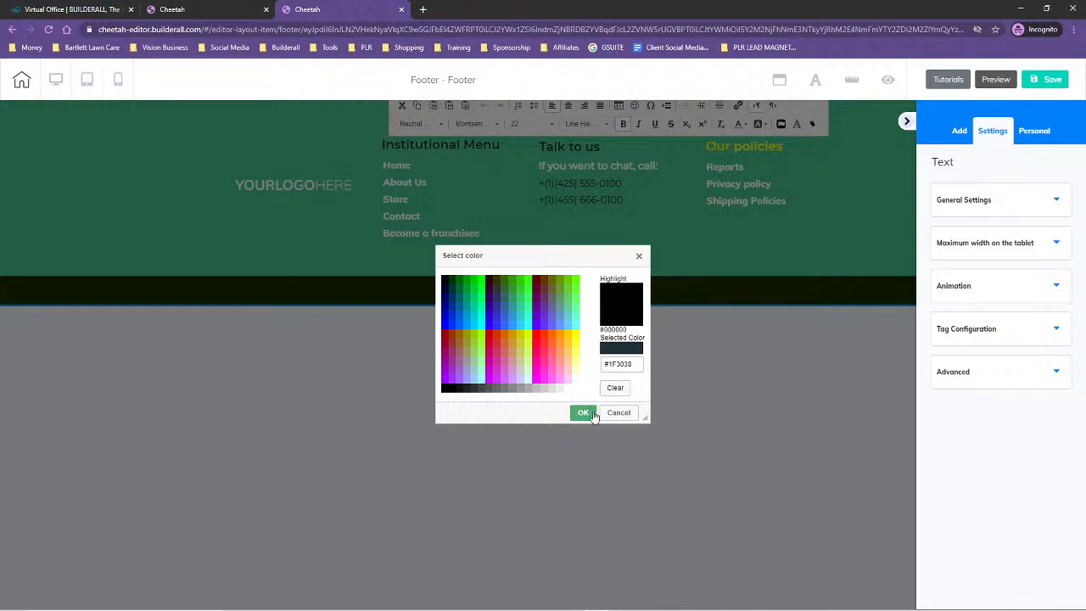
{"action": "left_click", "coordinate": [583, 413]}
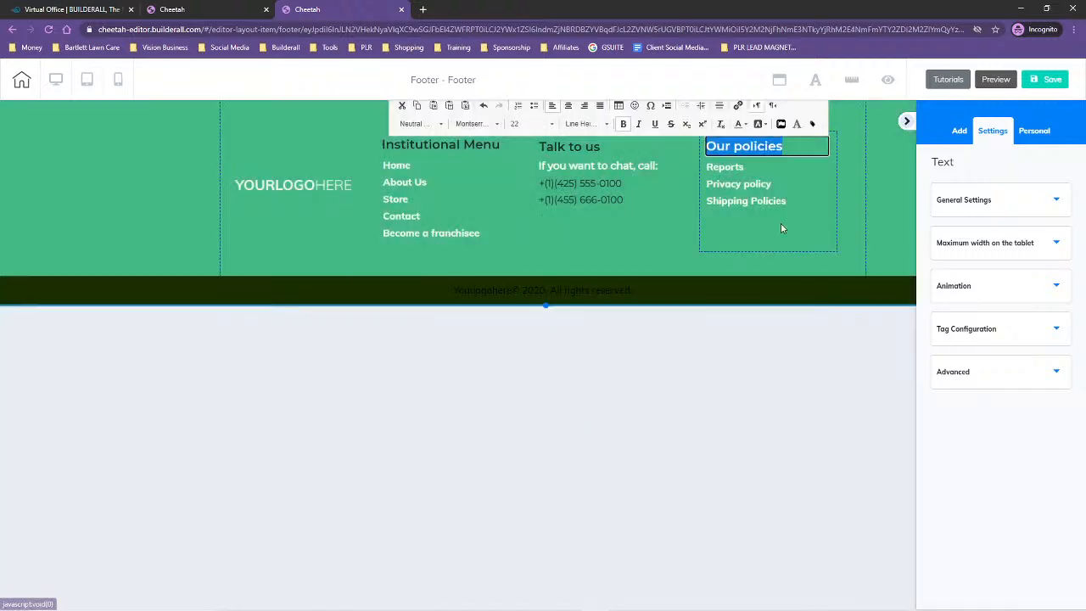
{"action": "left_click", "coordinate": [857, 198]}
{"action": "left_click", "coordinate": [1047, 80]}
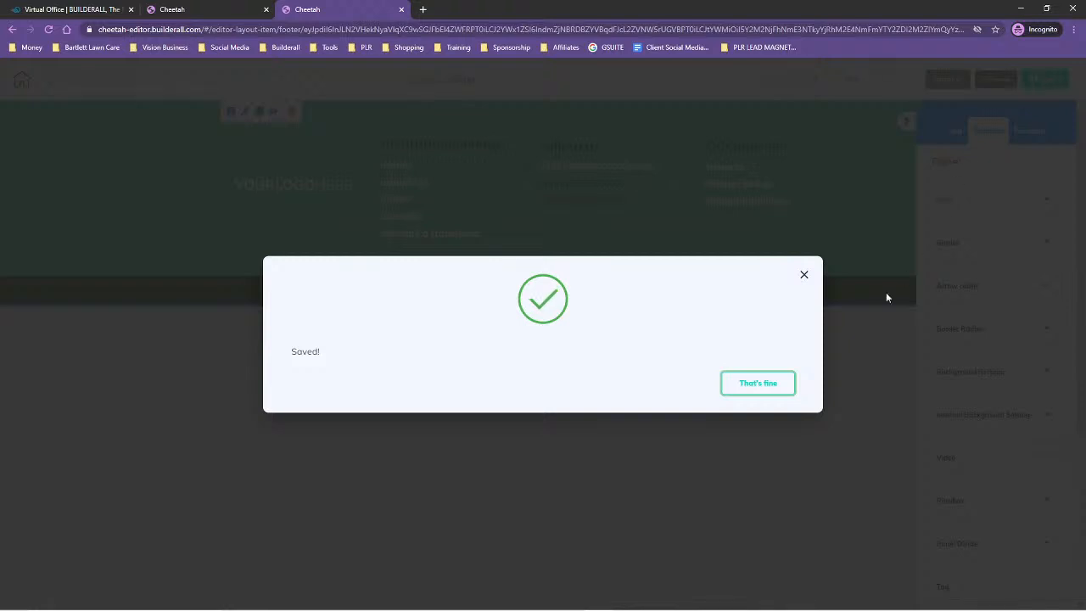
{"action": "left_click", "coordinate": [759, 387]}
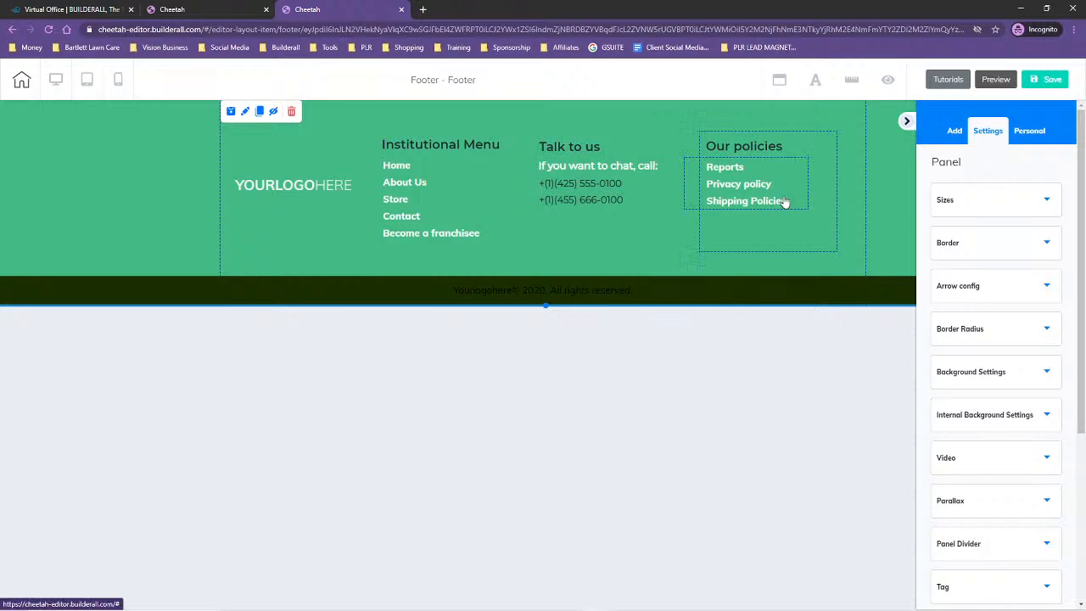
{"action": "left_click", "coordinate": [1049, 78]}
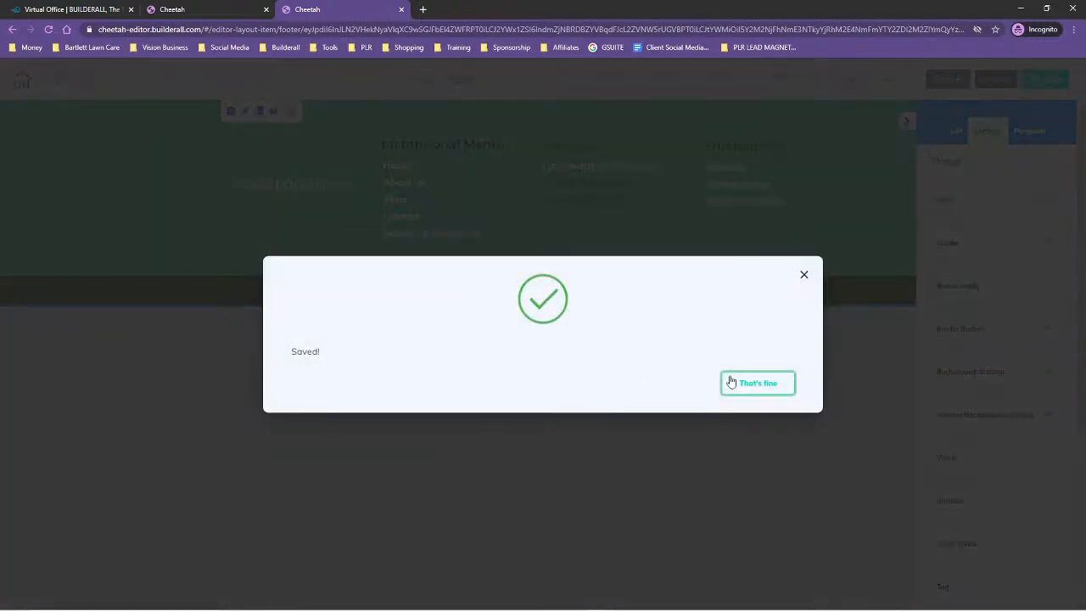
{"action": "left_click", "coordinate": [731, 382]}
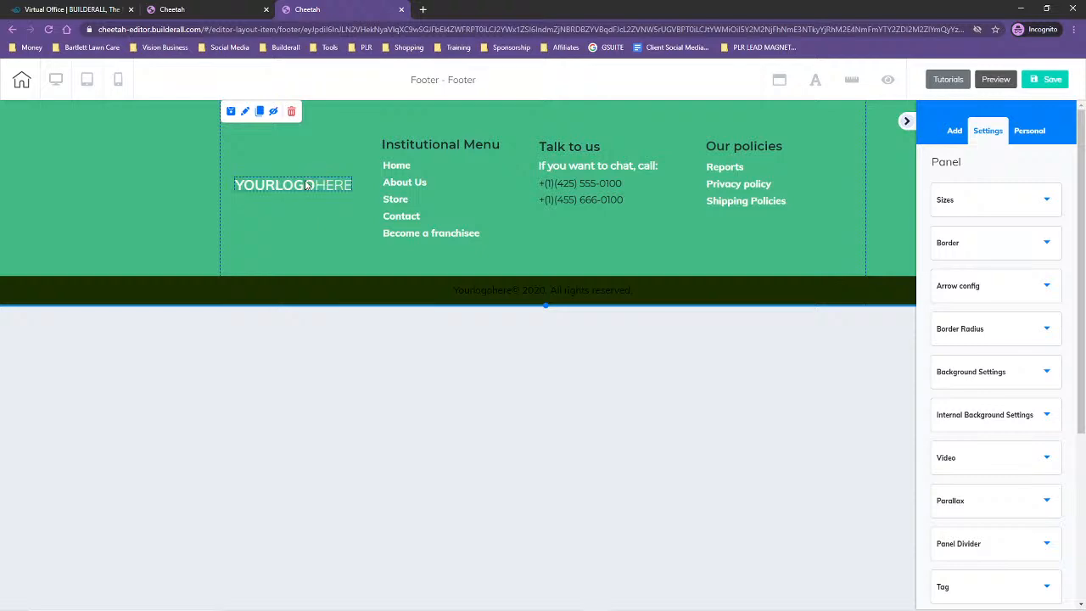
Move the footer's logo placeholder slightly up and to the left, and save the footer
{"action": "left_click_drag", "start_coordinate": [301, 188], "coordinate": [293, 181]}
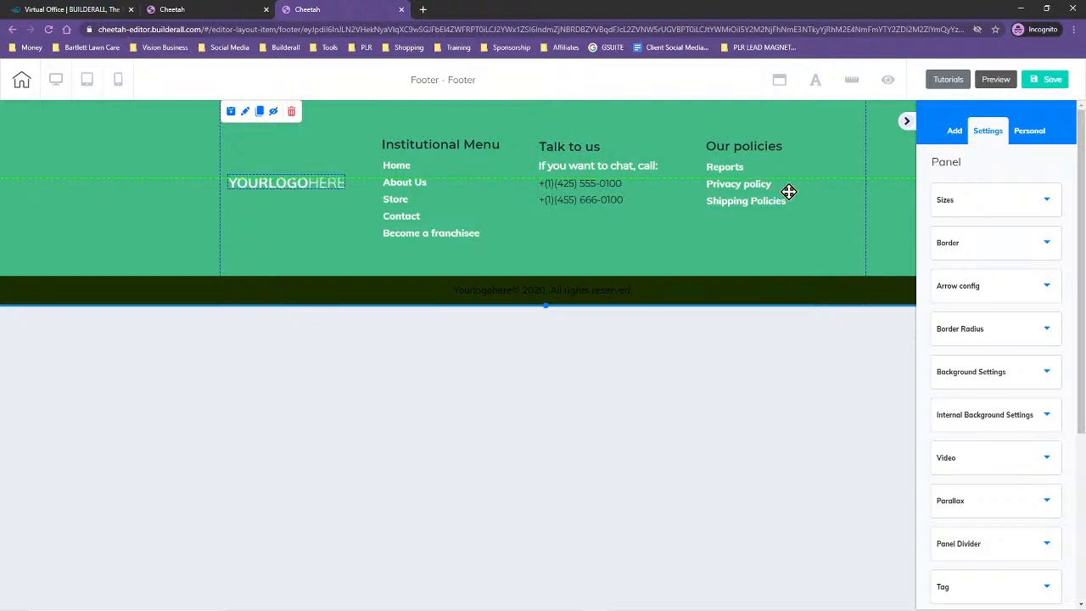
{"action": "left_click", "coordinate": [1046, 79]}
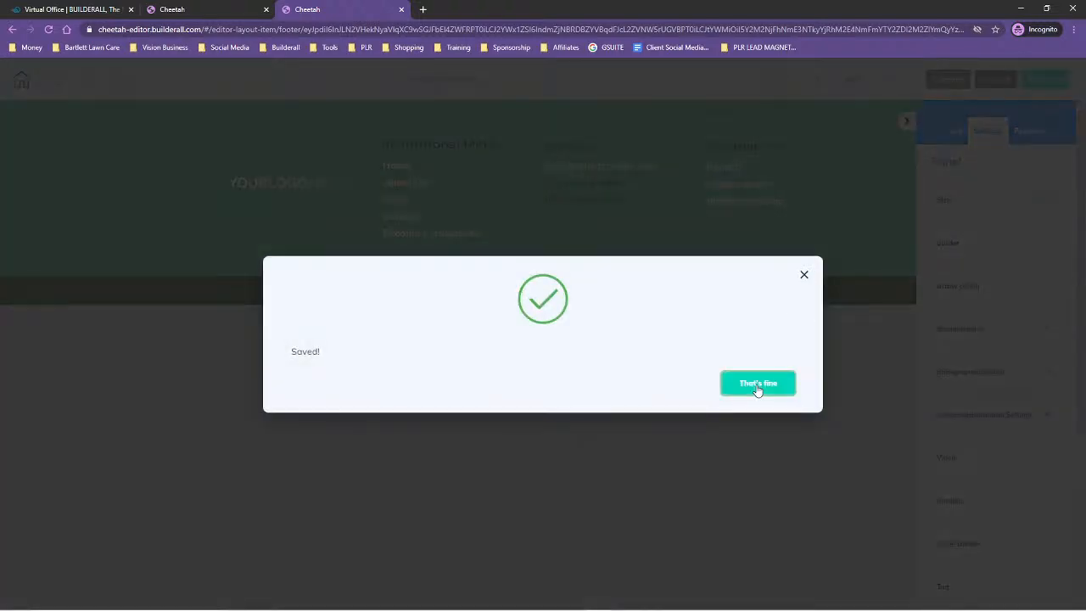
{"action": "left_click", "coordinate": [759, 386]}
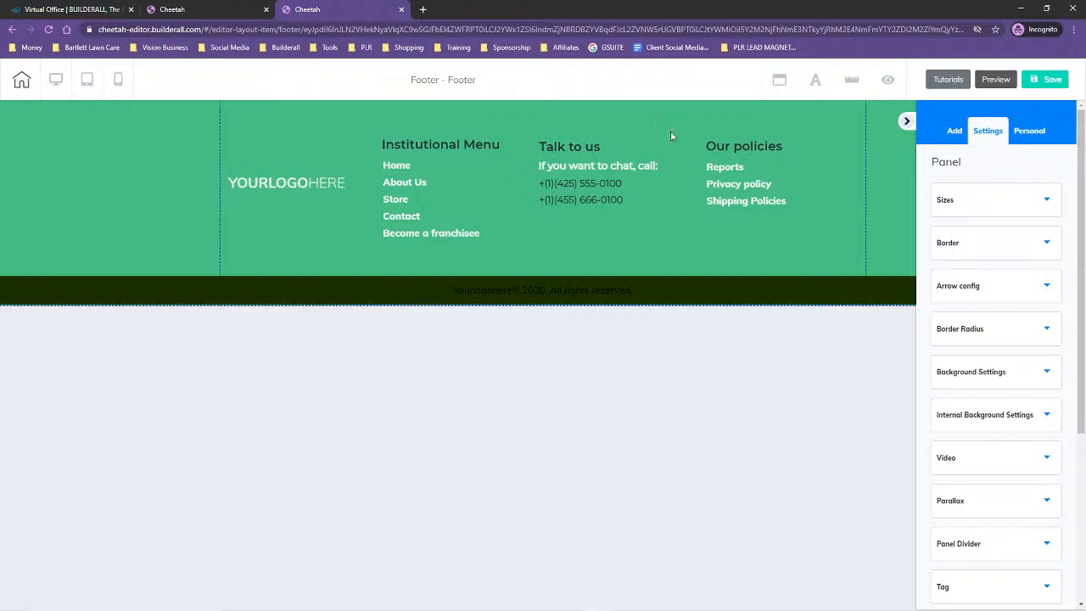
{"action": "left_click", "coordinate": [1045, 79]}
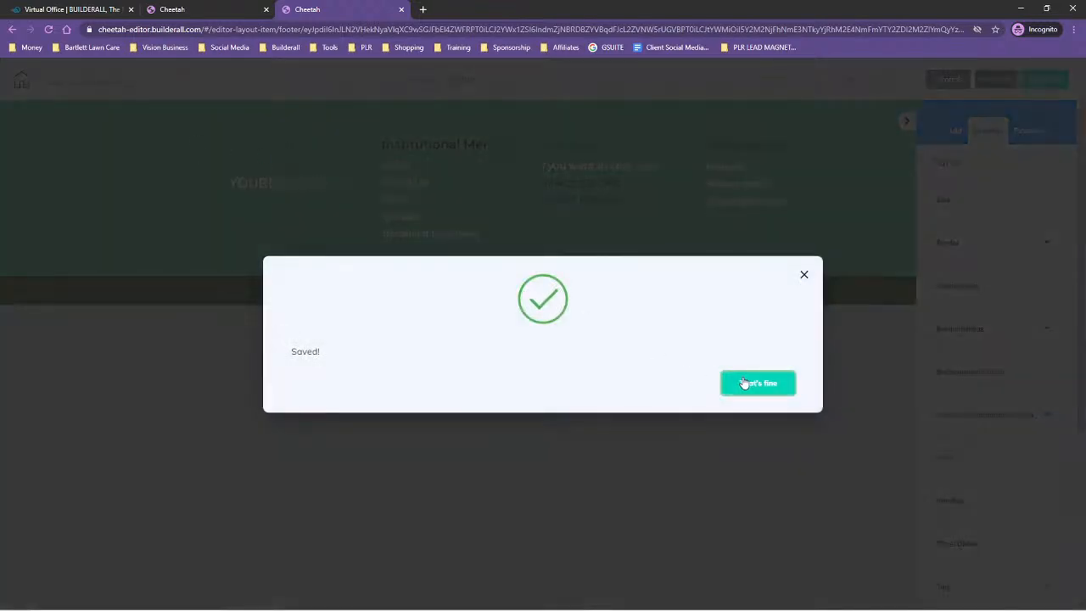
{"action": "left_click", "coordinate": [747, 382]}
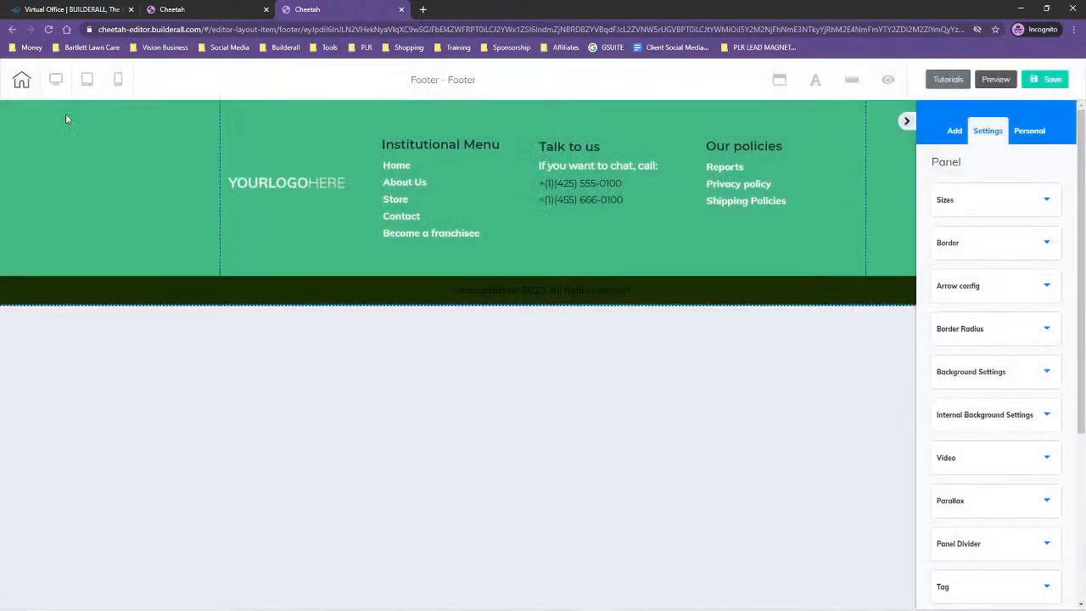
Leave the footer editor for the site's page list and republish the website
{"action": "left_click", "coordinate": [21, 82]}
{"action": "left_click", "coordinate": [618, 353]}
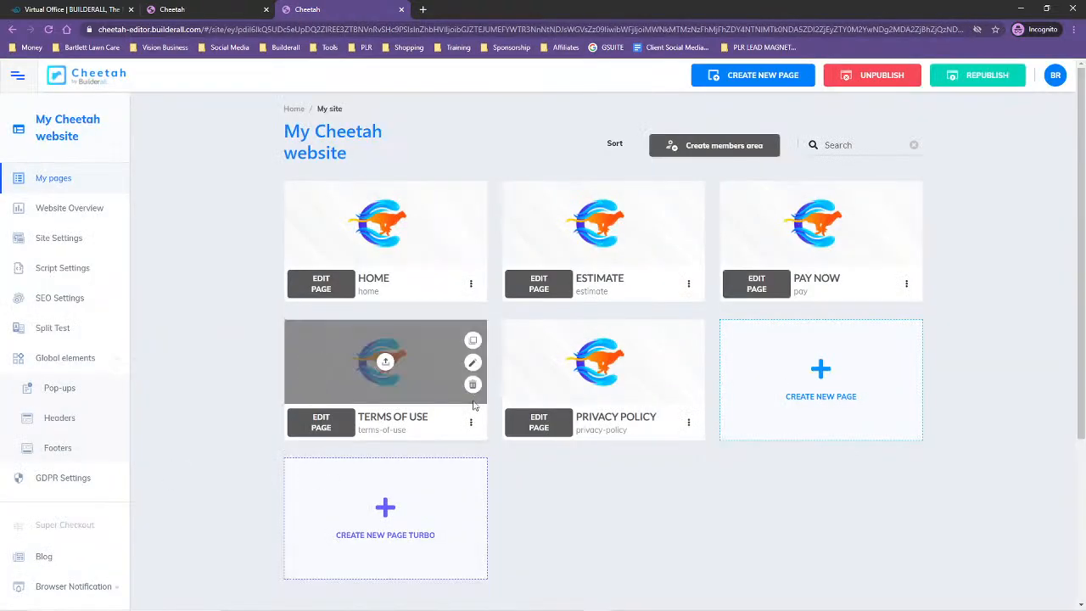
{"action": "left_click", "coordinate": [980, 76]}
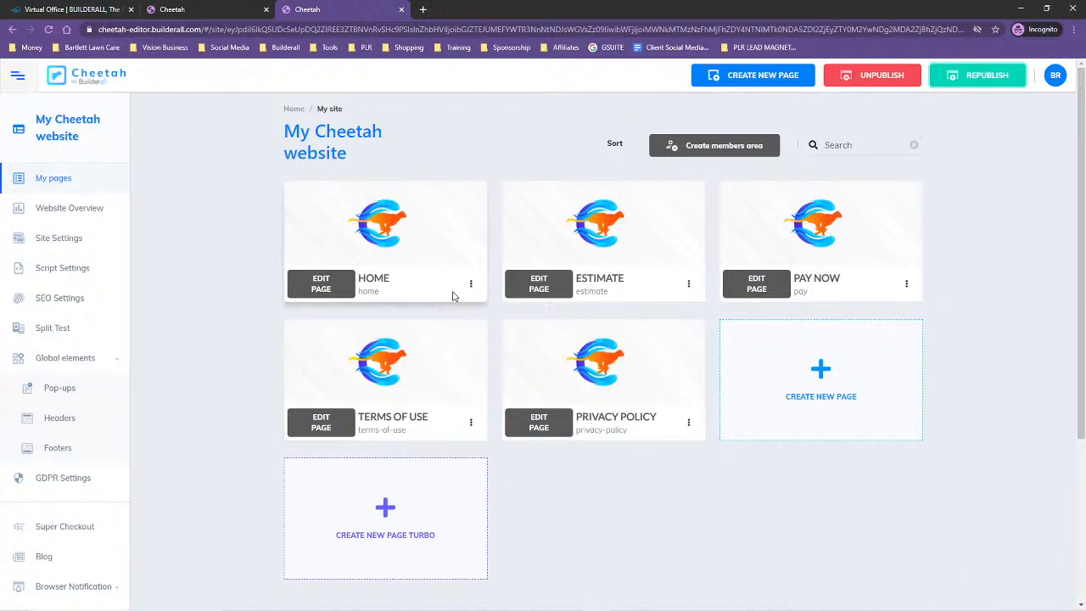
In the Home page's settings, choose Header as the header for both desktop and mobile
{"action": "left_click", "coordinate": [471, 287]}
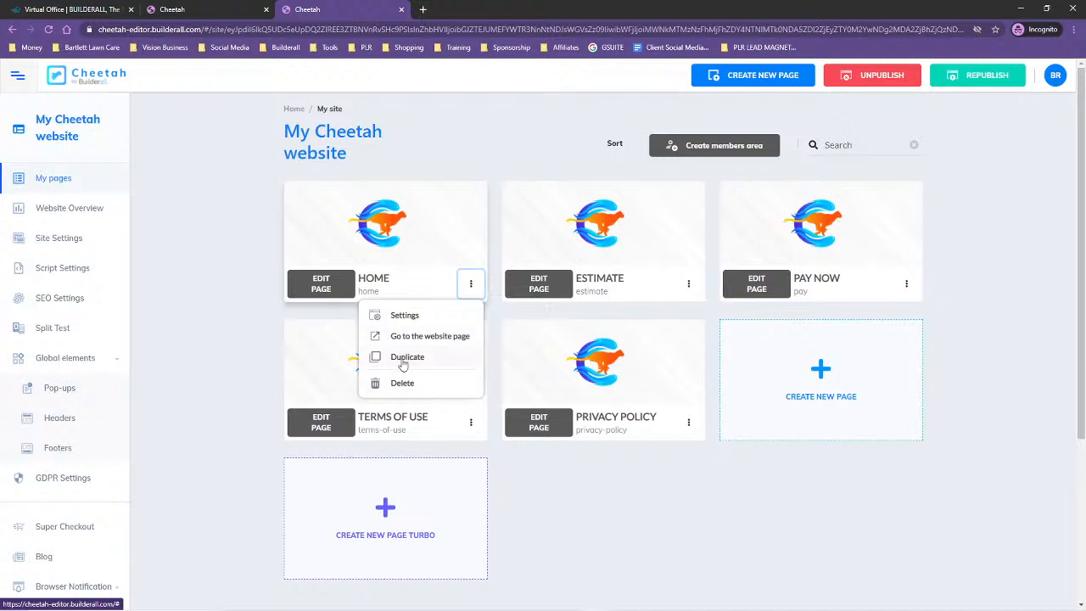
{"action": "left_click", "coordinate": [397, 317]}
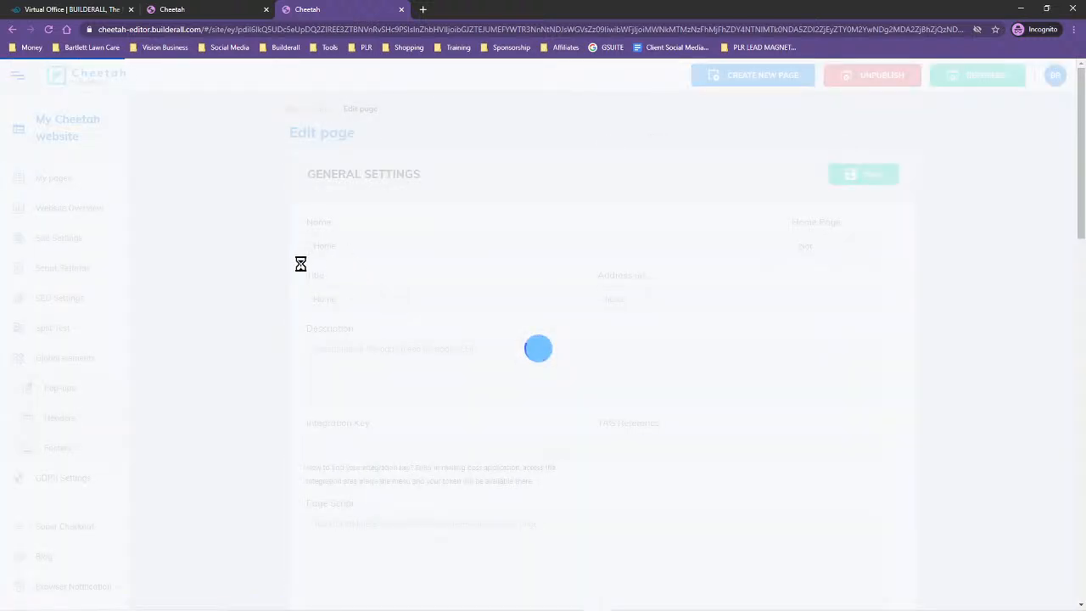
{"action": "scroll", "coordinate": [240, 427], "scroll_direction": "down", "scroll_amount": 6}
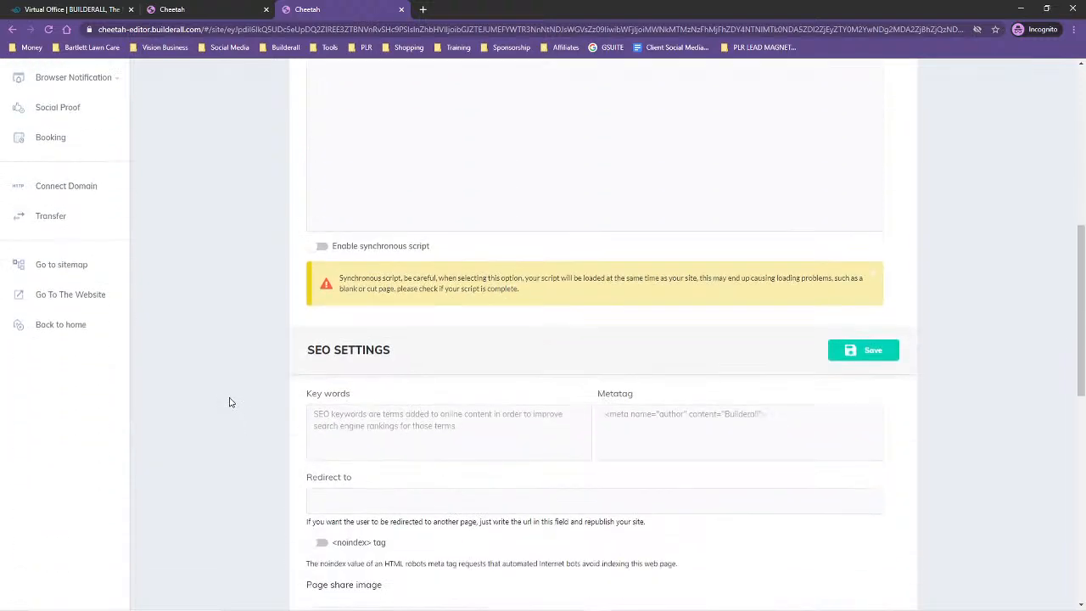
{"action": "scroll", "coordinate": [223, 396], "scroll_direction": "down", "scroll_amount": 4}
{"action": "scroll", "coordinate": [218, 391], "scroll_direction": "down", "scroll_amount": 3}
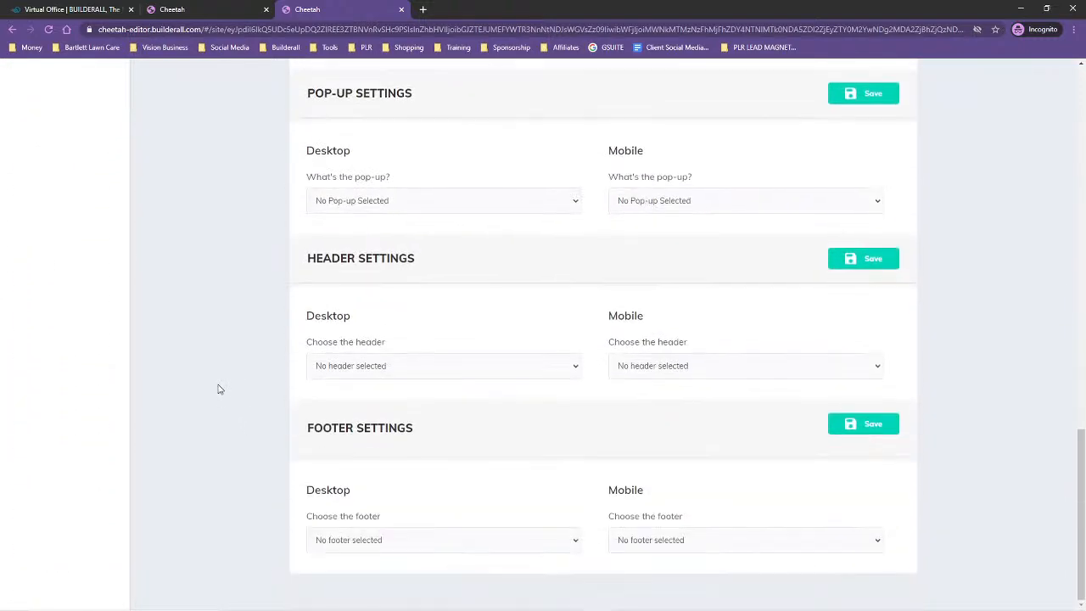
{"action": "left_click", "coordinate": [348, 364]}
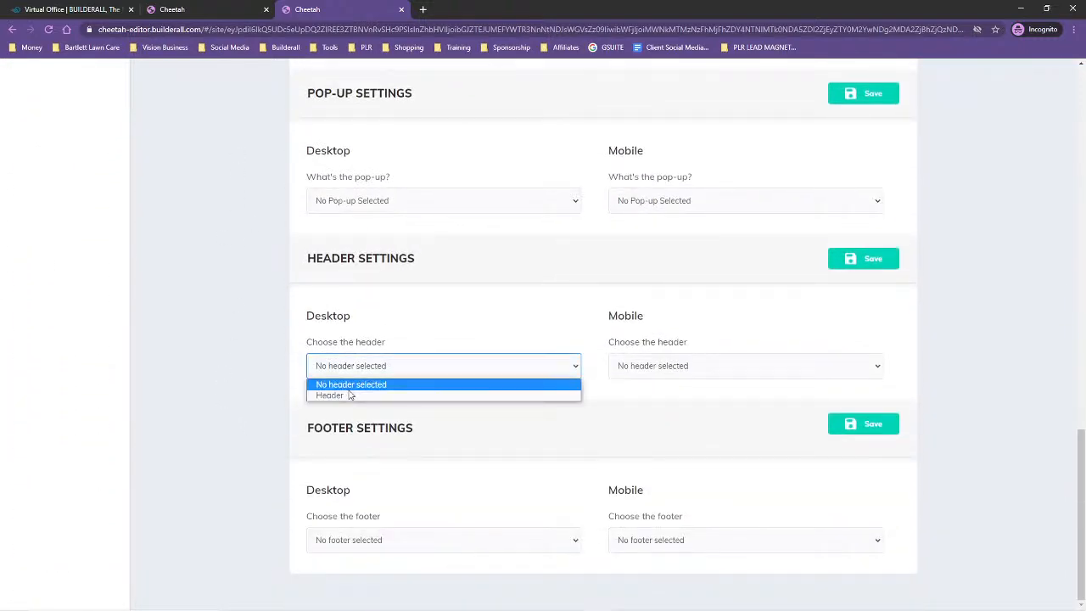
{"action": "left_click", "coordinate": [348, 394]}
{"action": "left_click", "coordinate": [691, 364]}
{"action": "left_click", "coordinate": [686, 396]}
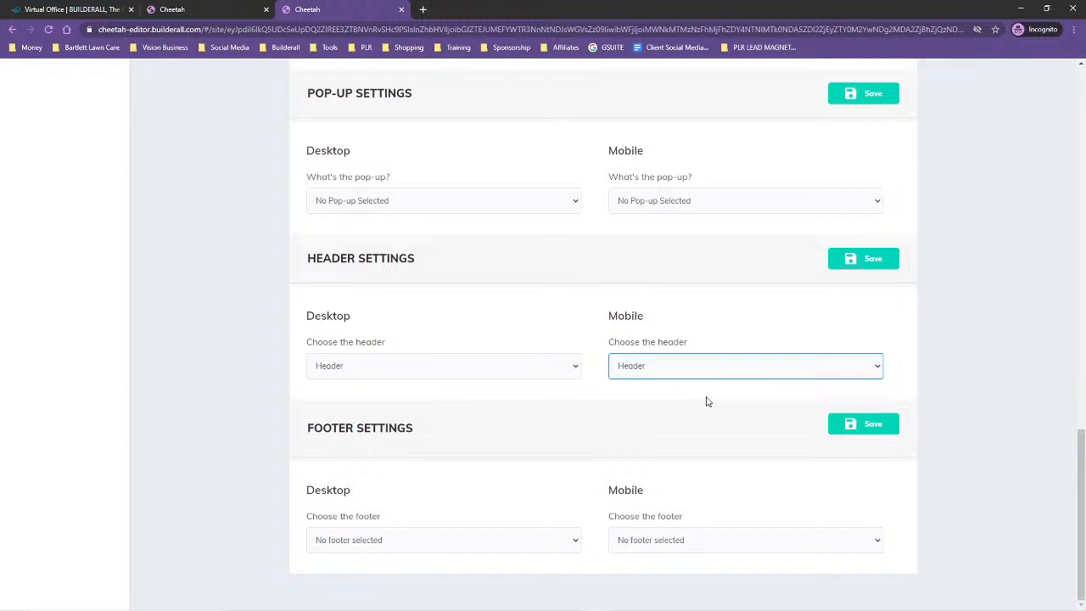
Choose Footer as the Home page's footer for both desktop and mobile, and save the page settings
{"action": "left_click", "coordinate": [330, 549]}
{"action": "left_click", "coordinate": [335, 570]}
{"action": "left_click", "coordinate": [698, 547]}
{"action": "left_click", "coordinate": [691, 569]}
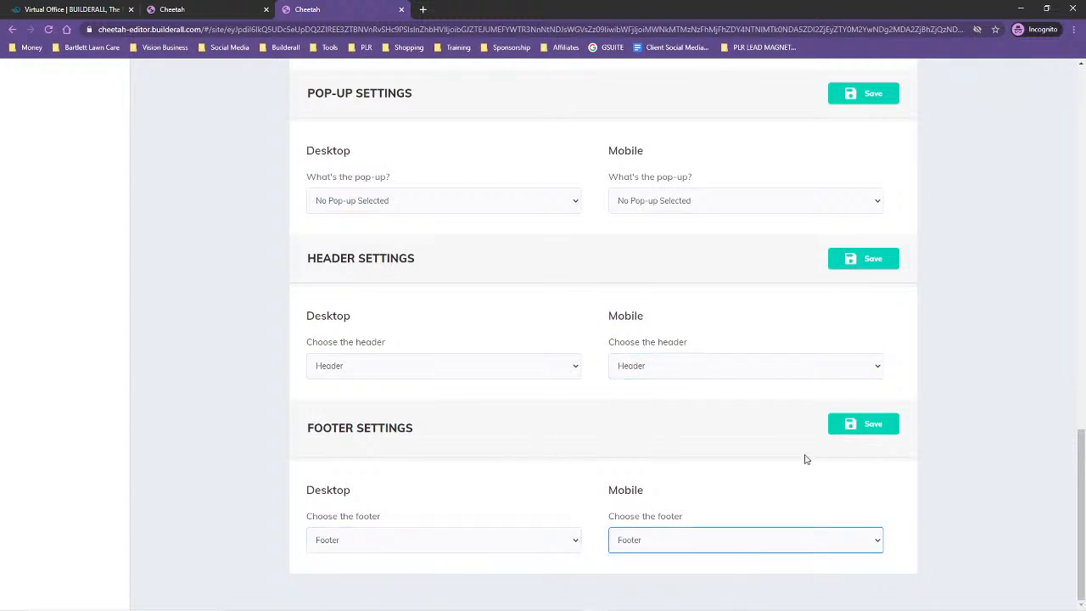
{"action": "left_click", "coordinate": [874, 424]}
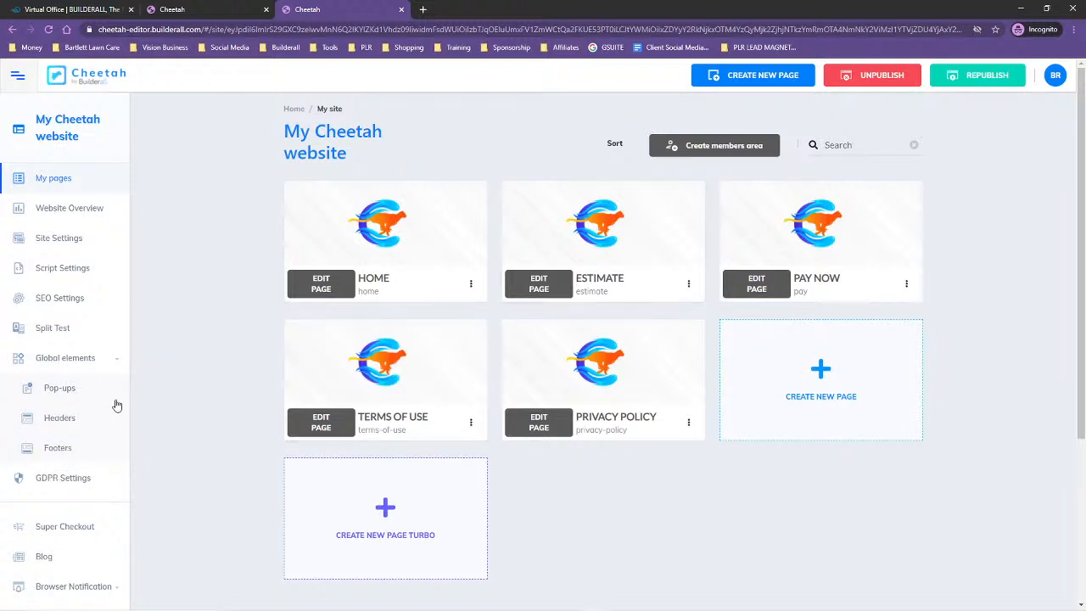
In the Estimate page's settings, choose Header as the header for both desktop and mobile
{"action": "left_click", "coordinate": [688, 284]}
{"action": "left_click", "coordinate": [622, 316]}
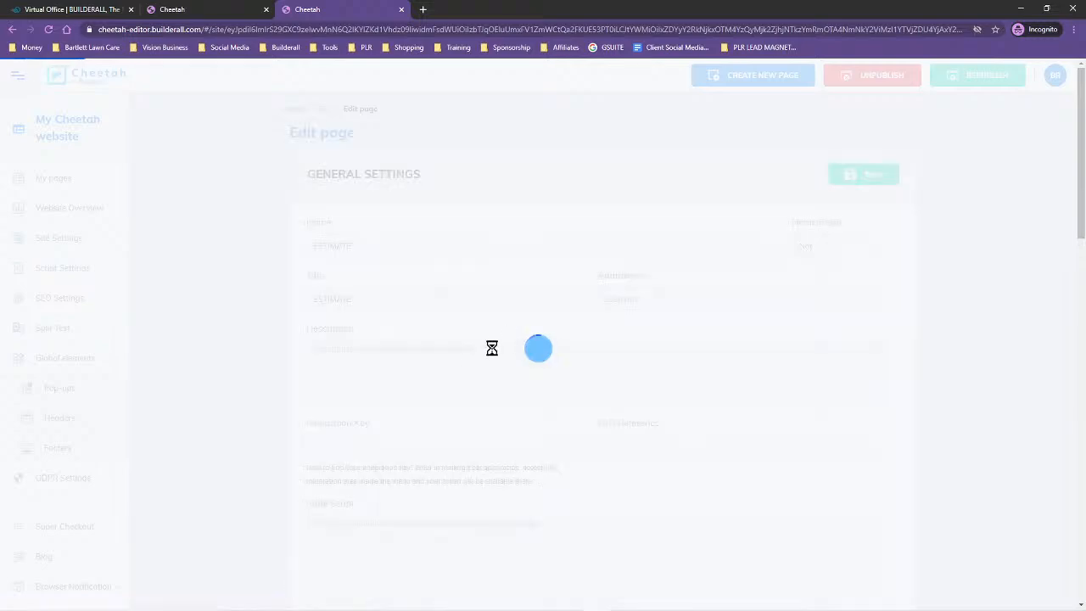
{"action": "scroll", "coordinate": [556, 406], "scroll_direction": "down", "scroll_amount": 15}
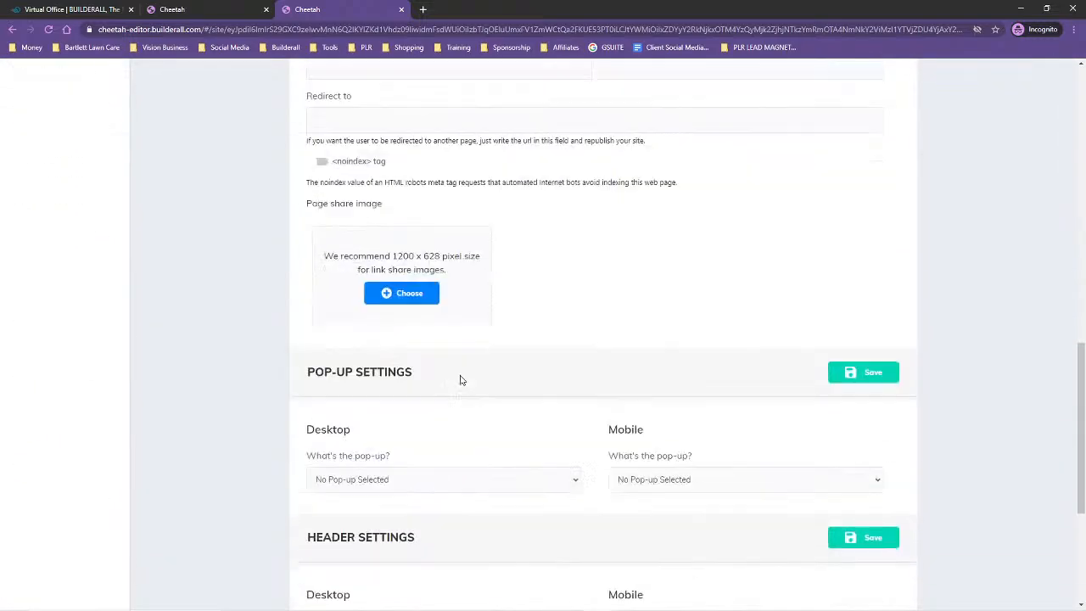
{"action": "left_click", "coordinate": [475, 367]}
{"action": "left_click", "coordinate": [443, 396]}
{"action": "left_click", "coordinate": [696, 367]}
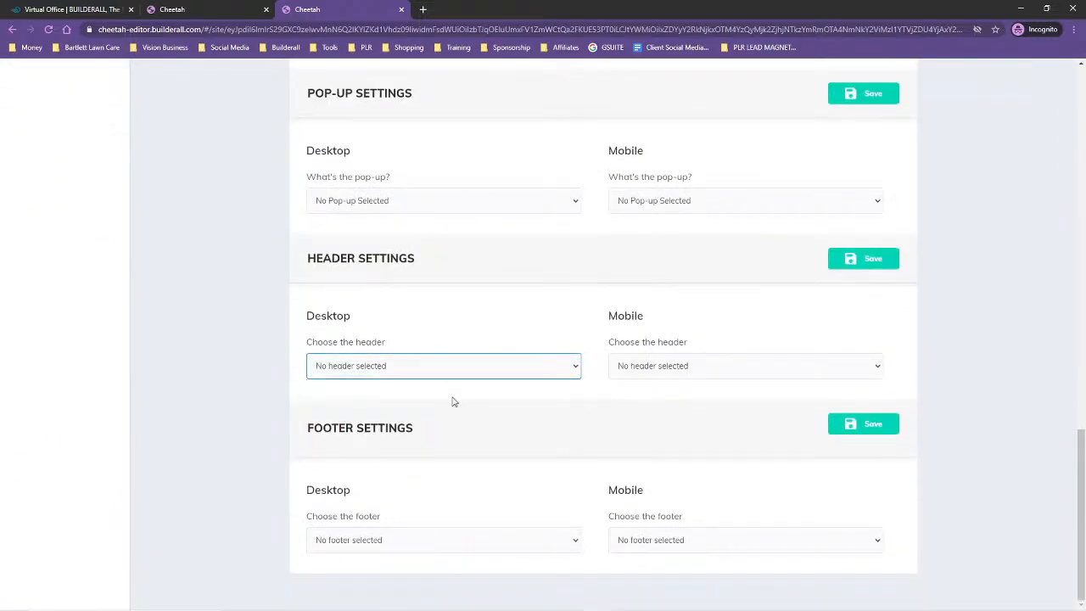
{"action": "left_click", "coordinate": [671, 397]}
Choose Footer as the Estimate page's footer for both desktop and mobile, and save the page settings
{"action": "left_click", "coordinate": [459, 541]}
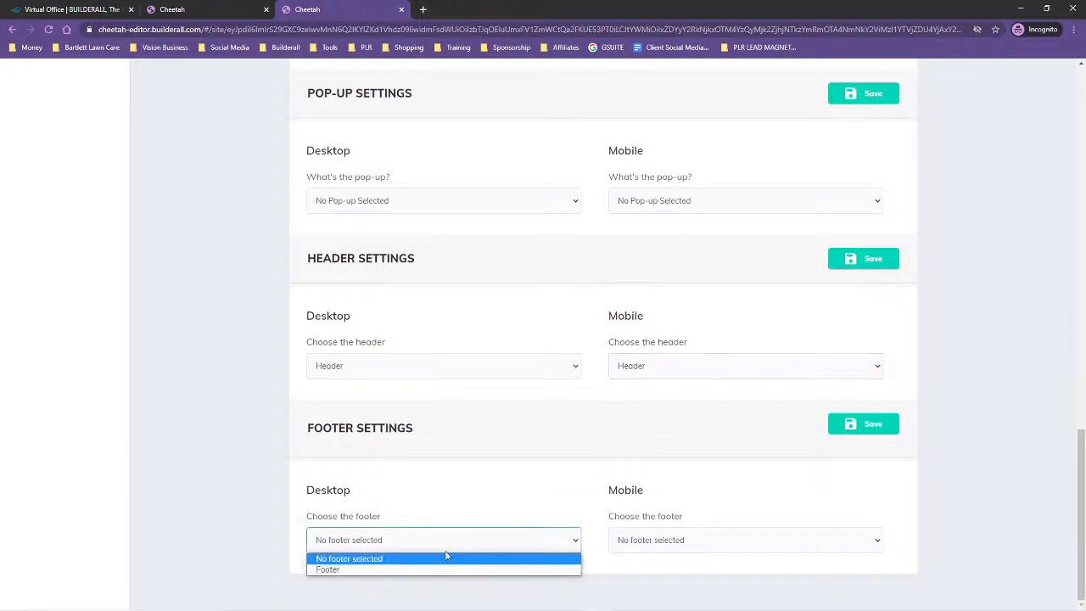
{"action": "left_click", "coordinate": [450, 571]}
{"action": "left_click", "coordinate": [708, 545]}
{"action": "left_click", "coordinate": [711, 570]}
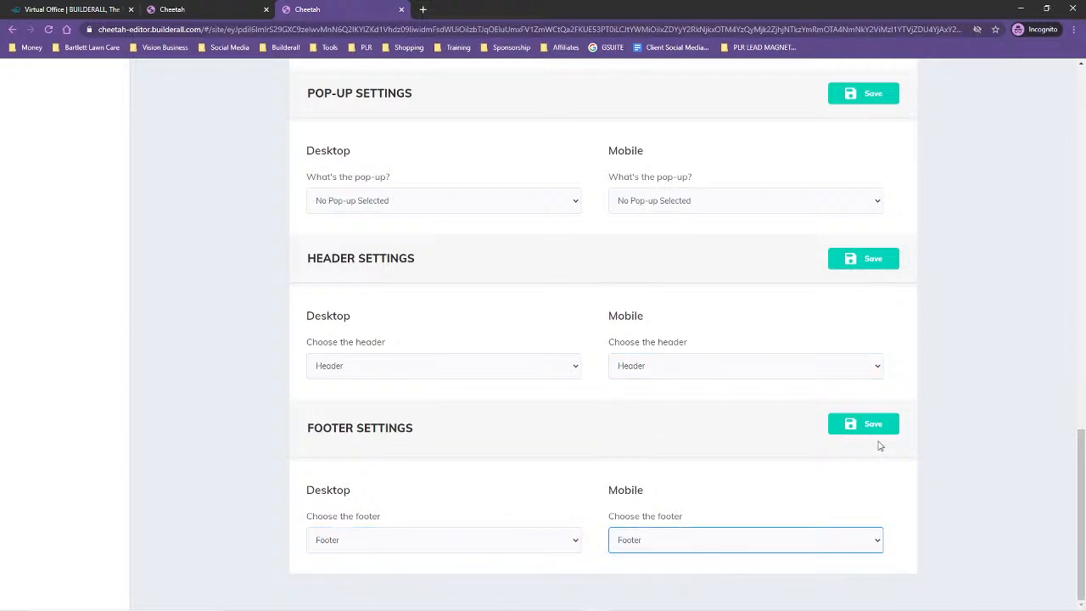
{"action": "left_click", "coordinate": [887, 424]}
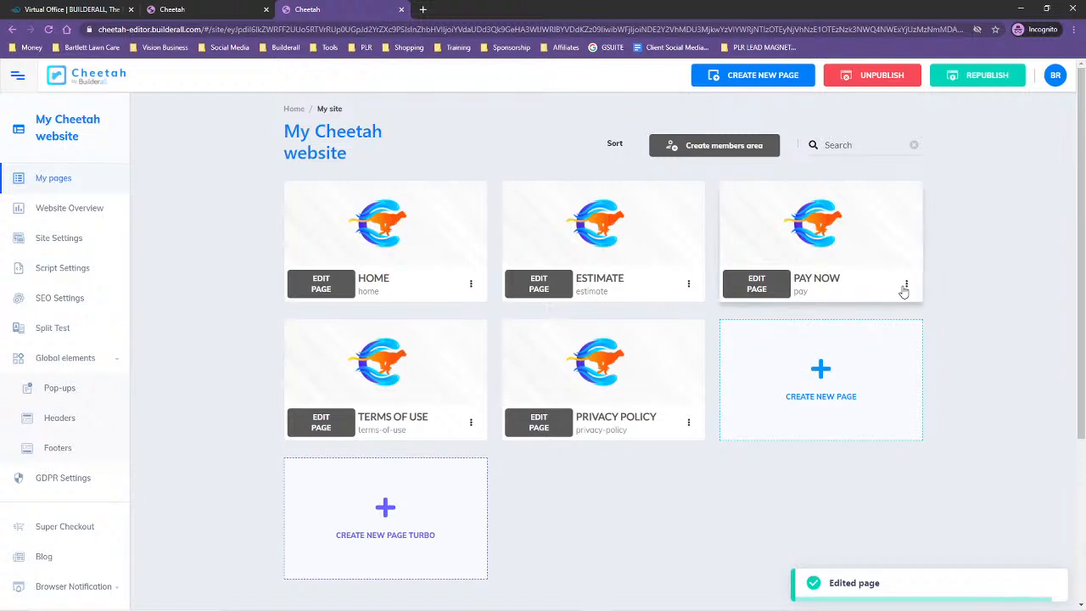
In the Pay Now page's settings, choose Header as the header for both desktop and mobile
{"action": "left_click", "coordinate": [906, 285]}
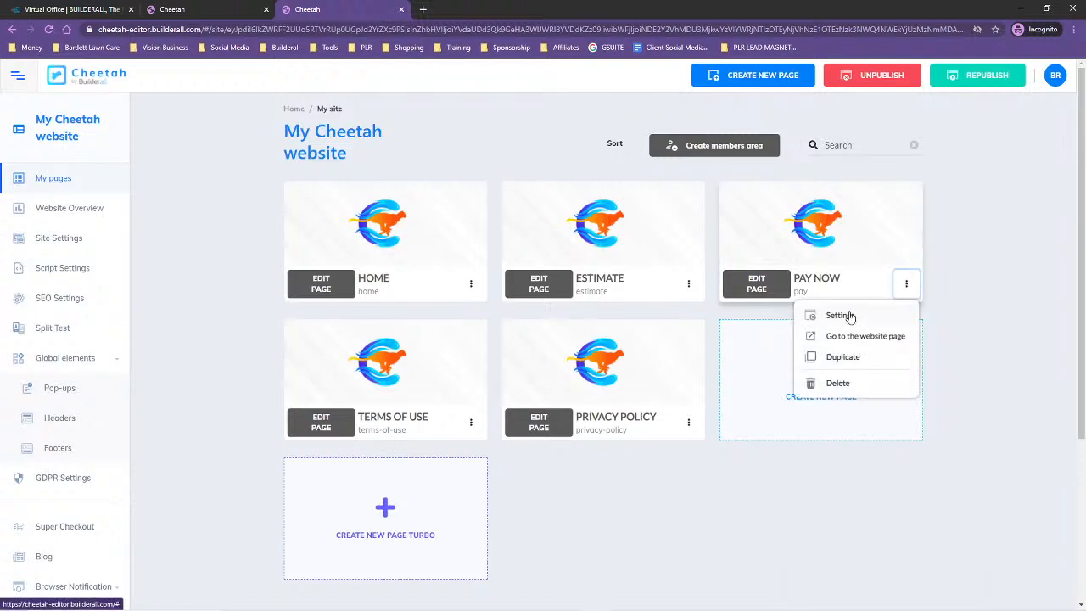
{"action": "left_click", "coordinate": [848, 316]}
{"action": "scroll", "coordinate": [279, 473], "scroll_direction": "down", "scroll_amount": 2}
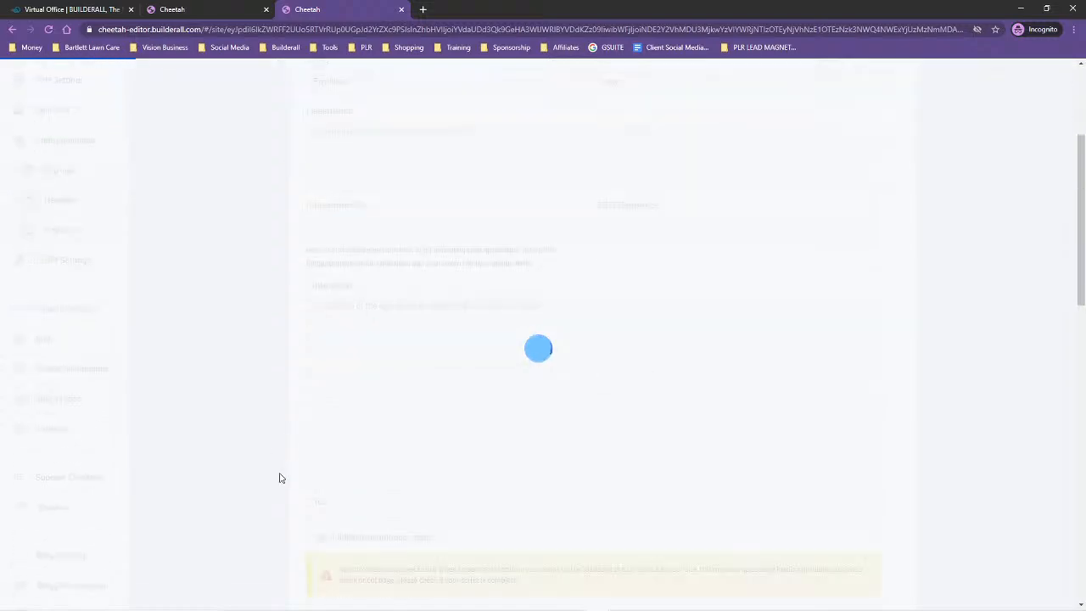
{"action": "scroll", "coordinate": [279, 472], "scroll_direction": "down", "scroll_amount": 10}
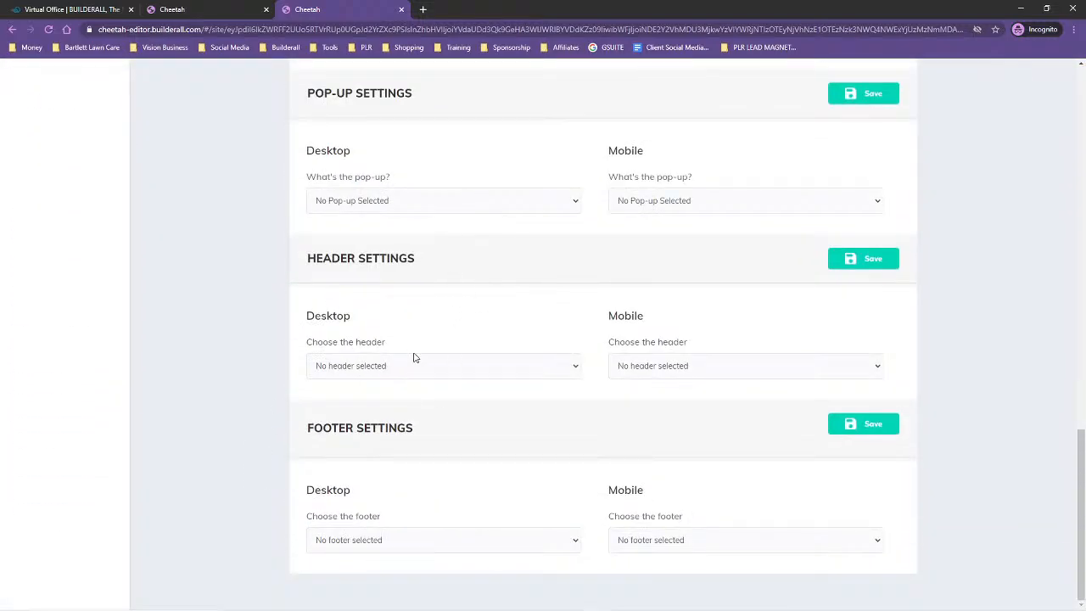
{"action": "left_click", "coordinate": [386, 364]}
{"action": "left_click", "coordinate": [382, 392]}
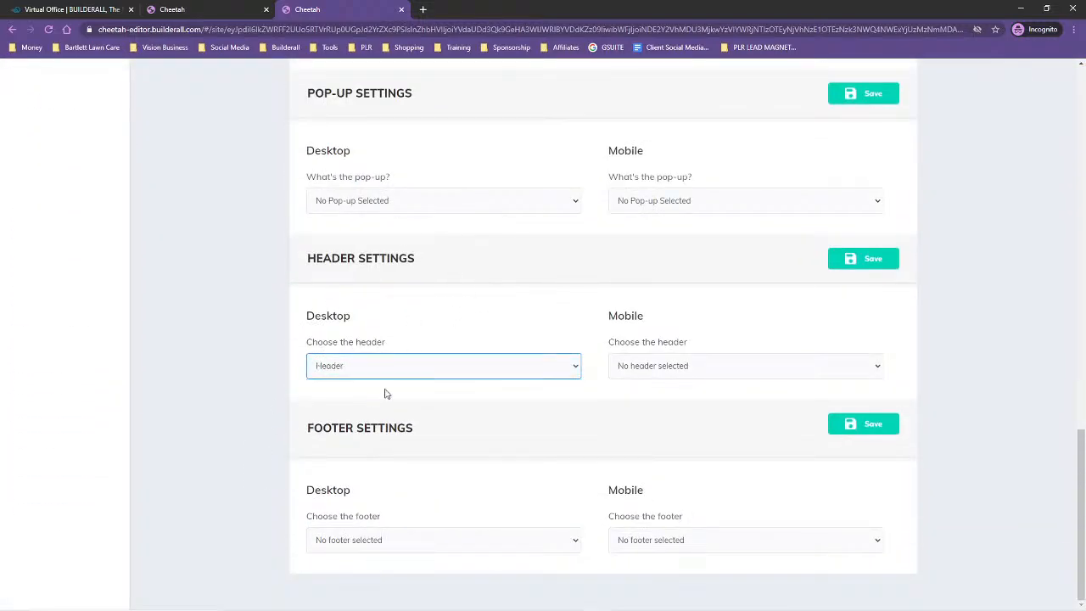
{"action": "left_click", "coordinate": [673, 367]}
{"action": "left_click", "coordinate": [654, 392]}
Choose Footer as the Pay Now page's footer for both desktop and mobile, and save the page settings
{"action": "left_click", "coordinate": [402, 541]}
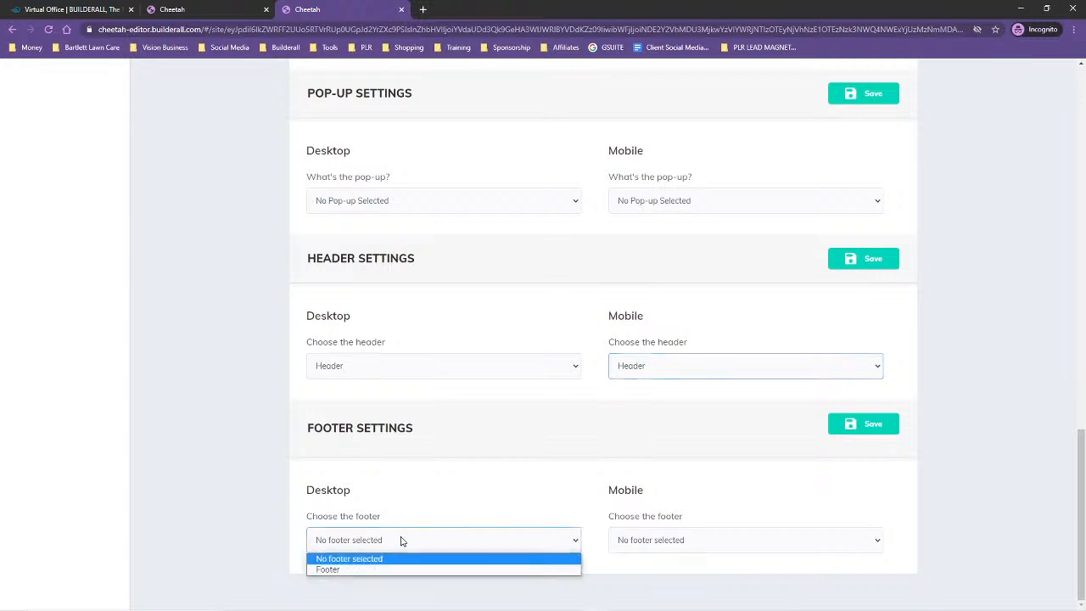
{"action": "left_click", "coordinate": [393, 569]}
{"action": "left_click", "coordinate": [628, 542]}
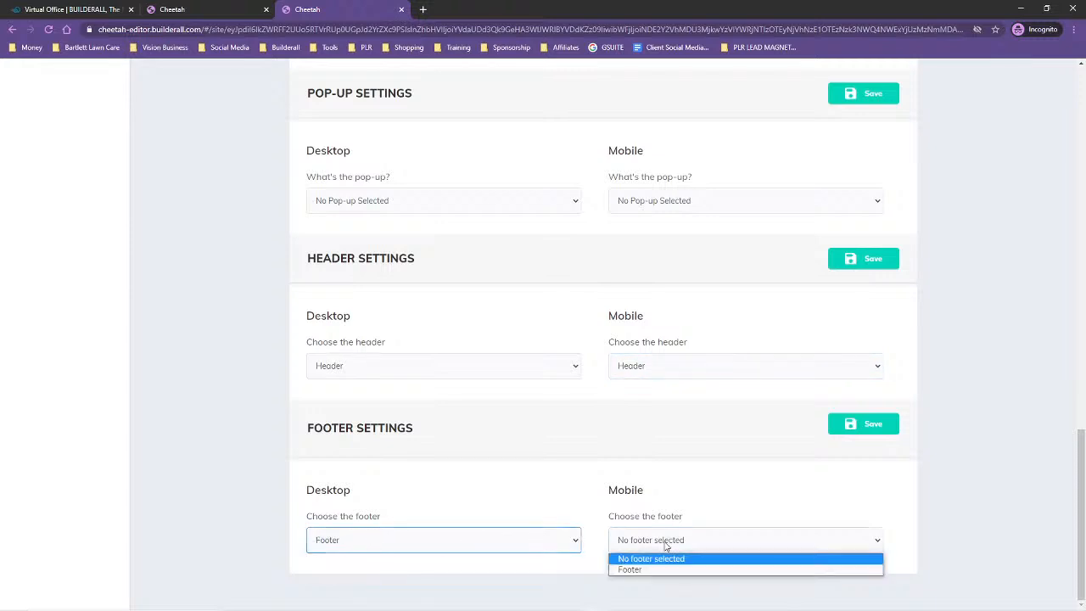
{"action": "left_click", "coordinate": [632, 570]}
{"action": "left_click", "coordinate": [891, 417]}
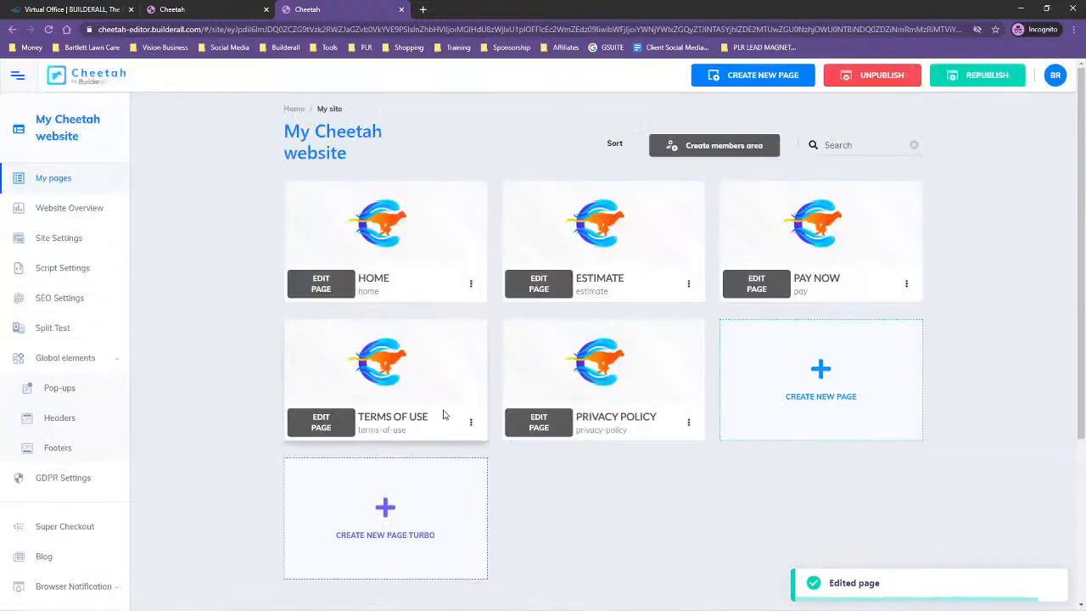
In the Terms of Use page's settings, choose Header as the header for both desktop and mobile
{"action": "left_click", "coordinate": [471, 422]}
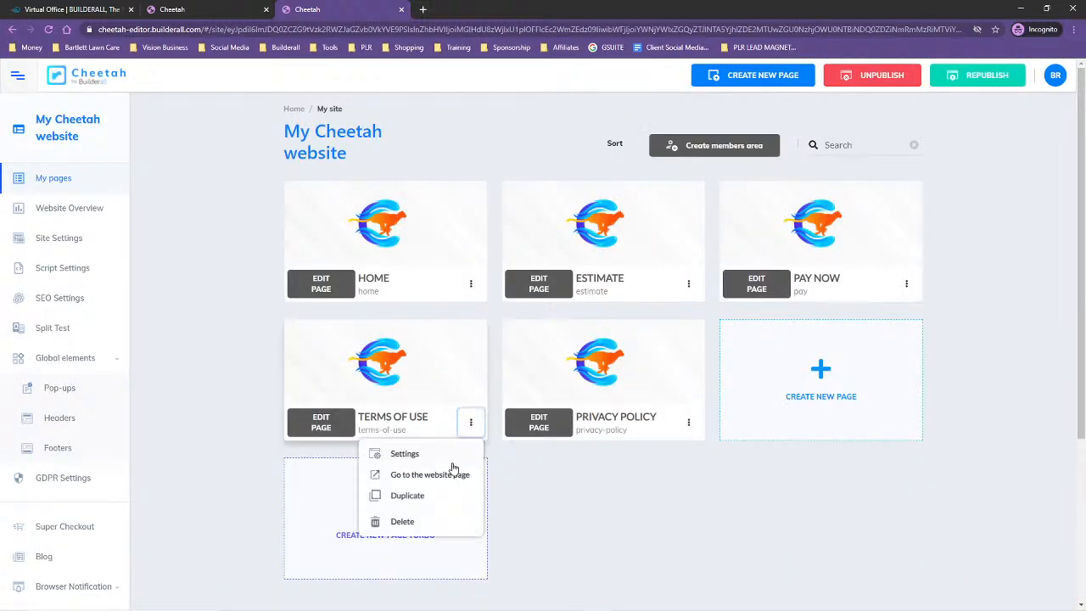
{"action": "left_click", "coordinate": [405, 454]}
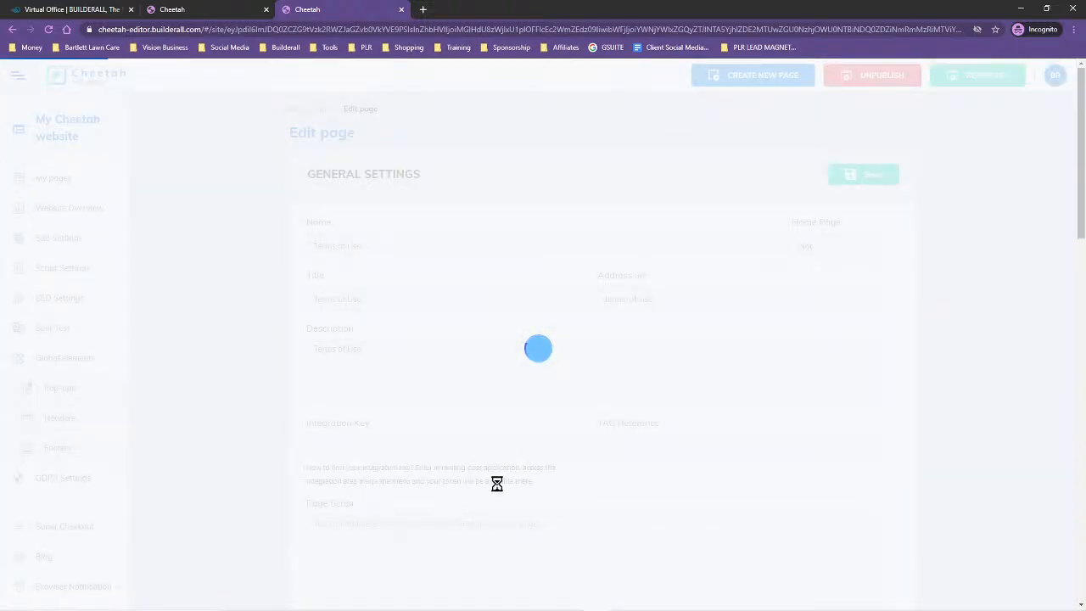
{"action": "scroll", "coordinate": [497, 483], "scroll_direction": "down", "scroll_amount": 6}
{"action": "scroll", "coordinate": [441, 467], "scroll_direction": "down", "scroll_amount": 6}
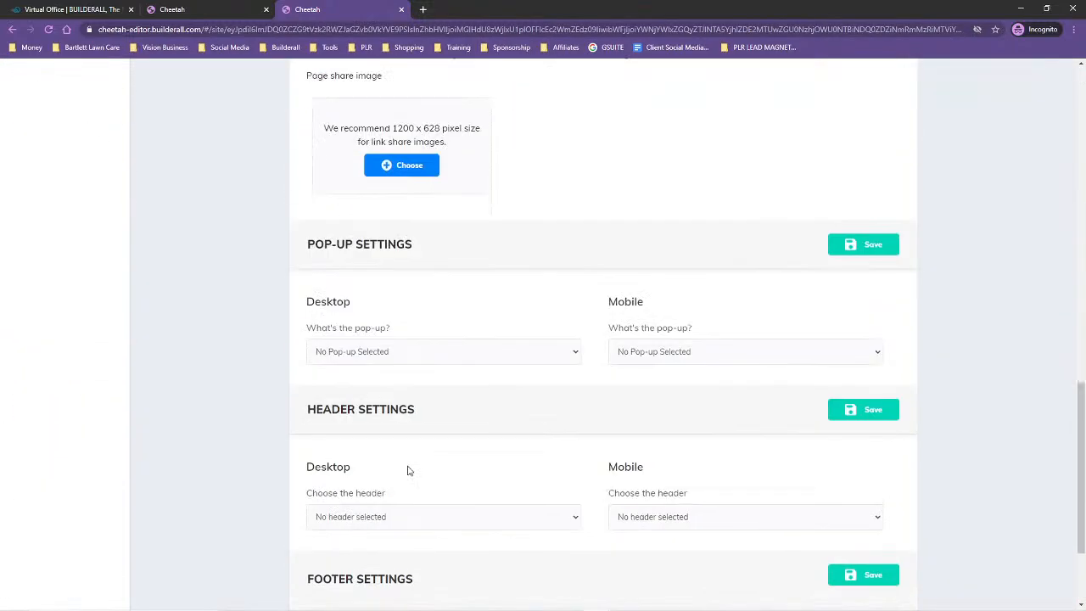
{"action": "scroll", "coordinate": [399, 467], "scroll_direction": "down", "scroll_amount": 2}
{"action": "left_click", "coordinate": [381, 373]}
{"action": "left_click", "coordinate": [379, 395]}
{"action": "left_click", "coordinate": [735, 366]}
{"action": "left_click", "coordinate": [713, 397]}
Choose Footer as the Terms of Use page's footer for both desktop and mobile, and save the page settings
{"action": "left_click", "coordinate": [399, 548]}
{"action": "left_click", "coordinate": [409, 569]}
{"action": "left_click", "coordinate": [642, 543]}
{"action": "left_click", "coordinate": [632, 569]}
{"action": "left_click", "coordinate": [865, 423]}
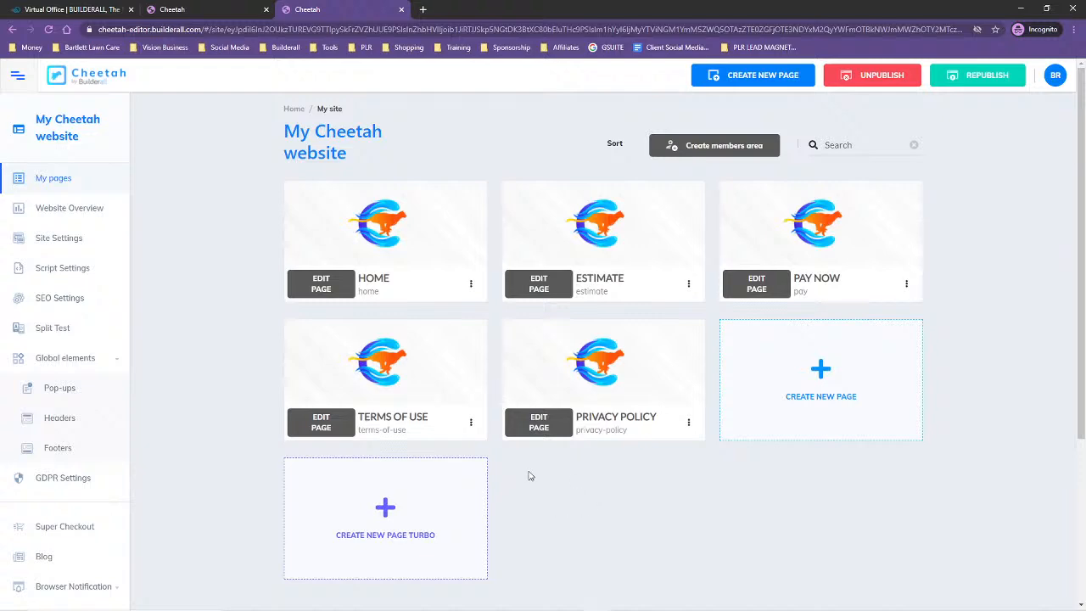
In the Privacy Policy page's settings, choose Header as the header for both desktop and mobile
{"action": "left_click", "coordinate": [688, 422]}
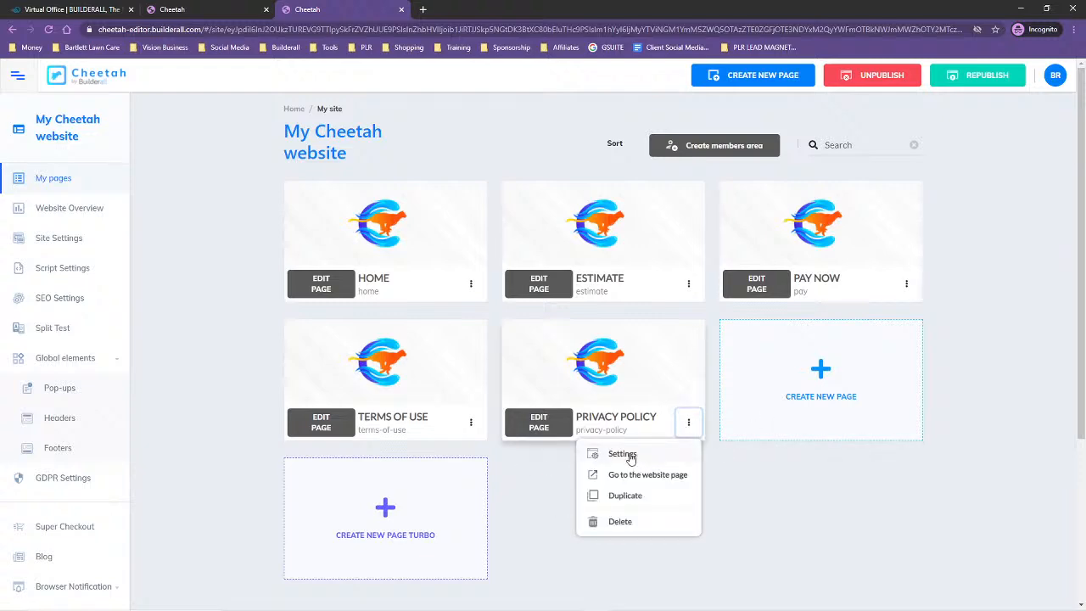
{"action": "left_click", "coordinate": [622, 454]}
{"action": "scroll", "coordinate": [616, 450], "scroll_direction": "down", "scroll_amount": 5}
{"action": "scroll", "coordinate": [616, 450], "scroll_direction": "down", "scroll_amount": 10}
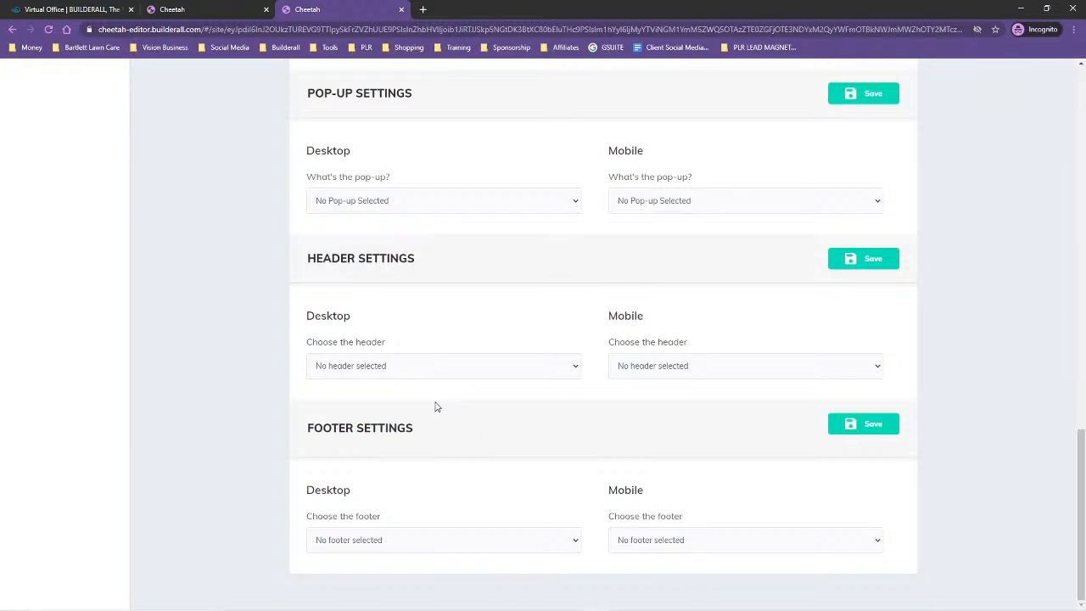
{"action": "left_click", "coordinate": [419, 365]}
{"action": "left_click", "coordinate": [415, 393]}
{"action": "left_click", "coordinate": [730, 365]}
{"action": "left_click", "coordinate": [662, 392]}
Choose Footer as the Privacy Policy page's footer for both desktop and mobile, and save the page settings
{"action": "left_click", "coordinate": [505, 548]}
{"action": "left_click", "coordinate": [497, 569]}
{"action": "left_click", "coordinate": [675, 548]}
{"action": "left_click", "coordinate": [678, 571]}
{"action": "left_click", "coordinate": [841, 424]}
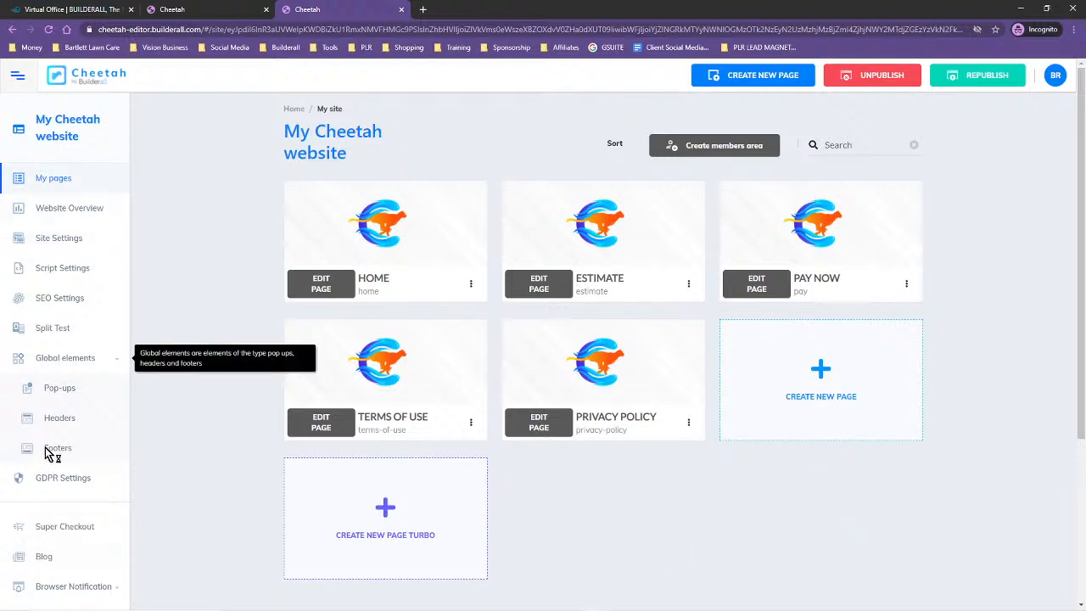
Republish the site and review the live Home page from its header down to its footer
{"action": "left_click", "coordinate": [980, 75]}
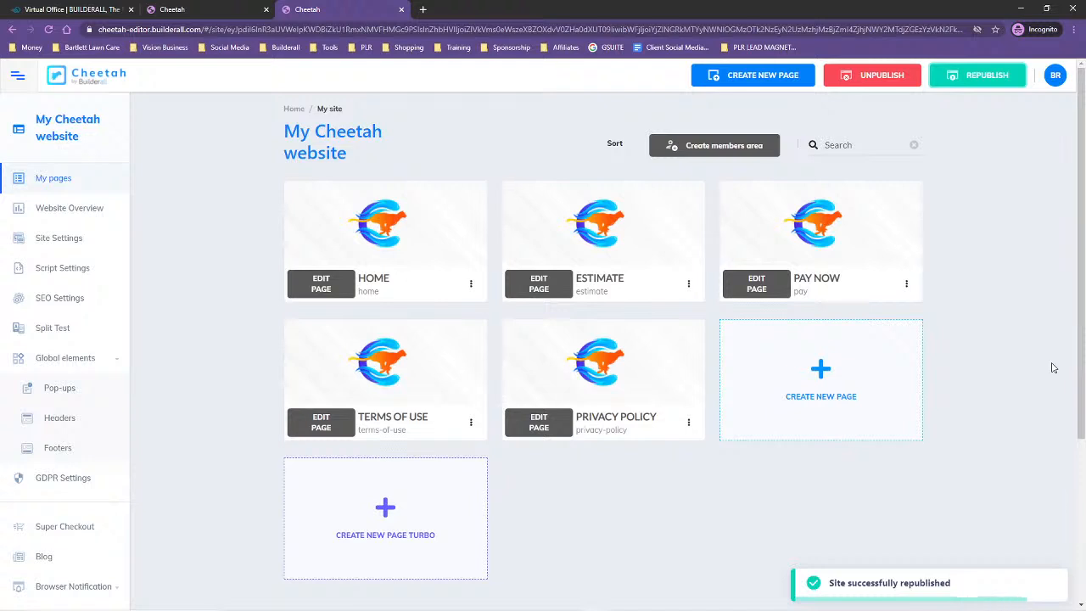
{"action": "left_click", "coordinate": [987, 77]}
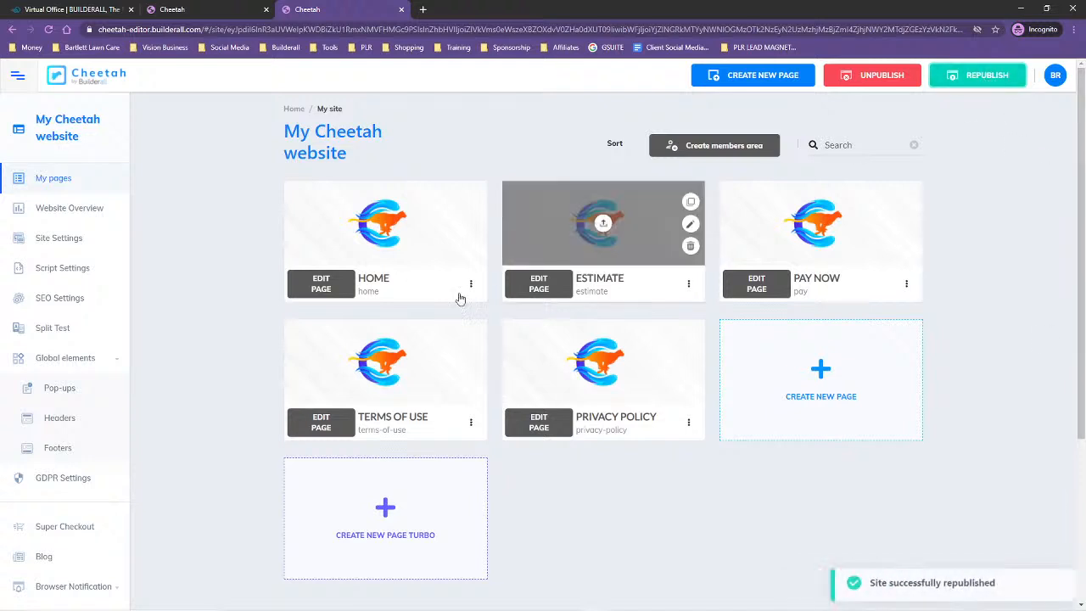
{"action": "left_click", "coordinate": [470, 284]}
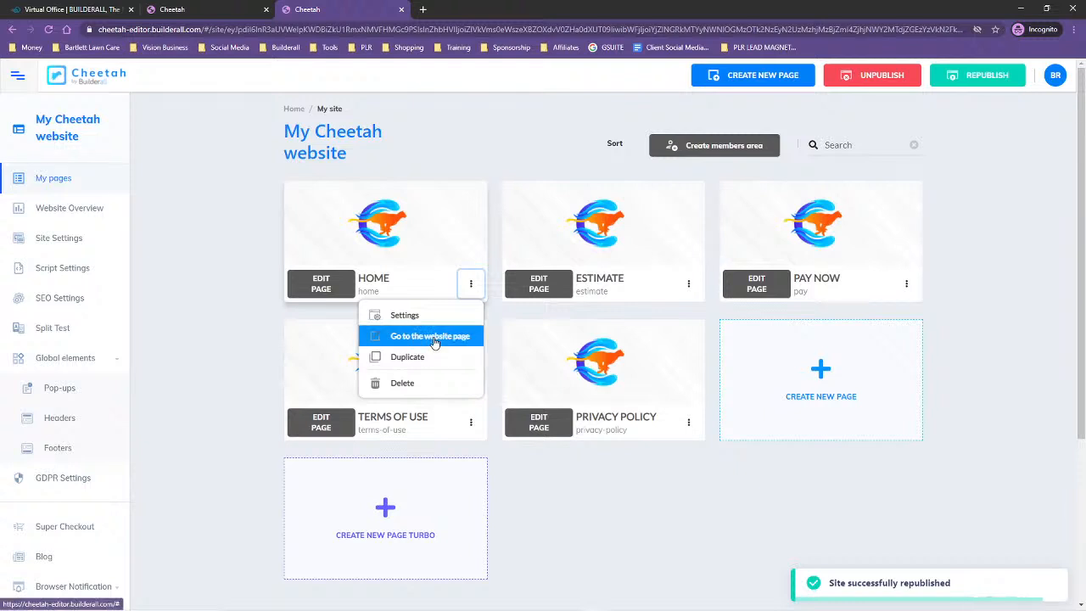
{"action": "left_click", "coordinate": [446, 347]}
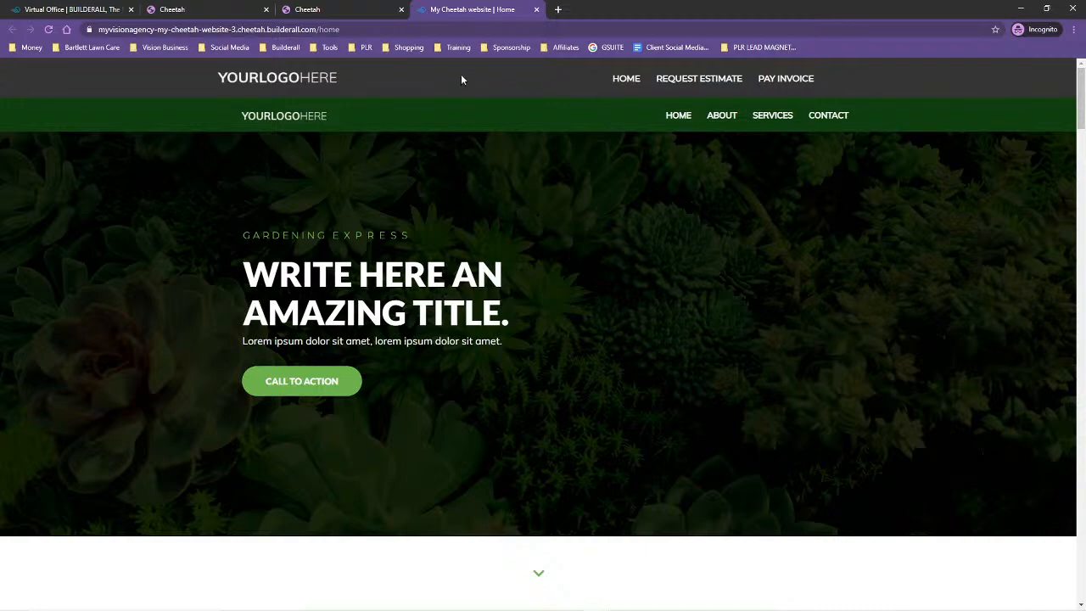
{"action": "scroll", "coordinate": [824, 450], "scroll_direction": "down", "scroll_amount": 20}
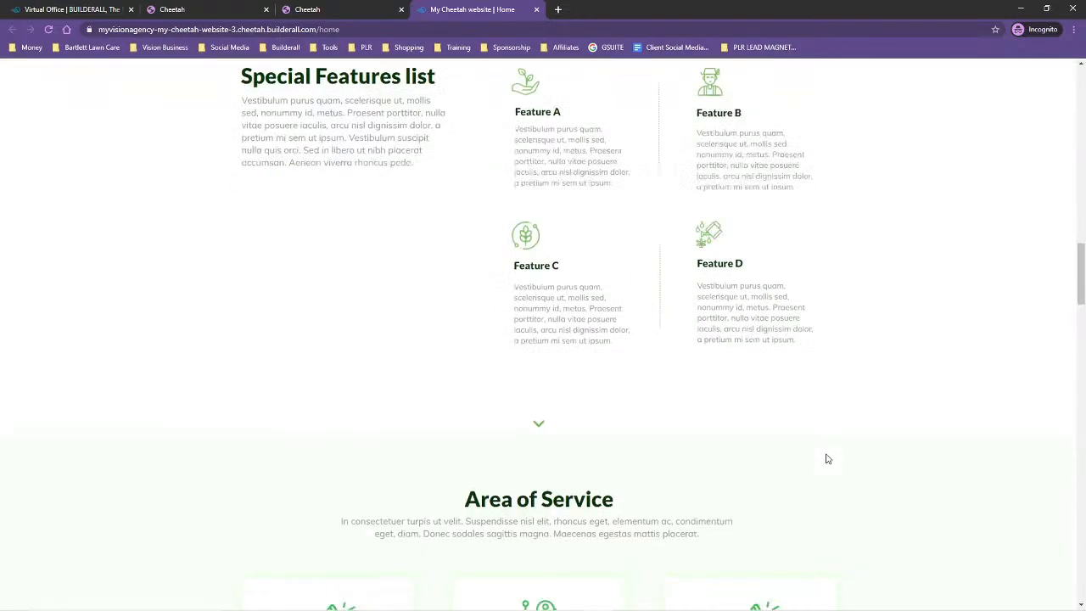
{"action": "scroll", "coordinate": [940, 422], "scroll_direction": "down", "scroll_amount": 10}
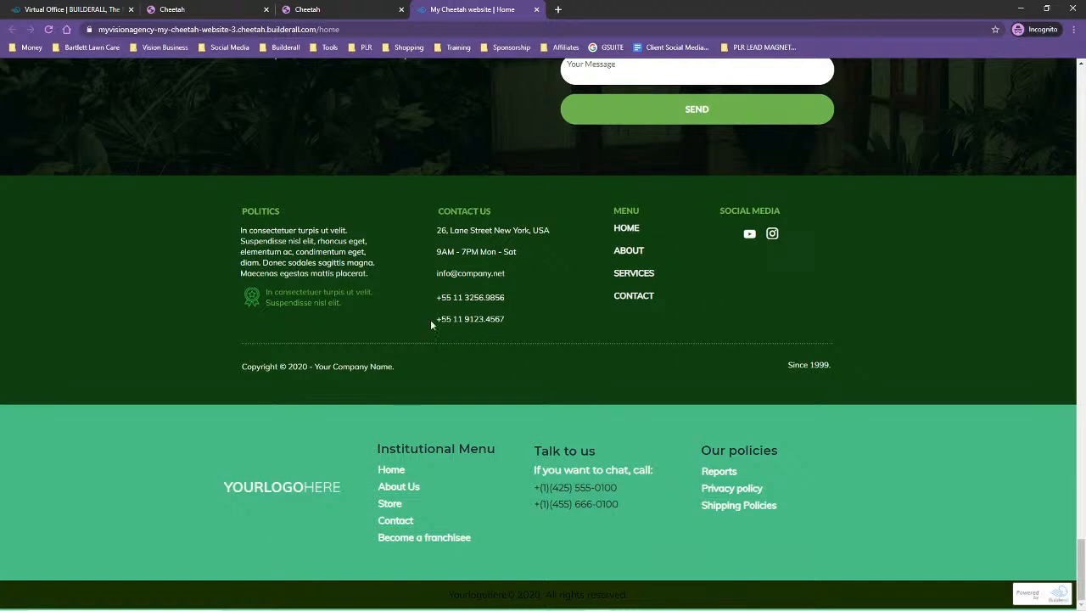
{"action": "left_click", "coordinate": [536, 9]}
Open the live Estimate page and examine how its header, embedded form and footer fit together
{"action": "left_click", "coordinate": [688, 286]}
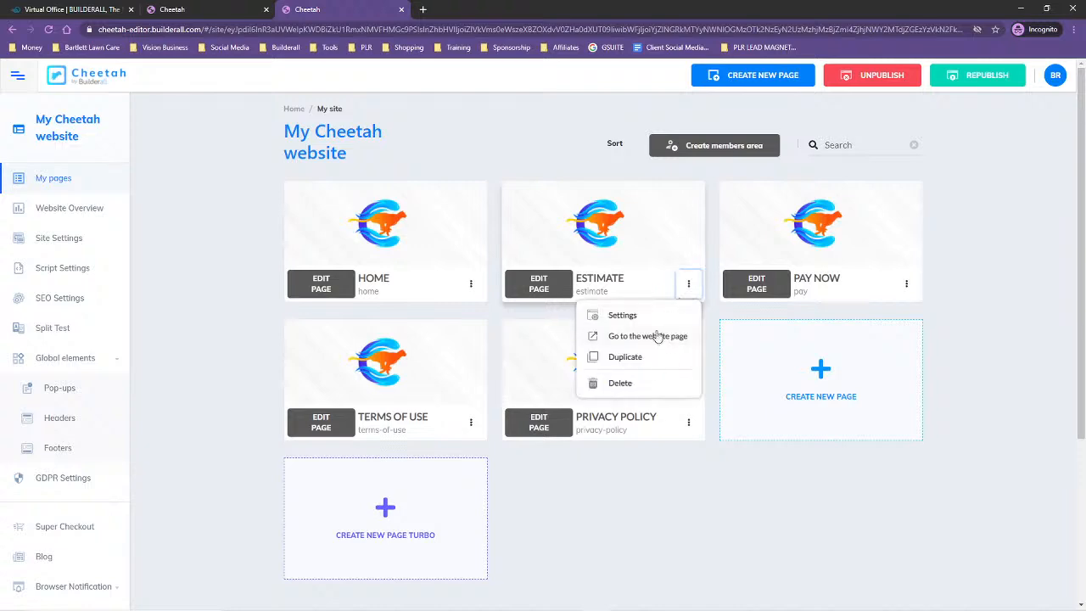
{"action": "left_click", "coordinate": [655, 337]}
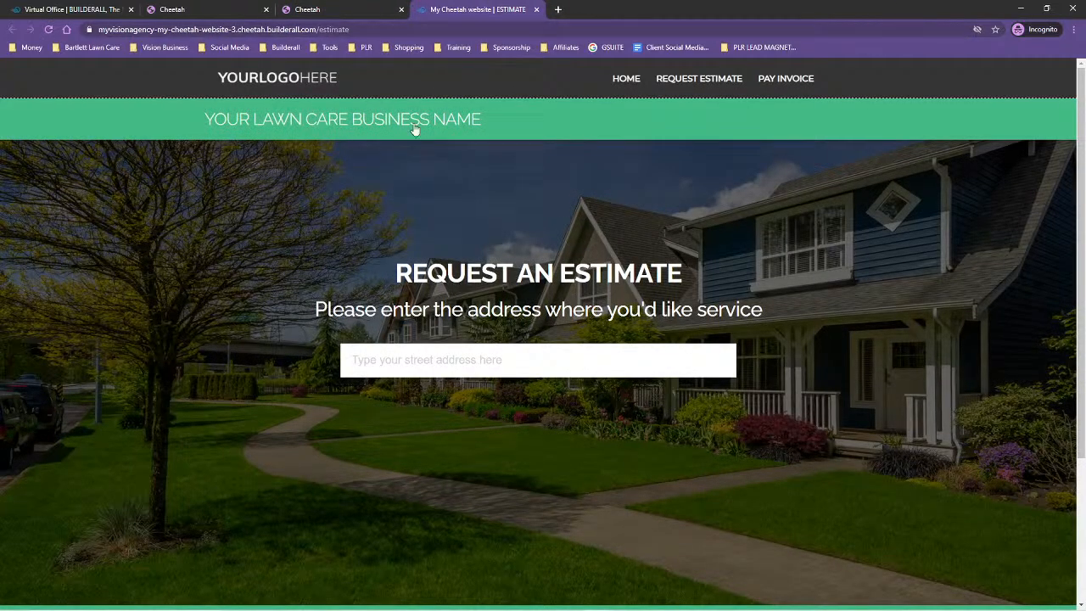
{"action": "scroll", "coordinate": [720, 275], "scroll_direction": "down", "scroll_amount": 3}
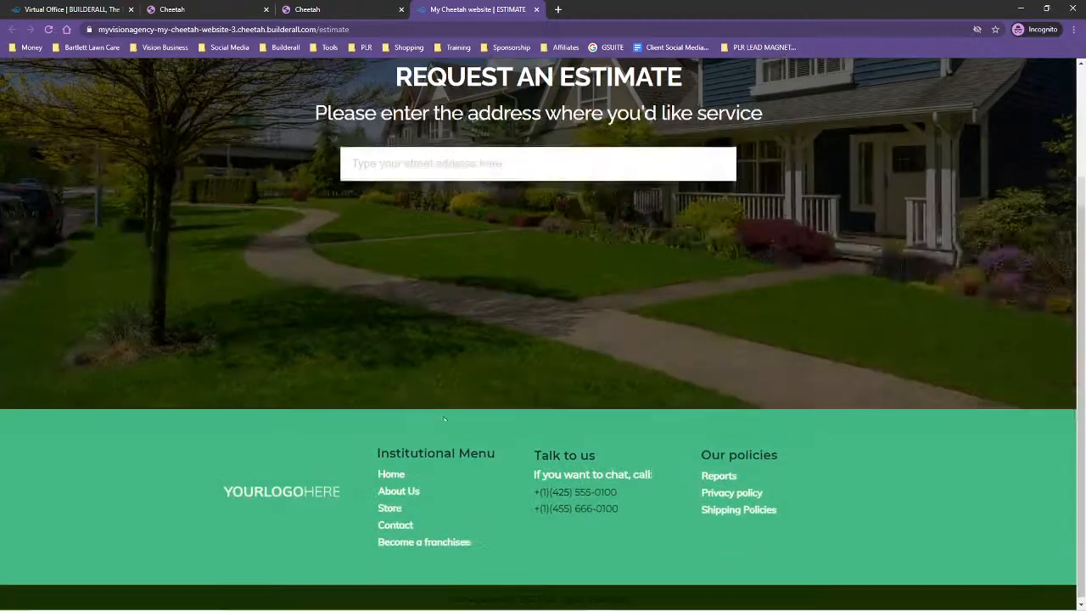
{"action": "scroll", "coordinate": [419, 436], "scroll_direction": "up", "scroll_amount": 3}
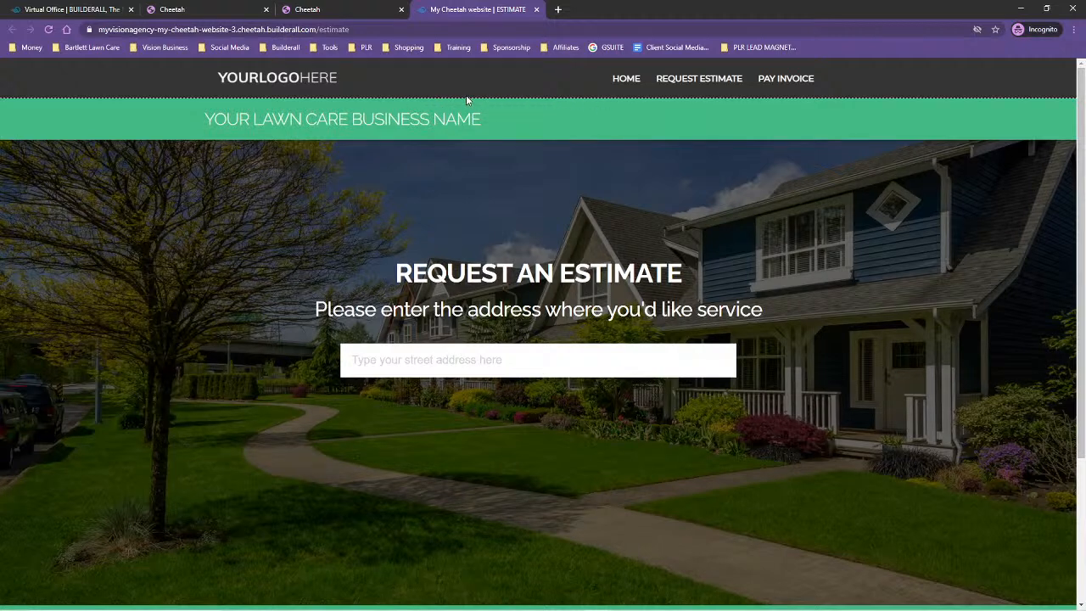
Open the Estimate page in the editor and set its iframe's border shape to the blank option instead of dotted
{"action": "left_click", "coordinate": [339, 9]}
{"action": "left_click", "coordinate": [444, 150]}
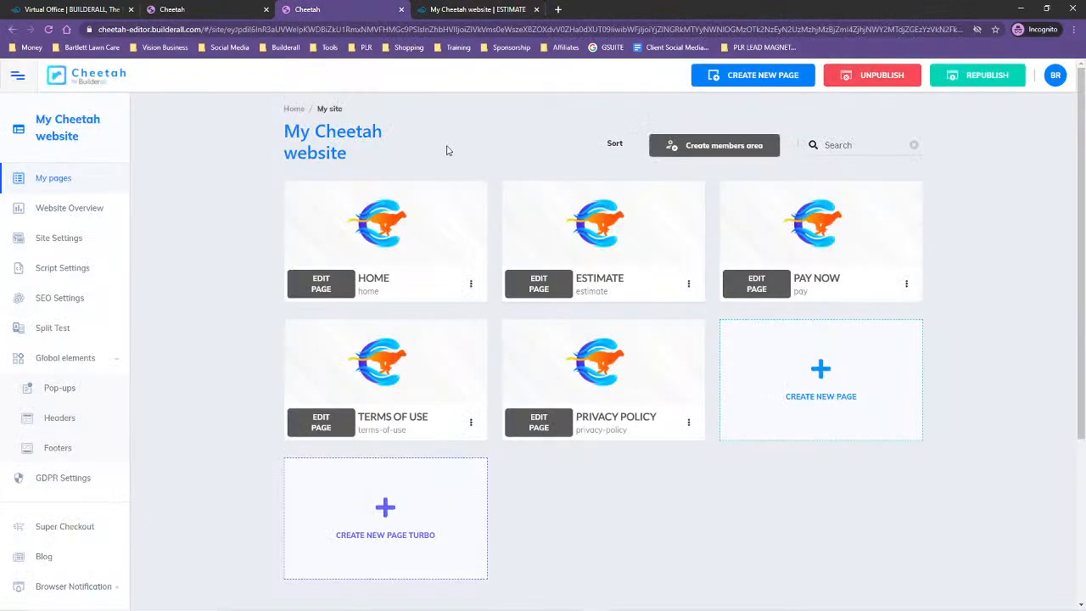
{"action": "left_click", "coordinate": [540, 288]}
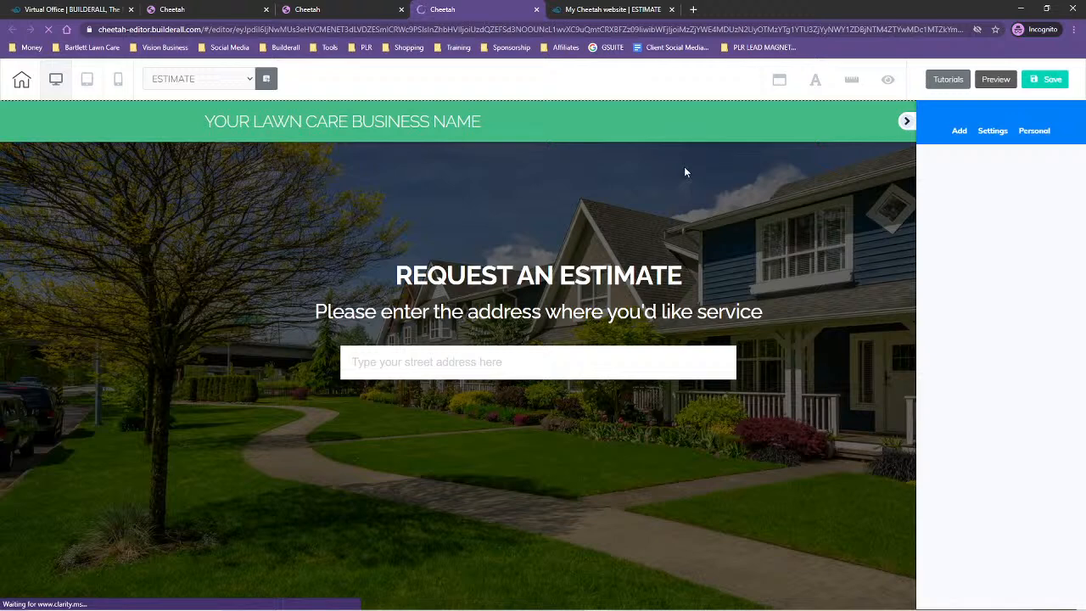
{"action": "left_click", "coordinate": [685, 170]}
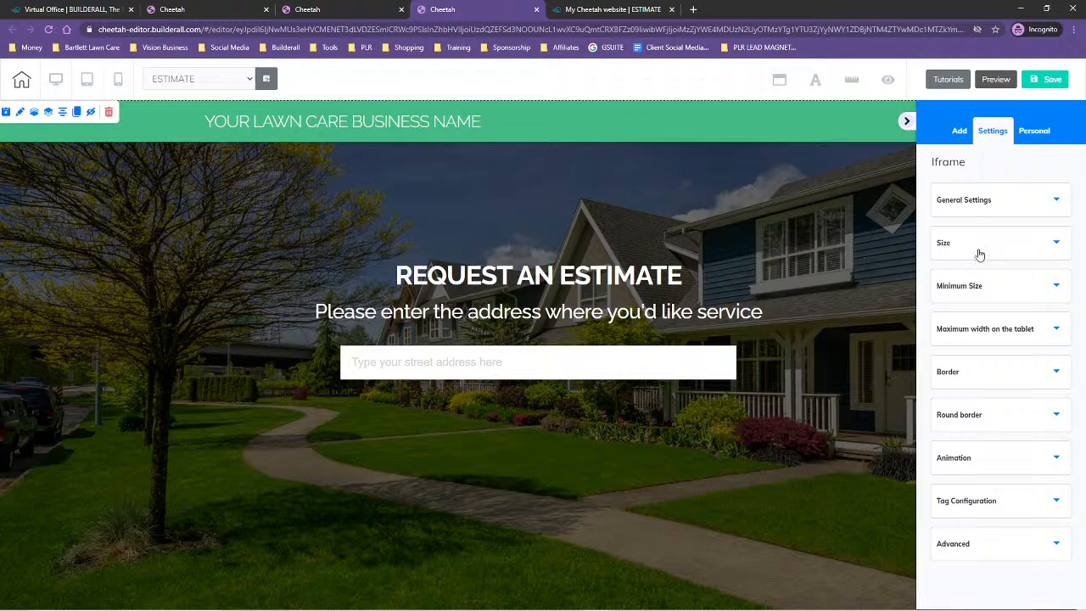
{"action": "left_click", "coordinate": [993, 371]}
{"action": "scroll", "coordinate": [1001, 324], "scroll_direction": "down", "scroll_amount": 3}
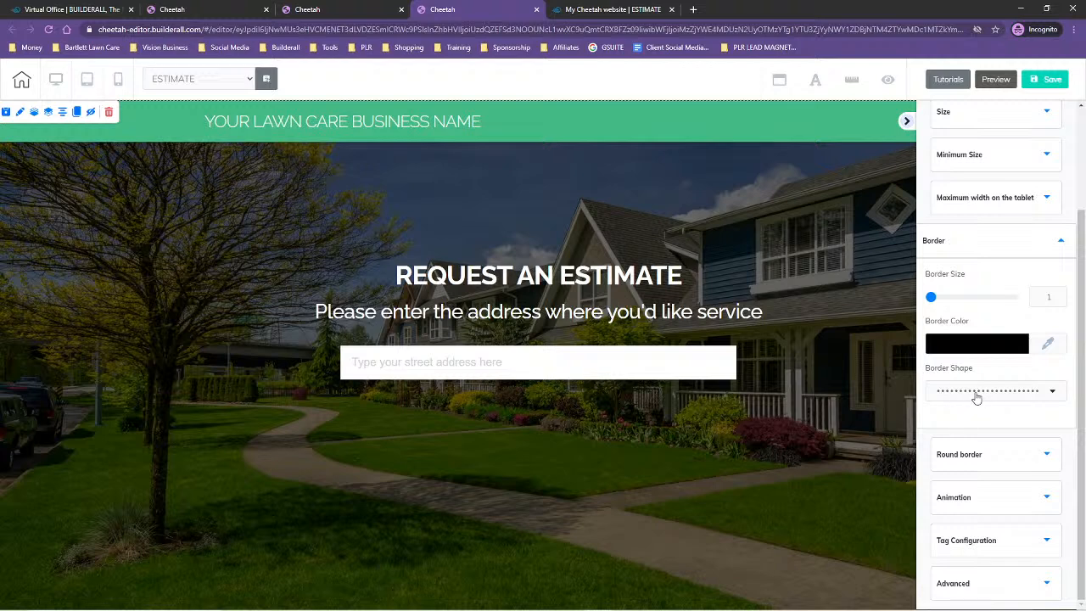
{"action": "left_click", "coordinate": [1008, 395]}
{"action": "left_click", "coordinate": [1019, 396]}
{"action": "left_click", "coordinate": [1013, 393]}
{"action": "left_click", "coordinate": [978, 413]}
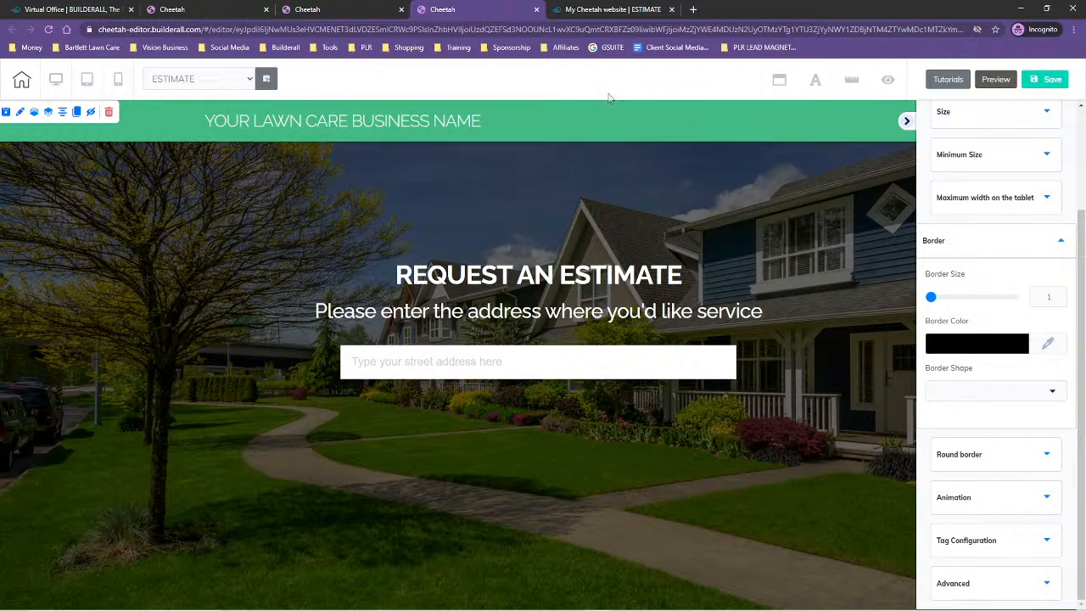
Save the Estimate page and publish the site
{"action": "left_click", "coordinate": [1045, 78]}
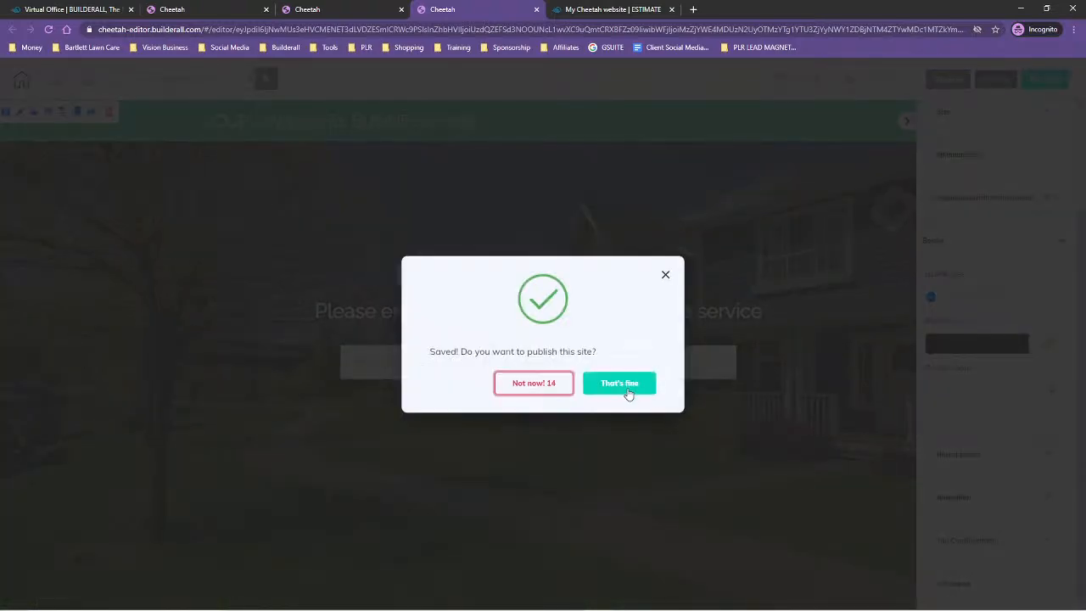
{"action": "left_click", "coordinate": [624, 386]}
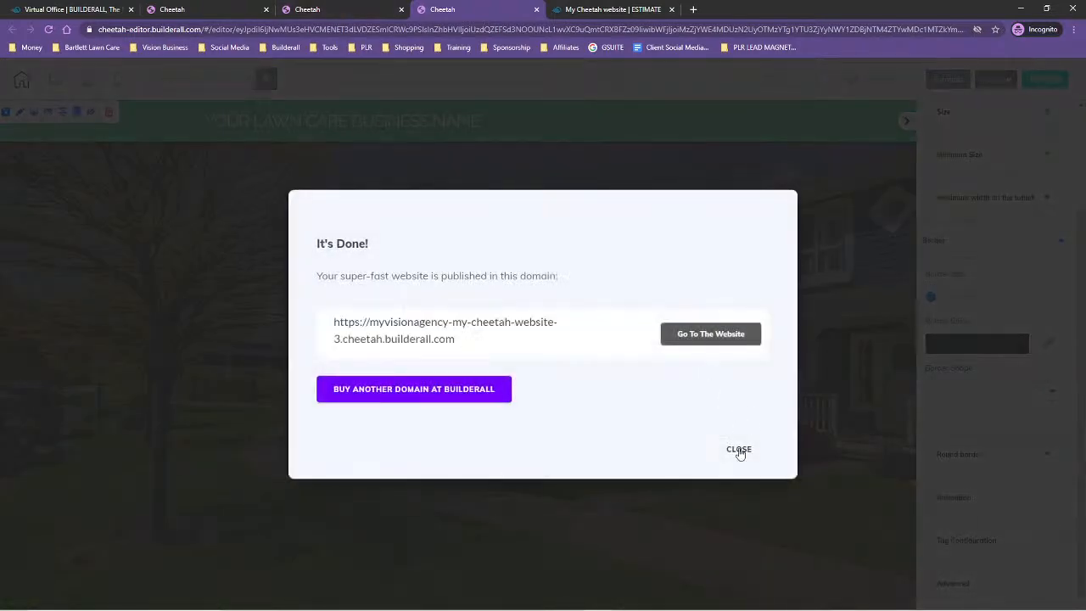
{"action": "left_click", "coordinate": [739, 449]}
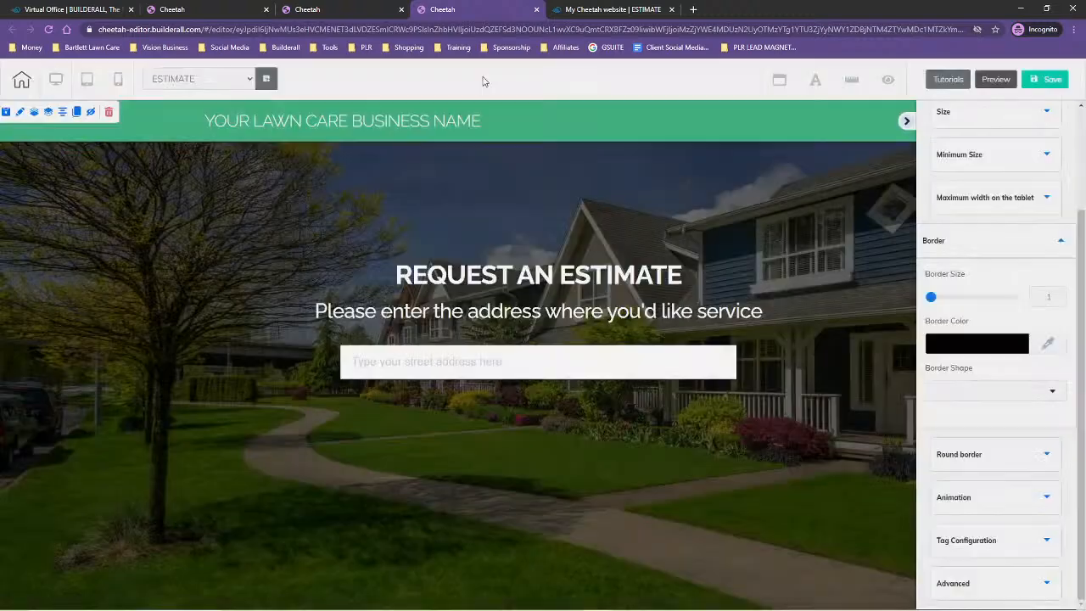
Switch the editor to the Pay Now page, saving the Estimate page's changes on leaving
{"action": "left_click", "coordinate": [195, 79]}
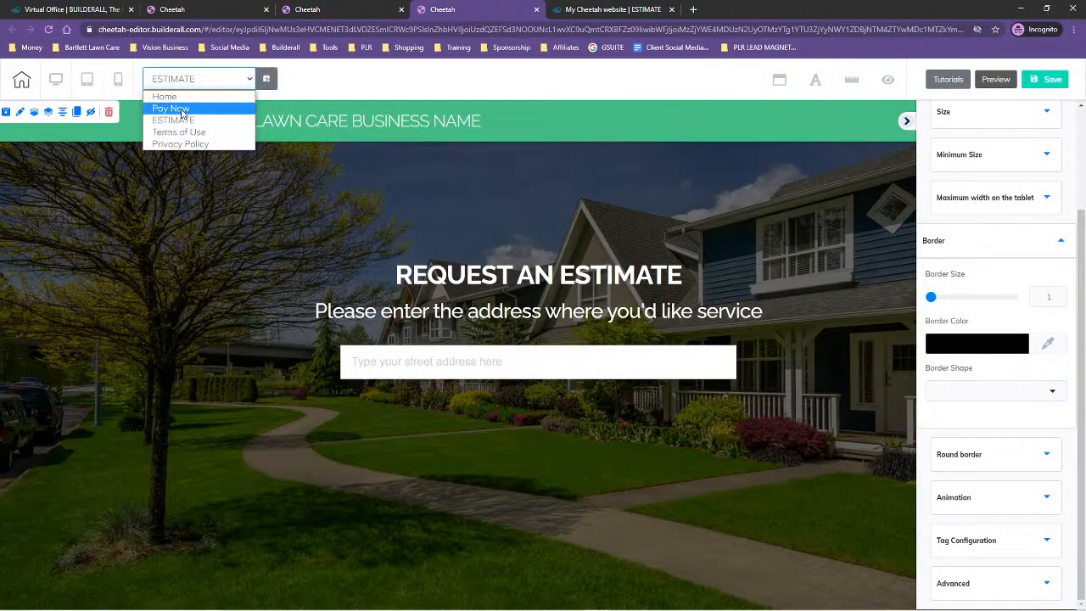
{"action": "left_click", "coordinate": [191, 107]}
{"action": "left_click", "coordinate": [597, 357]}
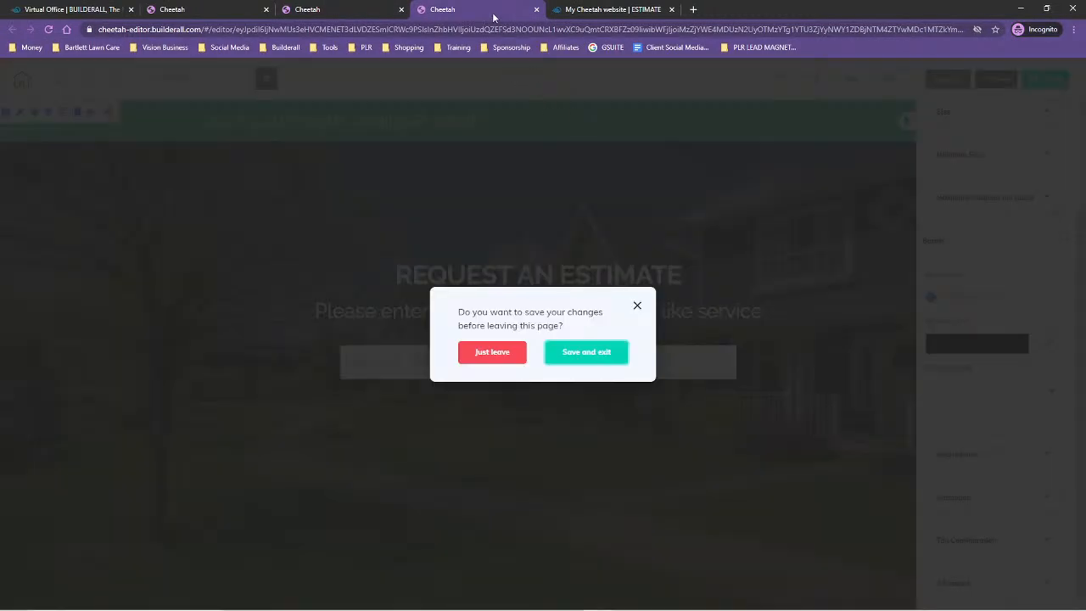
{"action": "left_click", "coordinate": [576, 359]}
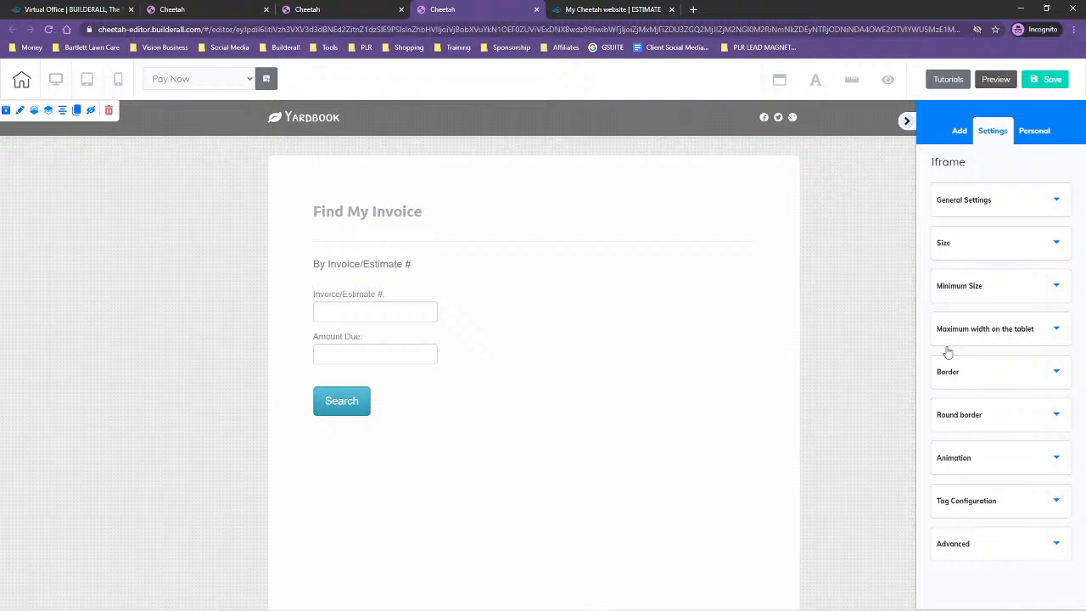
Set the border shape of the Pay Now page's iframe to the blank option and save the page
{"action": "left_click", "coordinate": [962, 374]}
{"action": "scroll", "coordinate": [963, 405], "scroll_direction": "down", "scroll_amount": 2}
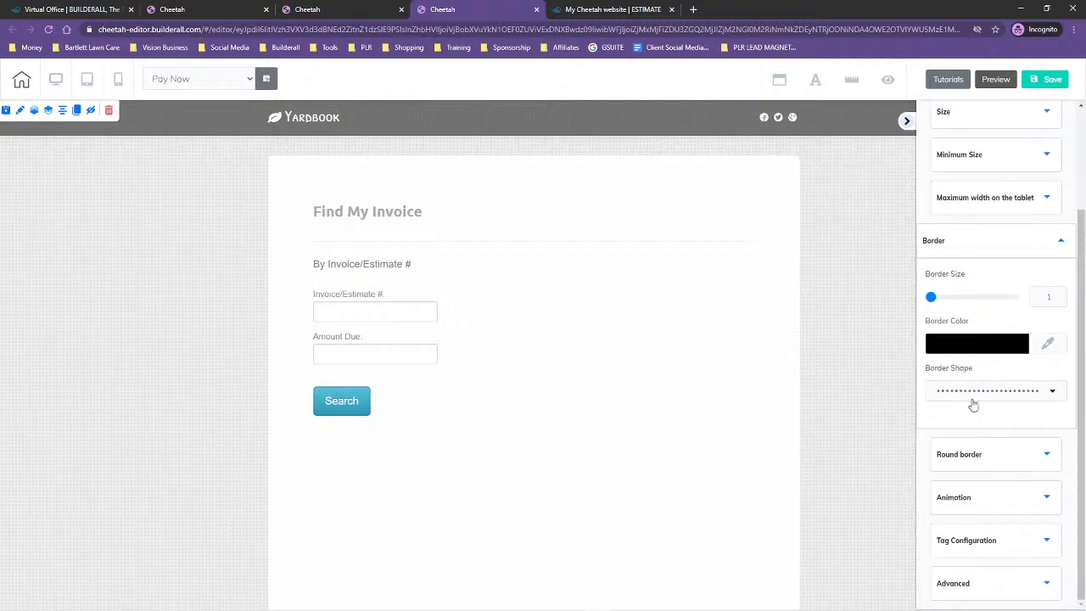
{"action": "left_click", "coordinate": [977, 393]}
{"action": "left_click", "coordinate": [987, 414]}
{"action": "left_click", "coordinate": [1051, 78]}
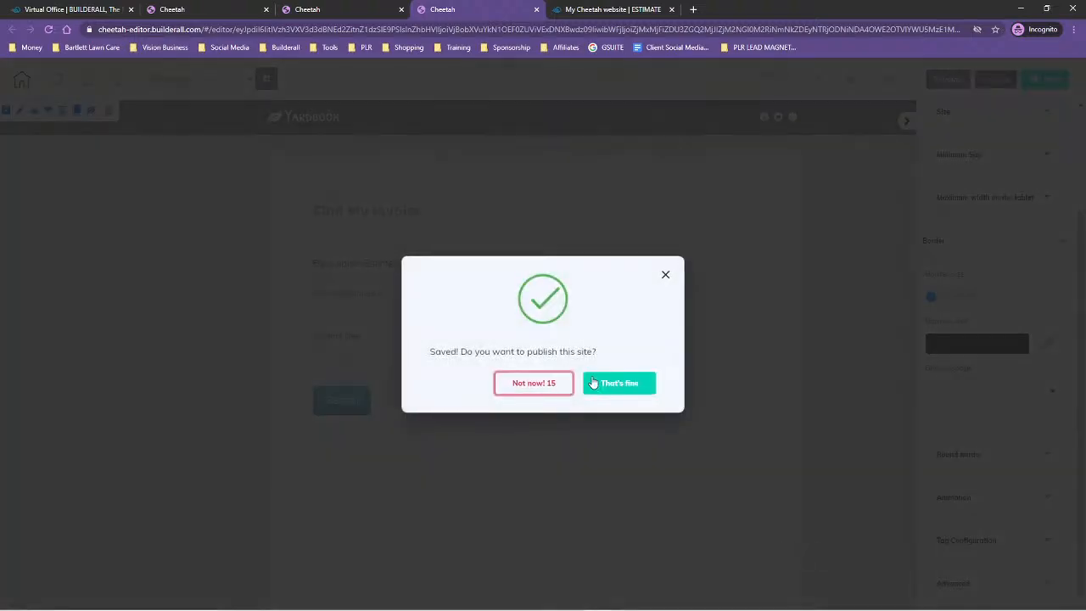
Publish the saved site and switch from editing the Pay Now page to editing the Home page
{"action": "left_click", "coordinate": [596, 381]}
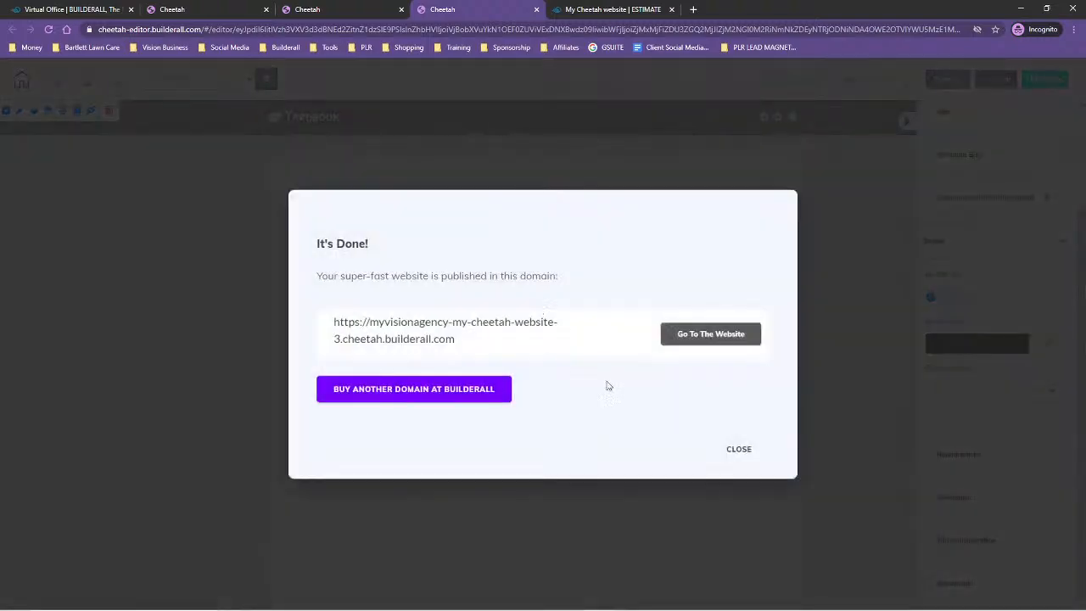
{"action": "left_click", "coordinate": [740, 452]}
{"action": "left_click", "coordinate": [179, 79]}
{"action": "left_click", "coordinate": [536, 9]}
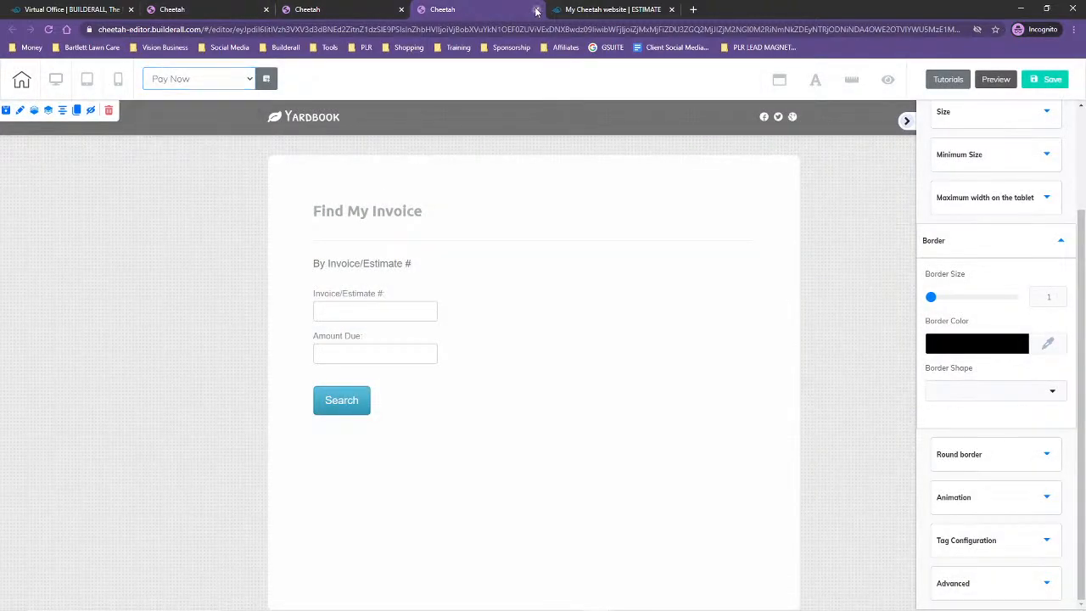
{"action": "left_click", "coordinate": [594, 93]}
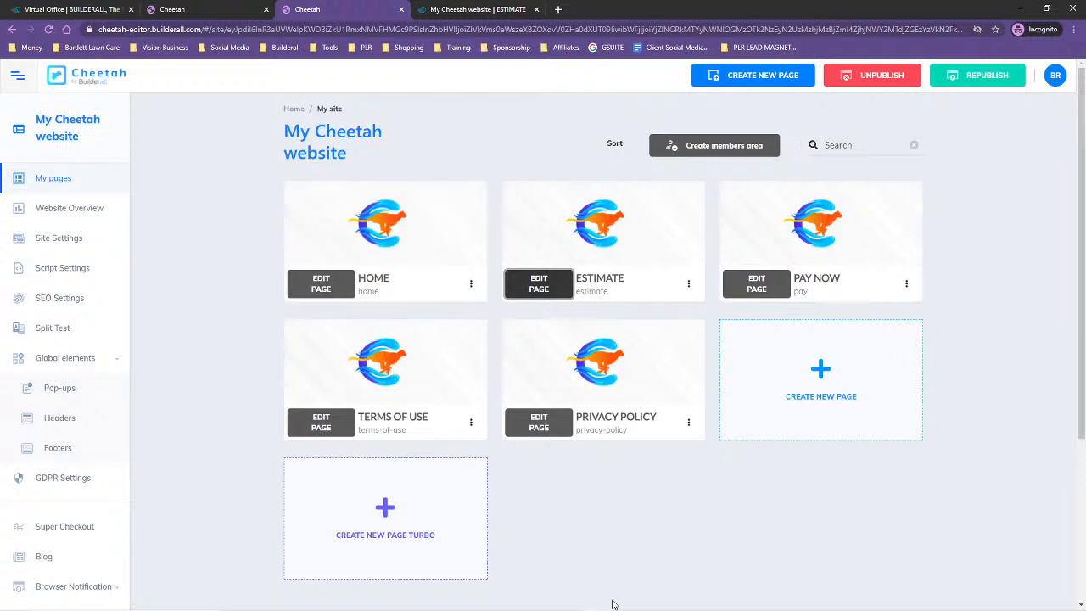
{"action": "left_click", "coordinate": [316, 287]}
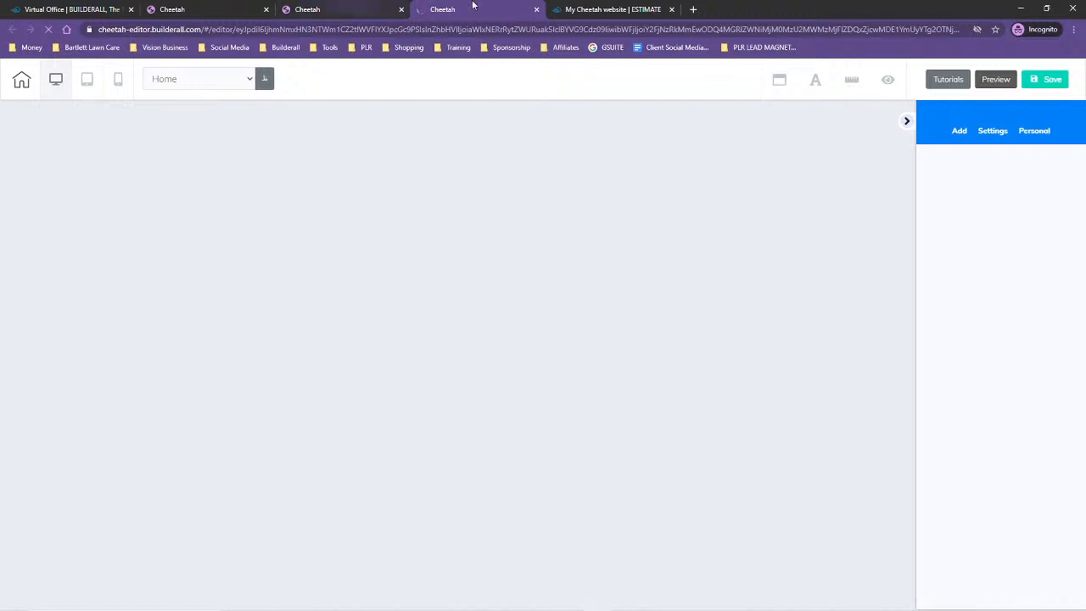
In the Yardbook browser window, open the downloaded Header Image.jpg and compare it with the background of the Request an Estimate page
{"action": "mouse_move", "coordinate": [572, 606]}
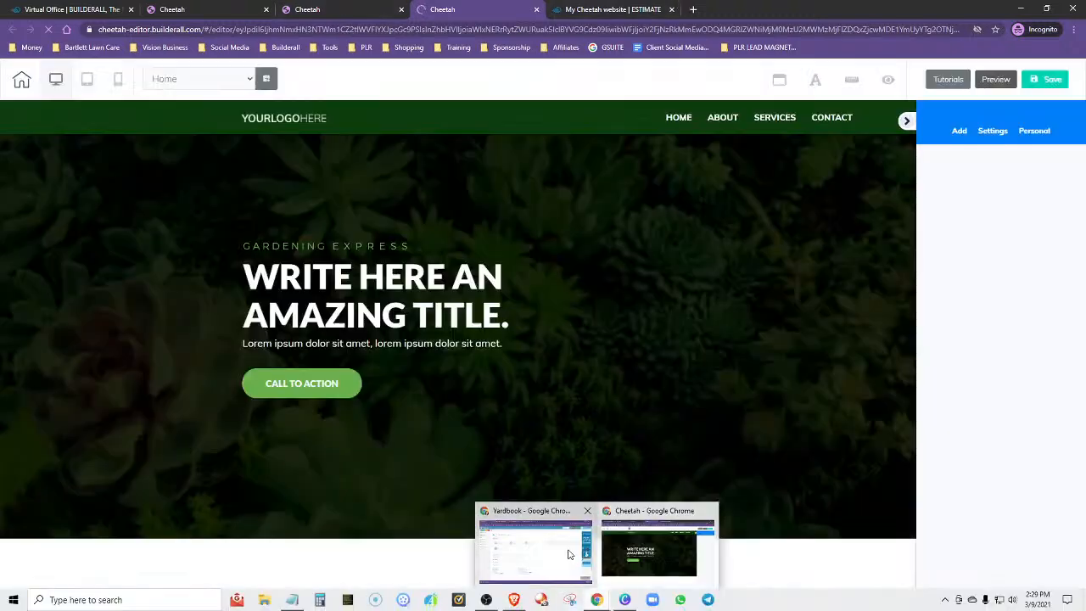
{"action": "left_click", "coordinate": [566, 551]}
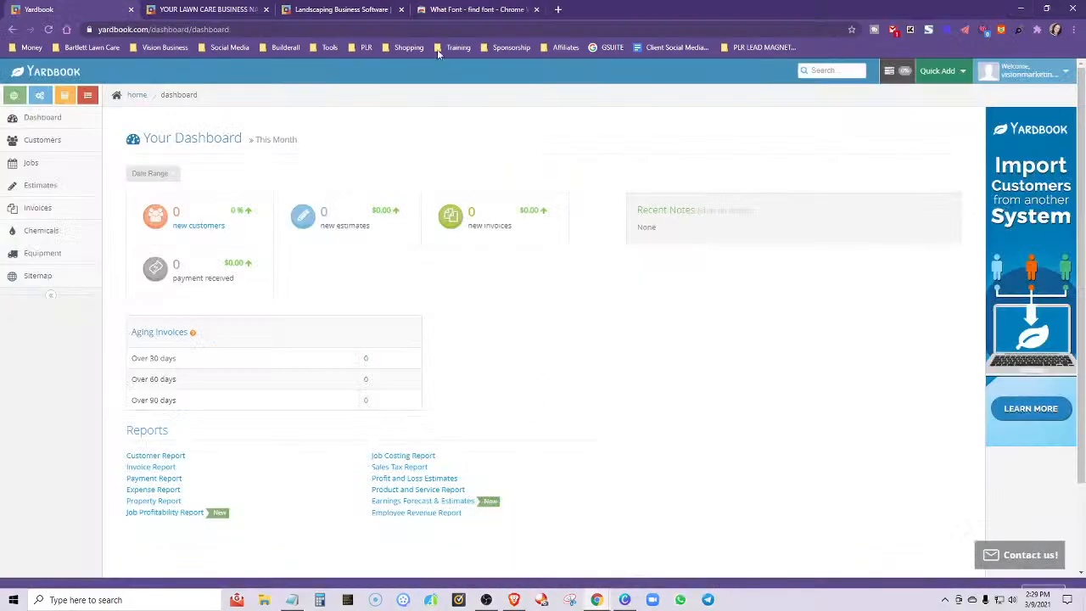
{"action": "left_click", "coordinate": [196, 7]}
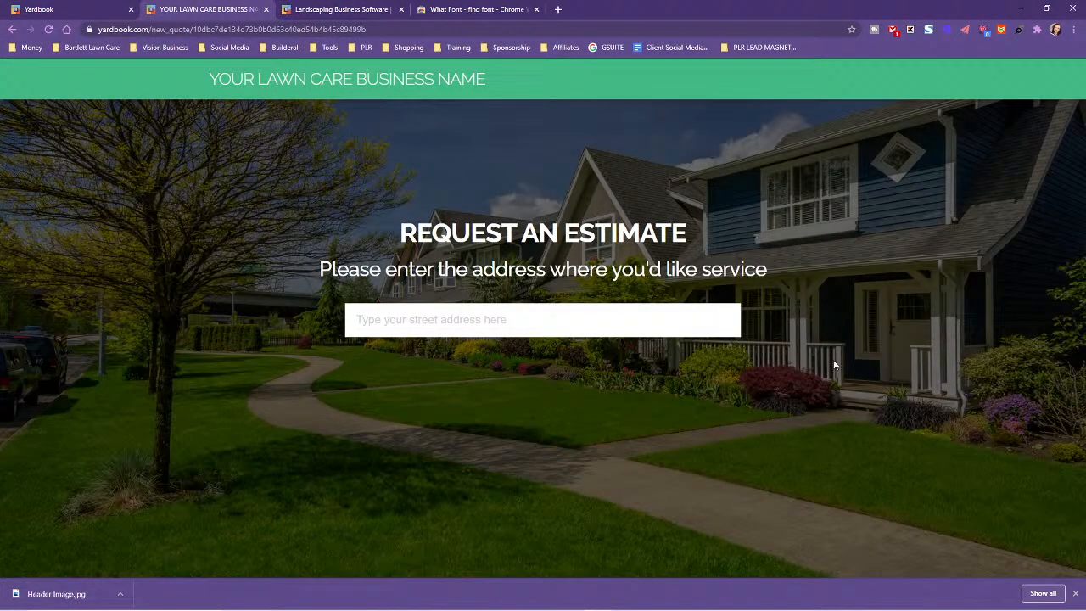
{"action": "left_click", "coordinate": [121, 596]}
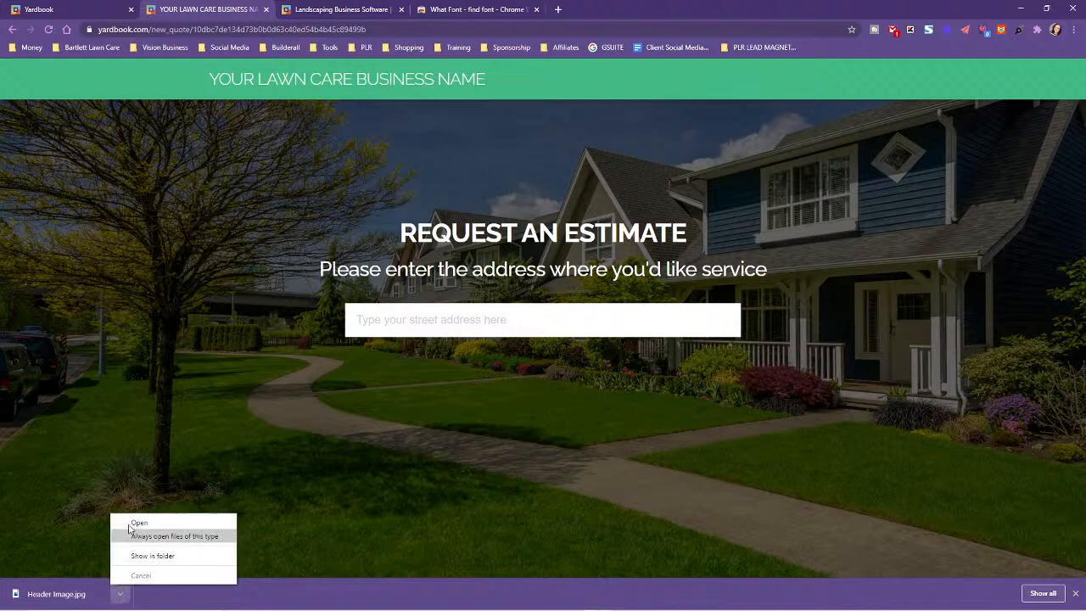
{"action": "left_click", "coordinate": [134, 524]}
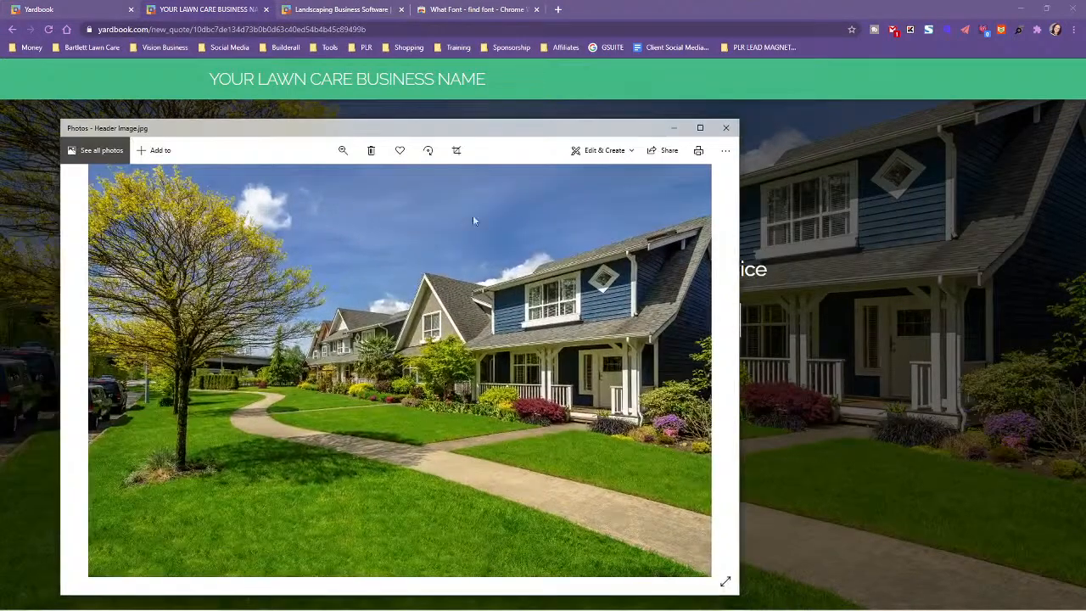
{"action": "left_click_drag", "start_coordinate": [408, 132], "coordinate": [680, 431]}
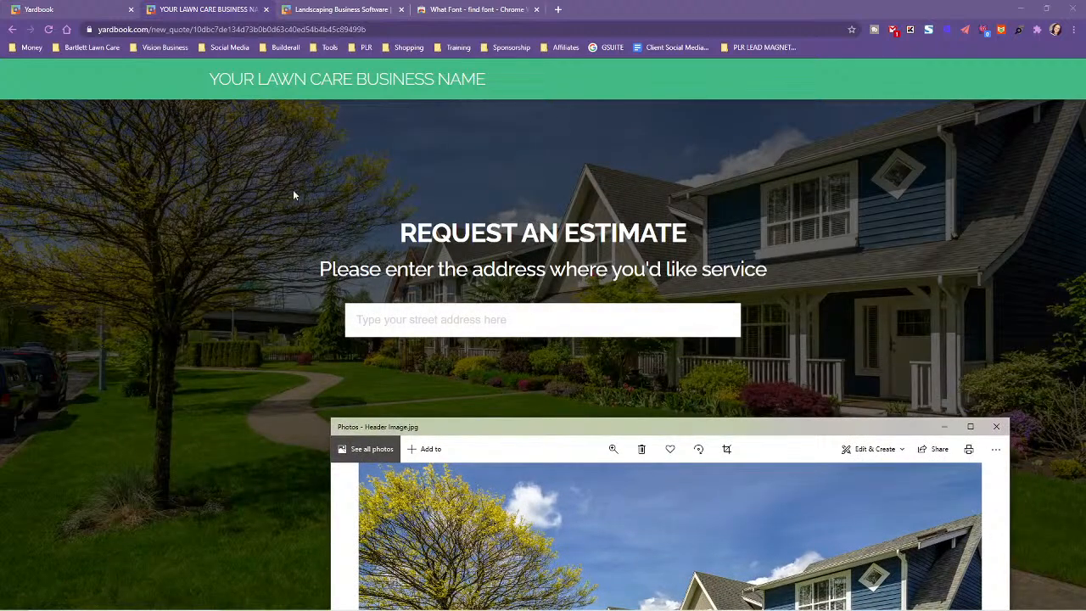
{"action": "left_click_drag", "start_coordinate": [512, 430], "coordinate": [251, 136]}
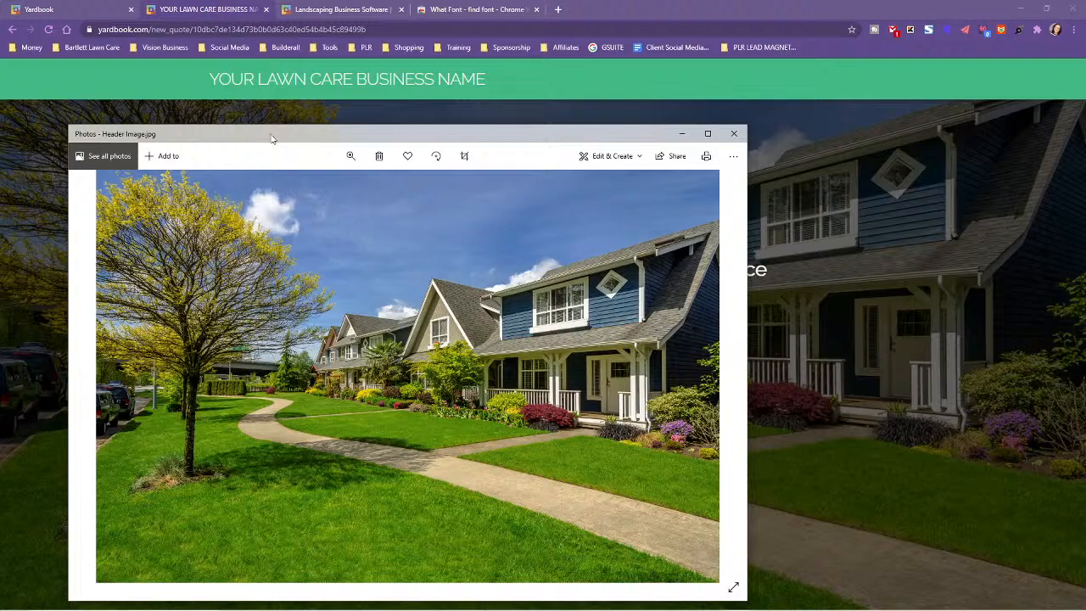
{"action": "left_click_drag", "start_coordinate": [270, 136], "coordinate": [321, 432]}
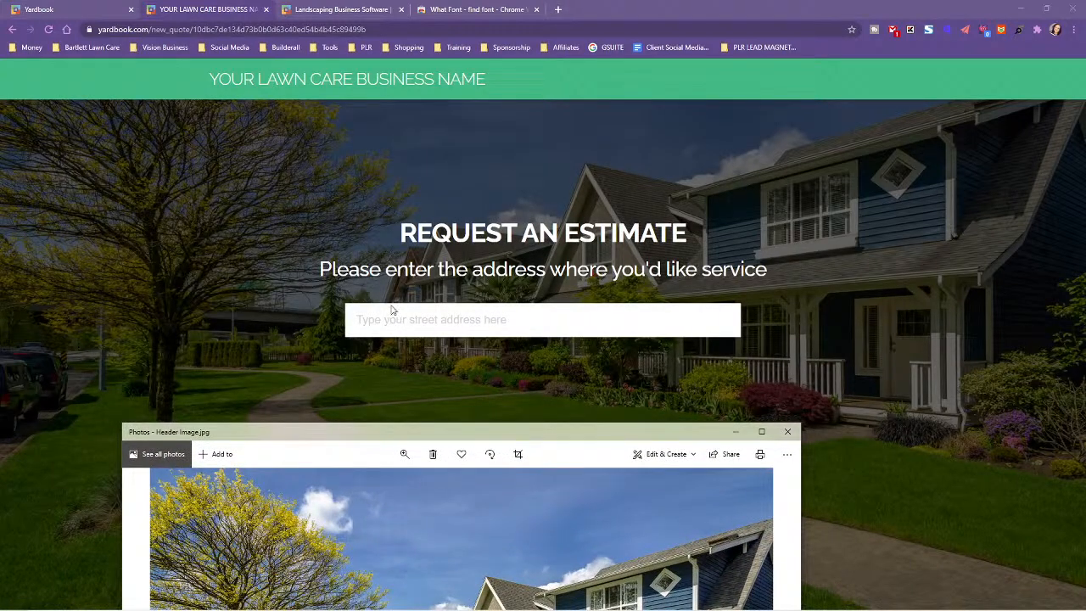
{"action": "left_click_drag", "start_coordinate": [363, 432], "coordinate": [478, 102]}
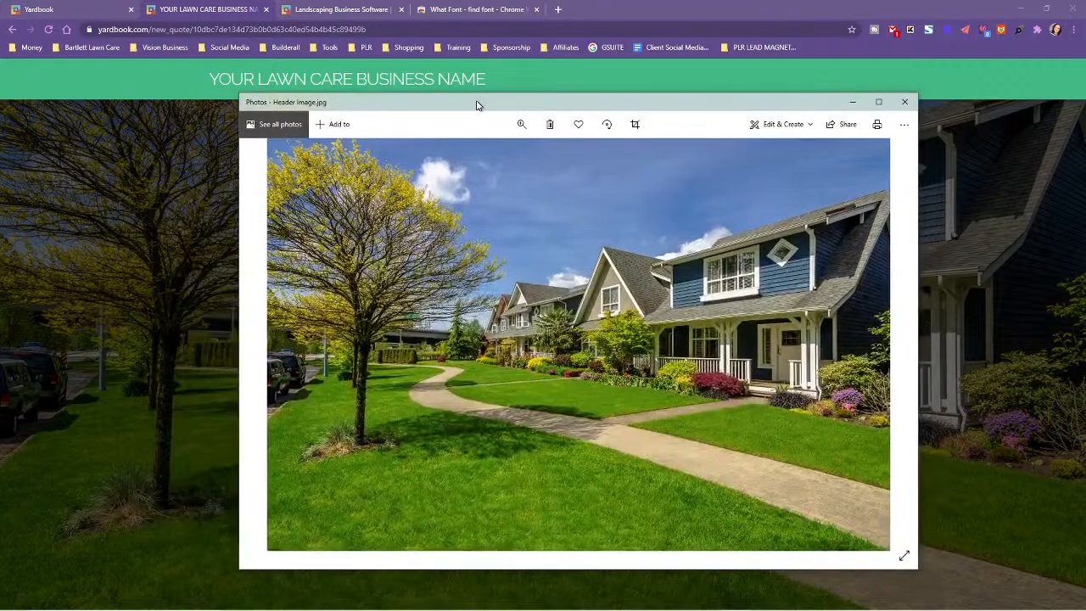
{"action": "left_click", "coordinate": [904, 101]}
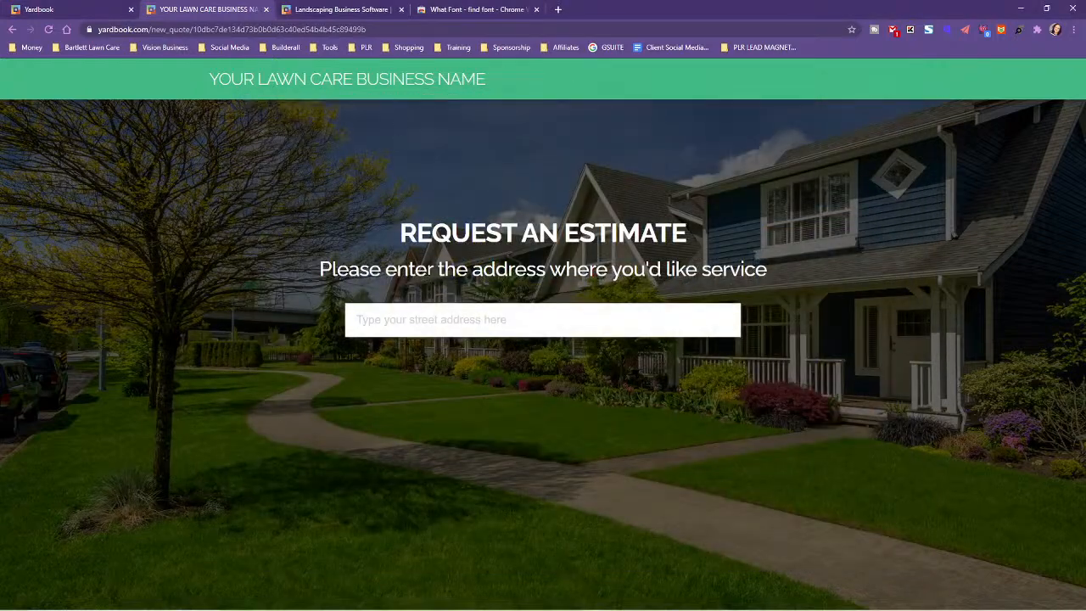
Return to the Cheetah browser window from the Yardbook dashboard and view the published Estimate page
{"action": "left_click", "coordinate": [308, 7]}
{"action": "left_click", "coordinate": [81, 8]}
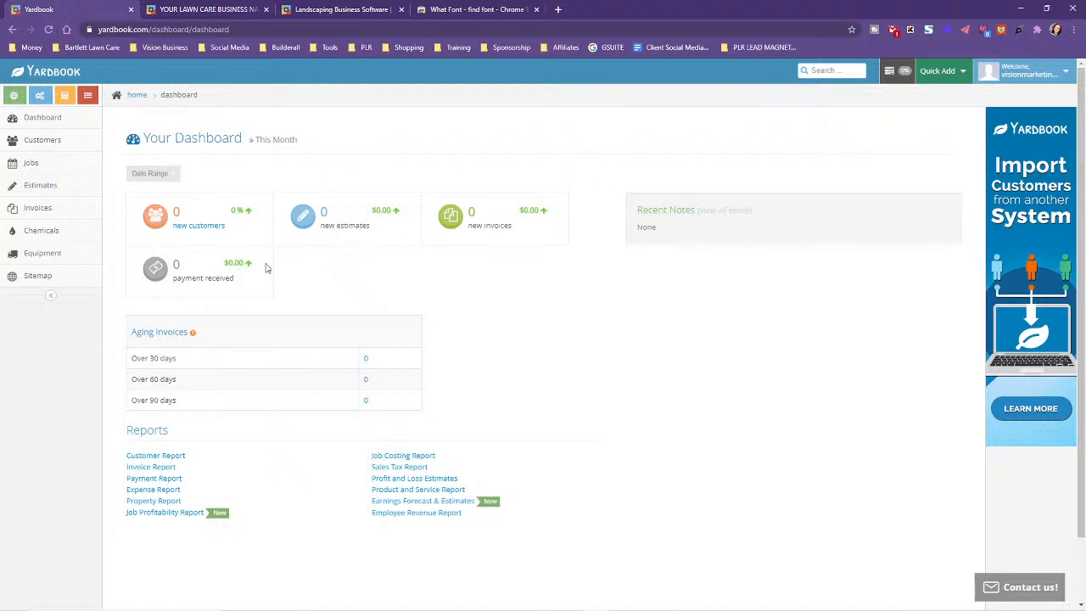
{"action": "mouse_move", "coordinate": [356, 609]}
{"action": "mouse_move", "coordinate": [598, 599]}
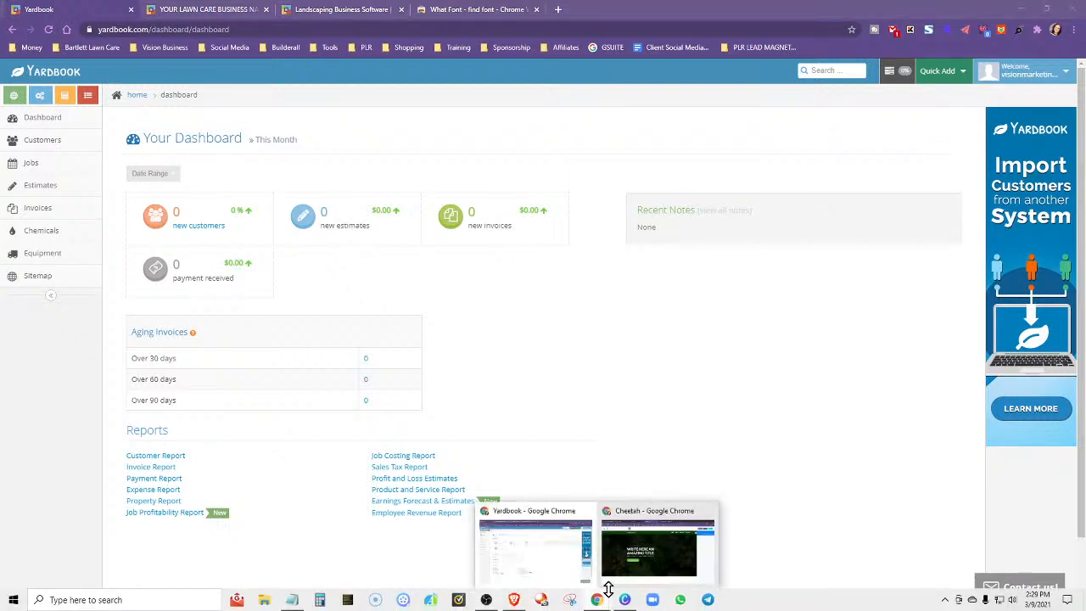
{"action": "left_click", "coordinate": [647, 519]}
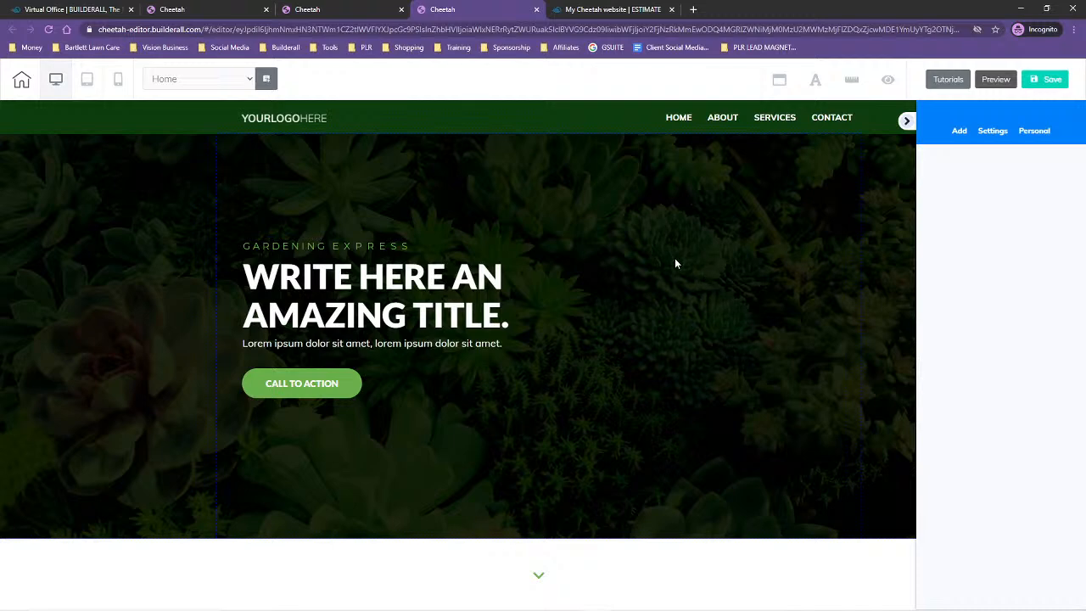
{"action": "left_click", "coordinate": [604, 9]}
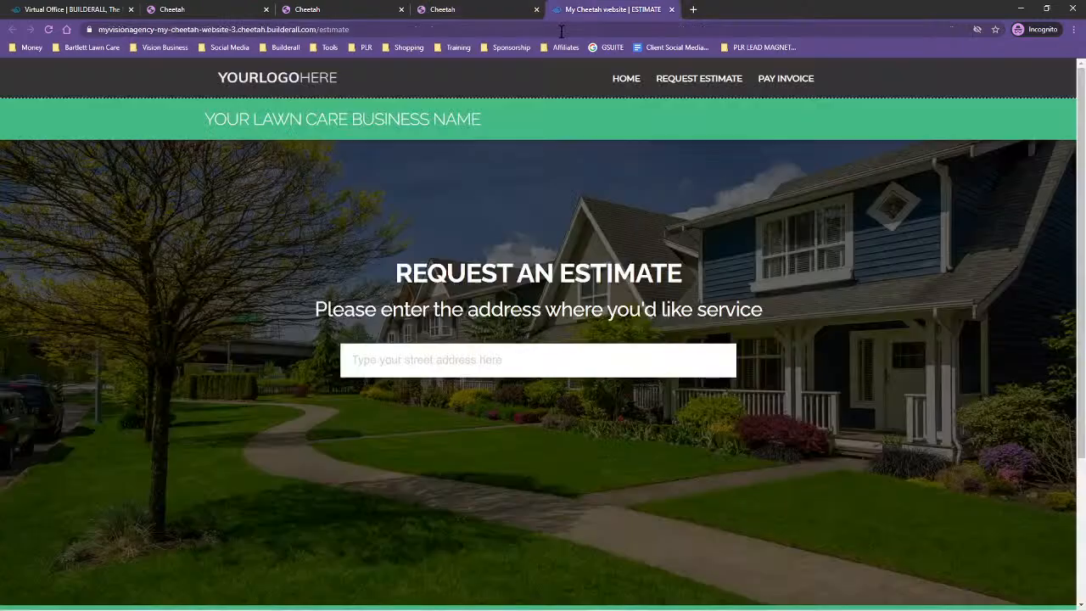
Close the surplus Cheetah site tabs and exit the Home page's editor, saving its changes
{"action": "left_click", "coordinate": [185, 8]}
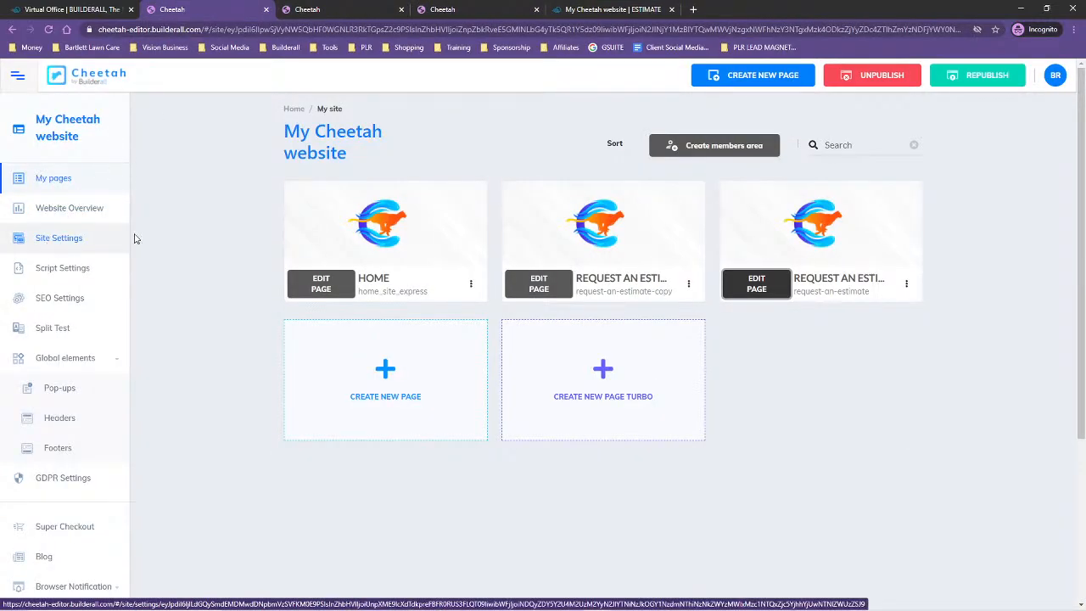
{"action": "left_click", "coordinate": [267, 9]}
{"action": "left_click", "coordinate": [266, 9]}
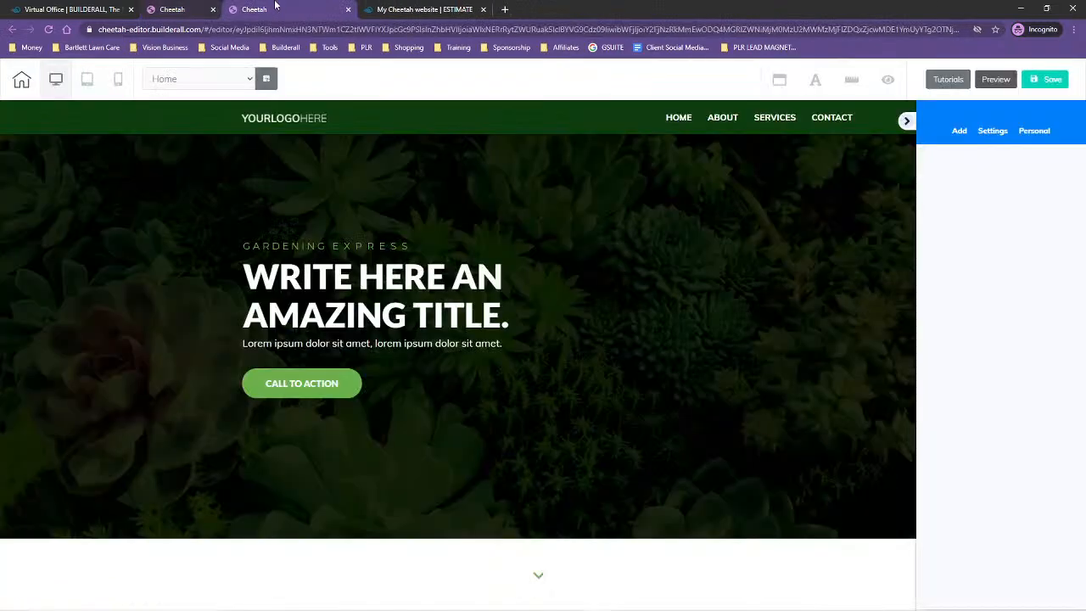
{"action": "left_click", "coordinate": [22, 81]}
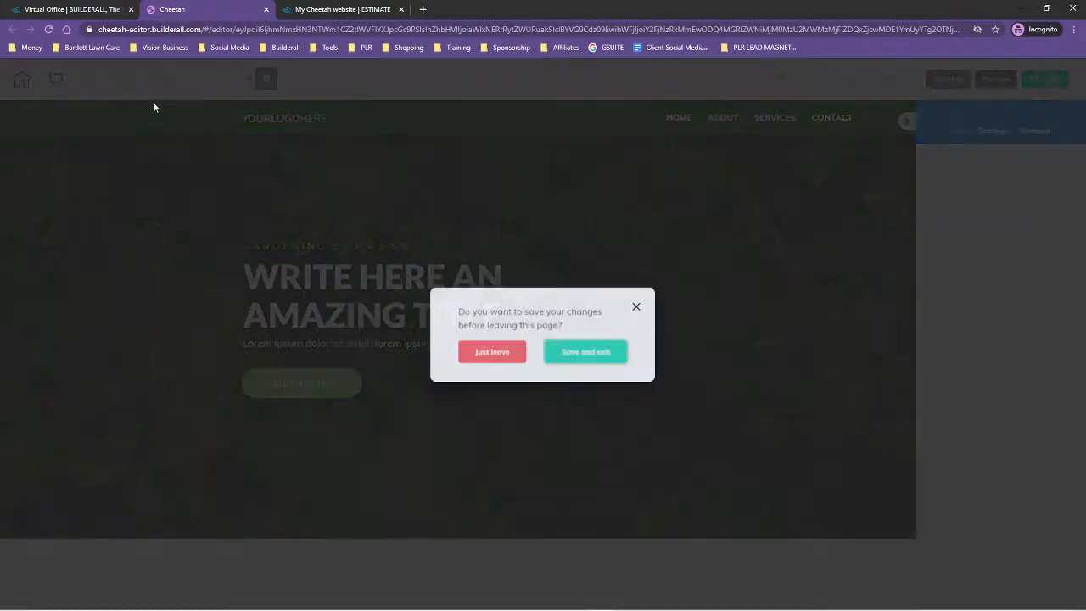
{"action": "left_click", "coordinate": [583, 354]}
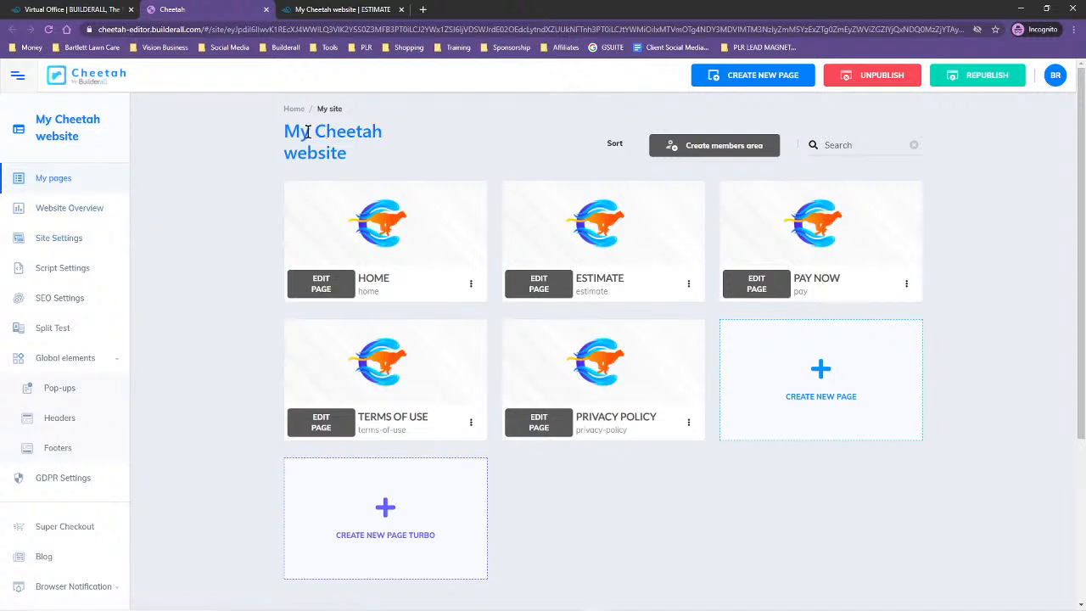
In the site settings, set the title to Lawn Care and the address URL to Lawn-Care, and save
{"action": "left_click", "coordinate": [54, 239]}
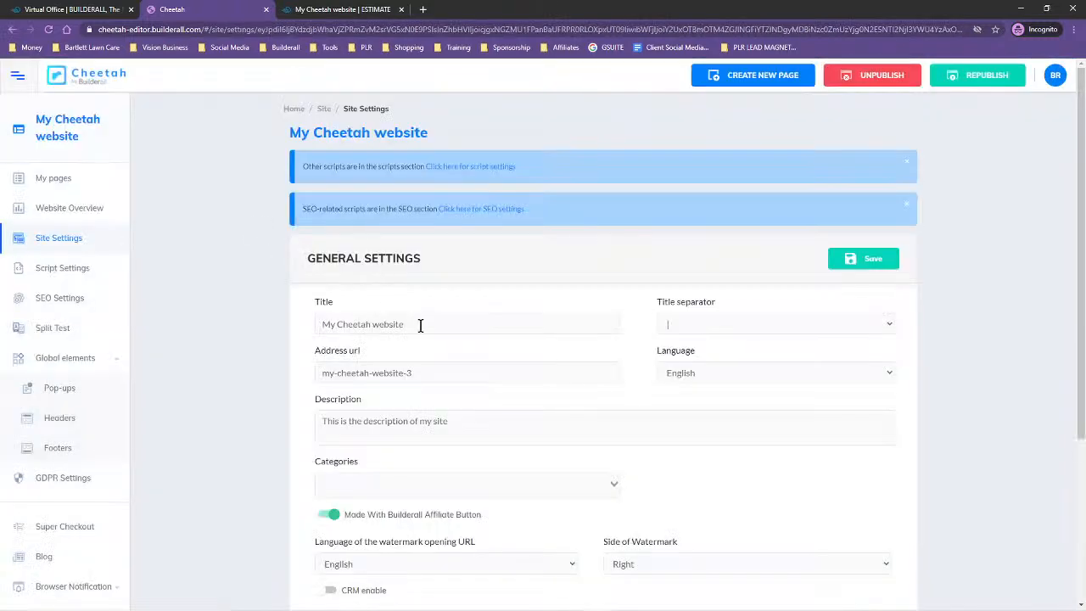
{"action": "left_click_drag", "start_coordinate": [417, 324], "coordinate": [307, 319]}
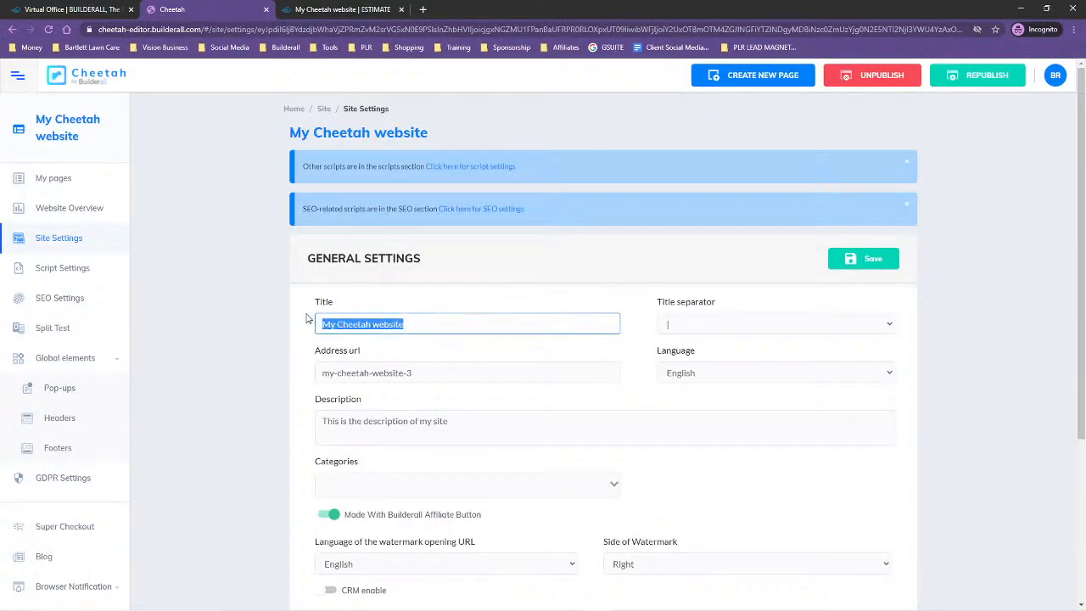
{"action": "type", "text": "Lawn Care"}
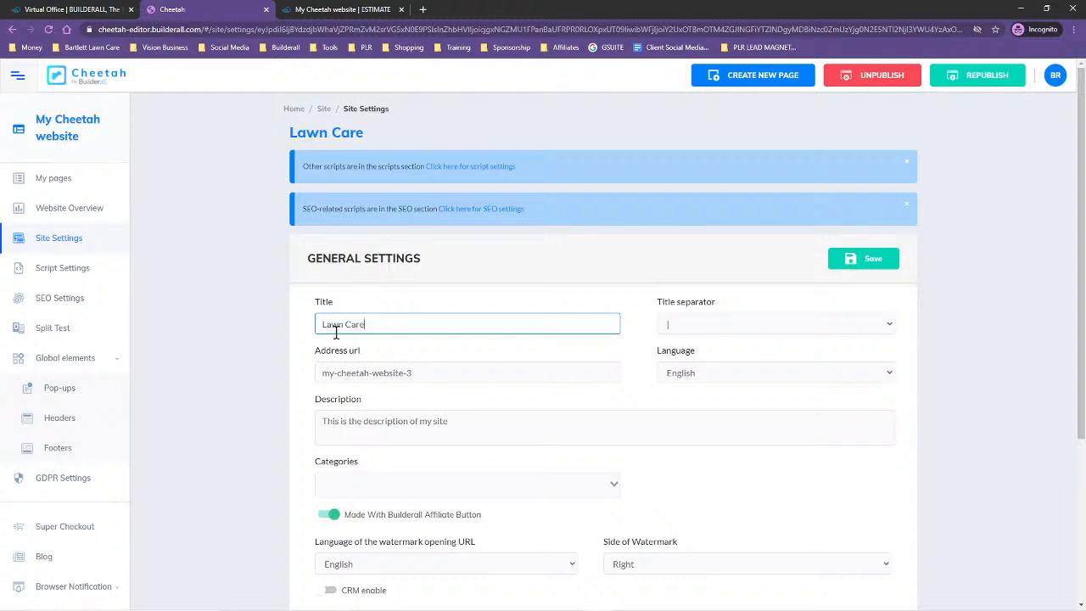
{"action": "left_click_drag", "start_coordinate": [369, 324], "coordinate": [285, 331]}
{"action": "key", "text": "ctrl+c"}
{"action": "left_click_drag", "start_coordinate": [436, 377], "coordinate": [293, 375]}
{"action": "key", "text": "ctrl+v"}
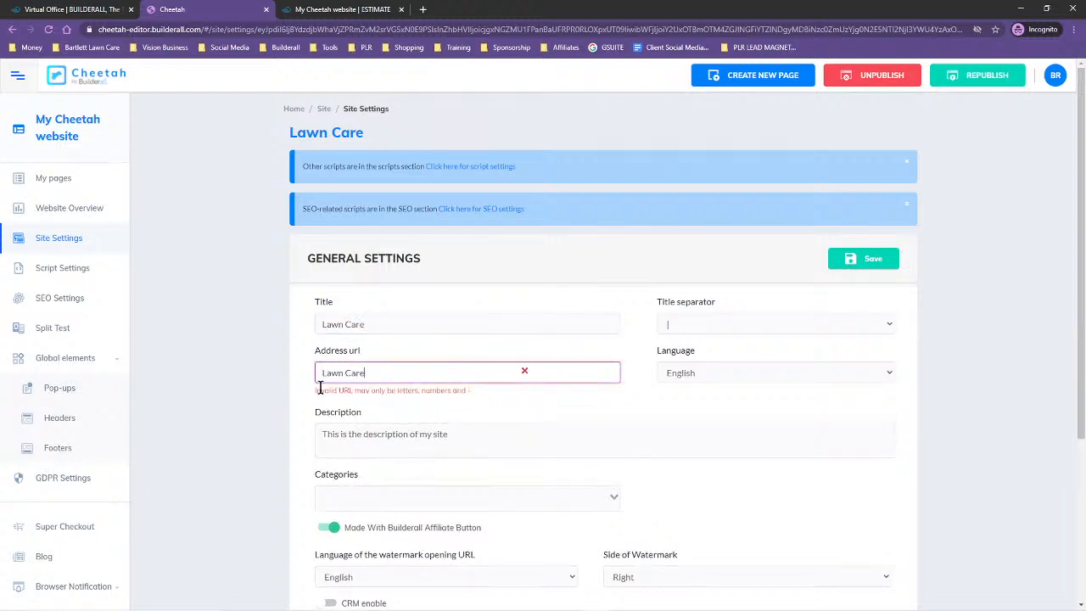
{"action": "key", "text": "BackSpace"}
{"action": "type", "text": "-"}
{"action": "left_click", "coordinate": [861, 259]}
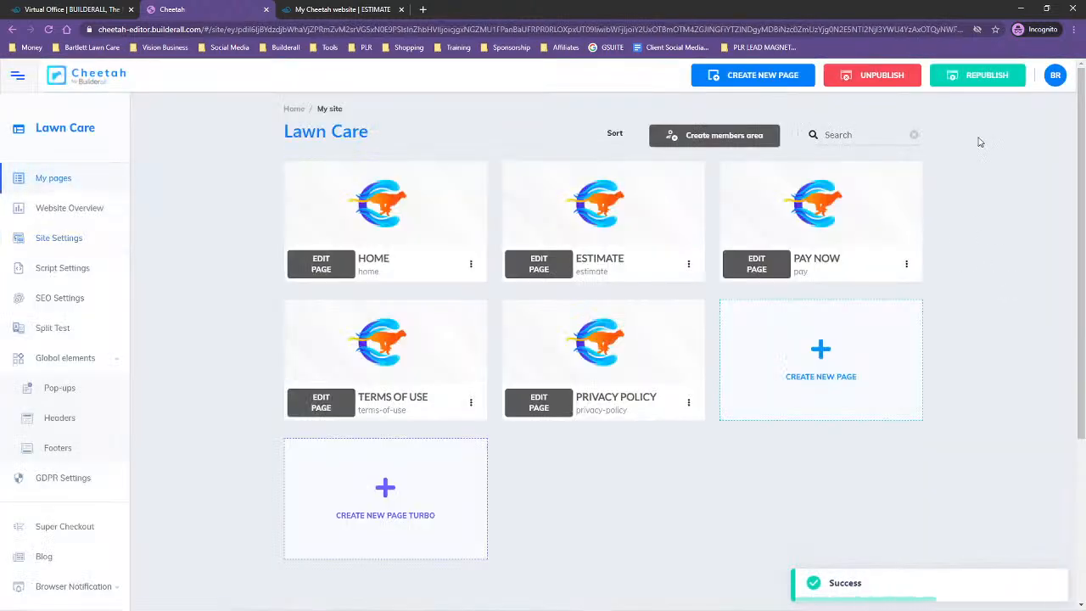
Republish the Lawn Care site and return to the list of all websites
{"action": "left_click", "coordinate": [978, 75]}
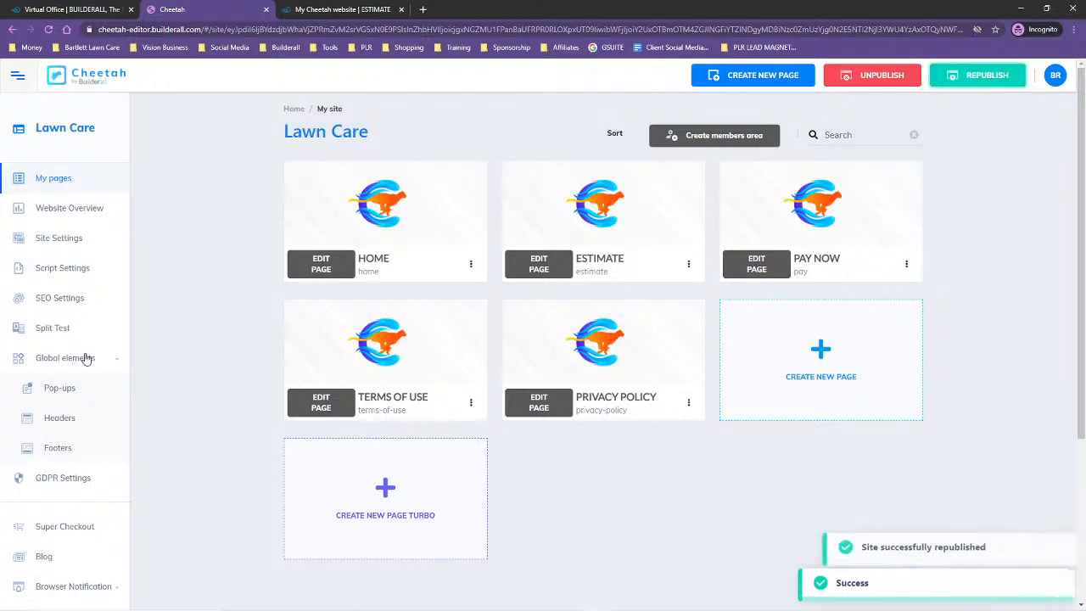
{"action": "left_click", "coordinate": [58, 81]}
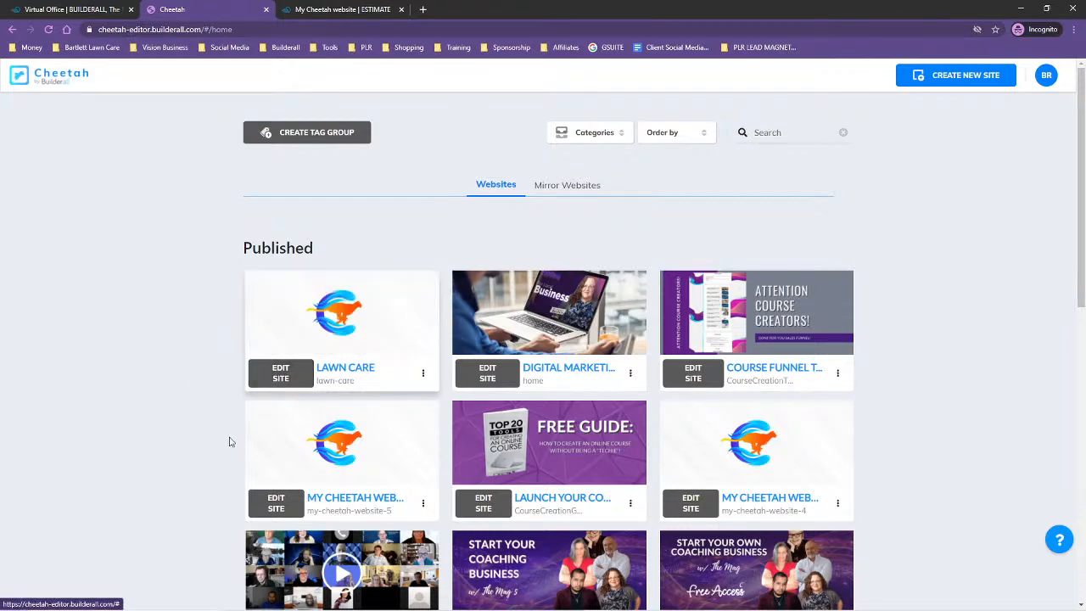
Create a website category named Lawn containing the published Lawn Care site, and save it
{"action": "left_click", "coordinate": [588, 134]}
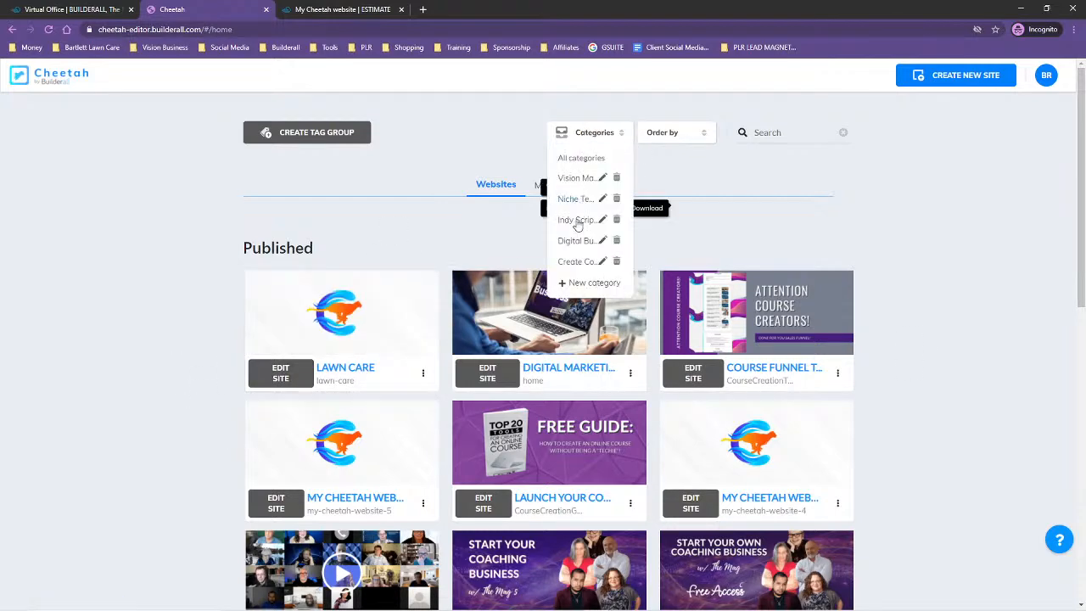
{"action": "left_click", "coordinate": [574, 289]}
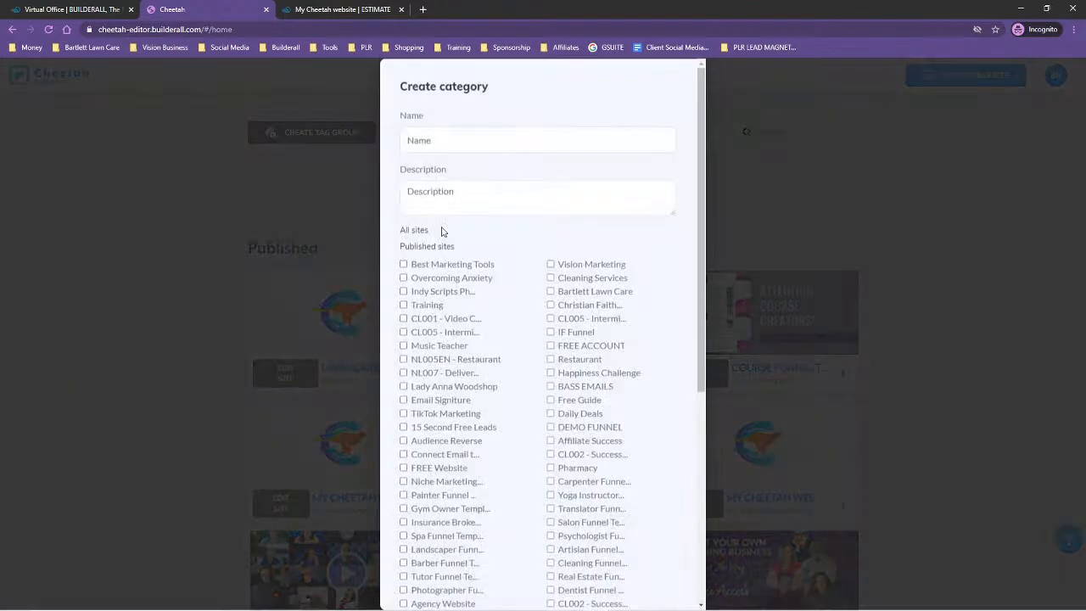
{"action": "left_click", "coordinate": [432, 139]}
{"action": "type", "text": "Lawn"}
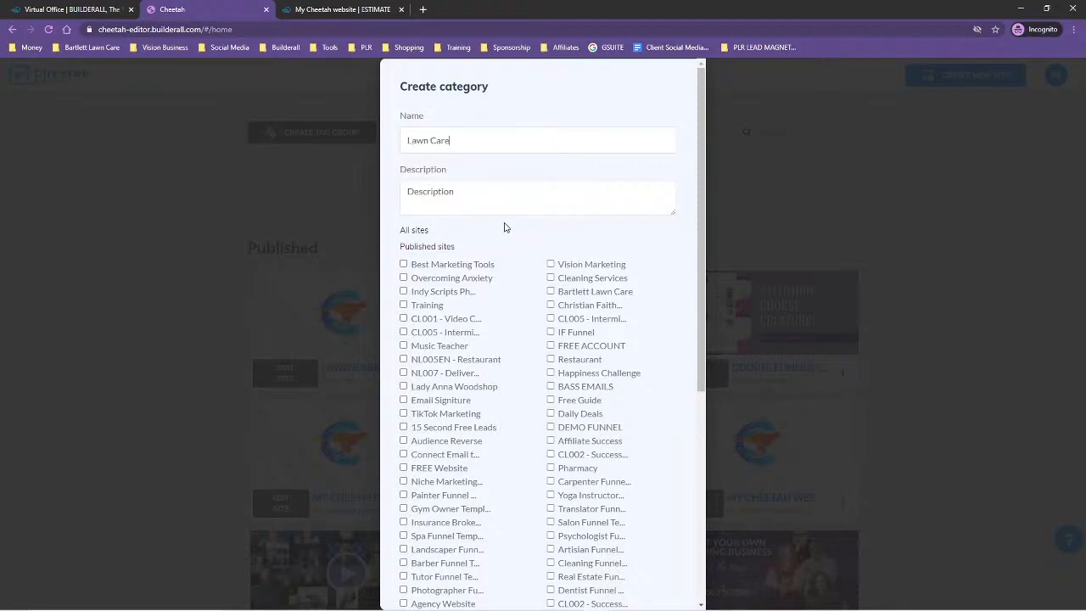
{"action": "scroll", "coordinate": [506, 251], "scroll_direction": "down", "scroll_amount": 4}
{"action": "scroll", "coordinate": [506, 250], "scroll_direction": "down", "scroll_amount": 1}
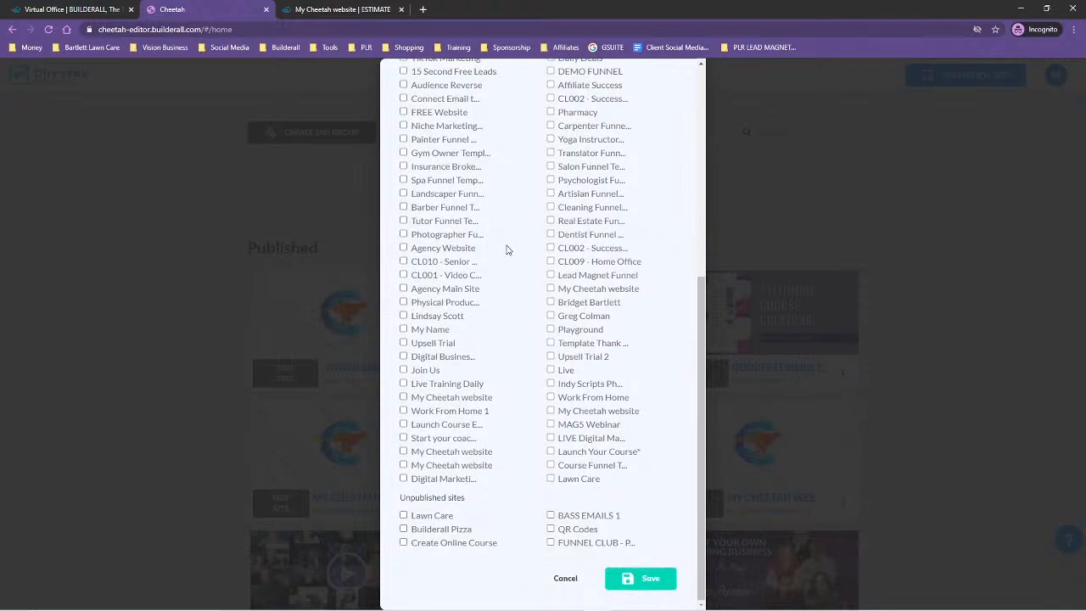
{"action": "left_click", "coordinate": [551, 480]}
{"action": "left_click", "coordinate": [654, 584]}
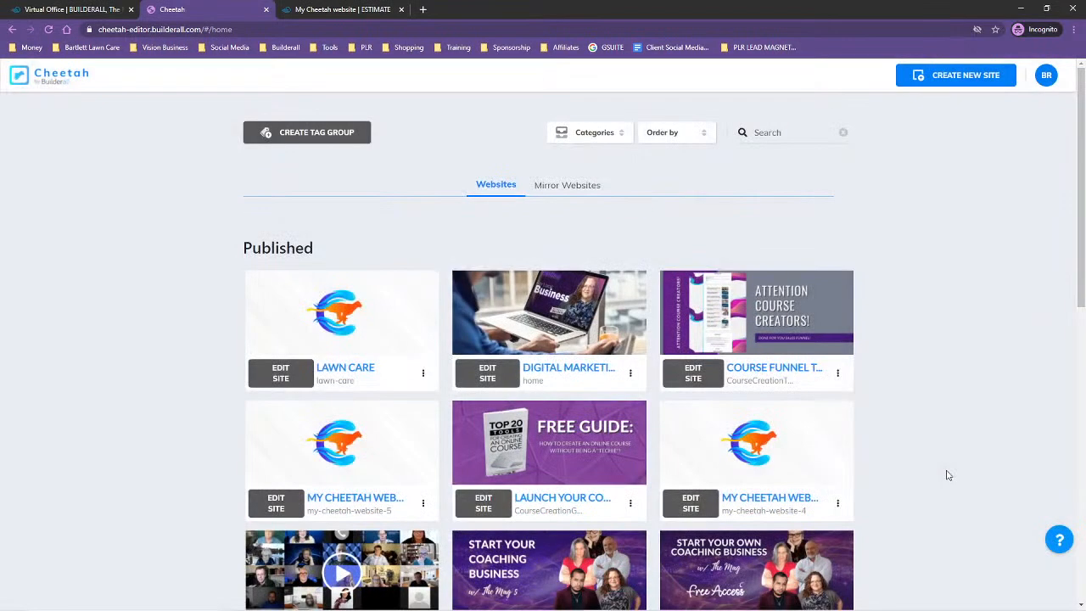
Check the open Builderall tabs and open the Lawn Care site from the list of published websites
{"action": "left_click", "coordinate": [574, 134]}
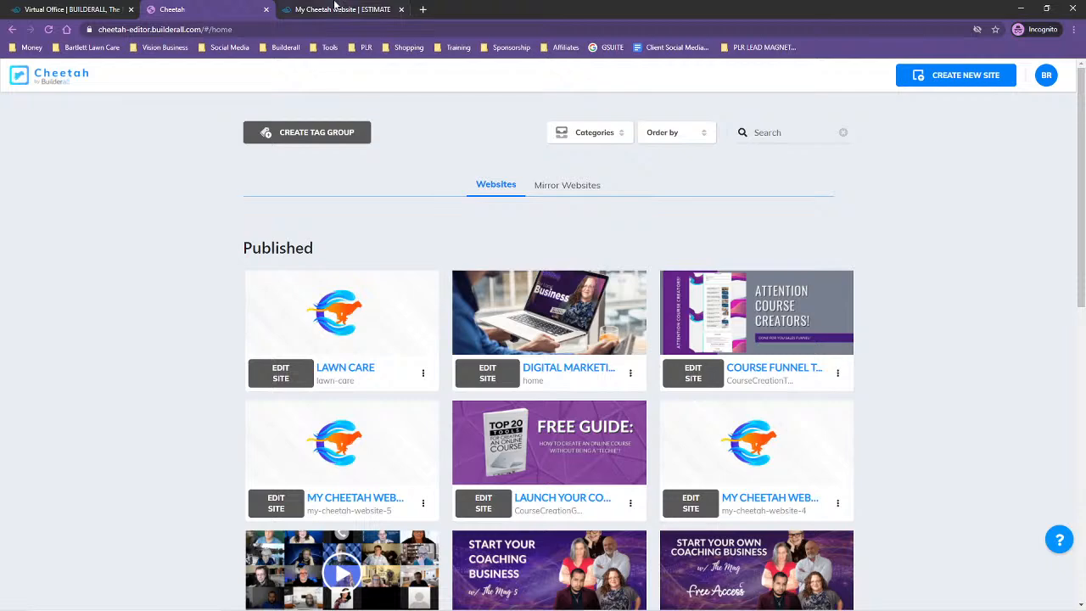
{"action": "left_click", "coordinate": [306, 7]}
{"action": "left_click", "coordinate": [78, 9]}
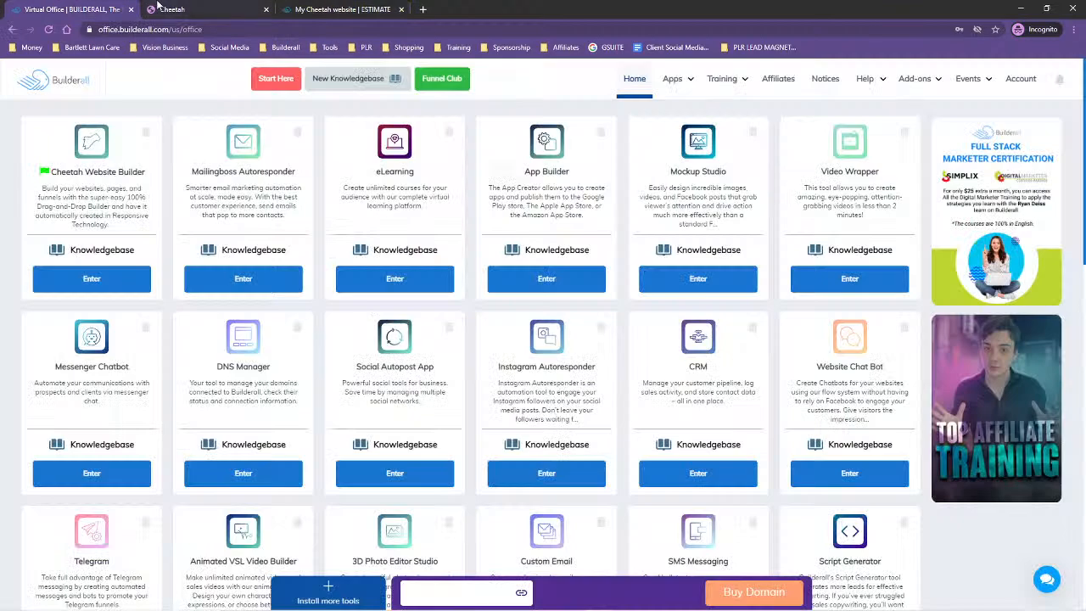
{"action": "left_click", "coordinate": [161, 8]}
{"action": "left_click", "coordinate": [280, 374]}
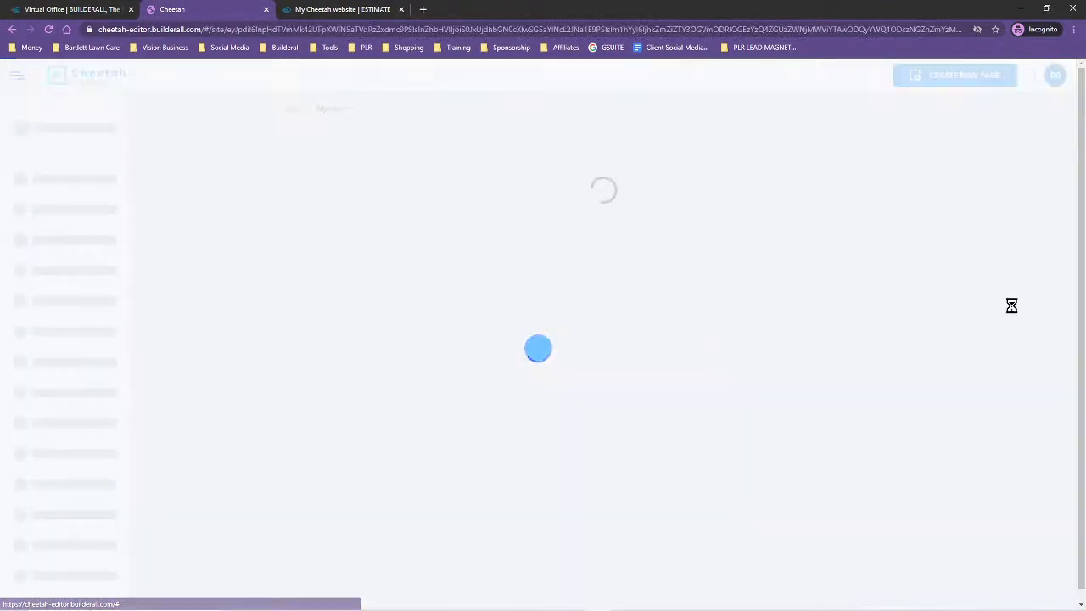